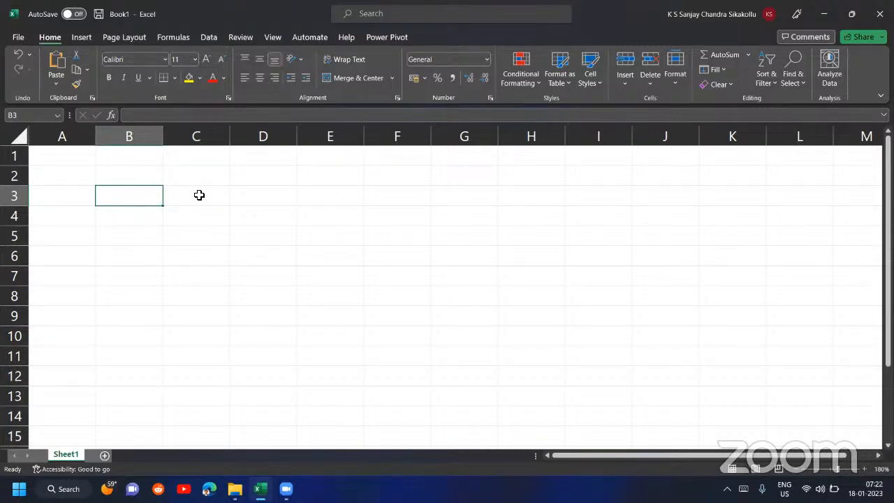
# - Enter "Power Query" in cell B3 and widen column B so the text fits
pyautogui.write('Power')
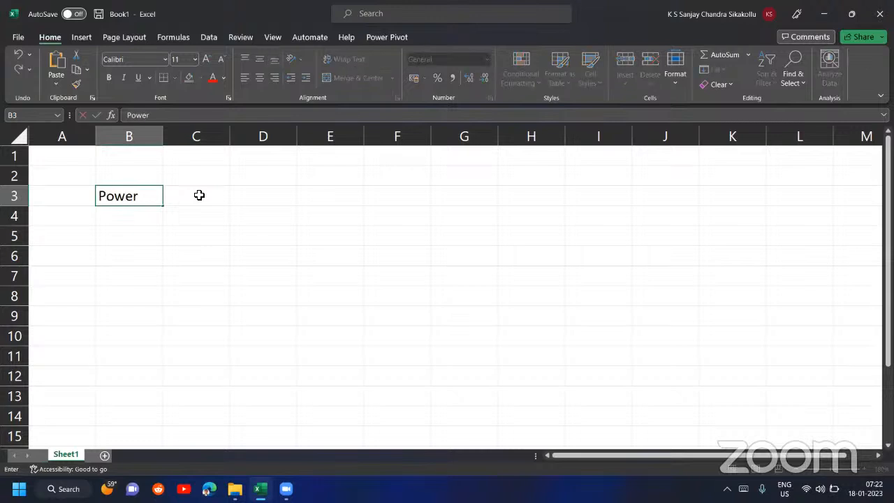
pyautogui.write(' Query')
pyautogui.press('Return')
pyautogui.press('Up')
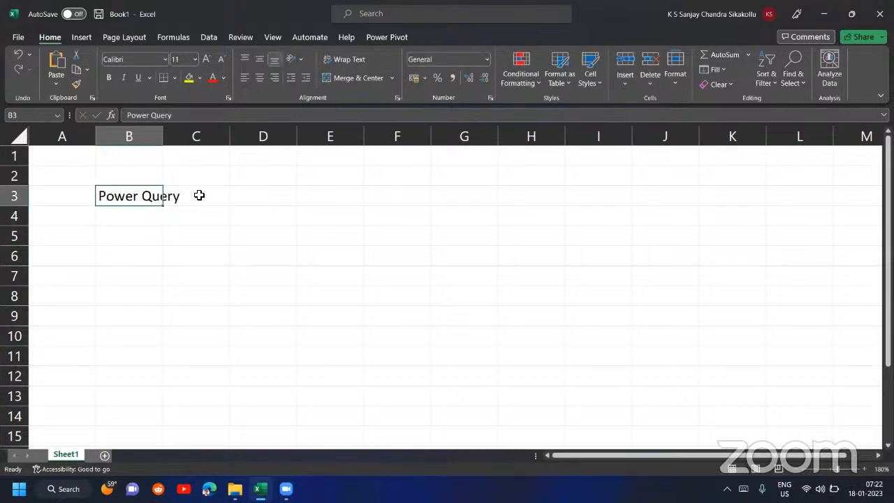
pyautogui.moveTo(164, 137); pyautogui.dragTo(196, 147)
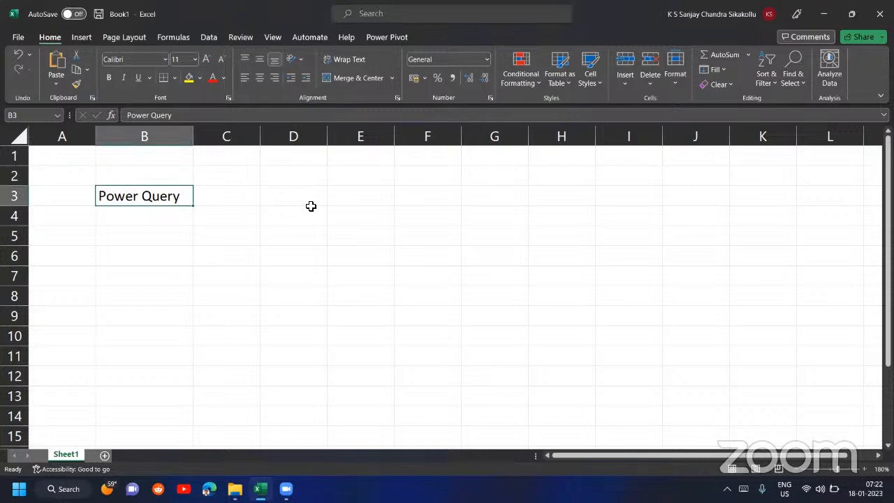
# - Add "Data Modeling" in B4 and "DAX" in B5 below Power Query
pyautogui.press('Down')
pyautogui.write('Data')
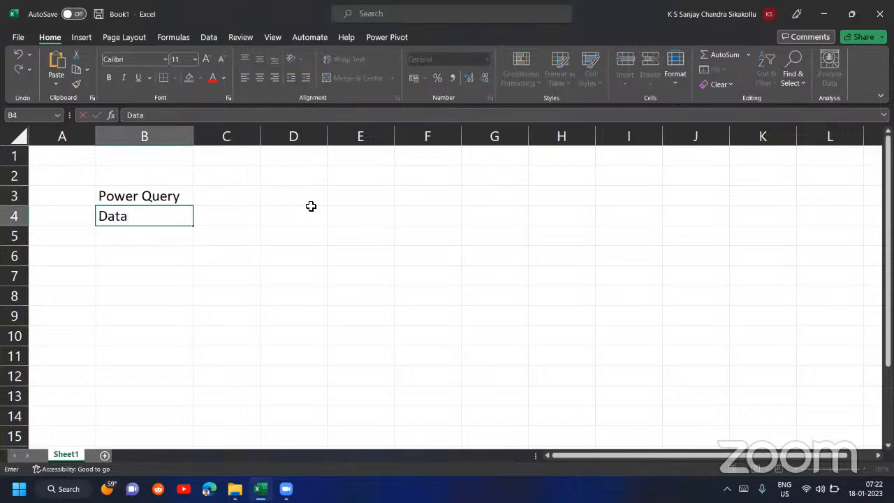
pyautogui.write(' Modeling')
pyautogui.press('Return')
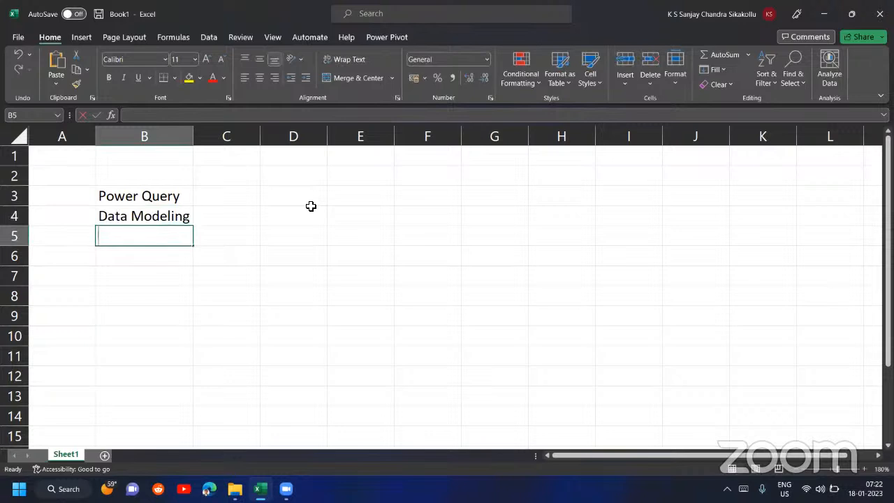
pyautogui.write('DAX')
pyautogui.press('Return')
# - Enter "Design / Visuals" in cell B6 as the last topic of the list
pyautogui.write('Design')
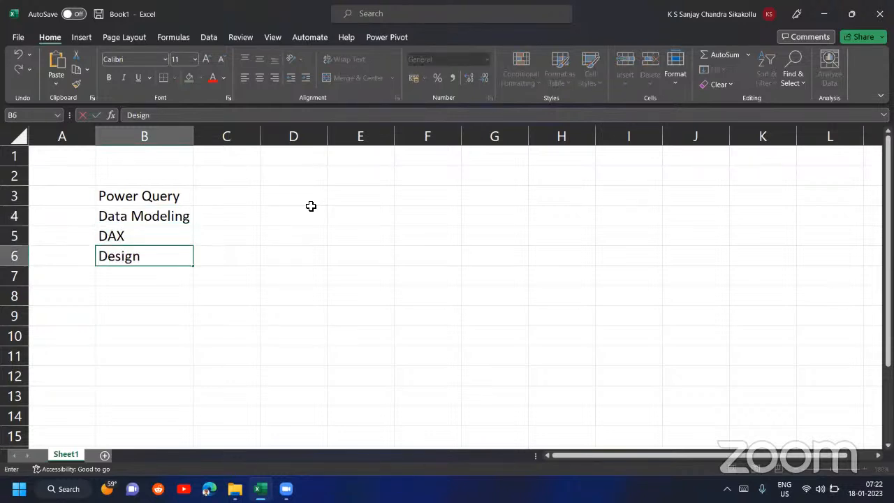
pyautogui.press('Return')
pyautogui.press('Up')
pyautogui.press('F2')
pyautogui.write('/ Visuals')
pyautogui.press('Return')
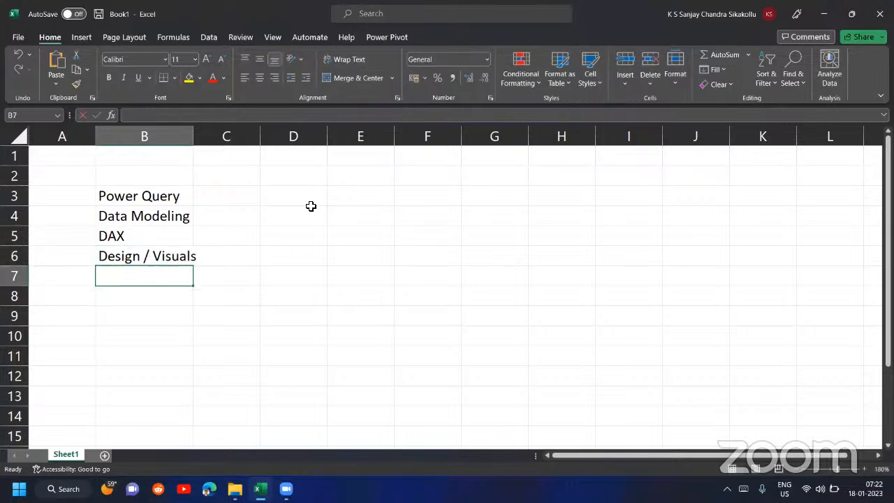
# - Widen column B to fit the Design / Visuals label and select the topic list B3:B6
pyautogui.press('Up')
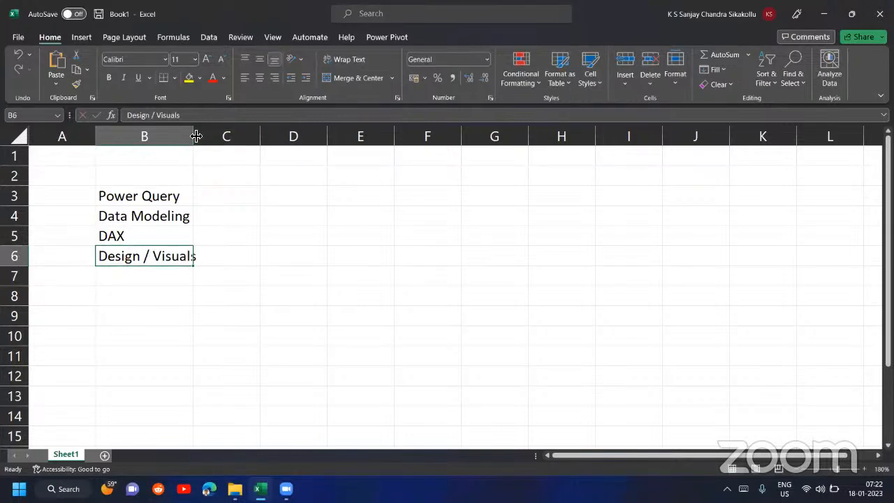
pyautogui.moveTo(196, 135); pyautogui.dragTo(213, 135)
pyautogui.click(202, 196)
pyautogui.moveTo(202, 197); pyautogui.dragTo(200, 256)
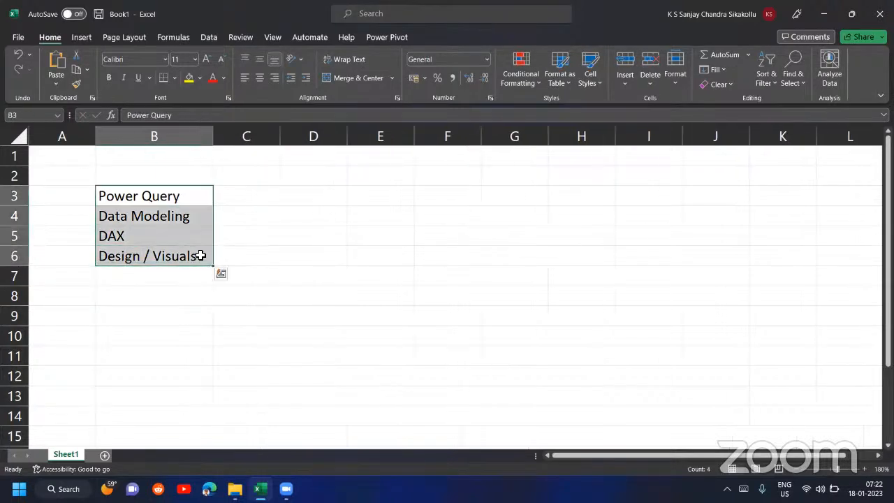
# - Enter "Power BI Service" in cell B7 under the topic list
pyautogui.press('Right')
pyautogui.press('Down')
pyautogui.press('Down')
pyautogui.press('Down')
pyautogui.press('Down')
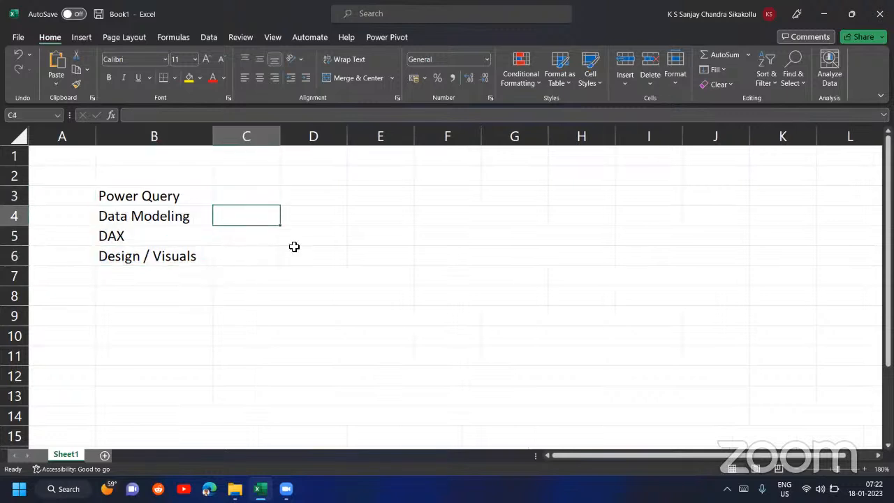
pyautogui.press('Left')
pyautogui.write('Pow')
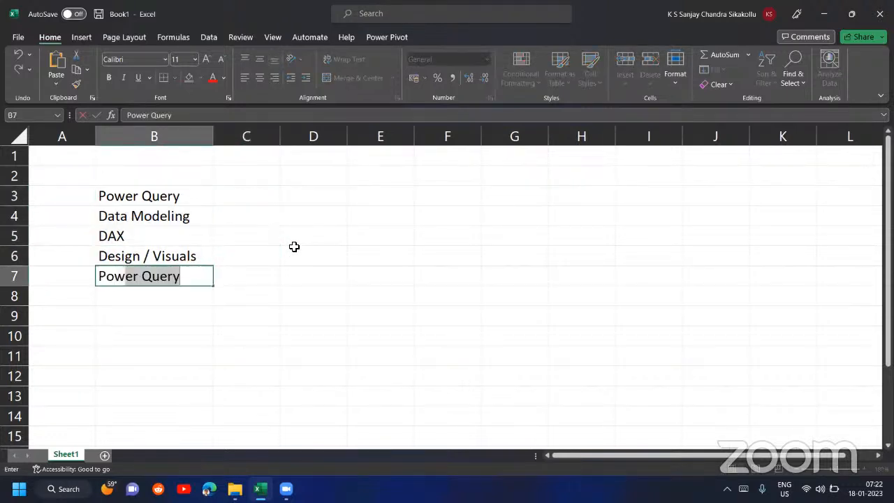
pyautogui.write('er BI Service')
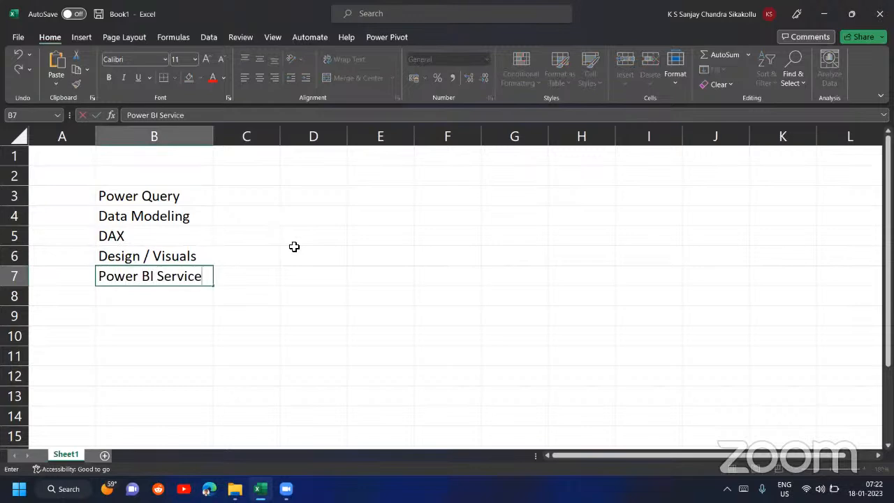
pyautogui.hotkey('ctrl', 'Return')
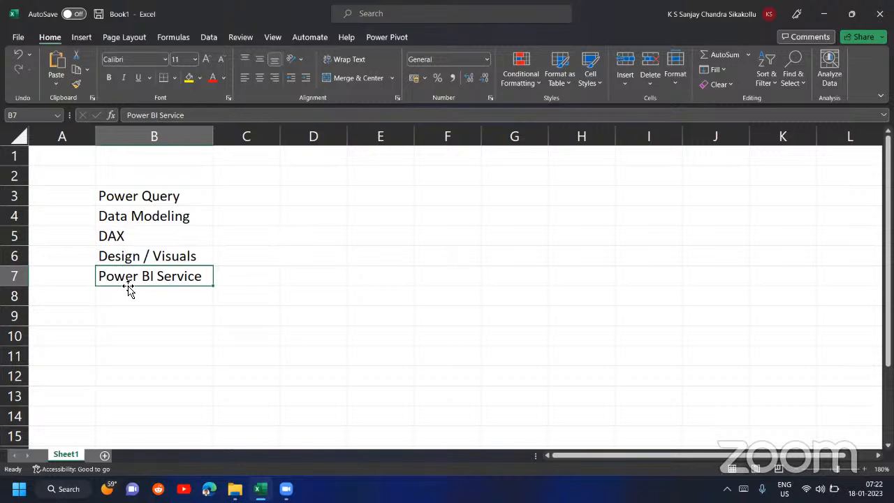
# - Delete the Power BI Service entry from B7 and select the topics in B3:B6
pyautogui.press('Delete')
pyautogui.press('Up')
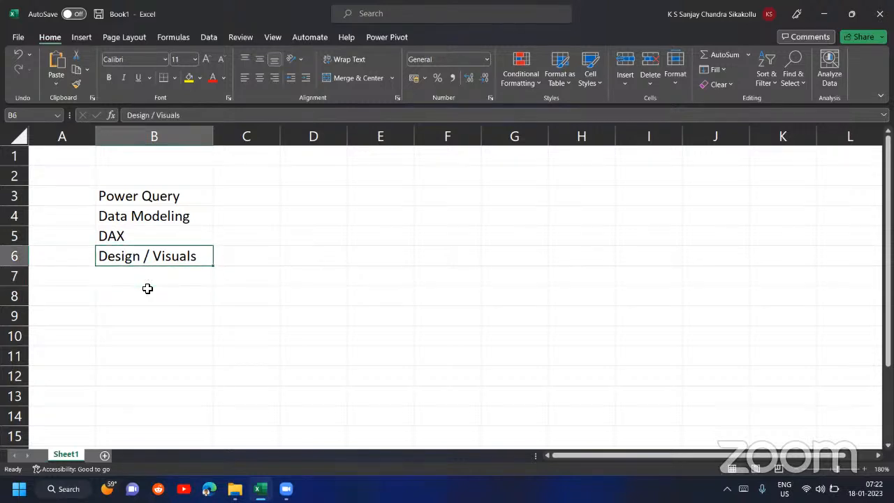
pyautogui.hotkey('shift', 'Up')
pyautogui.hotkey('shift', 'Up')
pyautogui.hotkey('shift', 'Up')
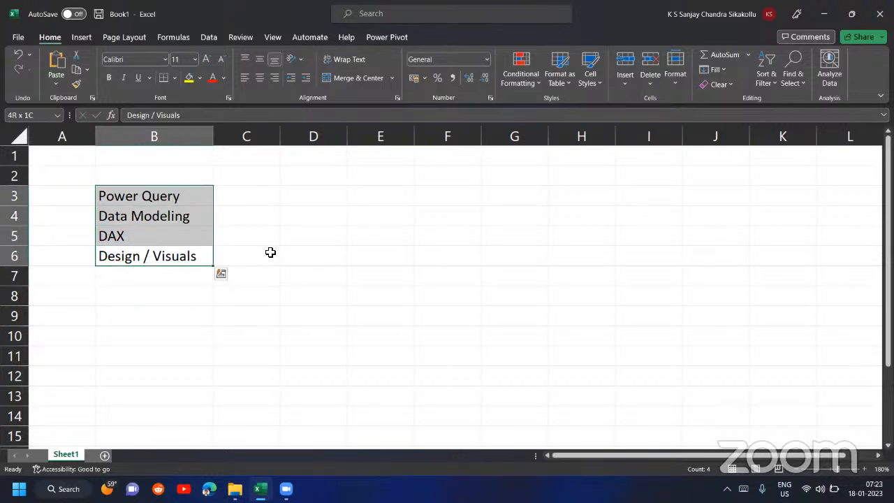
# - Enter 10 in cell C2, above the column beside the topics
pyautogui.press('Up')
pyautogui.press('Up')
pyautogui.press('Up')
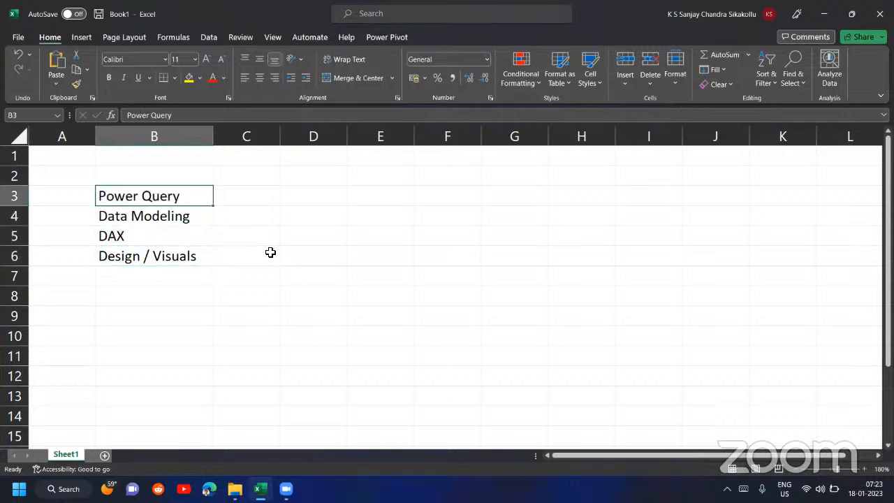
pyautogui.press('Right')
pyautogui.press('Up')
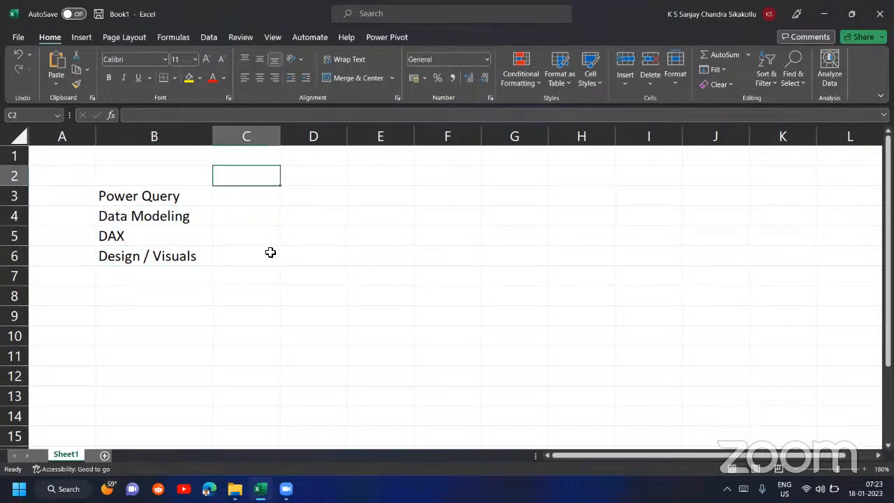
pyautogui.write('10')
pyautogui.press('Return')
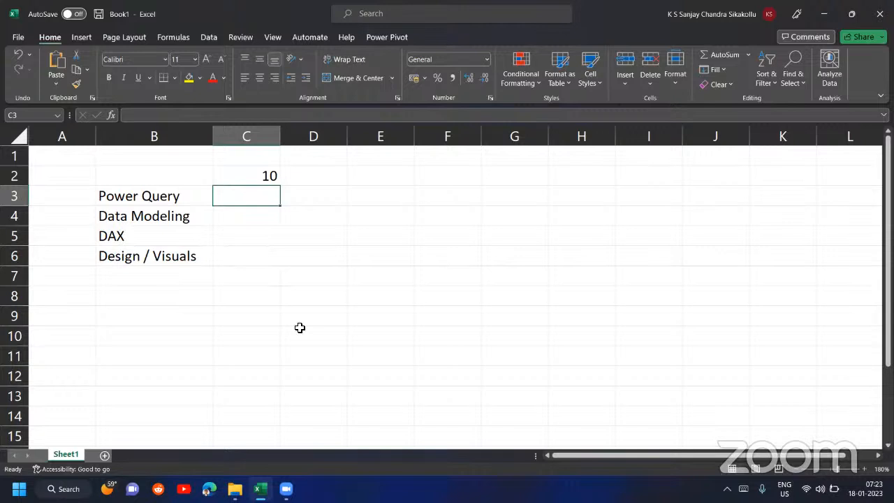
# - Enter 30% in C3 as the share for Power Query
pyautogui.write('40%')
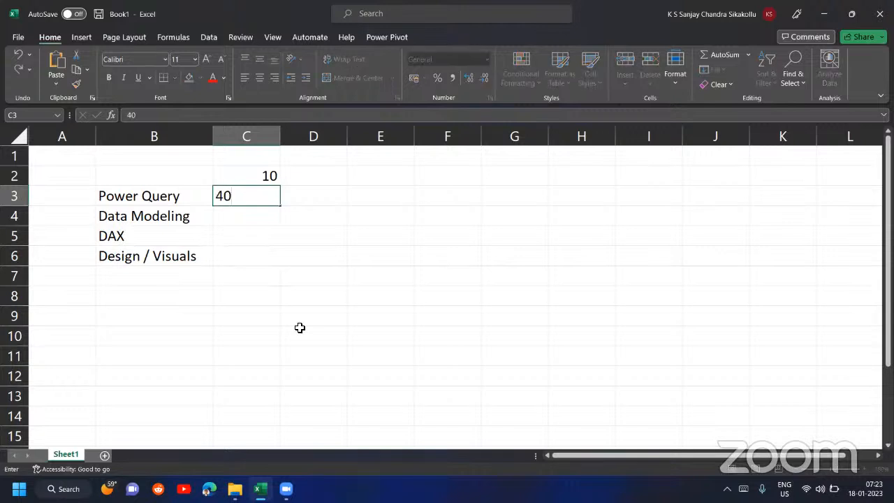
pyautogui.press('BackSpace')
pyautogui.press('BackSpace')
pyautogui.press('BackSpace')
pyautogui.write('30%')
pyautogui.press('Return')
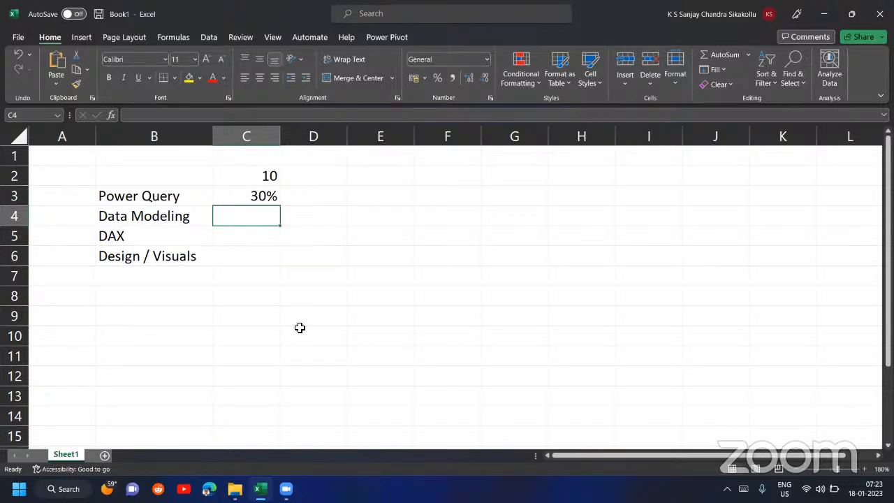
# - Fill in the remaining shares: 10% for Data Modeling, 30% for DAX and 30% for Design / Visuals
pyautogui.write('10%')
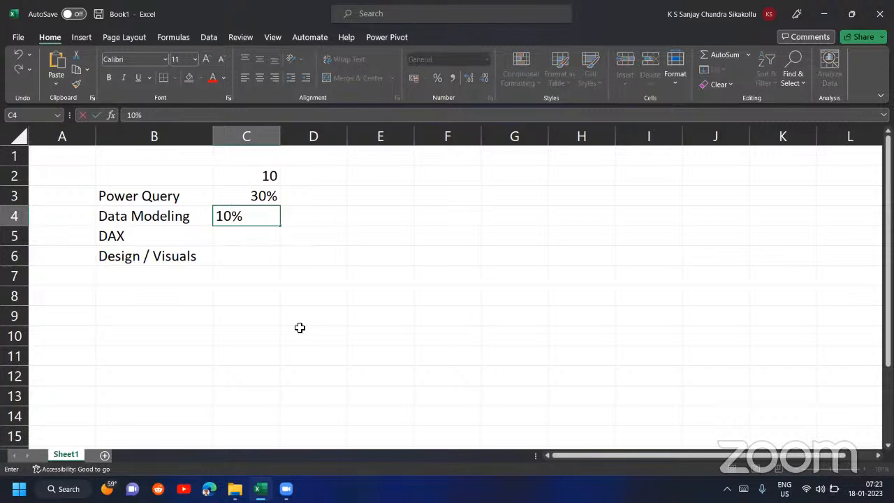
pyautogui.press('BackSpace')
pyautogui.press('BackSpace')
pyautogui.write('0%')
pyautogui.press('Return')
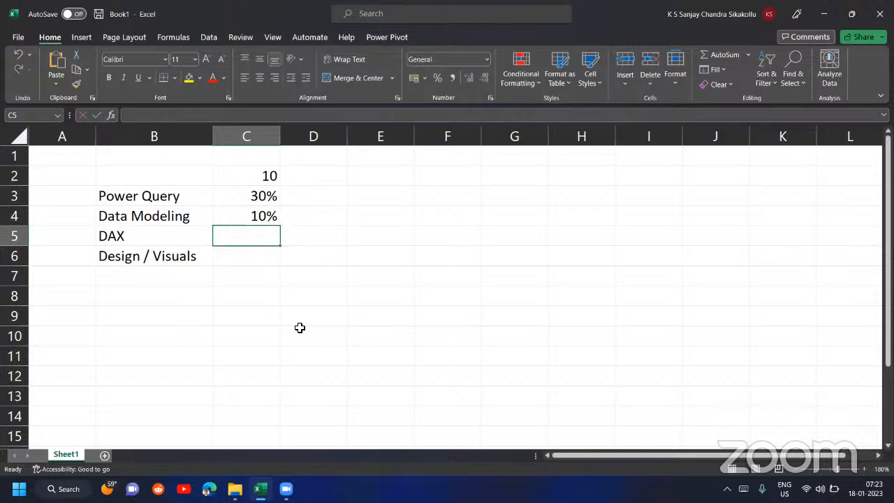
pyautogui.write('30%')
pyautogui.press('Return')
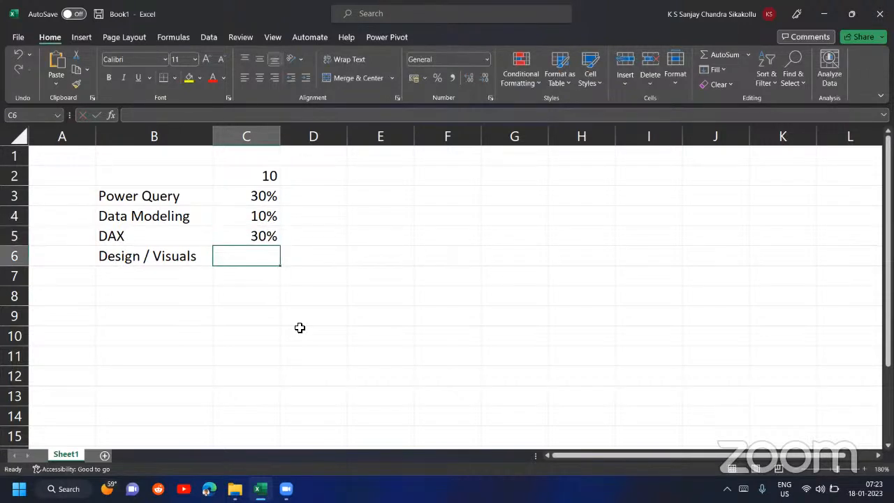
pyautogui.write('30%')
pyautogui.hotkey('ctrl', 'Return')
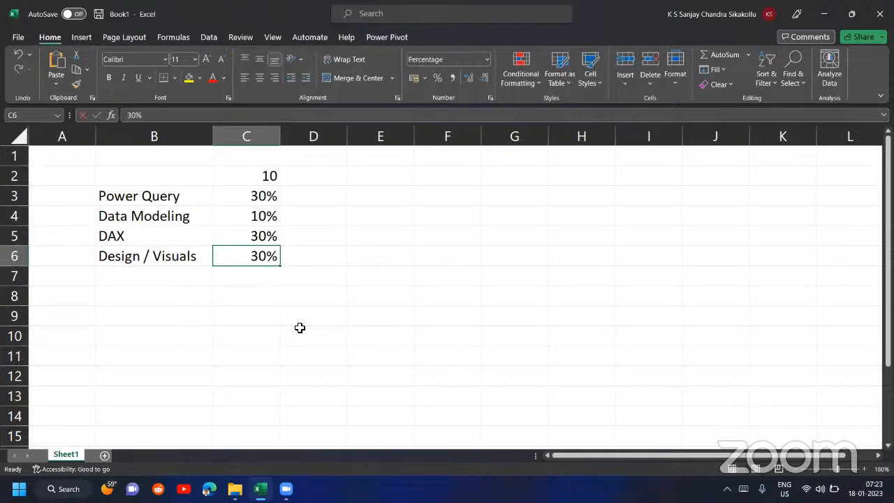
# - Clear the number in cell C2 above the percentages
pyautogui.press('Up')
pyautogui.press('Up')
pyautogui.press('Up')
pyautogui.press('Up')
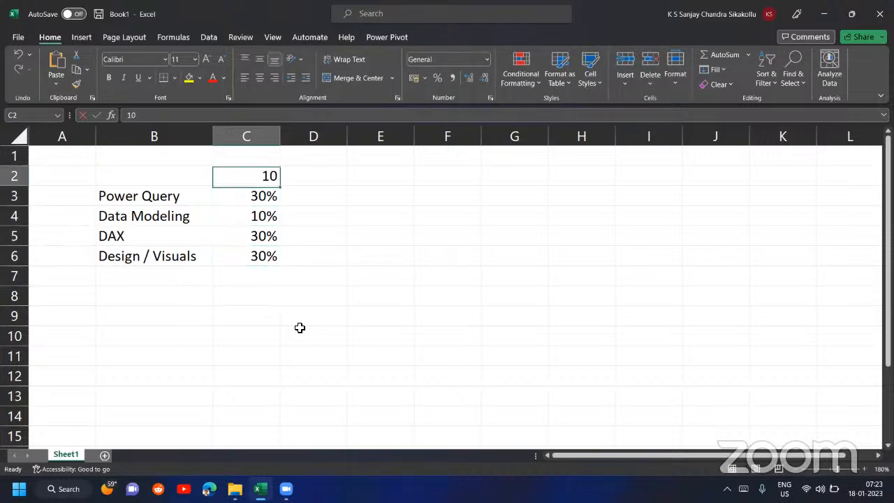
pyautogui.press('Delete')
# - Apply All Borders to the topic and percentage table in B3:C6
pyautogui.press('Left')
pyautogui.press('Down')
pyautogui.hotkey('shift', 'Right')
pyautogui.hotkey('shift', 'Down')
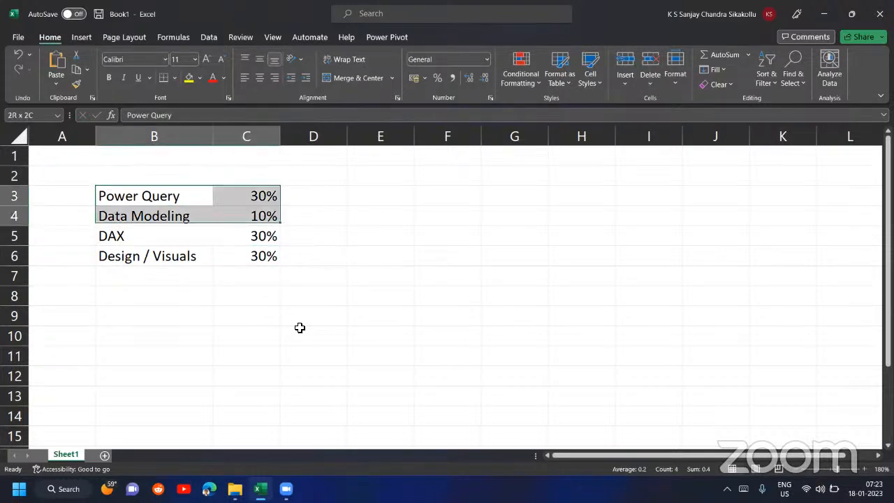
pyautogui.hotkey('shift', 'Down')
pyautogui.hotkey('shift', 'Down')
pyautogui.click(174, 78)
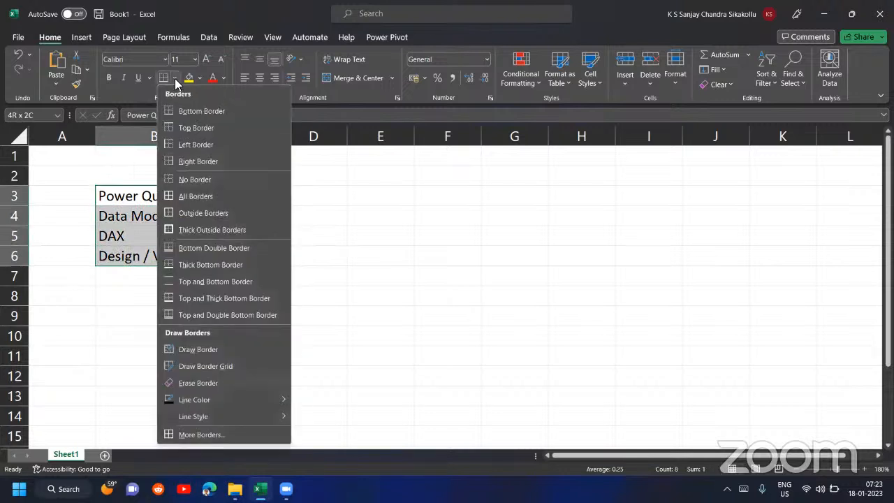
pyautogui.click(201, 199)
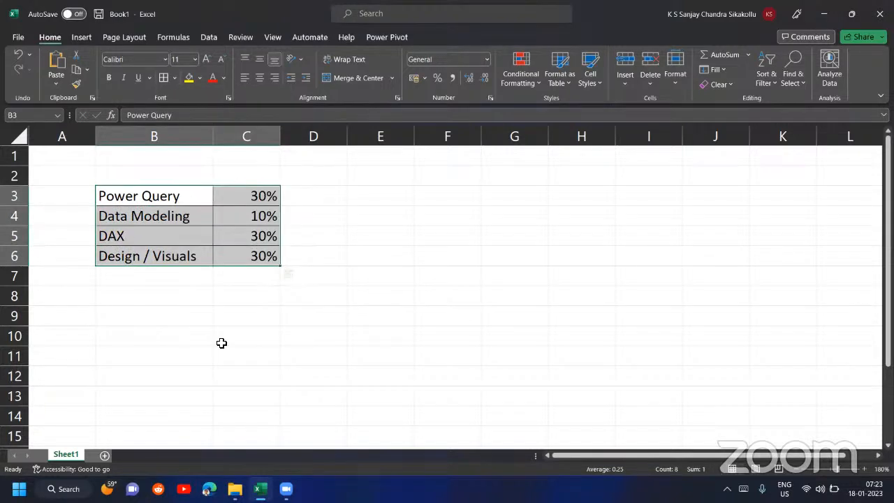
pyautogui.click(864, 469)
pyautogui.click(864, 468)
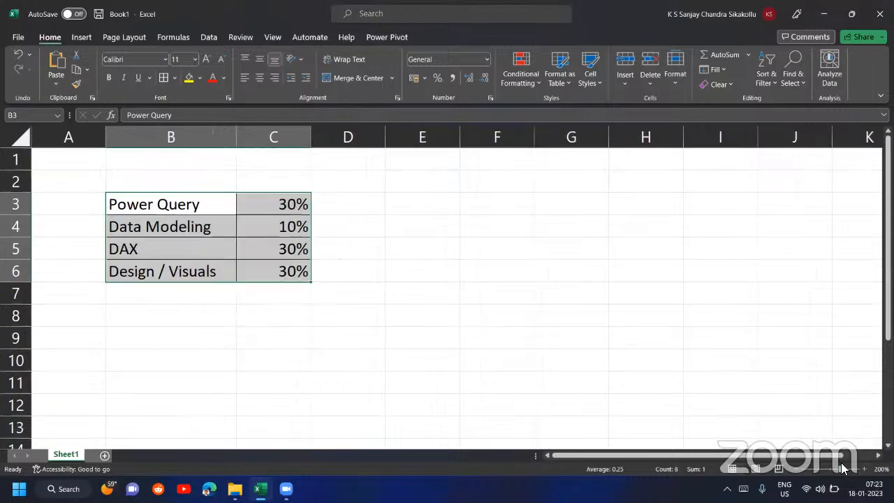
pyautogui.click(261, 198)
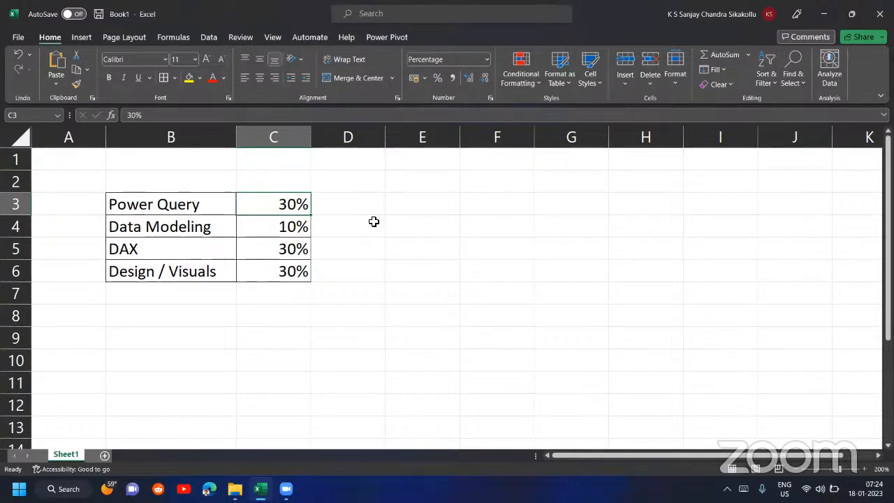
pyautogui.press('Down')
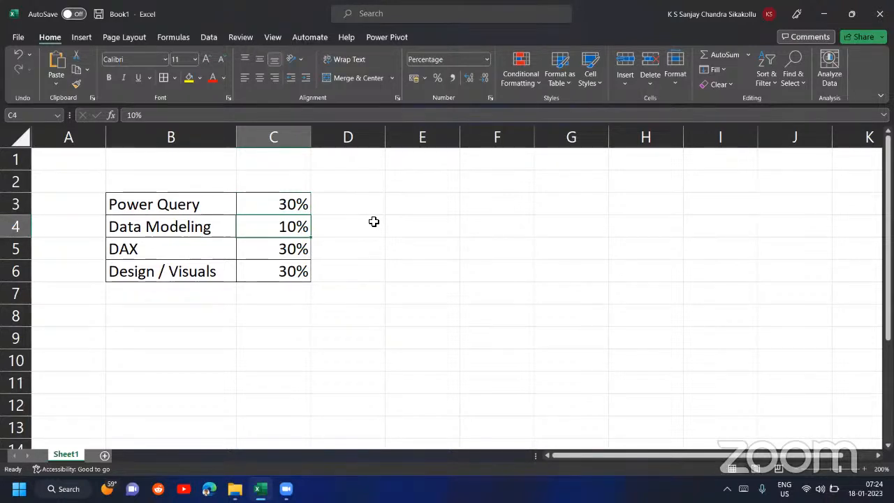
pyautogui.press('Left')
pyautogui.press('Down')
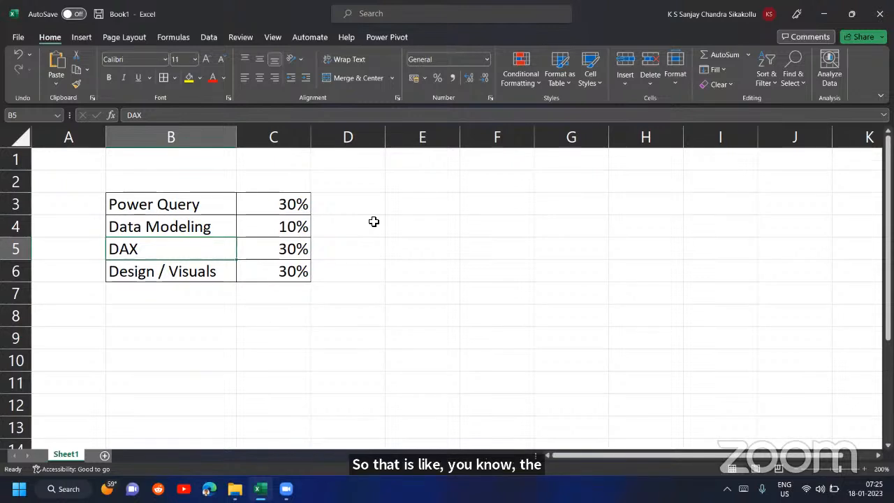
# - Enter "Excel & Power BI" in D3 beside the Power Query share
pyautogui.click(200, 205)
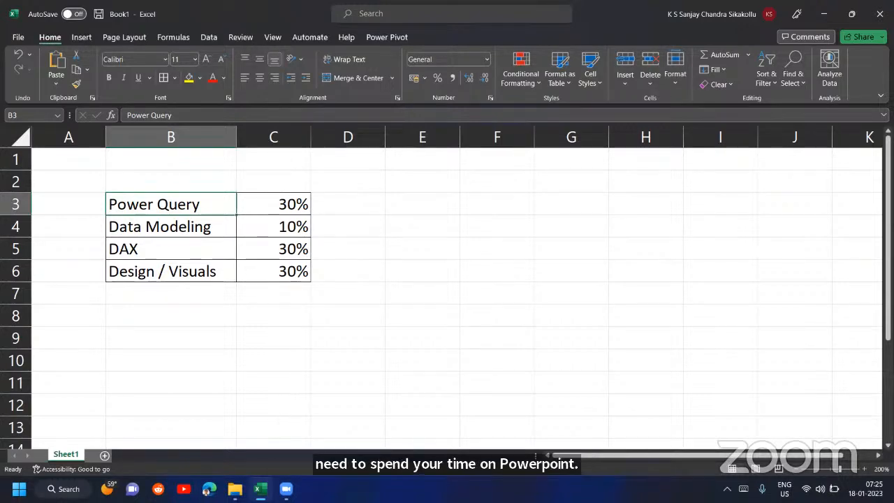
pyautogui.press('Right')
pyautogui.press('Right')
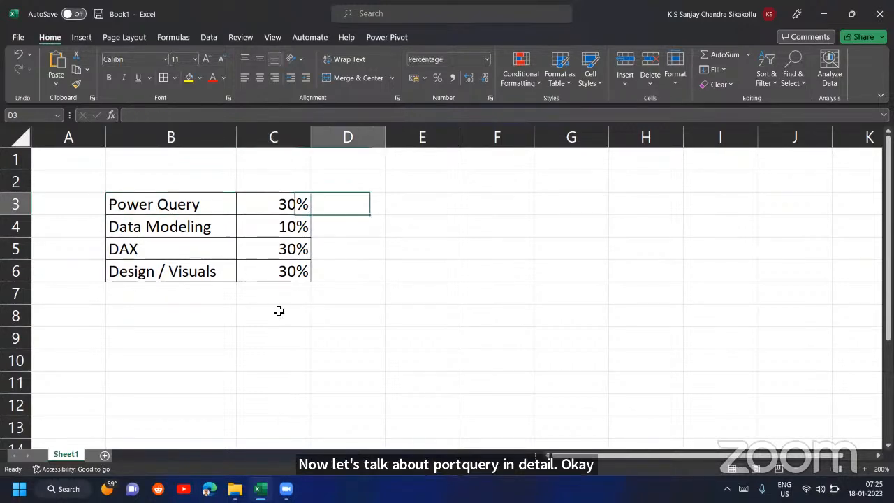
pyautogui.write('Excel & Powe')
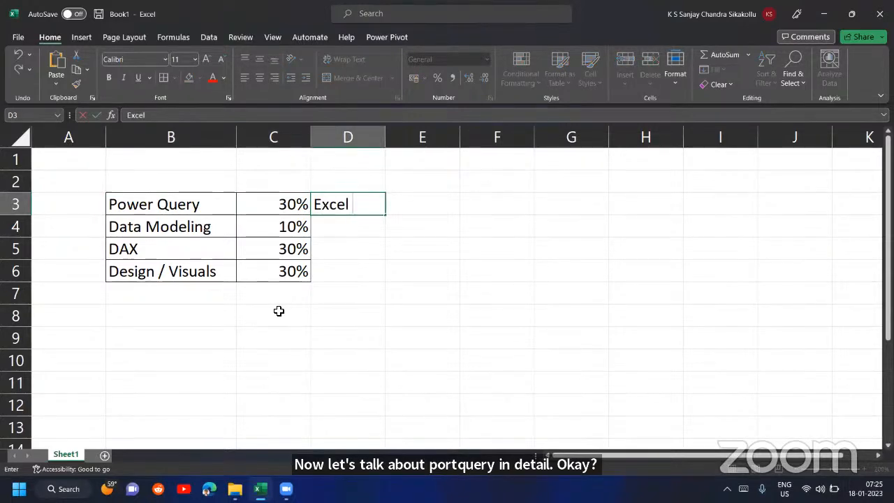
pyautogui.write('r BI')
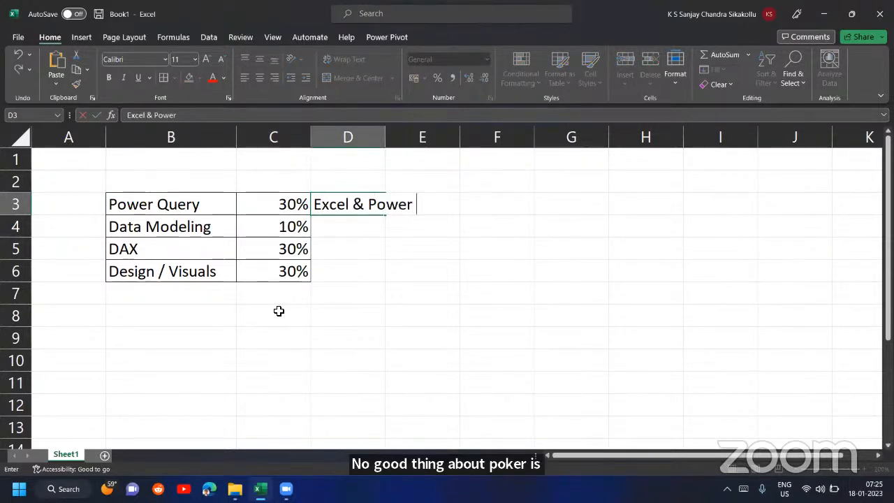
pyautogui.press('Return')
# - Copy the "Excel & Power BI" note from D3 into D4 and D5 for Data Modeling and DAX
pyautogui.press('Up')
pyautogui.hotkey('ctrl', 'c')
pyautogui.press('Down')
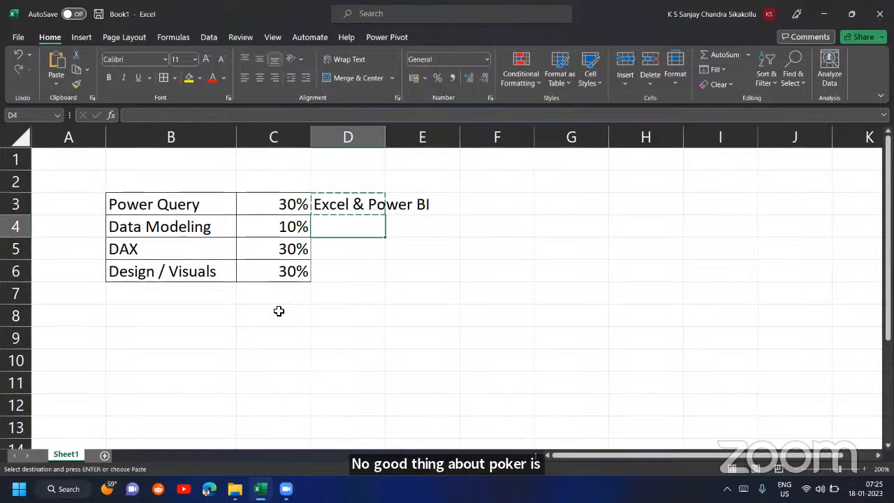
pyautogui.hotkey('ctrl', 'v')
pyautogui.press('Down')
pyautogui.hotkey('ctrl', 'v')
pyautogui.press('Escape')
# - Select the Power Query, Data Modeling and DAX topic cells in B3:B5
pyautogui.press('Down')
pyautogui.press('Left')
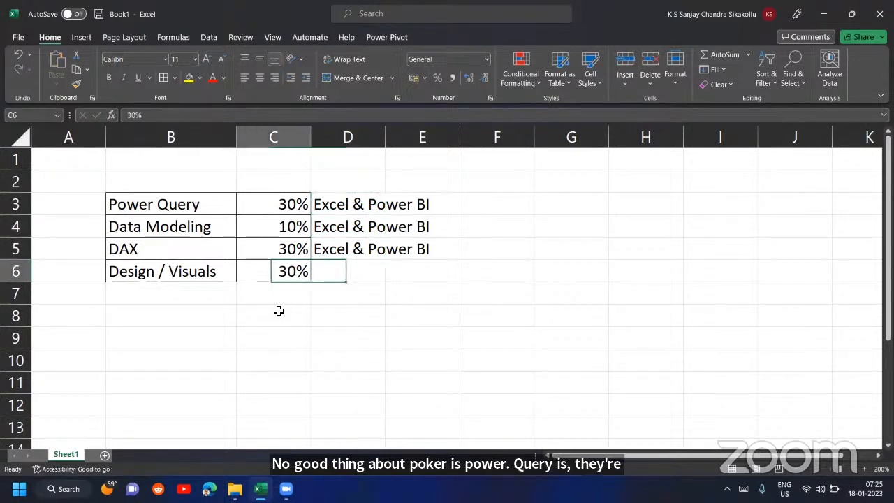
pyautogui.press('Left')
pyautogui.hotkey('shift', 'Right')
pyautogui.press('Right')
pyautogui.press('Right')
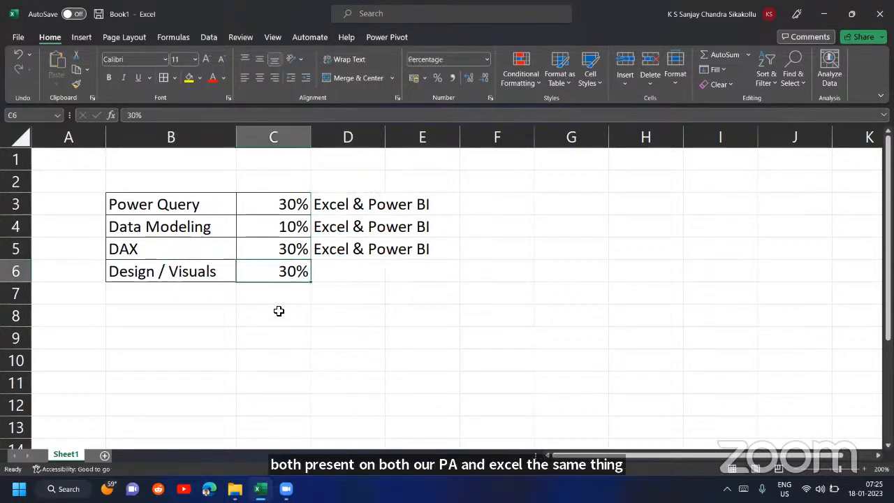
pyautogui.press('Up')
pyautogui.press('Up')
pyautogui.press('Up')
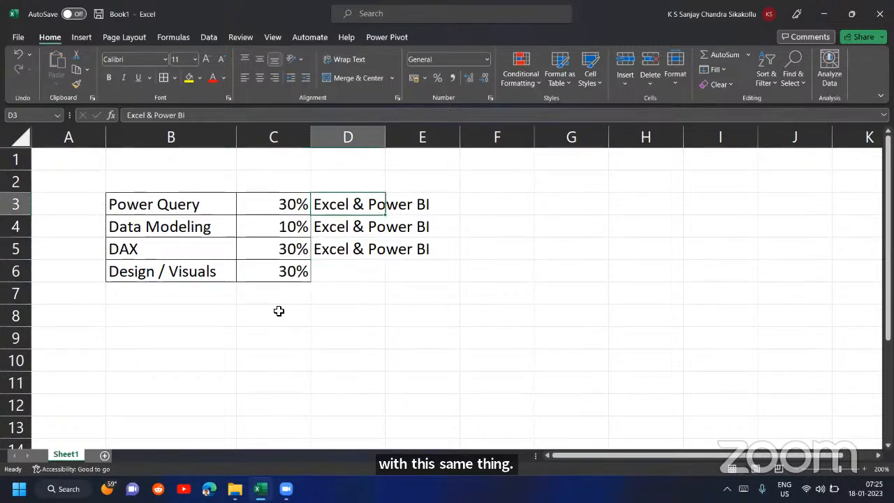
pyautogui.press('Left')
pyautogui.press('Left')
pyautogui.hotkey('shift', 'Down')
pyautogui.hotkey('shift', 'Down')
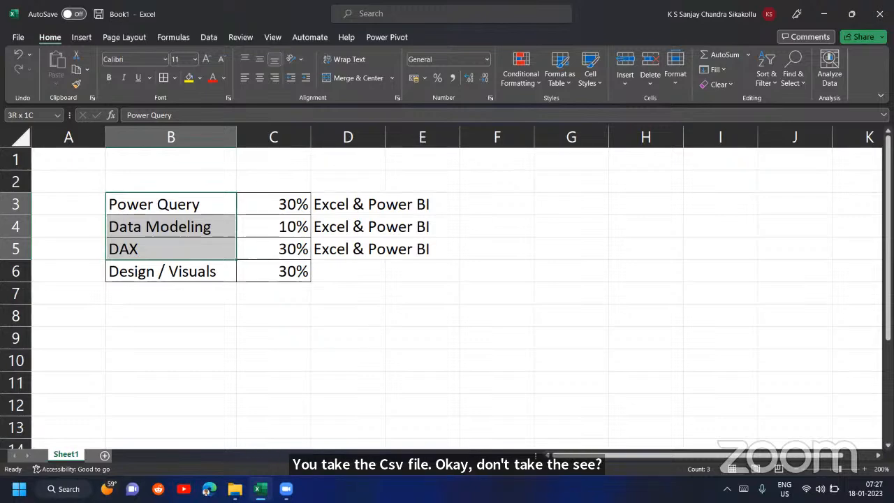
# - Launch Power BI Desktop
pyautogui.press('super')
pyautogui.write('po')
pyautogui.click(129, 160)
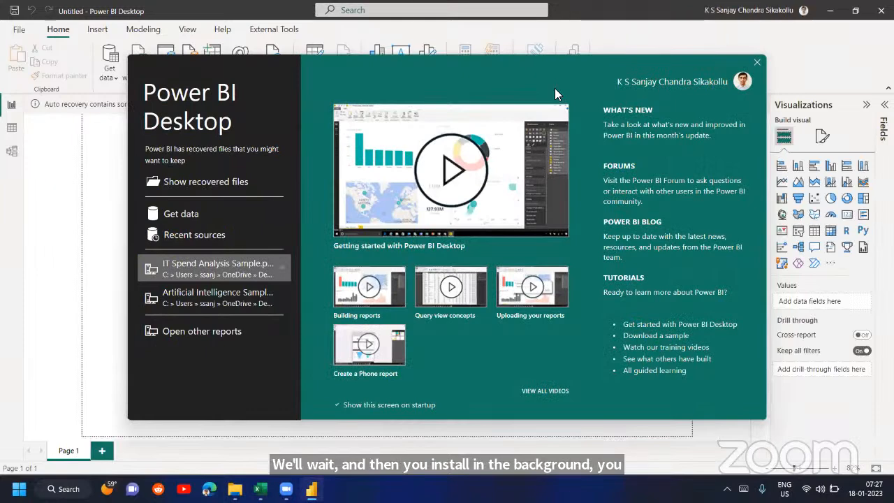
# - Close the start screen and choose to remove the auto-recovered files
pyautogui.click(757, 62)
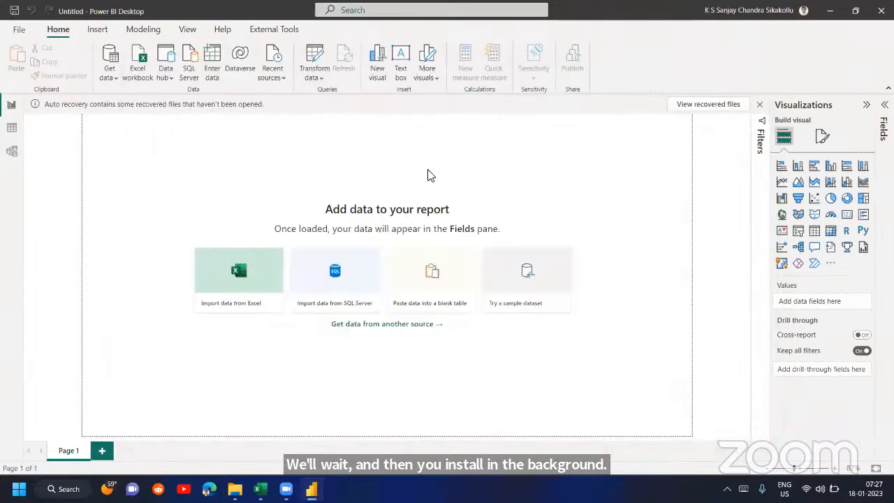
pyautogui.click(759, 103)
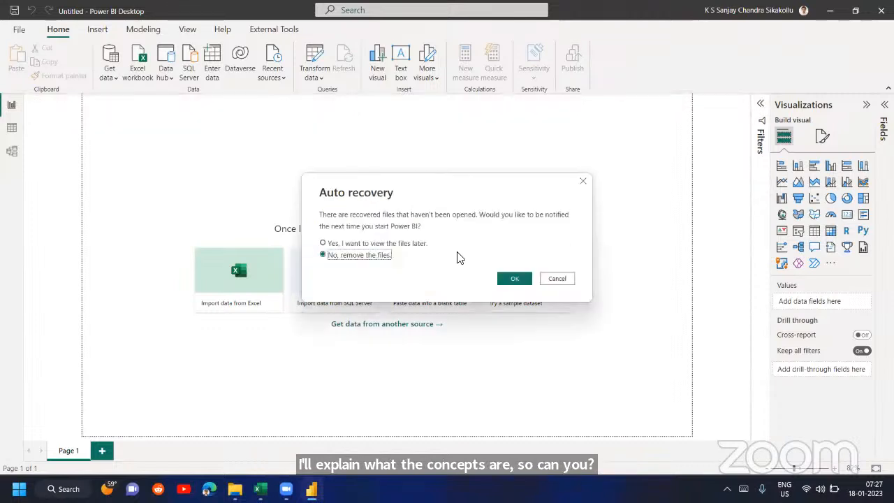
pyautogui.click(512, 279)
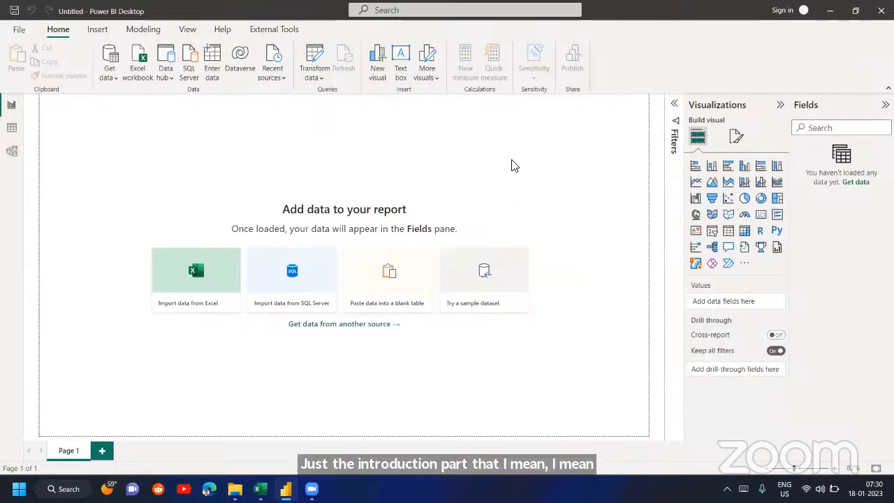
# - Collapse the Visualizations and Fields panes
pyautogui.click(781, 105)
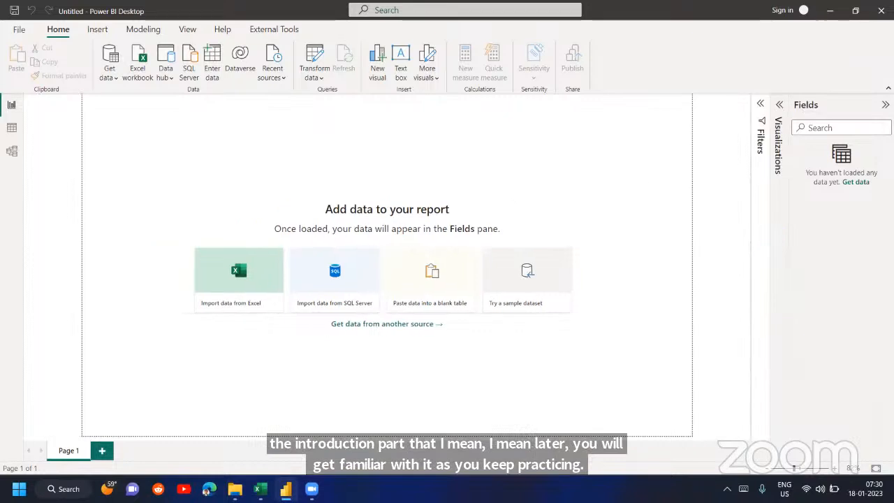
pyautogui.click(886, 104)
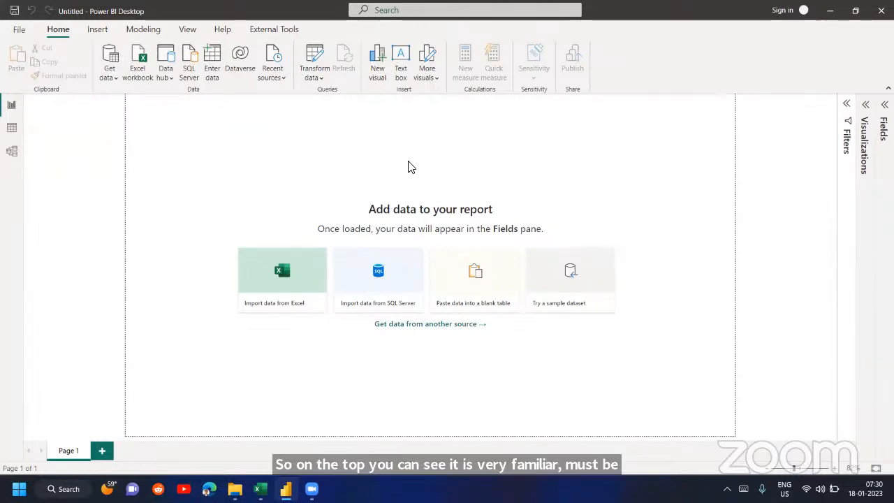
# - Switch to Excel and look through its Insert, Page Layout, Formulas and Data commands, ending back at the Home commands
pyautogui.click(261, 489)
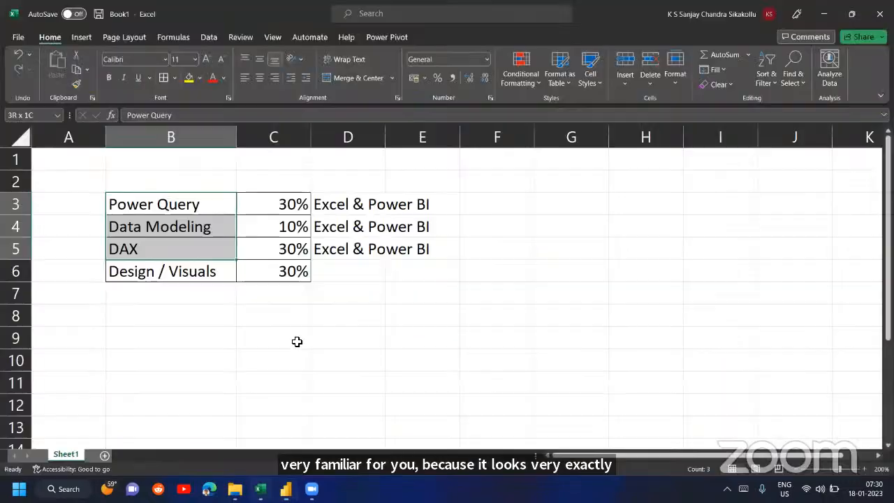
pyautogui.click(80, 38)
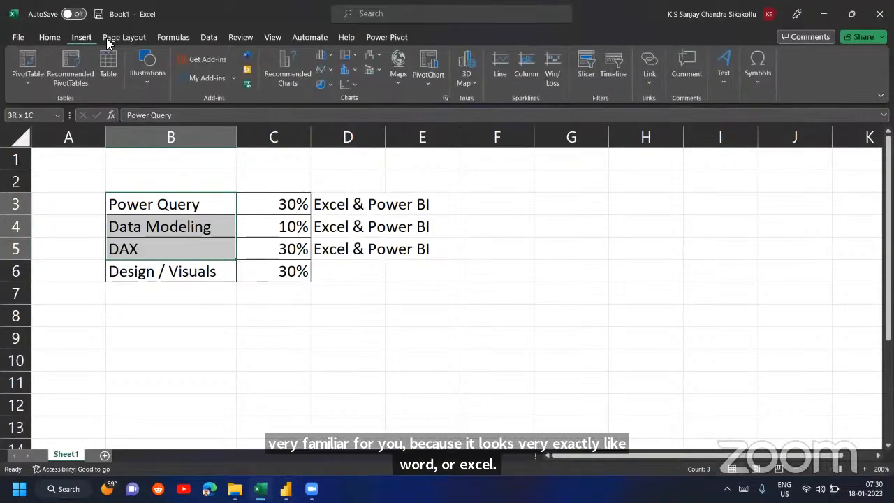
pyautogui.click(124, 37)
pyautogui.click(173, 37)
pyautogui.click(209, 37)
pyautogui.click(50, 37)
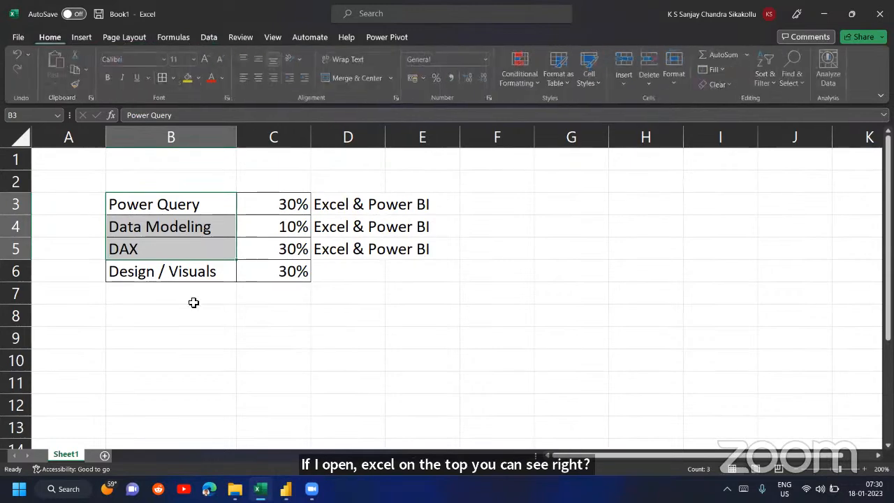
# - Switch back to Power BI Desktop and look through its Insert, Modeling, View and External Tools commands, returning to Home
pyautogui.click(285, 488)
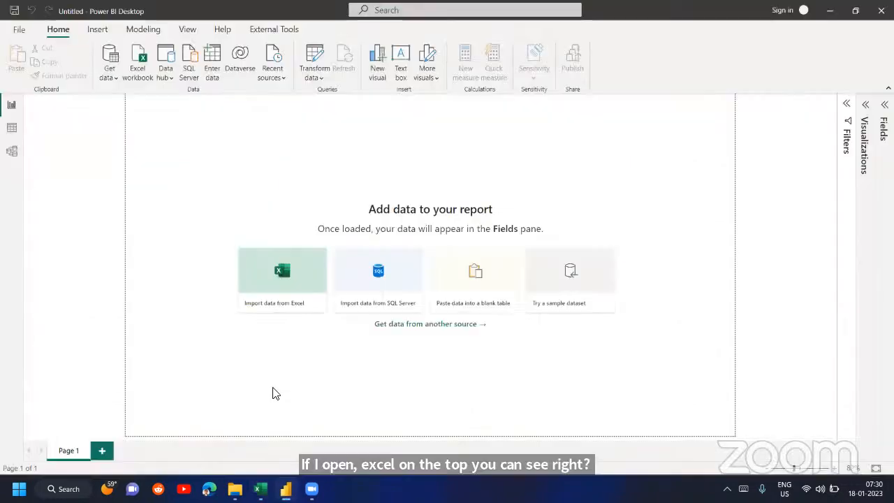
pyautogui.click(97, 30)
pyautogui.click(143, 30)
pyautogui.click(186, 30)
pyautogui.click(259, 31)
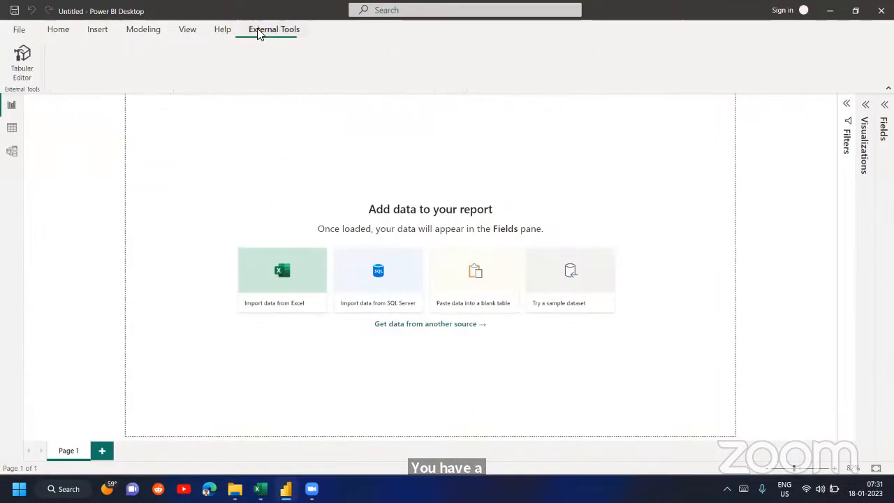
pyautogui.click(58, 29)
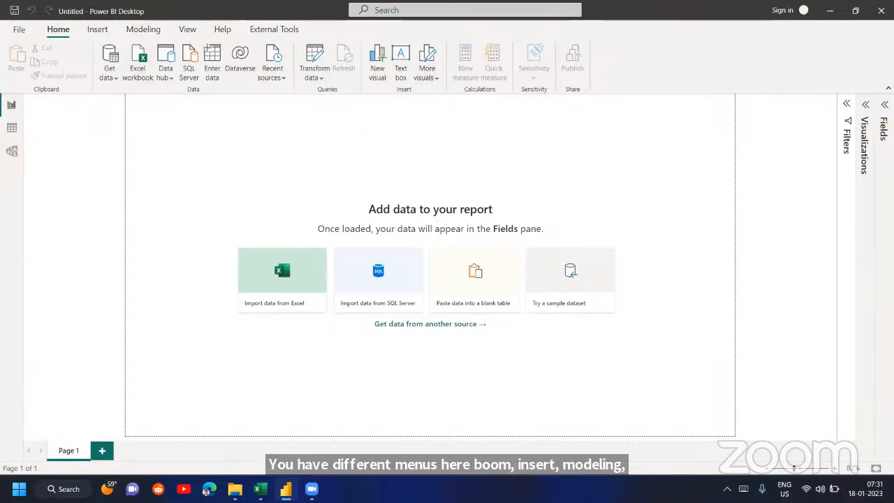
# - Expand the Fields and Visualizations panes again and take a brief look at the Filters pane
pyautogui.click(885, 105)
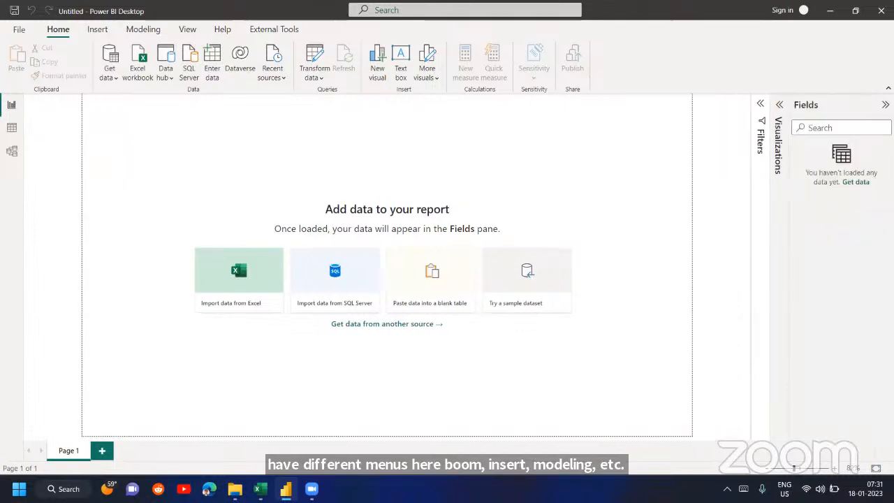
pyautogui.click(780, 106)
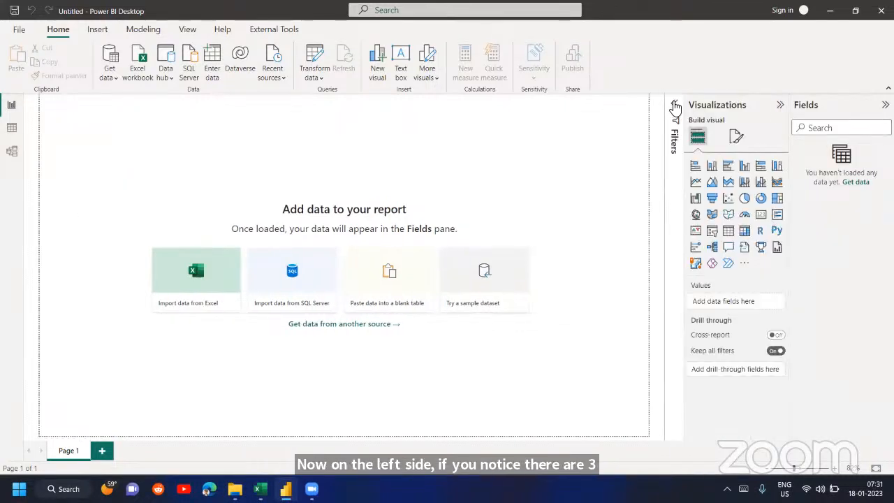
pyautogui.click(675, 106)
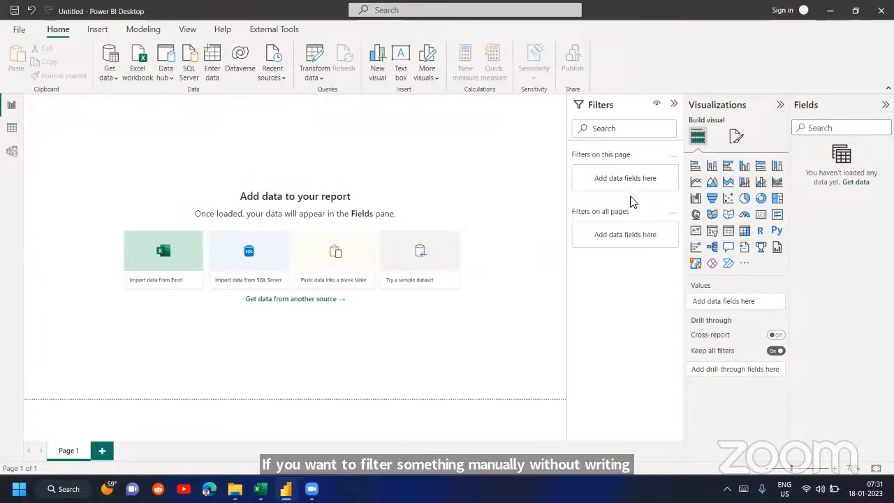
pyautogui.click(674, 106)
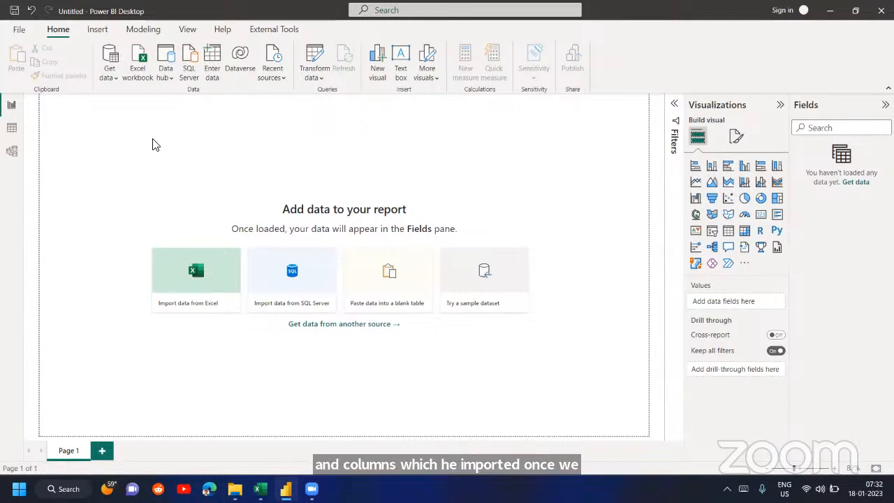
# - Look at the Data view and return to the Report view
pyautogui.click(11, 128)
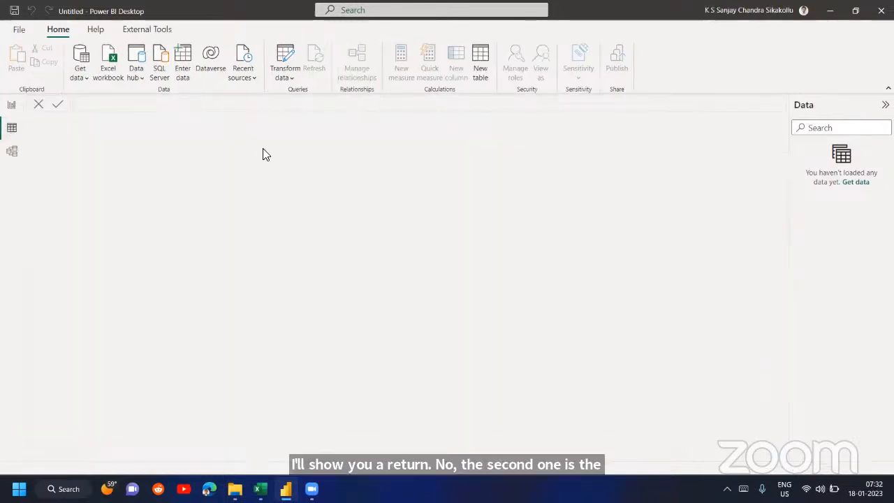
pyautogui.click(11, 104)
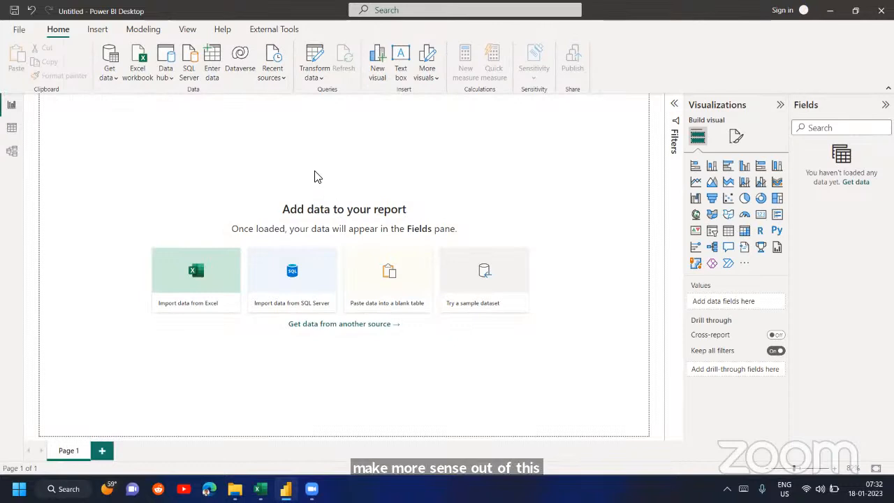
# - Browse the complete list of data source connectors available for importing data
pyautogui.click(109, 75)
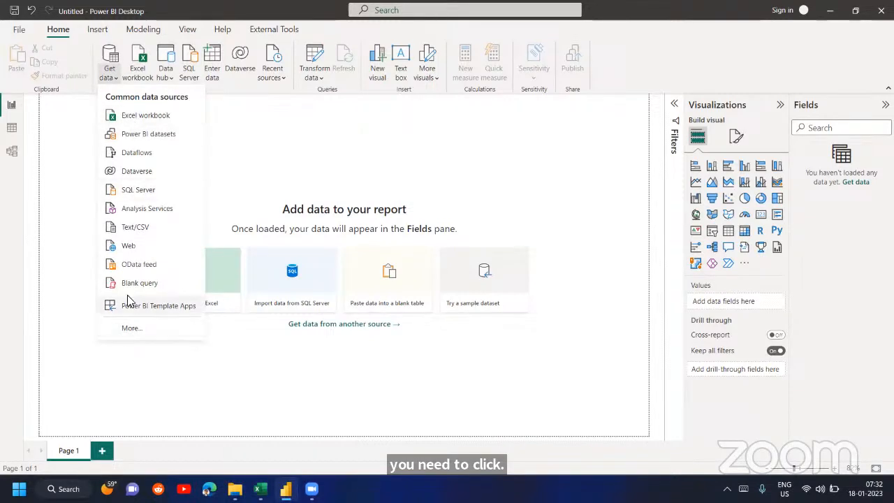
pyautogui.click(144, 333)
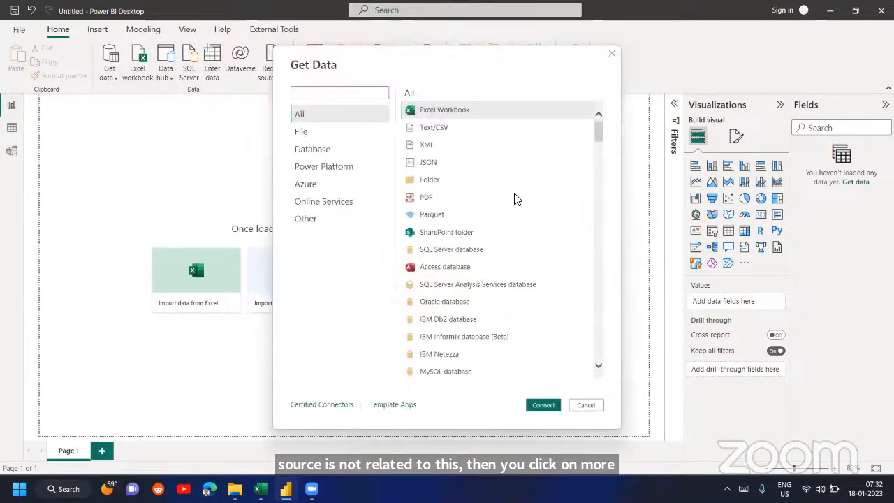
pyautogui.scroll(-15, 515, 203)
pyautogui.scroll(-20, 515, 201)
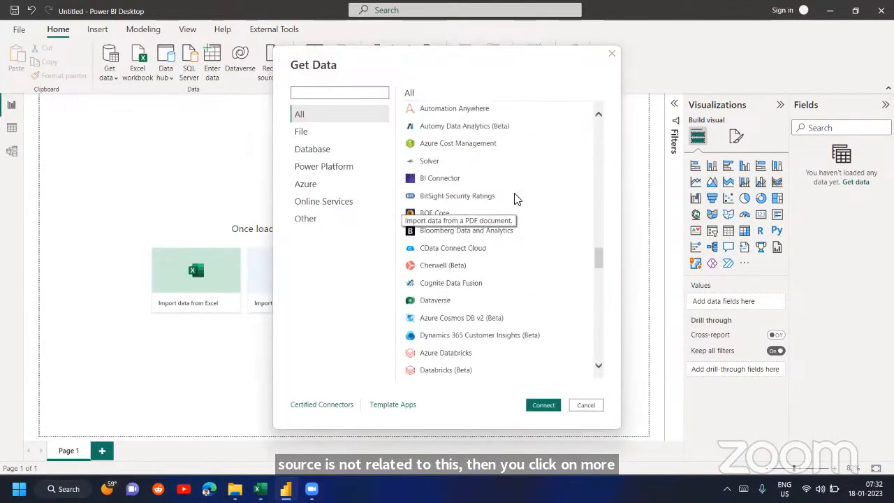
pyautogui.scroll(20, 516, 200)
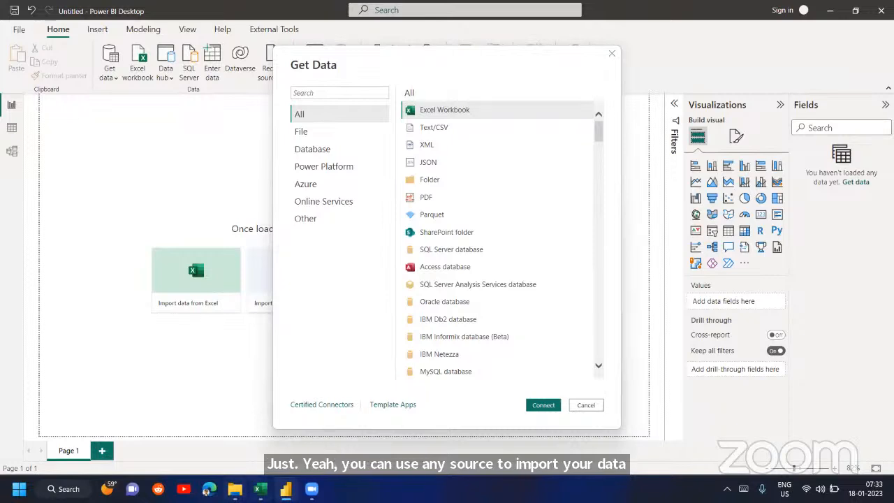
# - Switch to File Explorer, open the Dataminds folder and widen the Type column to show the full file types
pyautogui.moveTo(234, 489)
pyautogui.click(191, 331)
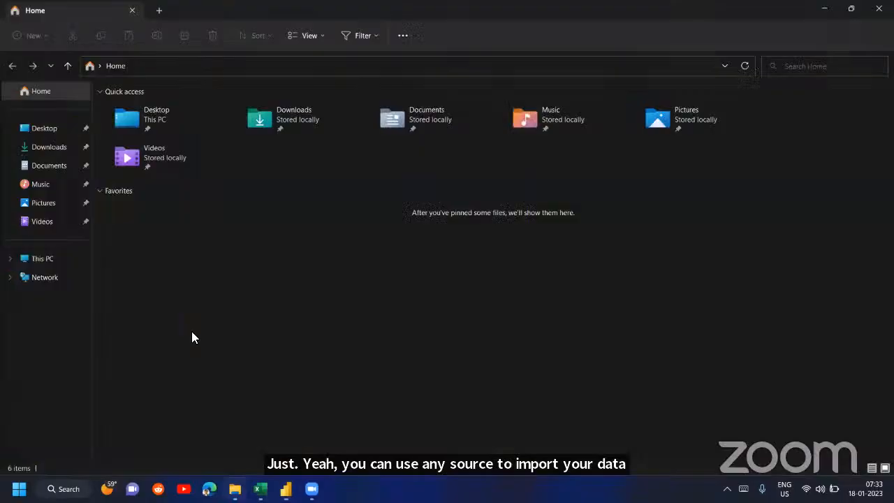
pyautogui.click(101, 66)
pyautogui.click(100, 65)
pyautogui.click(100, 65)
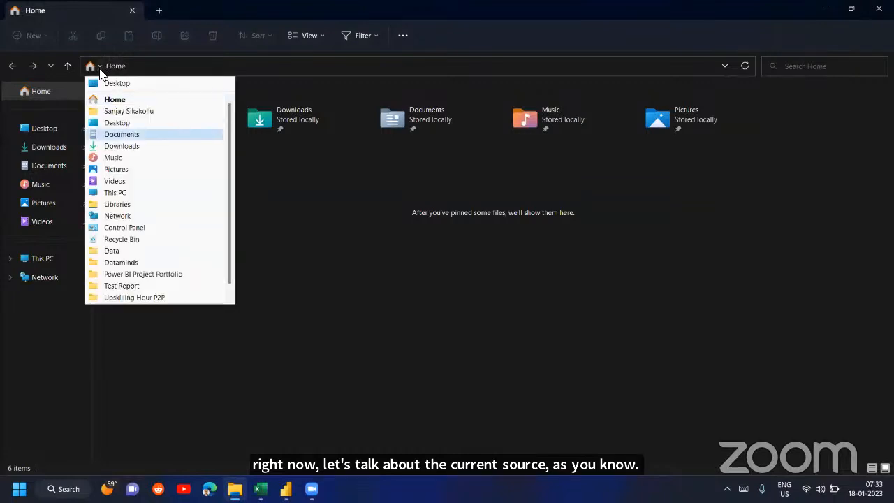
pyautogui.click(123, 262)
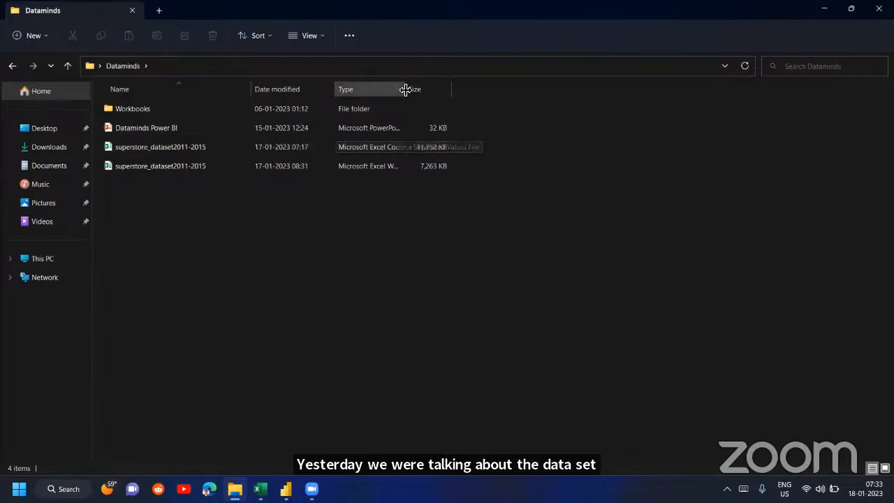
pyautogui.moveTo(405, 89); pyautogui.dragTo(497, 90)
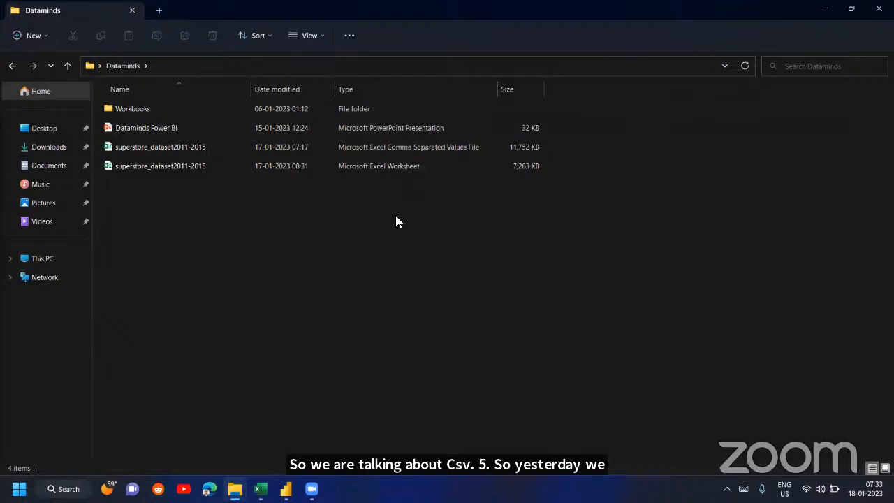
# - Switch to Power BI Desktop and start a Text/CSV import from the complete list of data source connectors
pyautogui.click(287, 490)
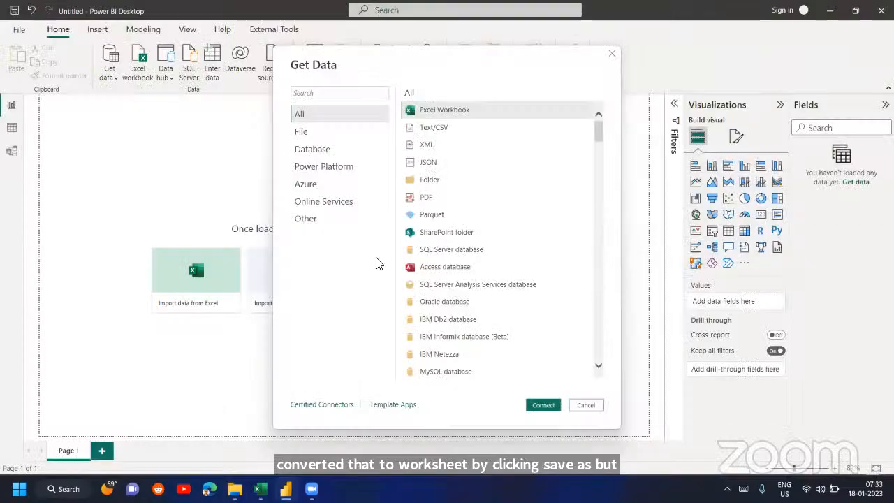
pyautogui.click(442, 137)
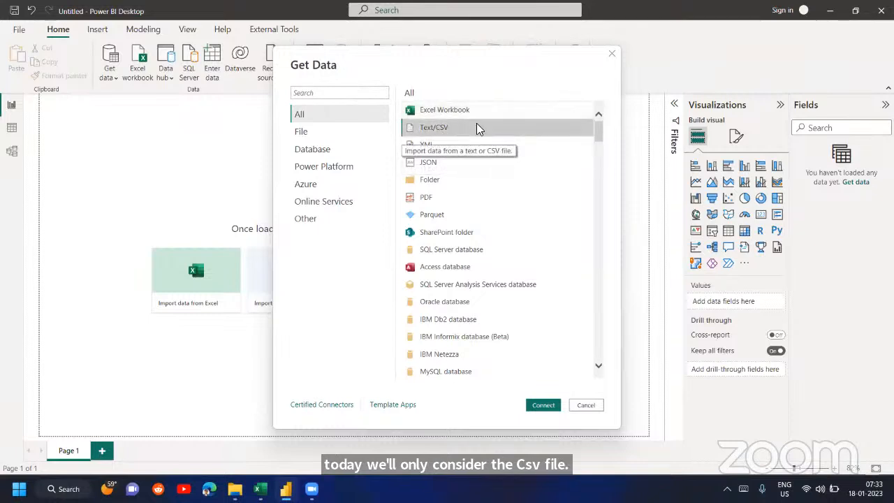
pyautogui.click(612, 55)
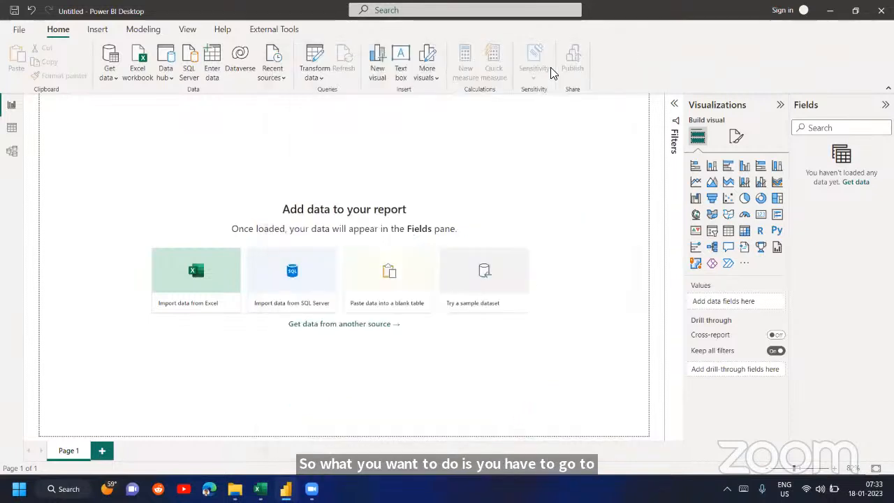
pyautogui.click(115, 81)
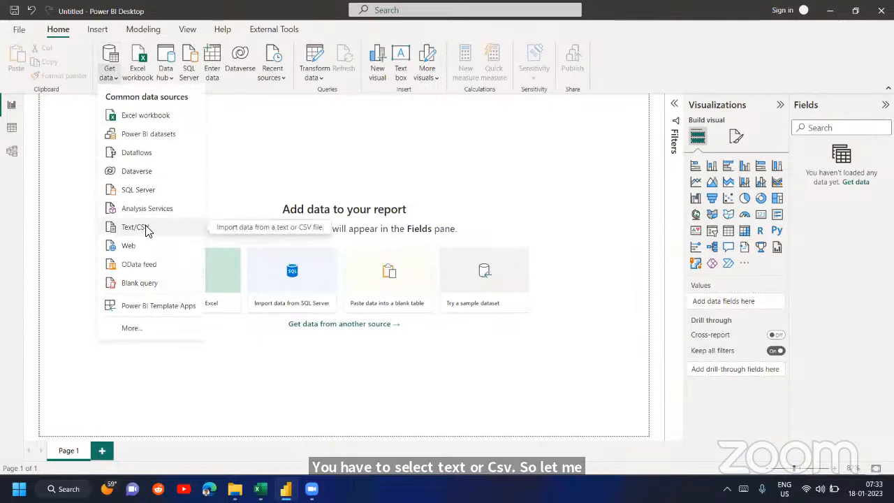
pyautogui.click(147, 327)
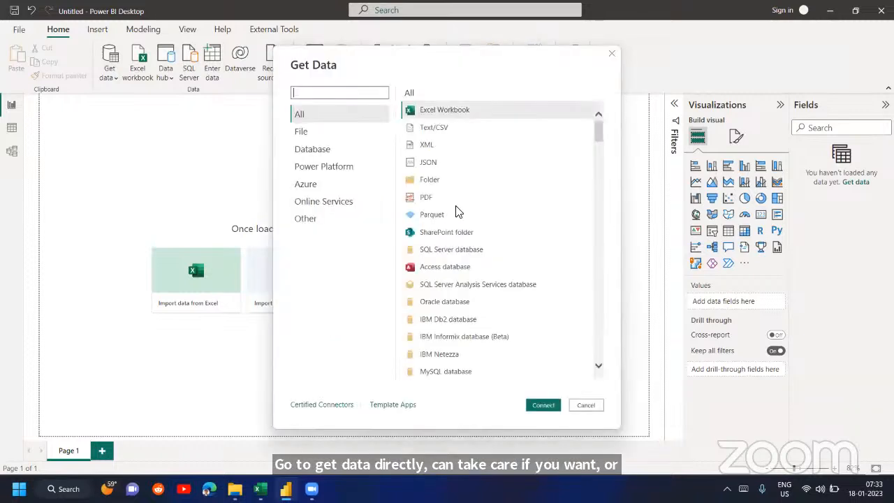
pyautogui.click(437, 130)
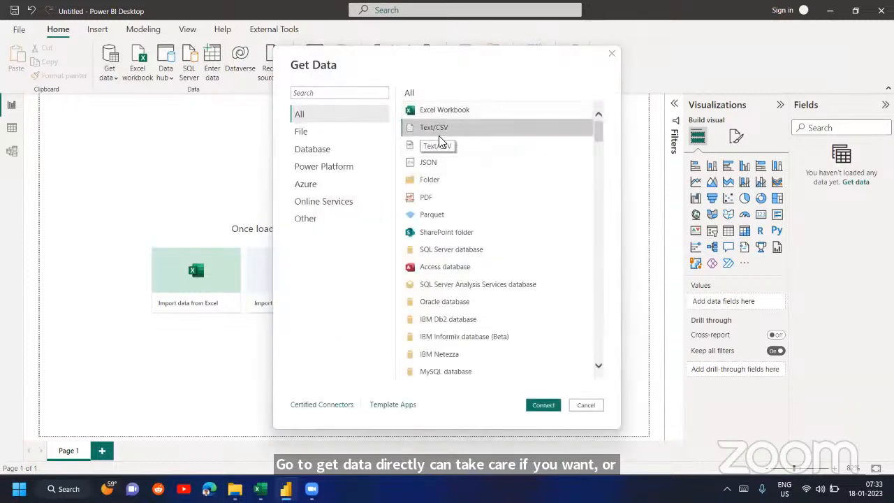
pyautogui.click(541, 406)
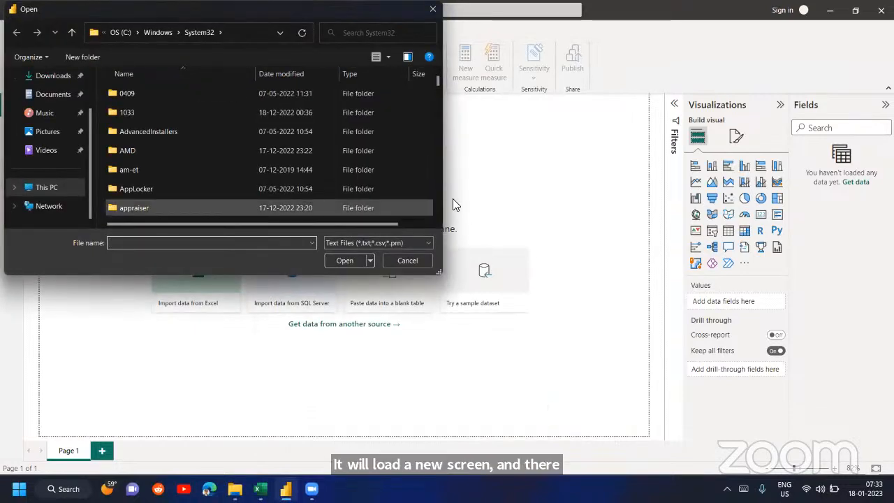
# - Copy the Dataminds folder path from File Explorer to locate superstore_dataset2011-2015.csv for the import and open its data preview
pyautogui.hotkey('alt', 'Tab')
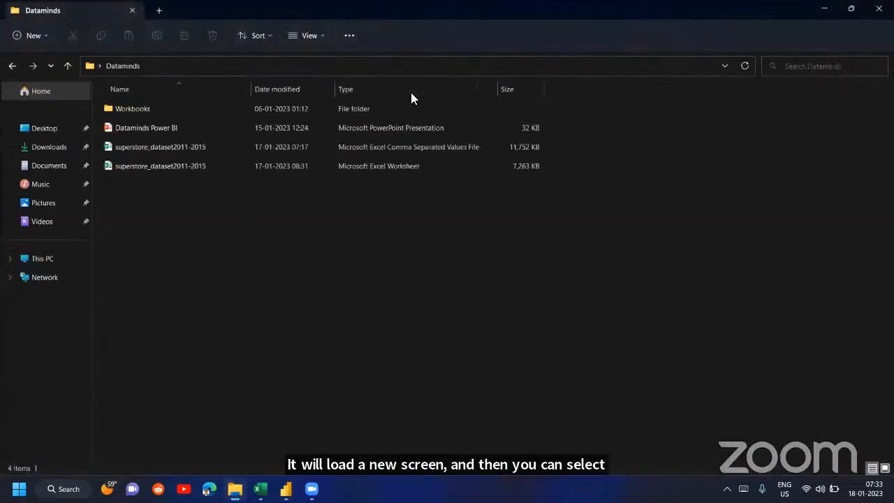
pyautogui.click(397, 70)
pyautogui.hotkey('alt', 'Tab')
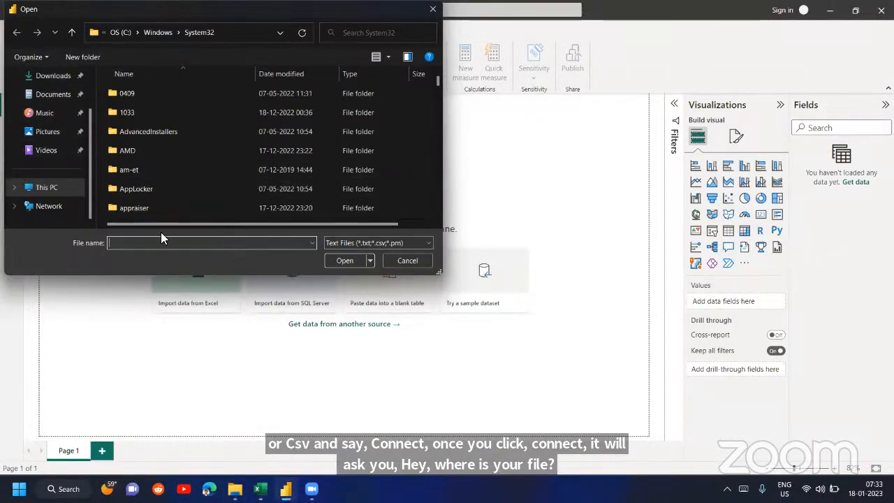
pyautogui.write('C:\\Users\\ssanj\\OneDrive\\Desktop\\Dataminds')
pyautogui.press('Return')
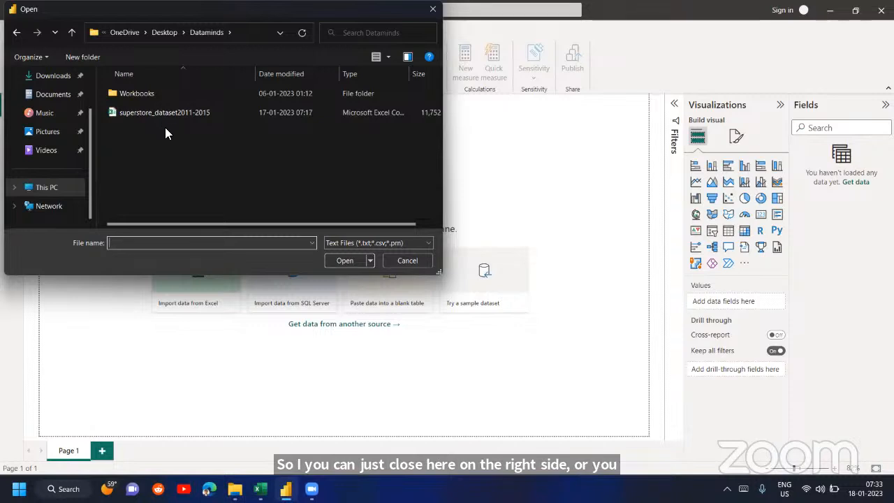
pyautogui.doubleClick(165, 115)
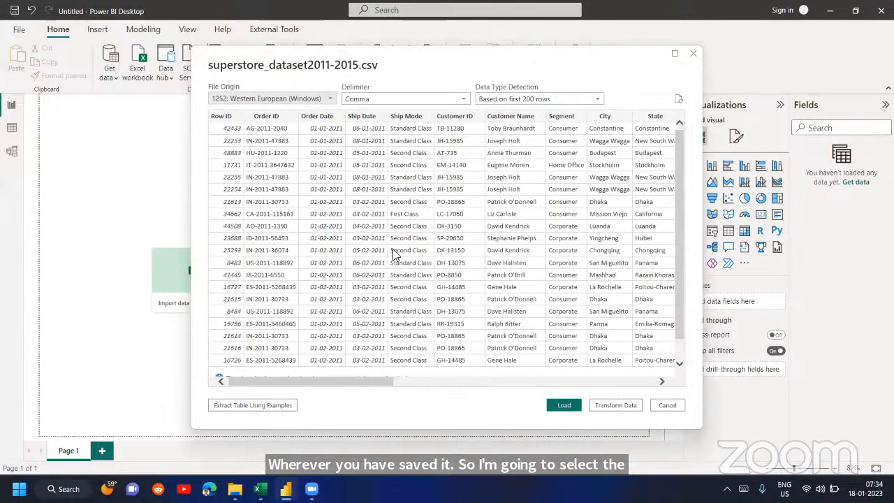
pyautogui.moveTo(344, 380); pyautogui.dragTo(318, 378)
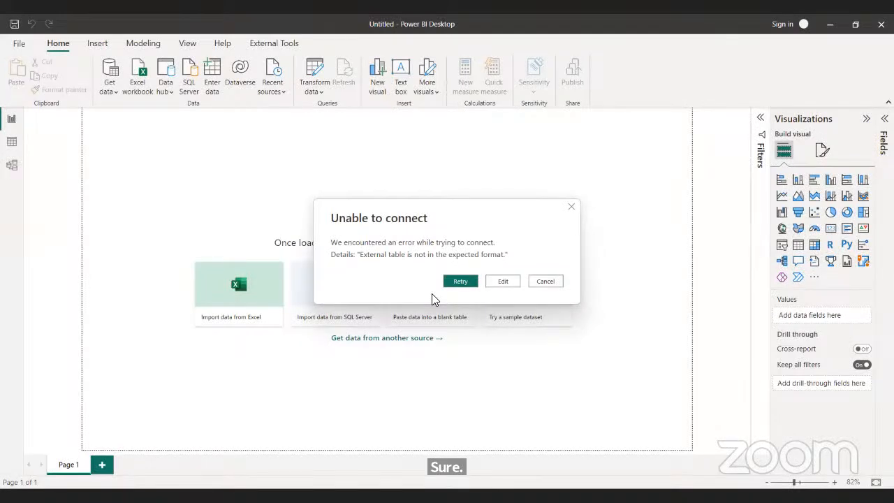
# - Dismiss the connection error and try to import superstore_dataset2011-2015.csv from the BI Class folder as Text/CSV, with all file types listed
pyautogui.click(552, 282)
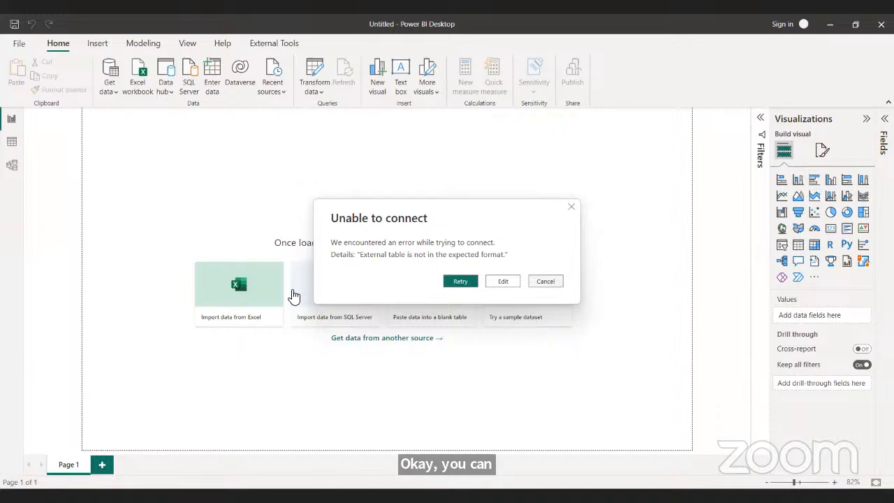
pyautogui.click(110, 93)
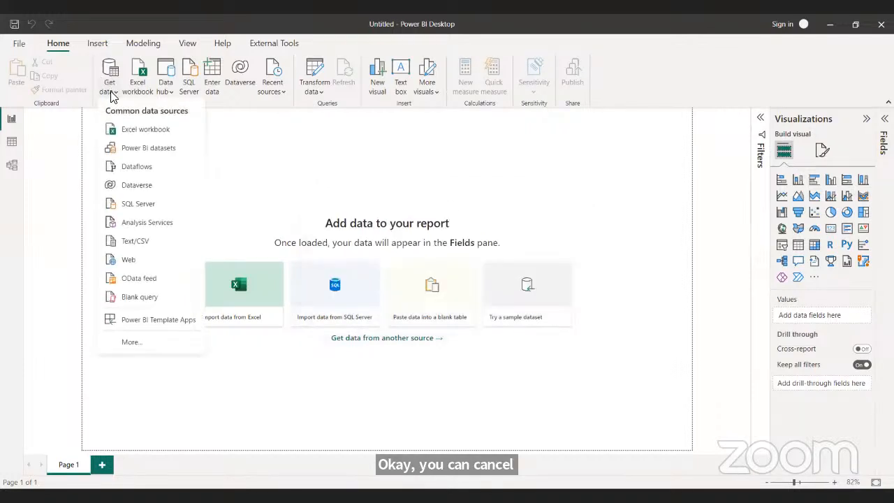
pyautogui.click(135, 241)
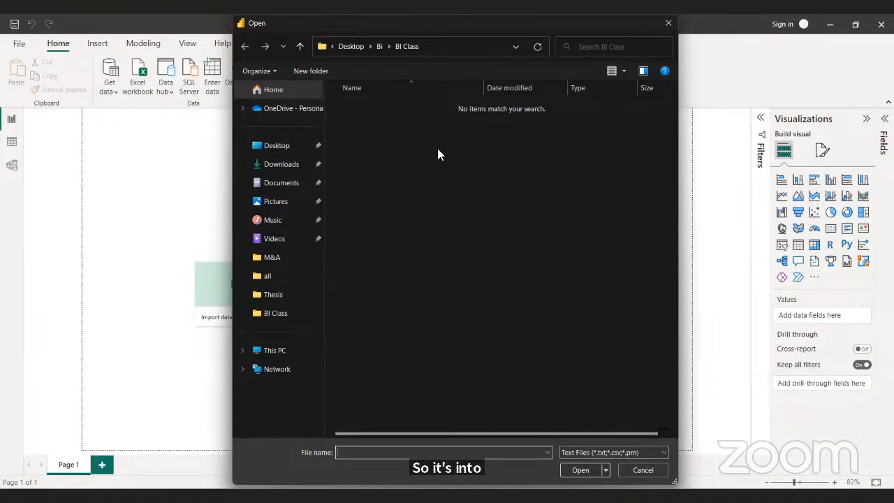
pyautogui.click(592, 452)
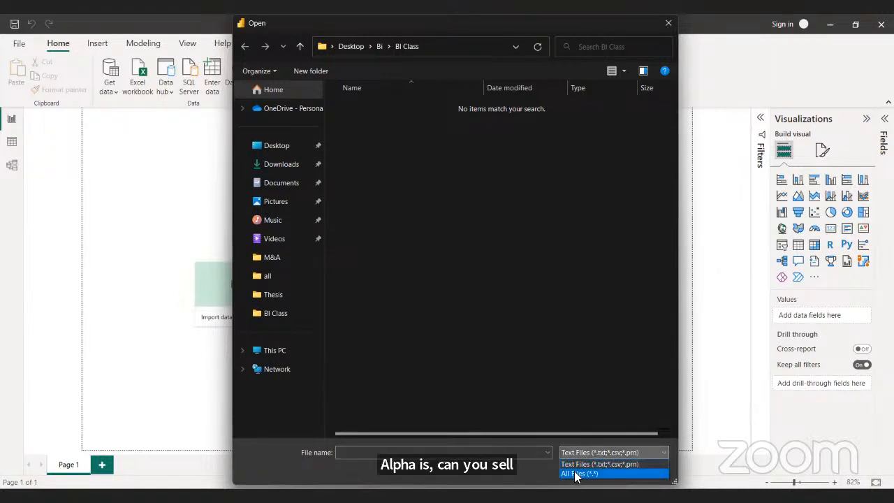
pyautogui.click(577, 474)
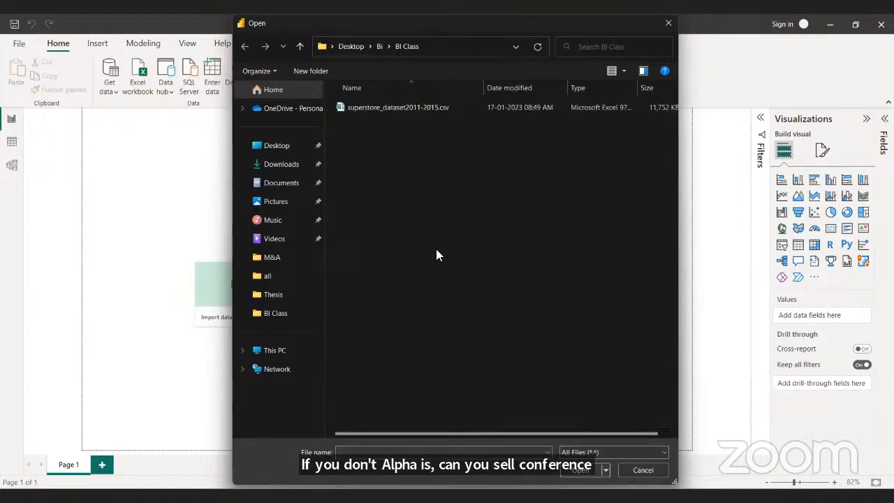
pyautogui.click(417, 108)
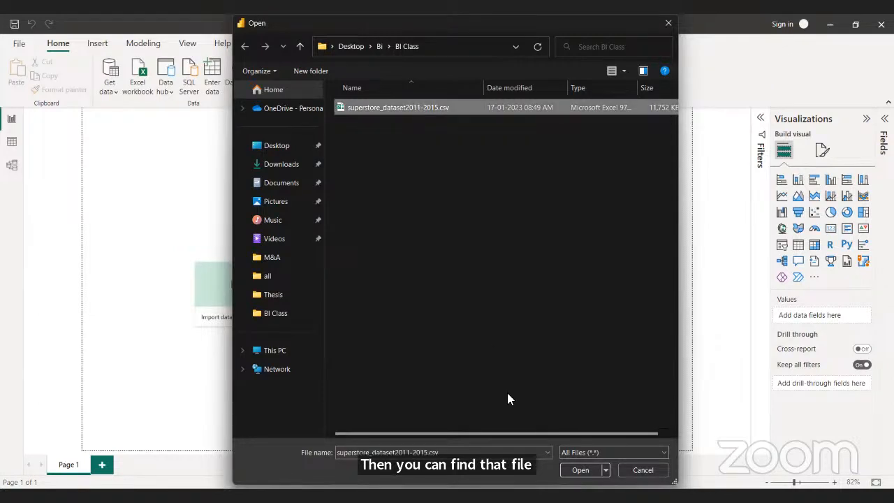
pyautogui.click(578, 473)
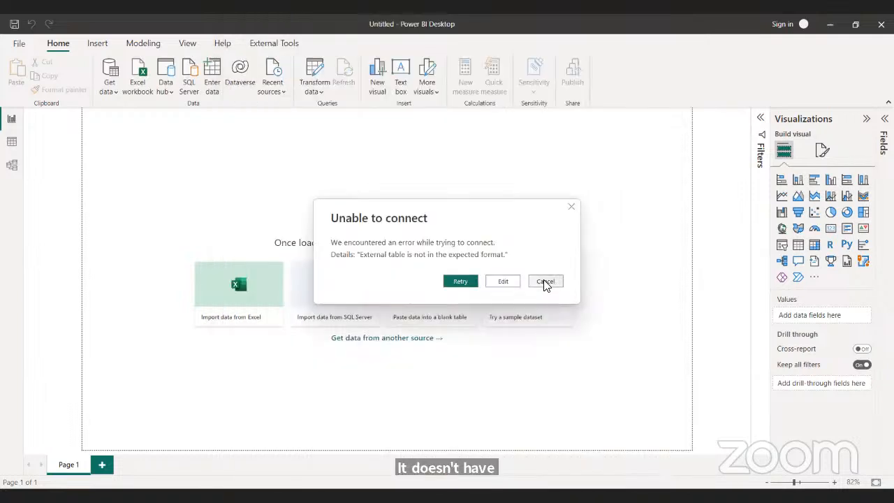
pyautogui.click(545, 283)
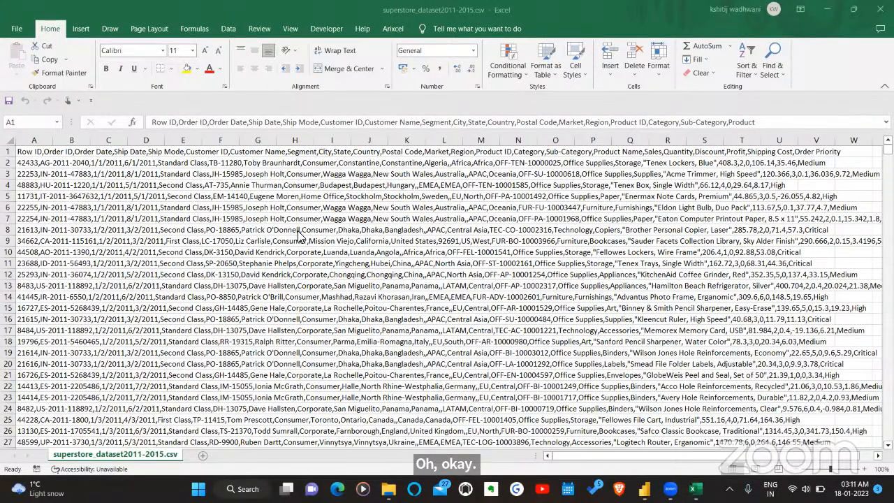
# - Begin saving a copy of the superstore dataset from Excel to the BI Class folder in CSV (Comma delimited) format
pyautogui.scroll(-1, 299, 234)
pyautogui.scroll(1, 298, 235)
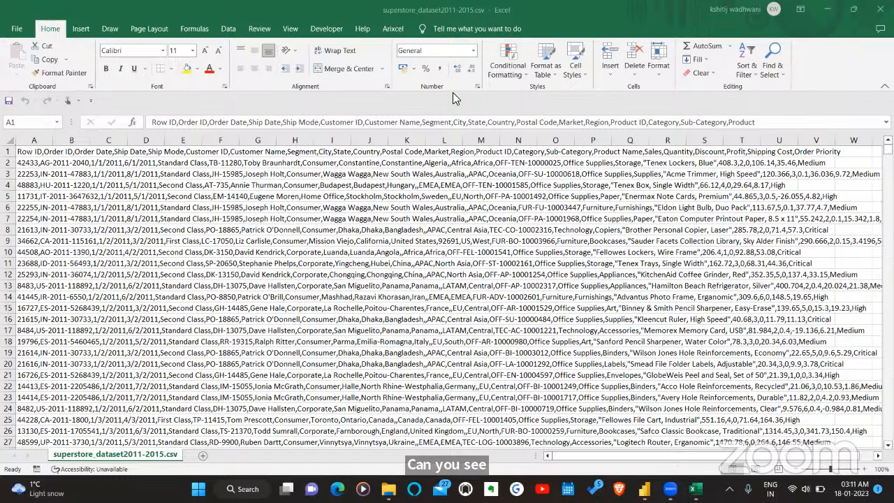
pyautogui.click(377, 254)
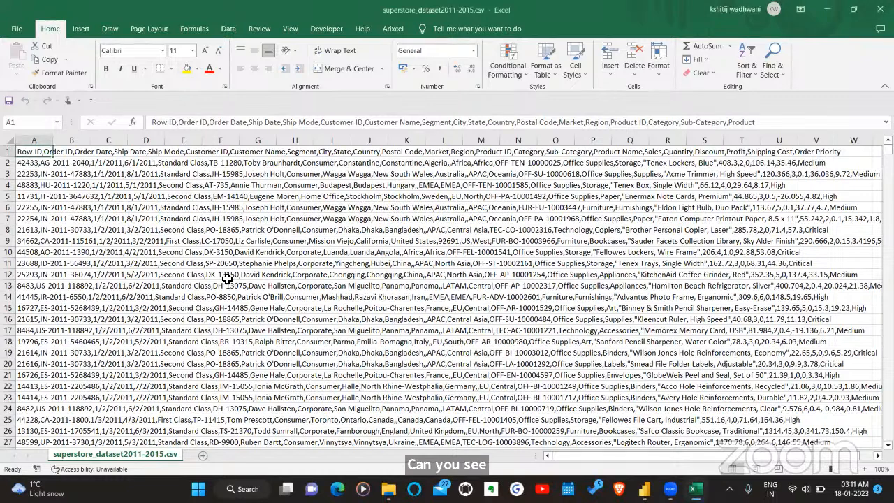
pyautogui.click(17, 32)
pyautogui.click(39, 186)
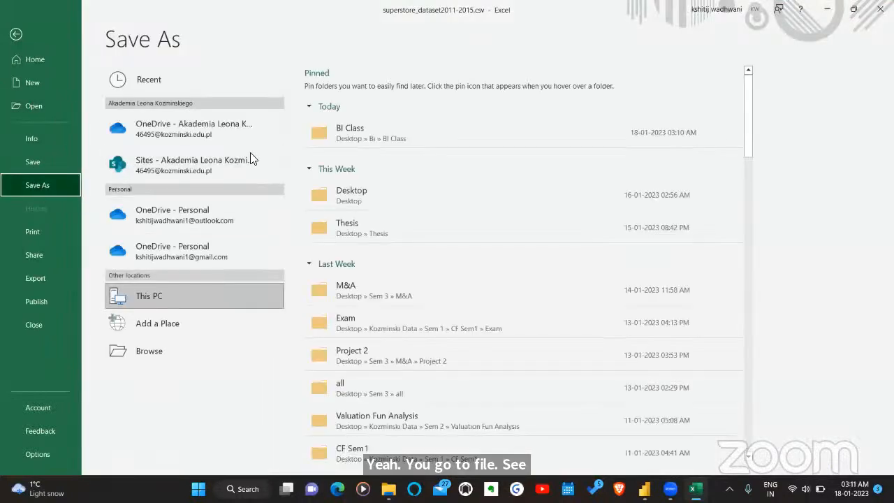
pyautogui.click(362, 139)
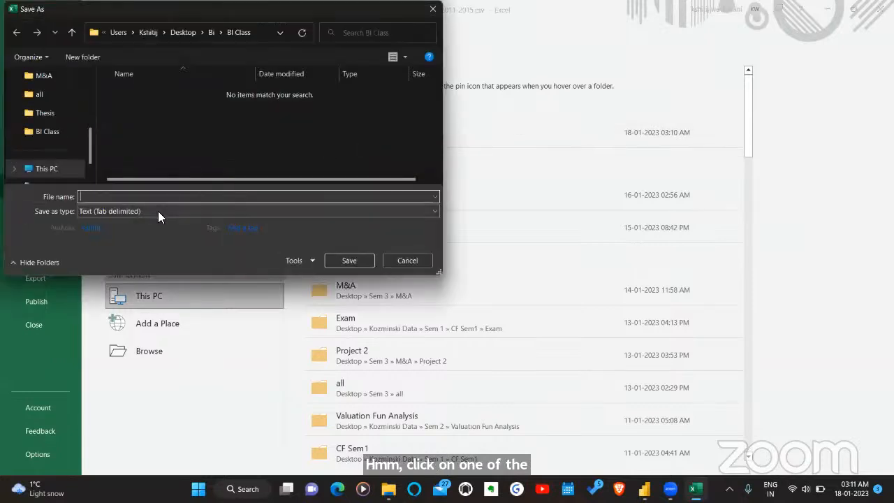
pyautogui.click(158, 211)
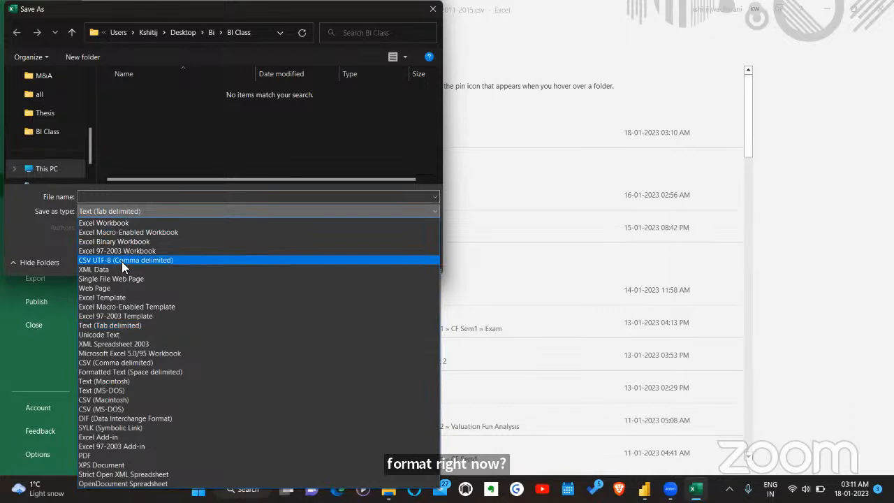
pyautogui.click(100, 363)
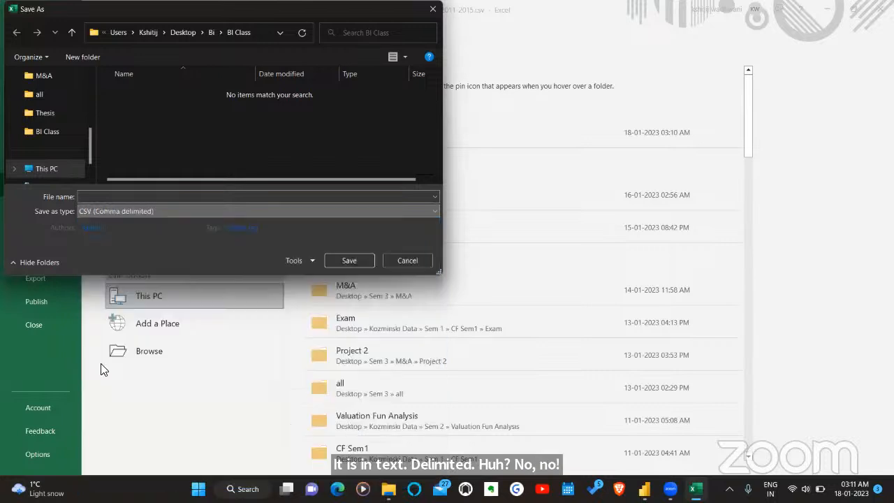
# - Name the CSV copy Super-store and save it
pyautogui.click(137, 198)
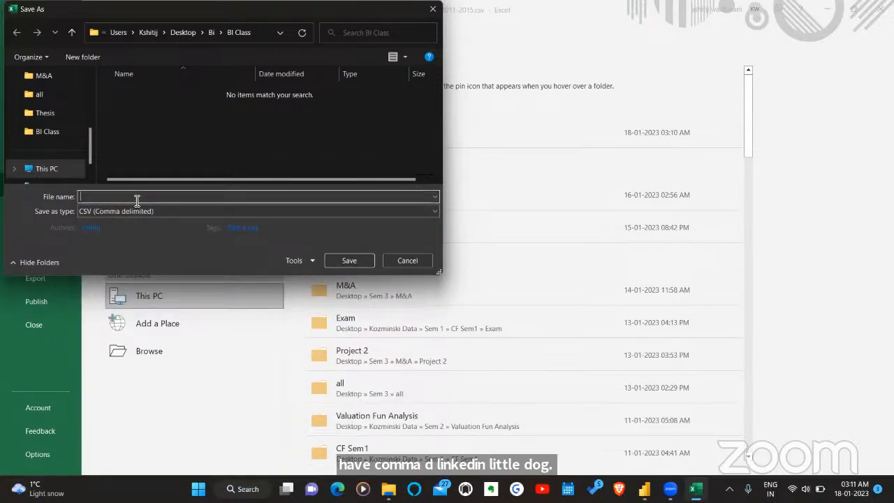
pyautogui.write('Super')
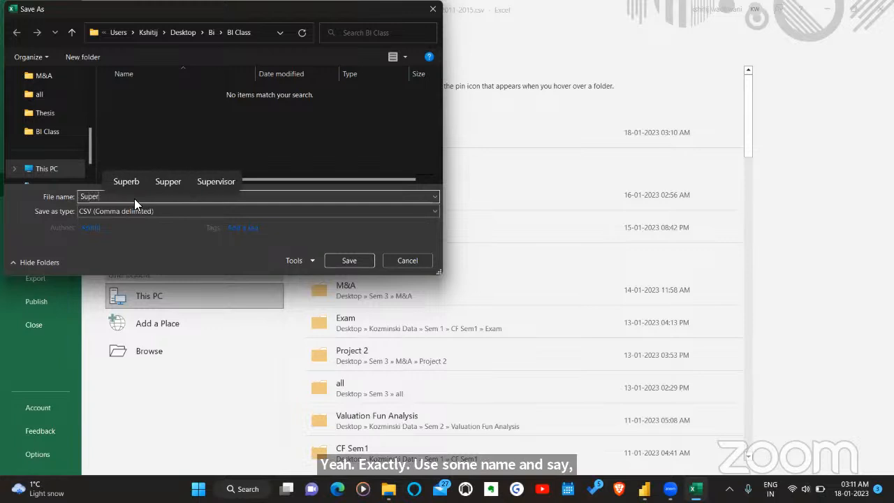
pyautogui.write('-store')
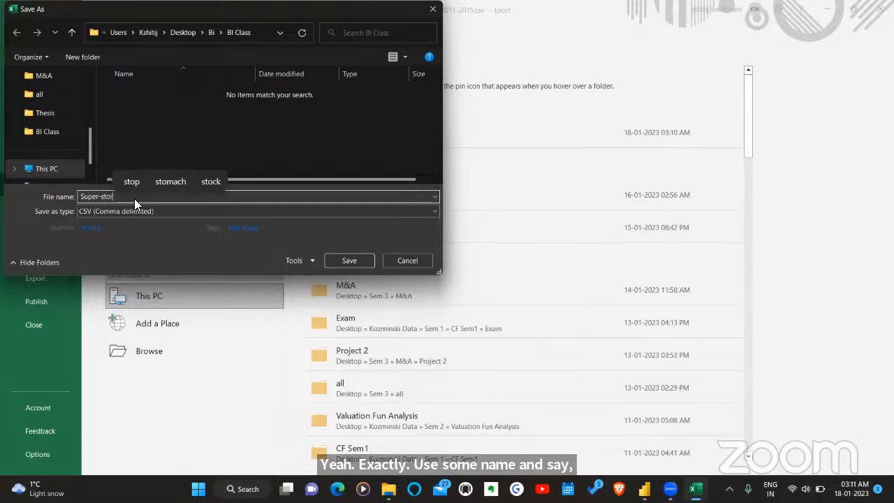
pyautogui.click(346, 262)
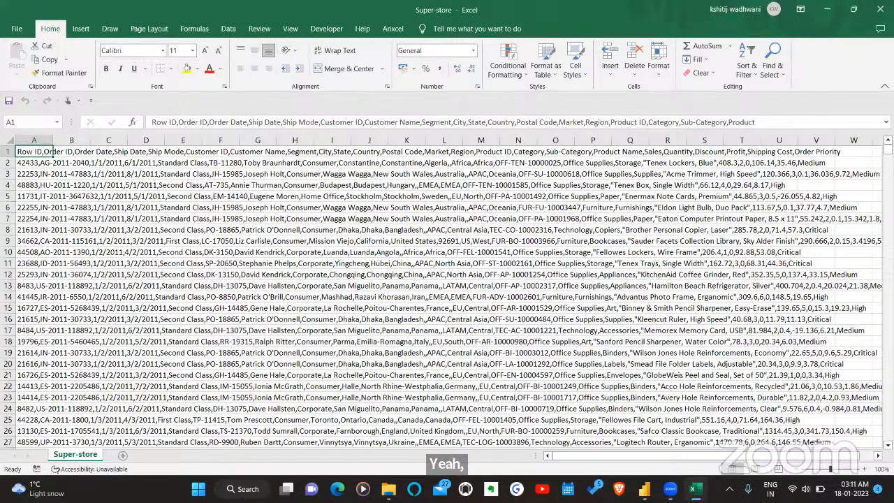
# - Switch to Power BI Desktop and open the Super-store file as a Text/CSV source to preview its data
pyautogui.click(644, 490)
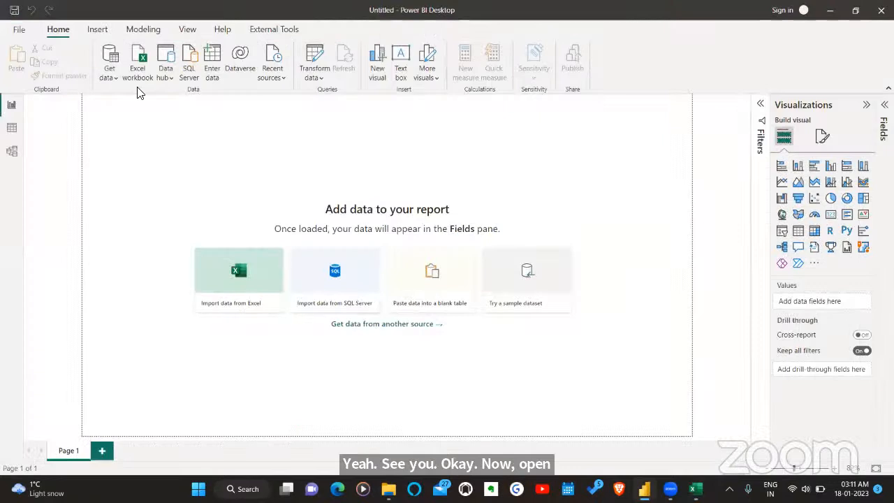
pyautogui.click(112, 74)
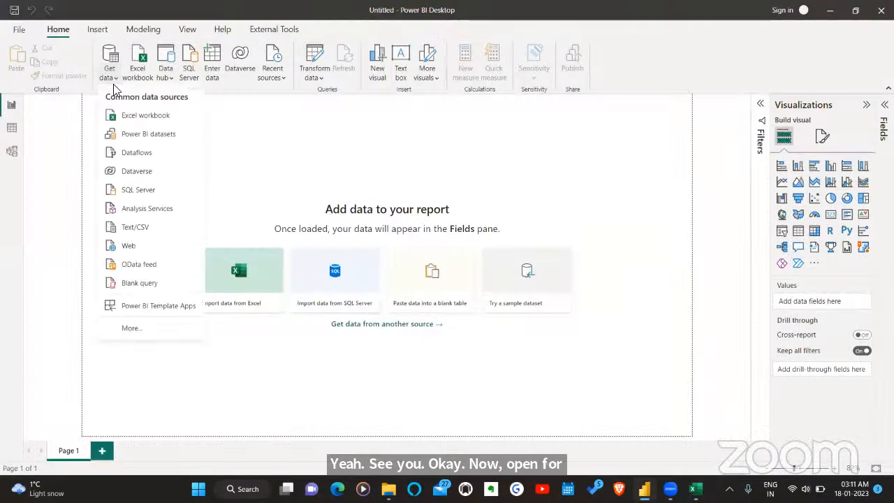
pyautogui.click(137, 227)
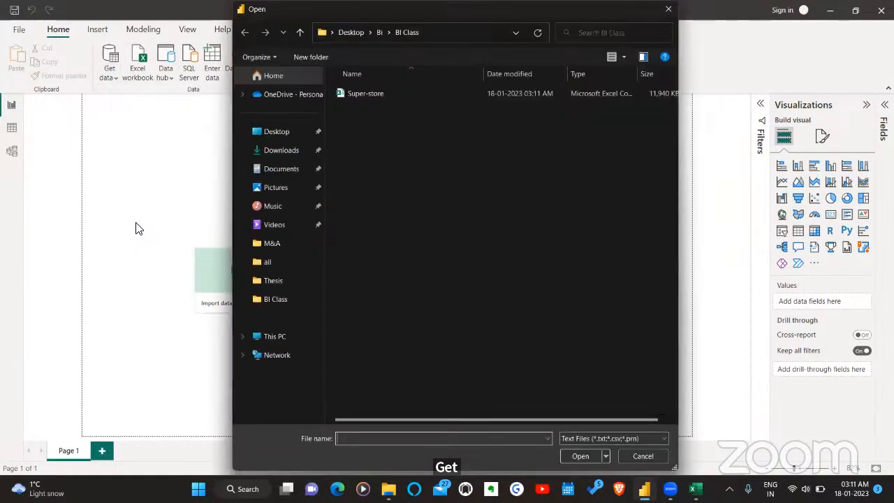
pyautogui.click(359, 92)
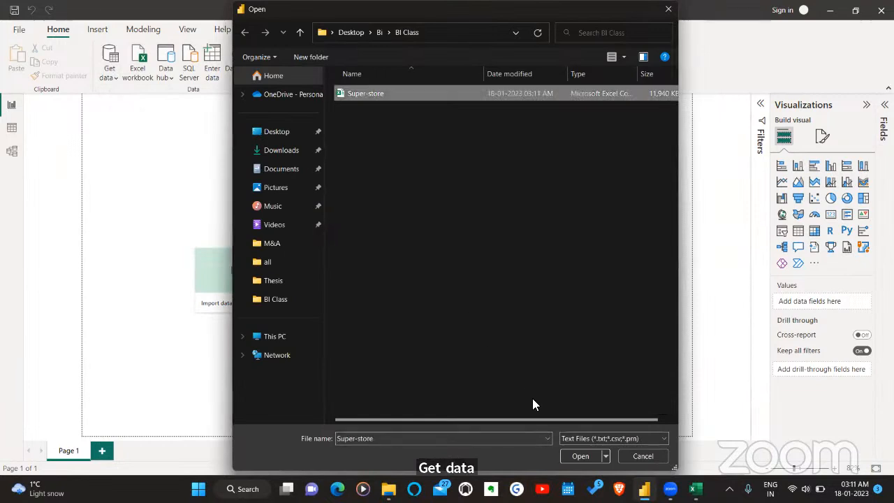
pyautogui.click(570, 455)
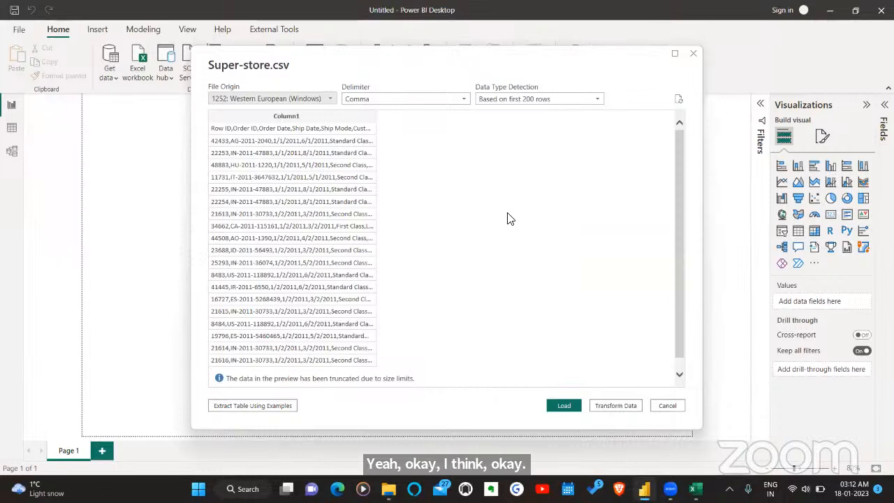
# - Try Colon as the delimiter in the Super-store.csv preview, and set it back to Comma
pyautogui.click(438, 104)
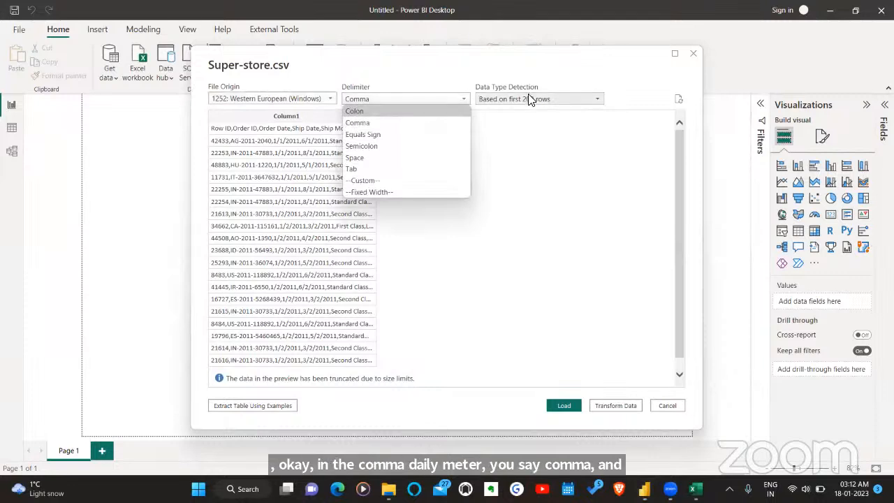
pyautogui.click(526, 133)
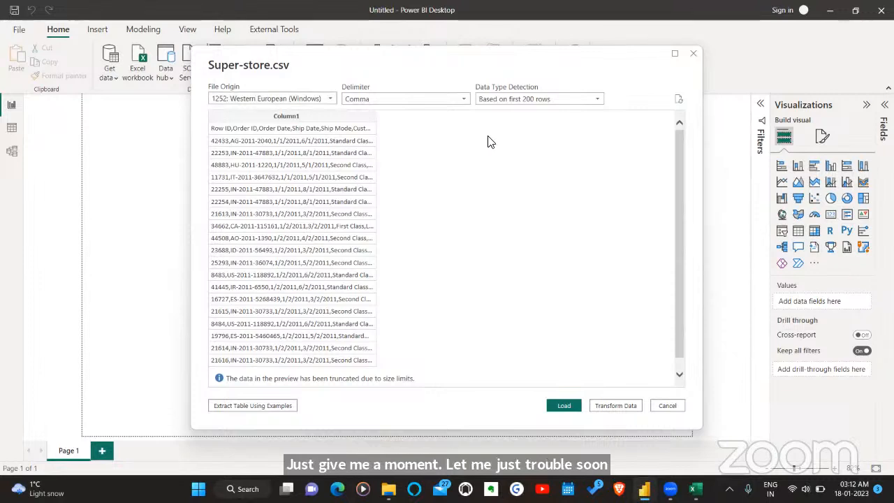
pyautogui.click(416, 104)
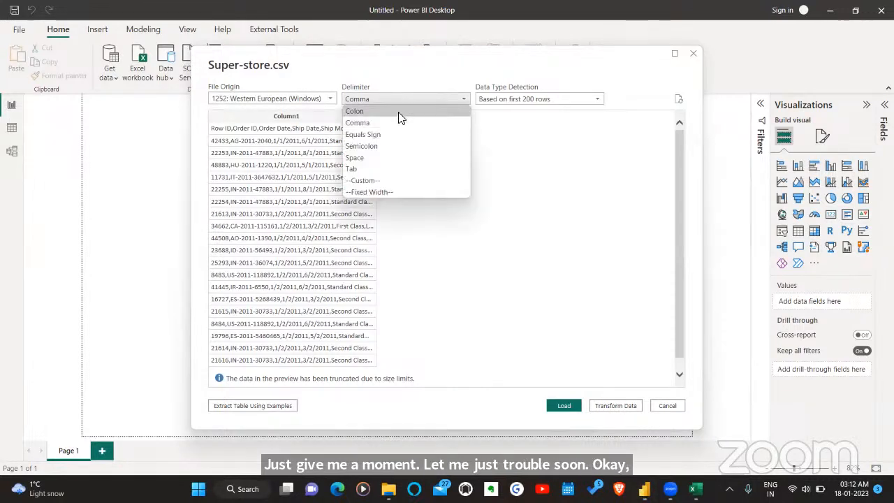
pyautogui.click(399, 112)
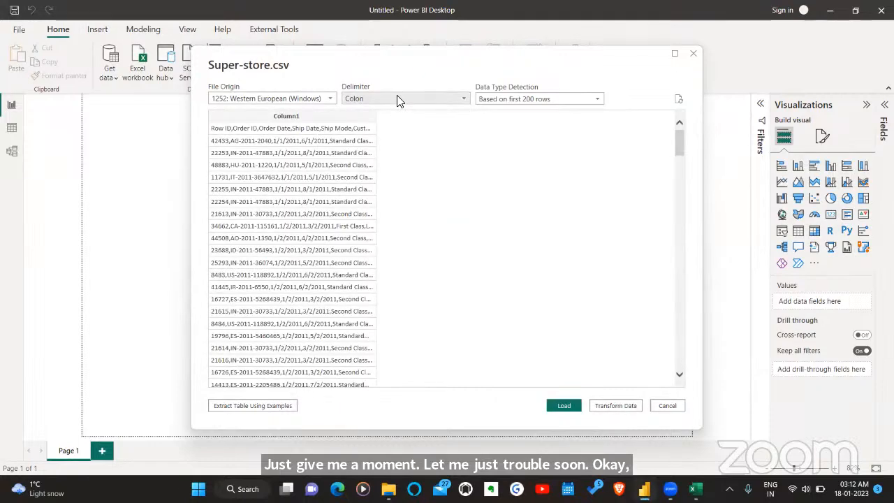
pyautogui.click(398, 101)
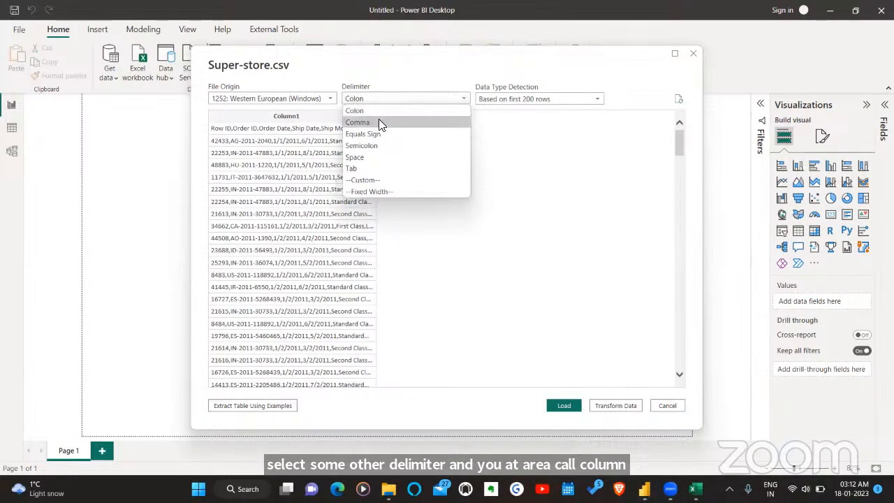
pyautogui.click(379, 122)
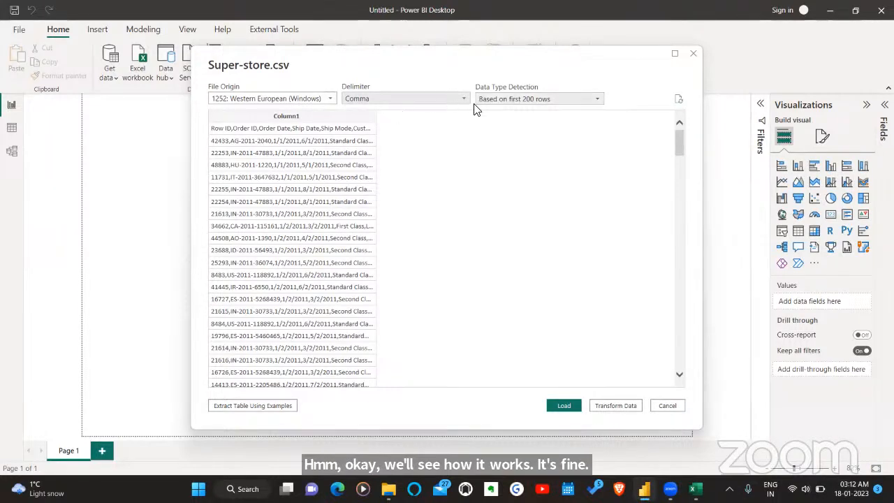
# - Open the Super-store data in Power Query Editor for transformation and compare it with the original file in Excel
pyautogui.click(607, 408)
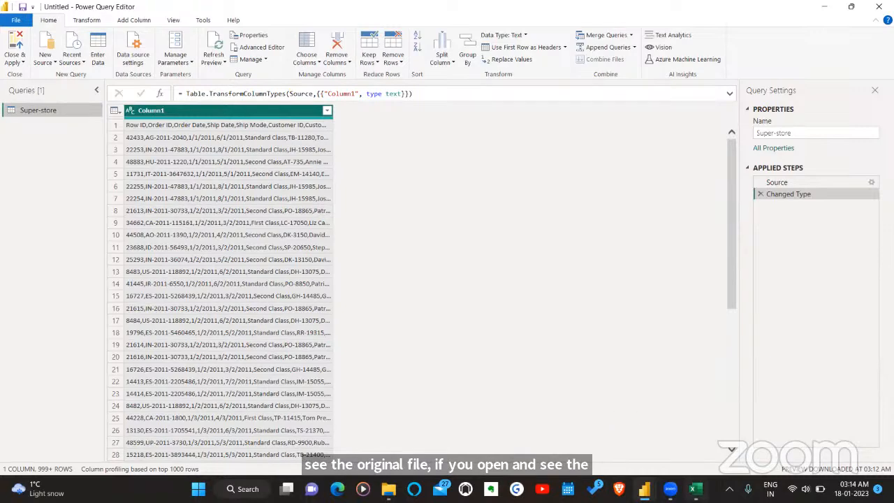
pyautogui.click(695, 489)
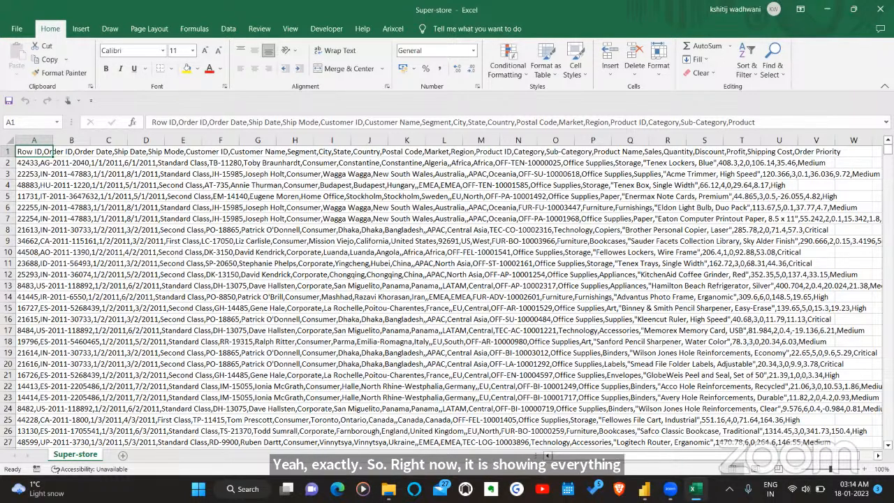
pyautogui.click(696, 489)
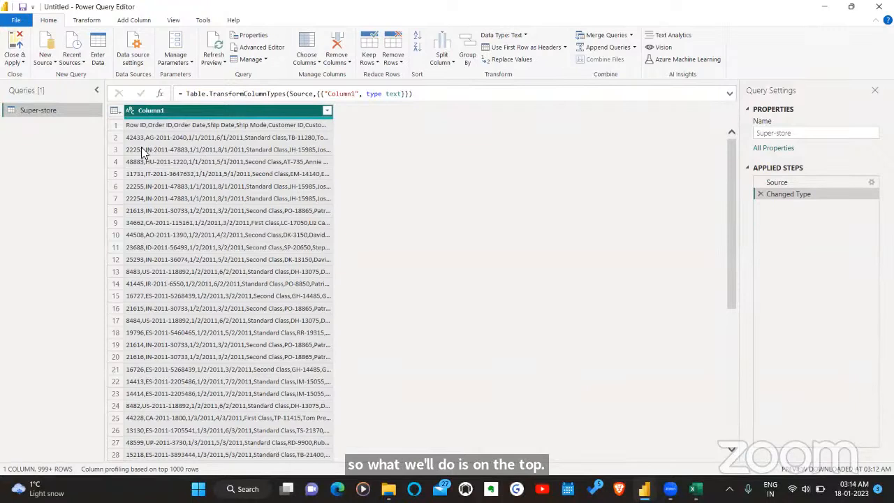
# - Split Column1 of the Super-store query by delimiter, using Comma at each occurrence of the delimiter
pyautogui.click(86, 21)
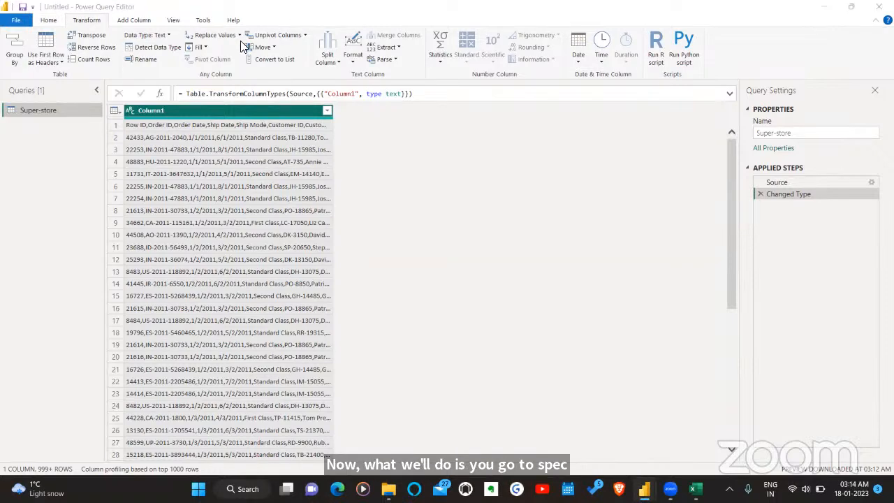
pyautogui.click(328, 50)
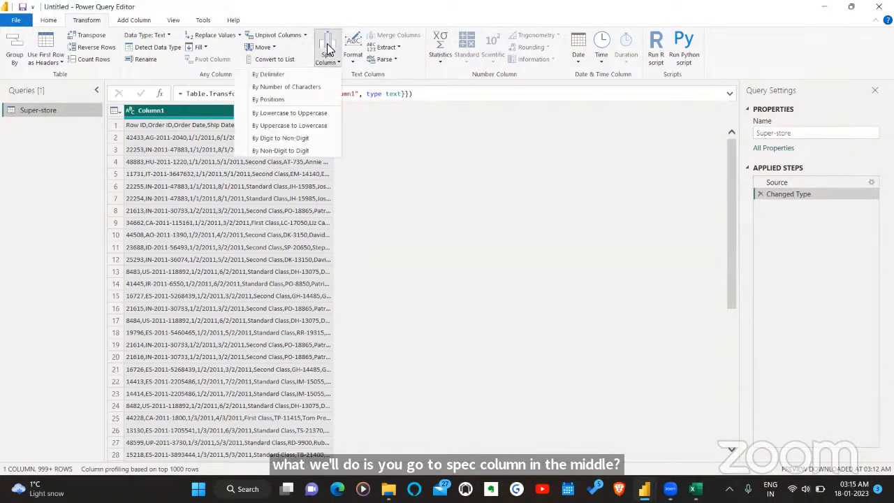
pyautogui.click(285, 74)
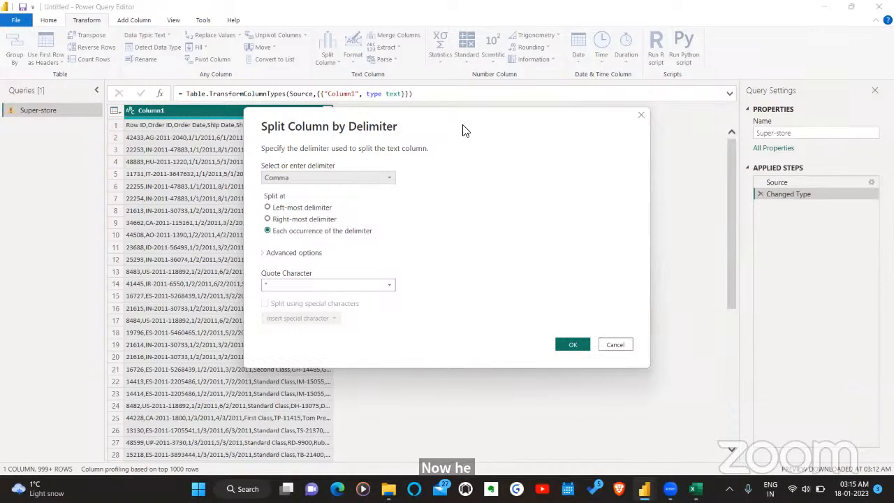
pyautogui.moveTo(466, 131); pyautogui.dragTo(320, 124)
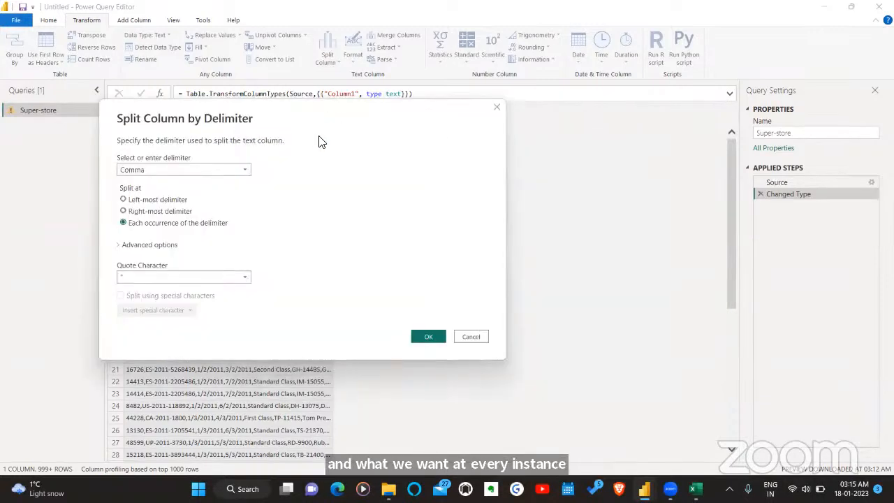
pyautogui.click(146, 245)
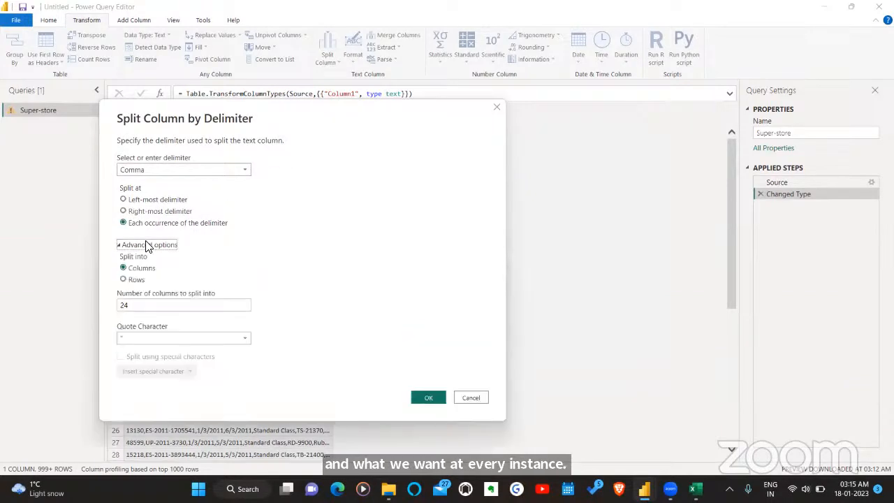
pyautogui.click(146, 245)
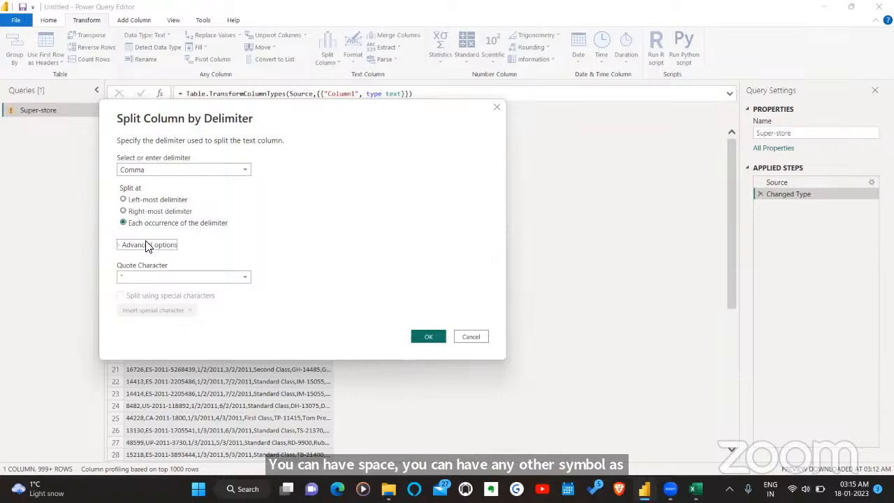
pyautogui.click(427, 338)
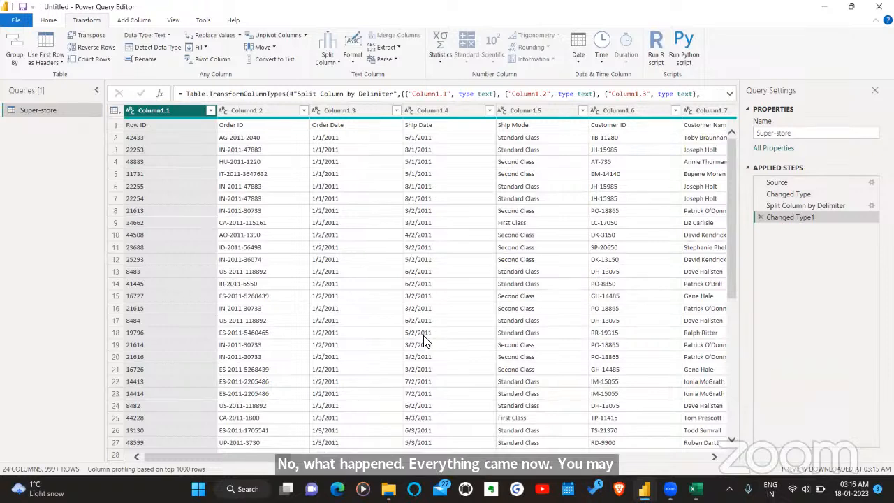
# - Examine the split columns through to the last one to check that the values are separated correctly
pyautogui.hscroll(10, 426, 342)
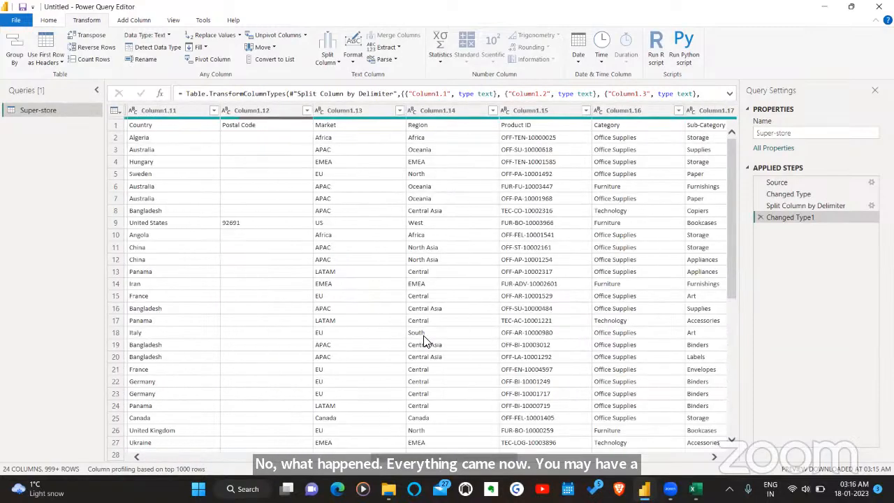
pyautogui.hscroll(5, 424, 339)
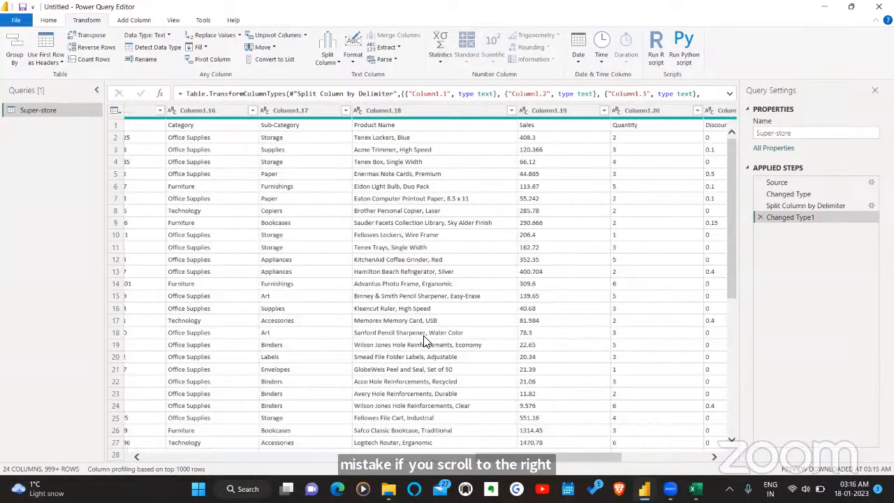
pyautogui.hscroll(2, 426, 342)
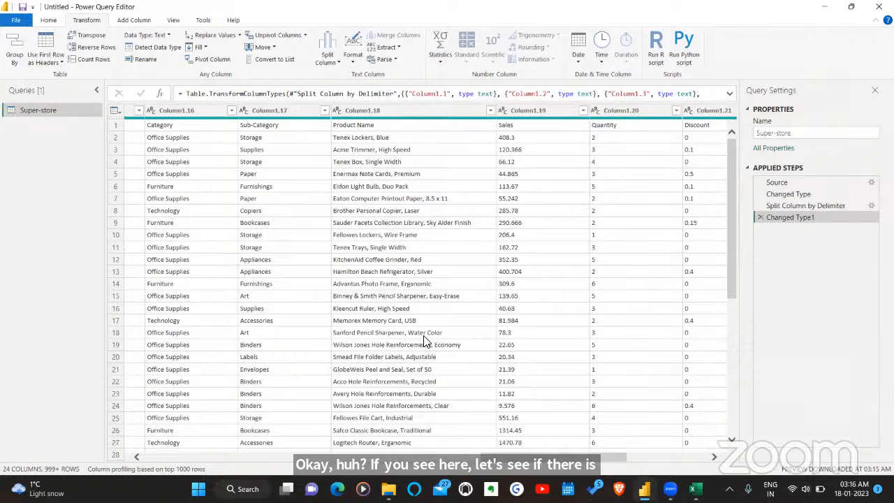
pyautogui.hscroll(10, 427, 342)
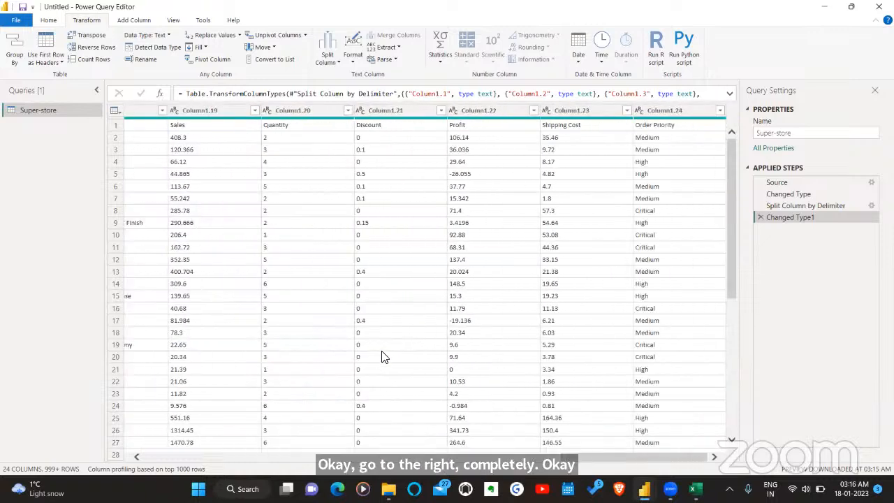
pyautogui.hscroll(-8, 382, 357)
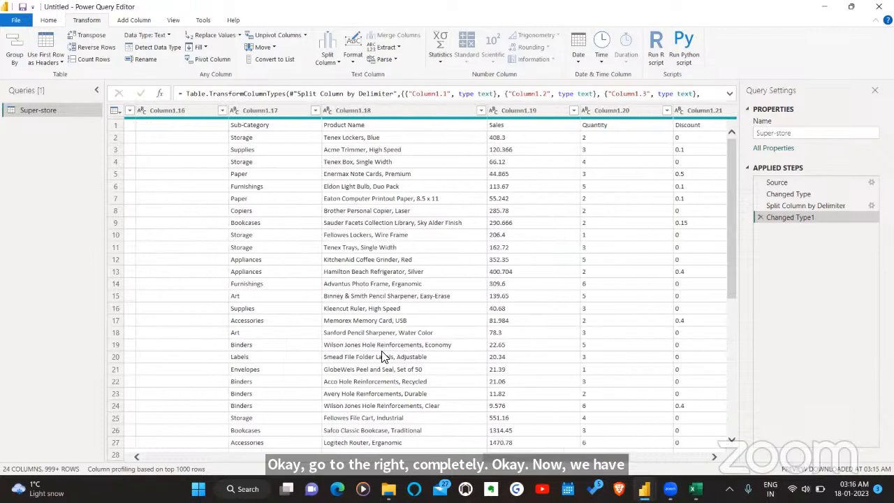
pyautogui.hscroll(-3, 383, 357)
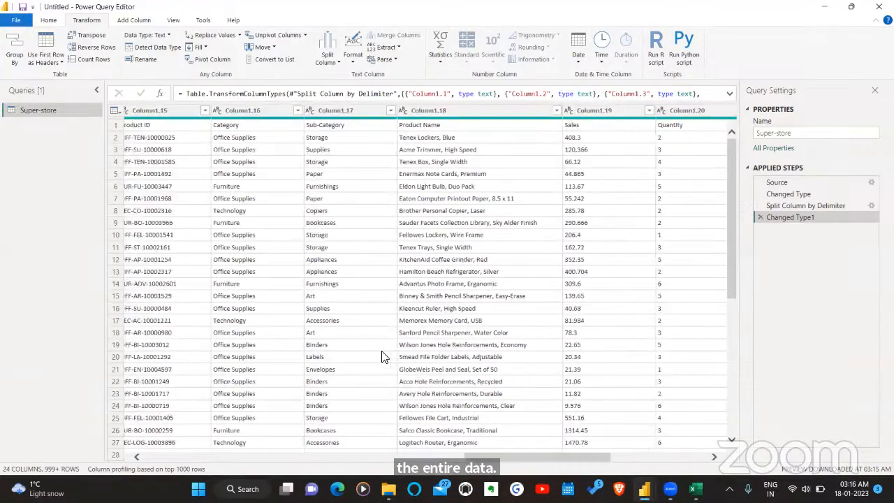
pyautogui.hscroll(-2, 382, 357)
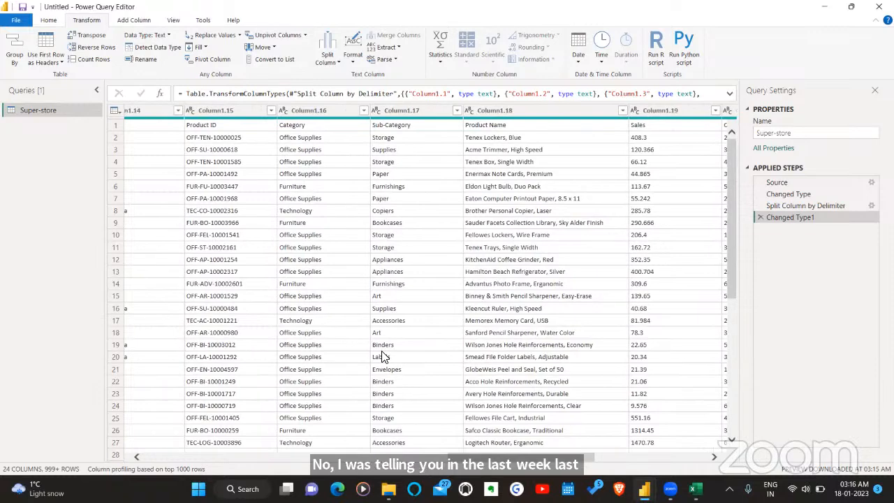
pyautogui.hscroll(-1, 382, 357)
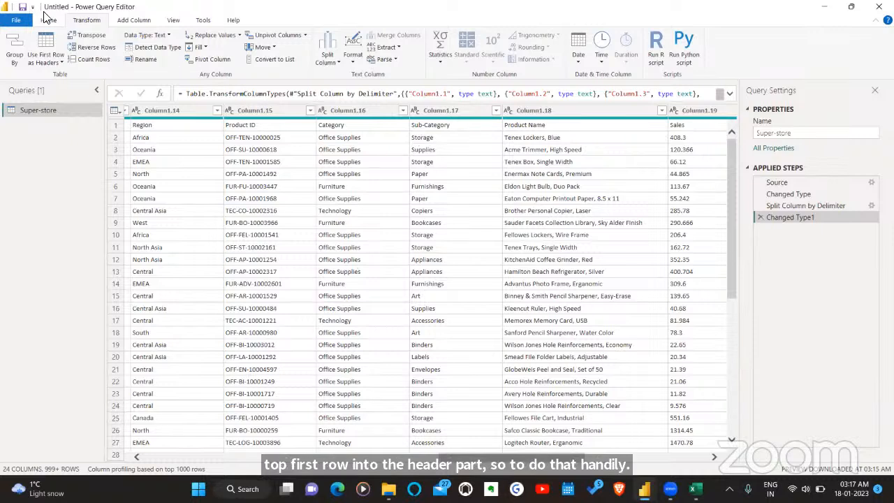
# - Promote the first row of the table to column headers and review the remaining columns through Order Priority
pyautogui.click(48, 20)
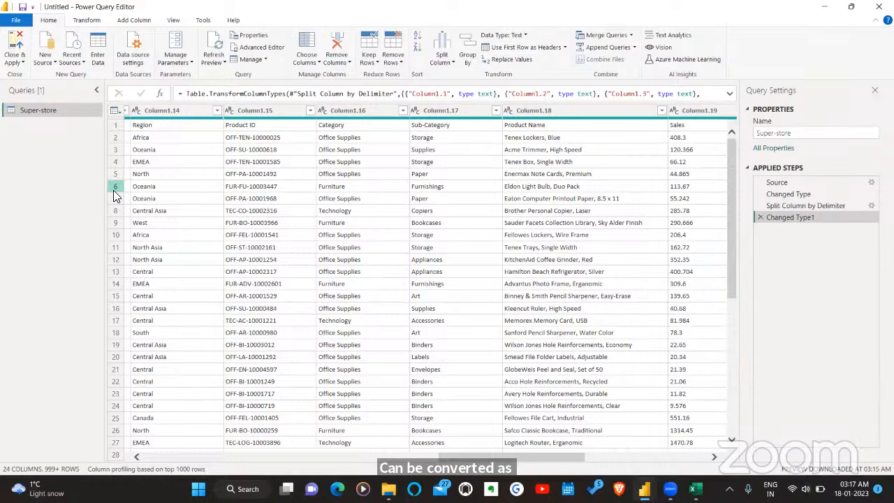
pyautogui.click(510, 50)
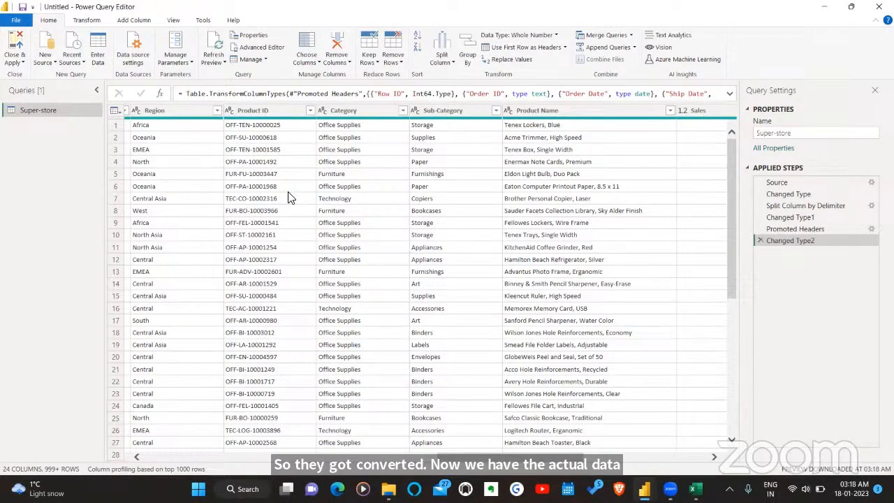
pyautogui.hscroll(10, 291, 197)
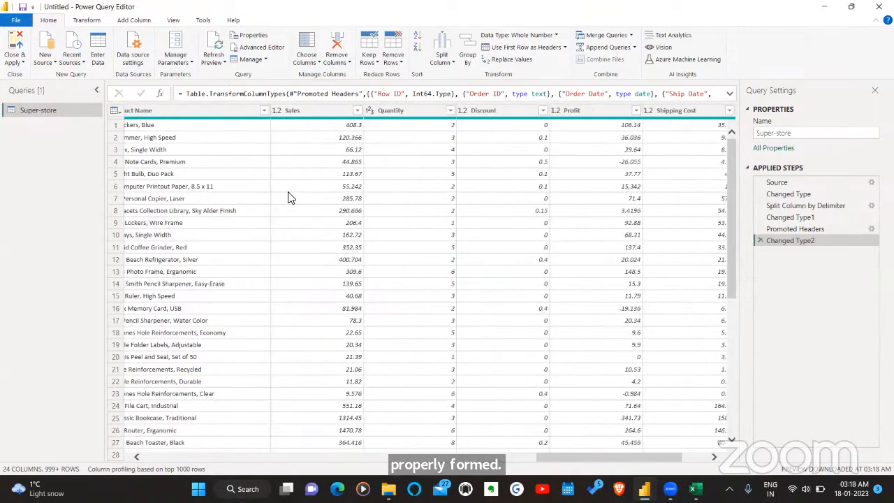
pyautogui.hscroll(3, 291, 198)
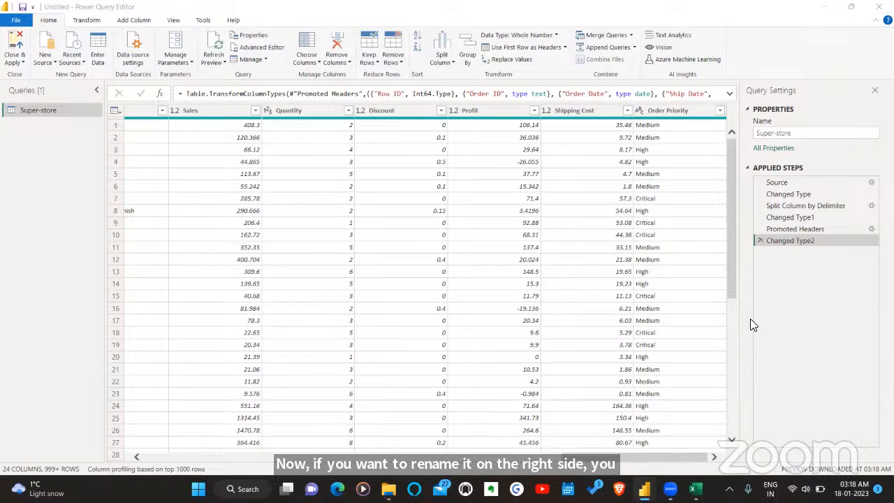
# - Rename the Super-store query to Superstore
pyautogui.click(815, 134)
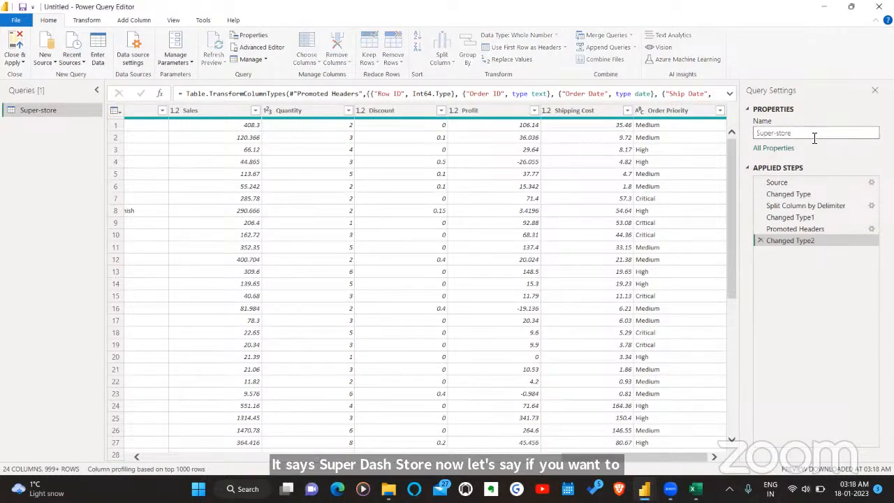
pyautogui.click(777, 135)
pyautogui.press('BackSpace')
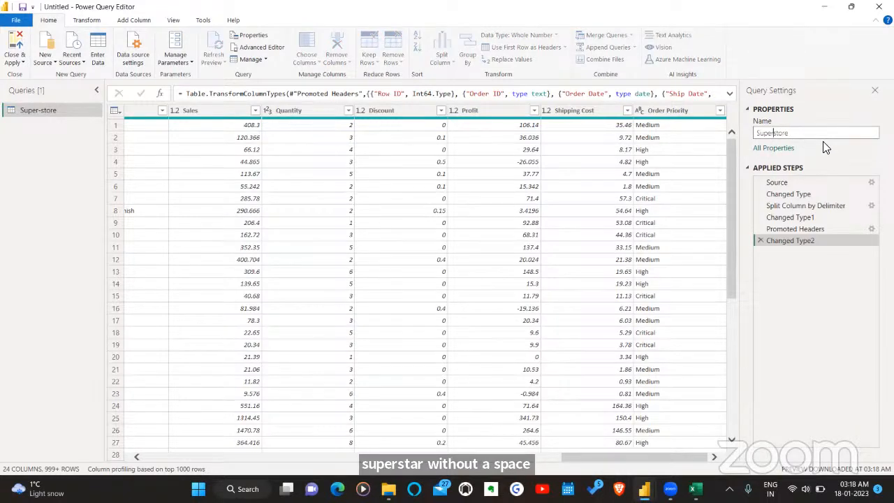
pyautogui.press('Return')
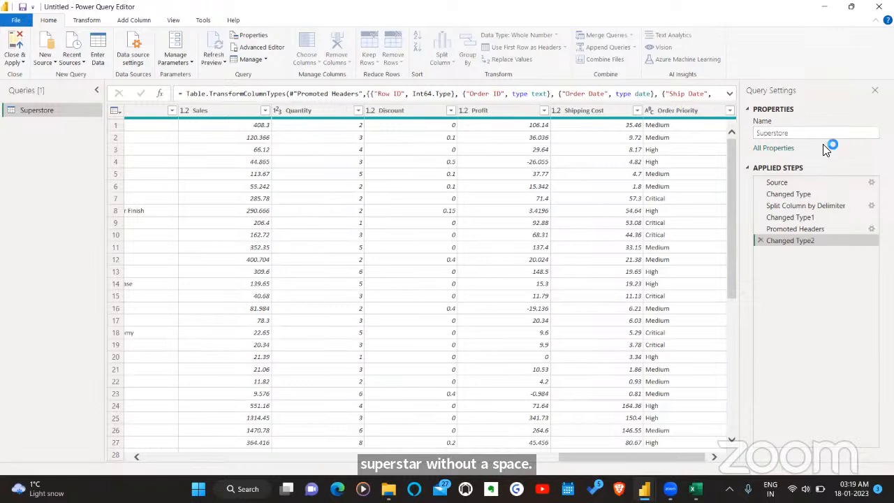
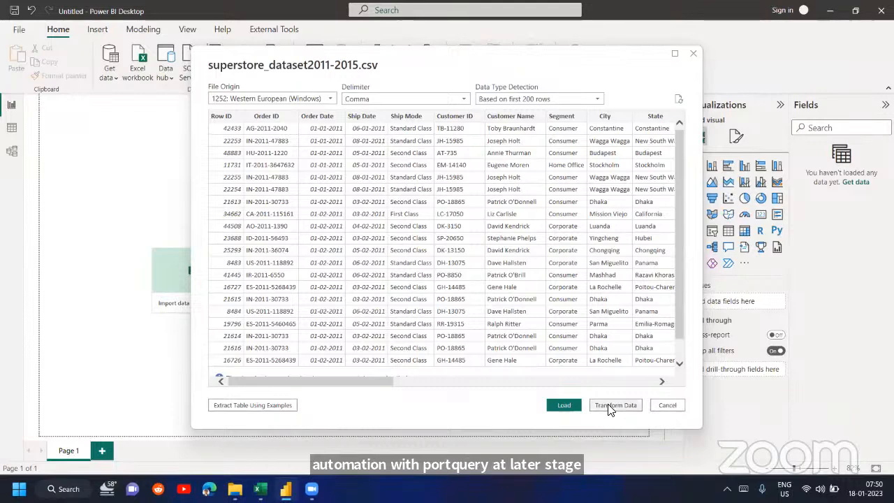
# - Open superstore_dataset2011-2015.csv for transformation and compare its table at the Source, Promoted Headers and Changed Type applied steps
pyautogui.click(608, 407)
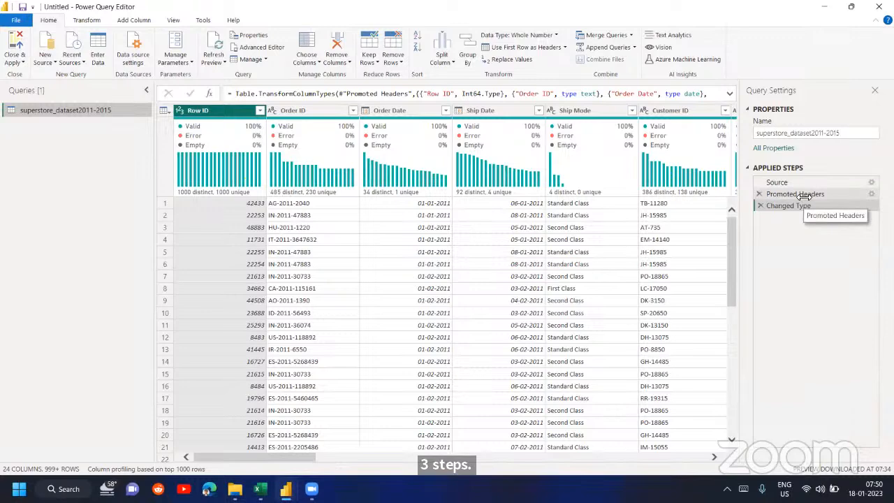
pyautogui.moveTo(802, 197); pyautogui.dragTo(810, 192)
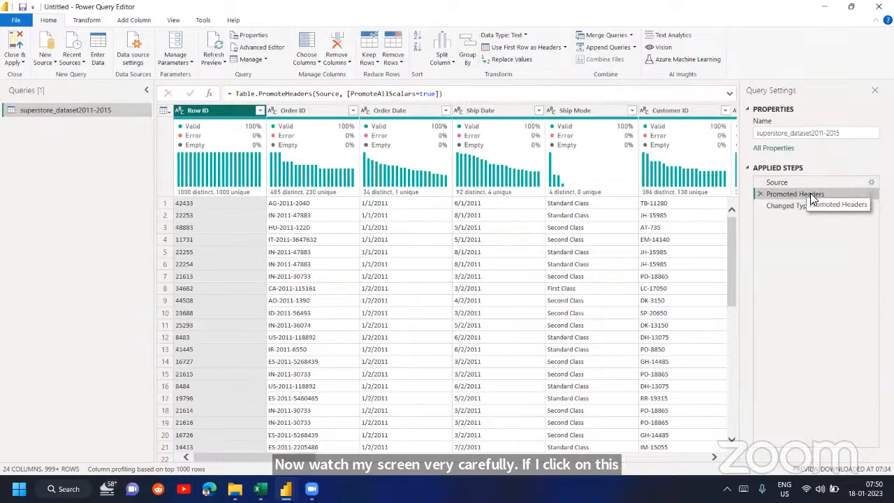
pyautogui.click(805, 179)
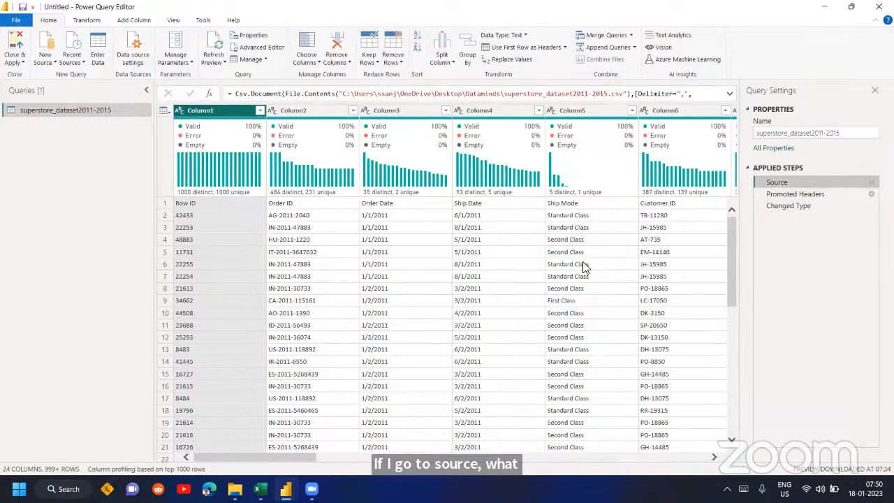
pyautogui.click(802, 207)
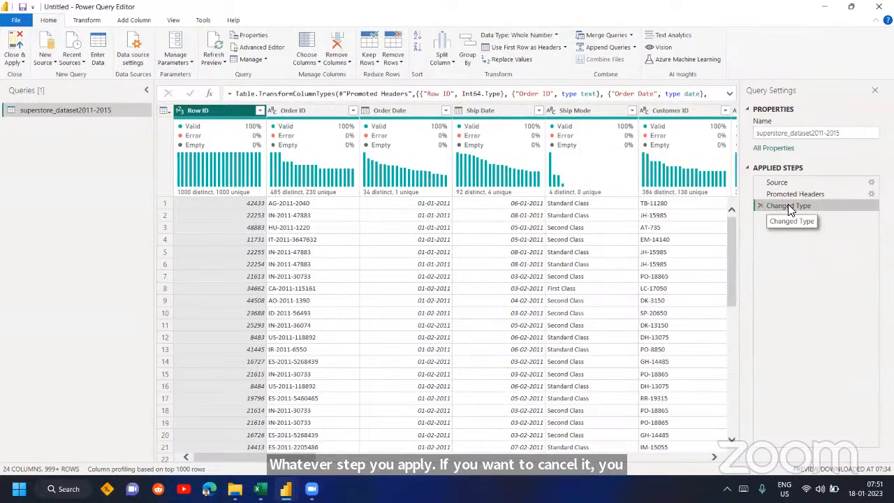
pyautogui.click(790, 196)
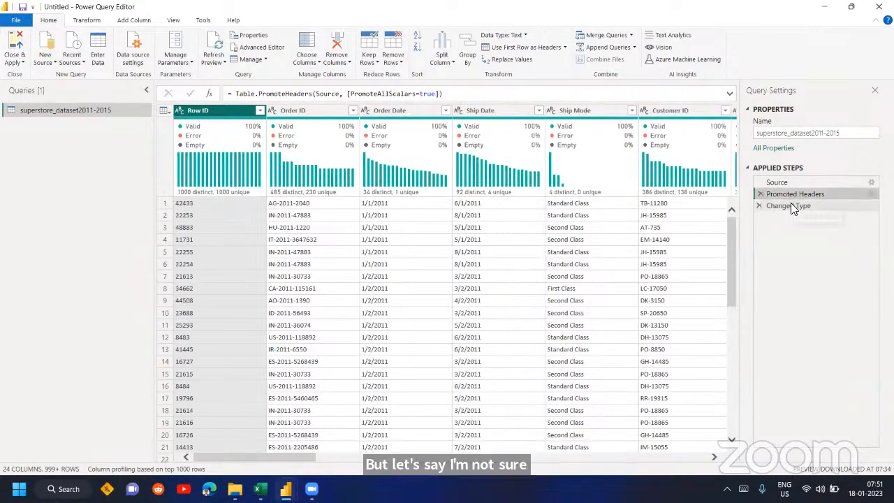
pyautogui.click(791, 207)
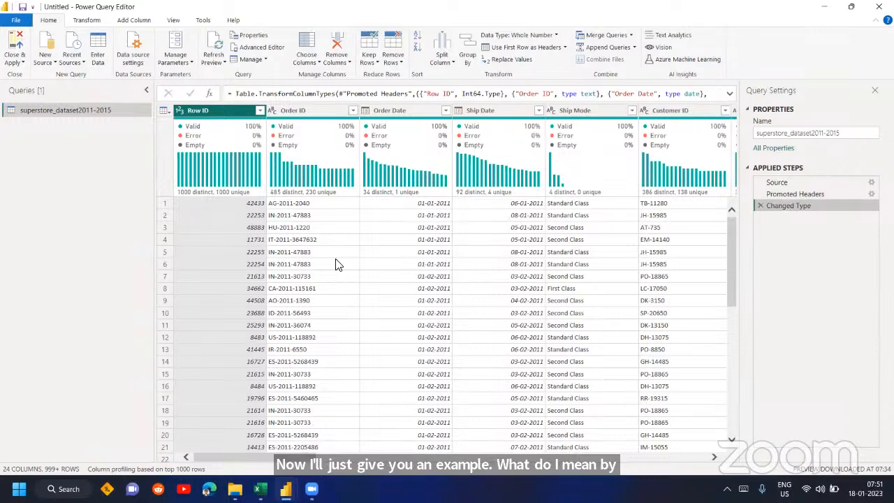
# - Select the Ship Mode column of the superstore_dataset2011-2015 query
pyautogui.hscroll(5, 337, 264)
pyautogui.click(364, 114)
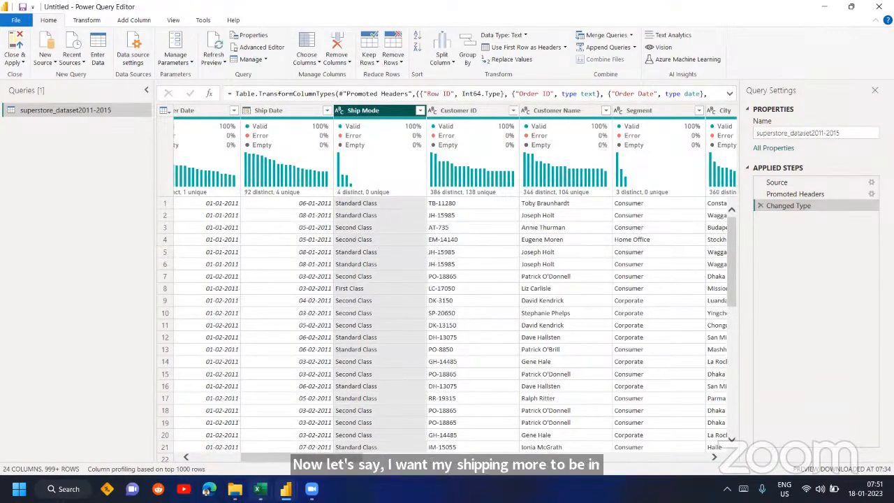
# - Switch to the Book1 workbook in Excel and list Lower Case, Upper Case and Proper Case in cells B10 to B12
pyautogui.click(260, 489)
pyautogui.click(219, 417)
pyautogui.scroll(-1, 194, 264)
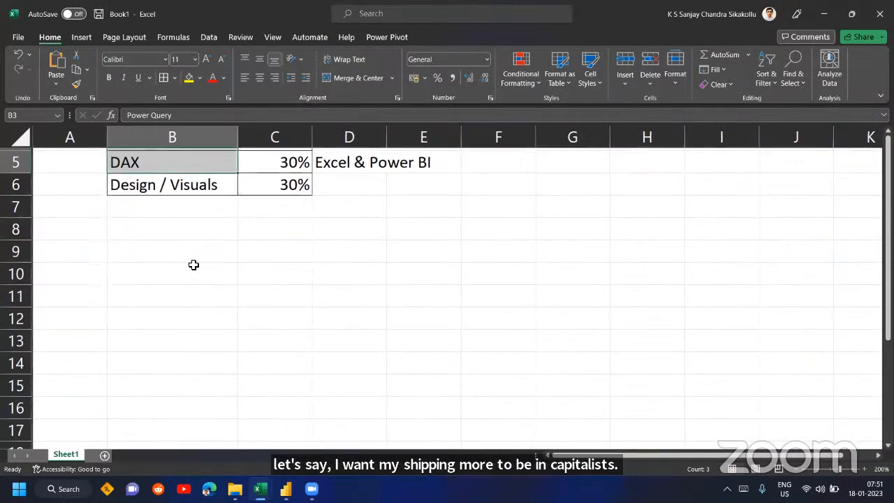
pyautogui.click(194, 268)
pyautogui.write('Lowe')
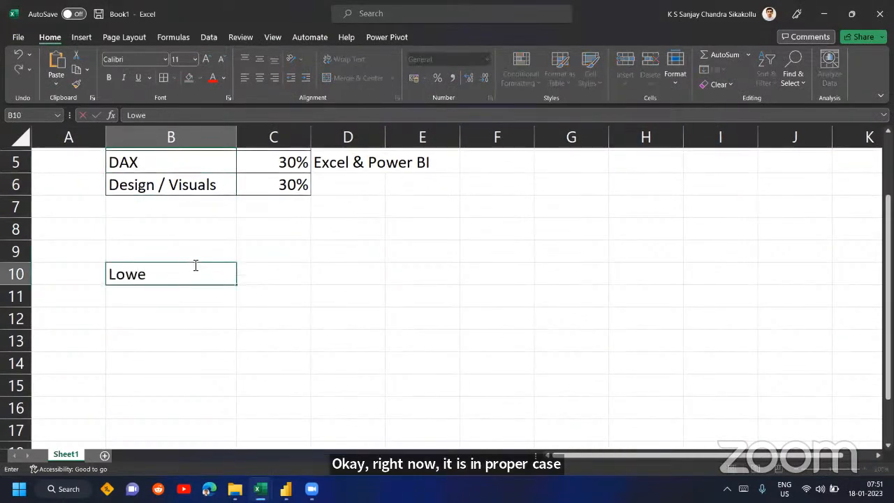
pyautogui.write('r Case')
pyautogui.press('Return')
pyautogui.write('Up')
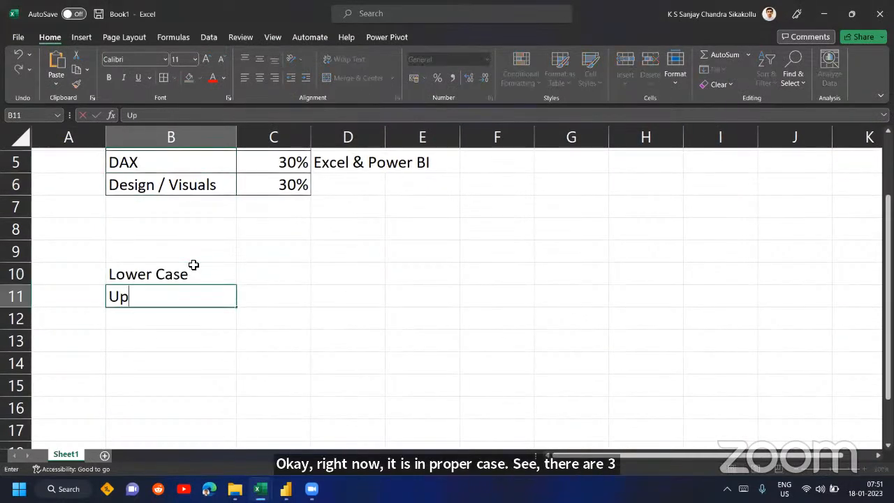
pyautogui.write('per Case')
pyautogui.press('Return')
pyautogui.write('Pr')
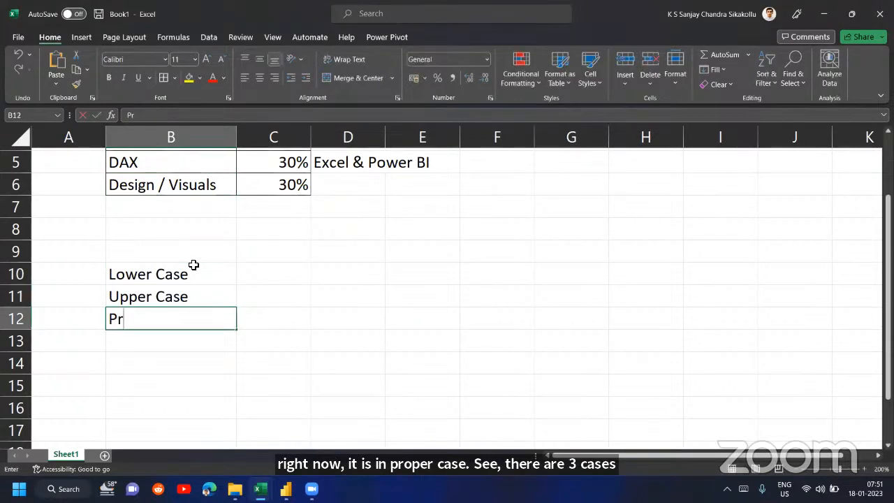
pyautogui.write('oper Case')
pyautogui.press('Return')
# - Enter a sample first name in cells C10 to C12, written in the letter case that each adjacent label names
pyautogui.press('Up')
pyautogui.press('Up')
pyautogui.press('Up')
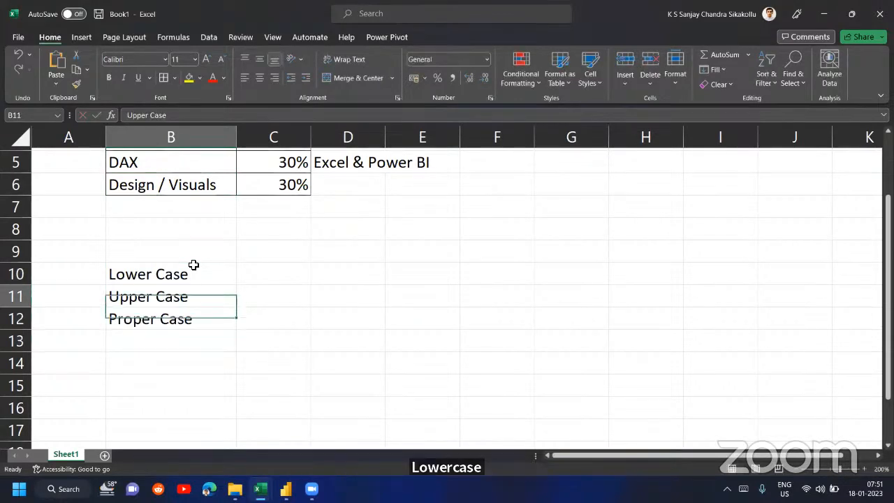
pyautogui.press('Right')
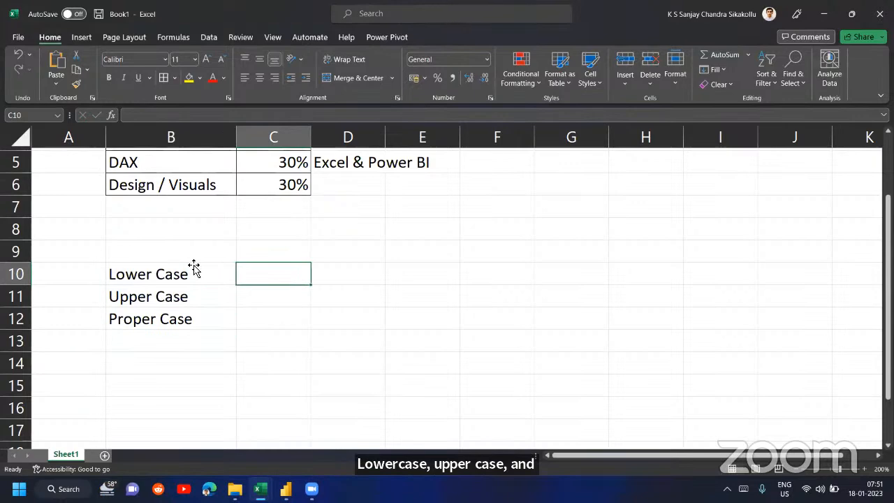
pyautogui.write('sanjay')
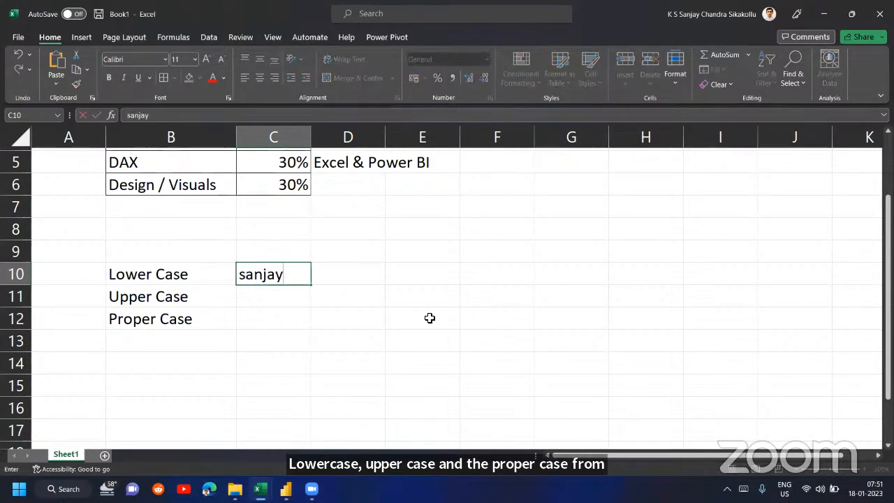
pyautogui.press('Return')
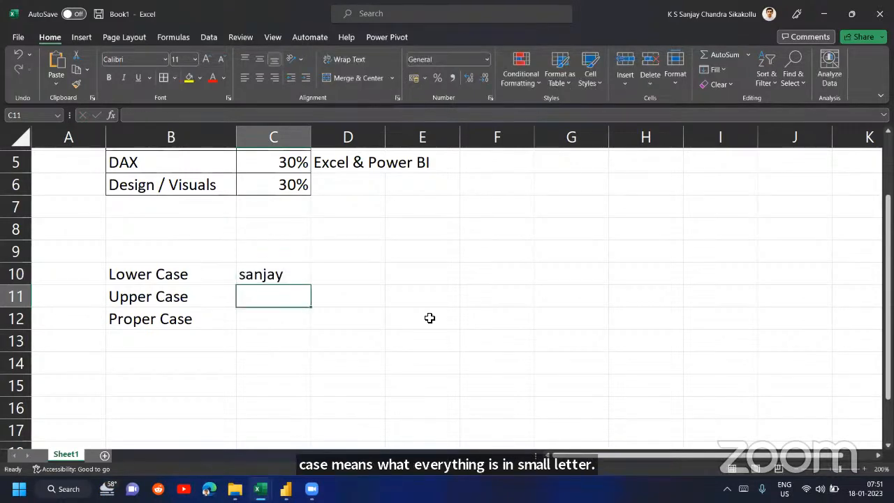
pyautogui.write('SANJAY')
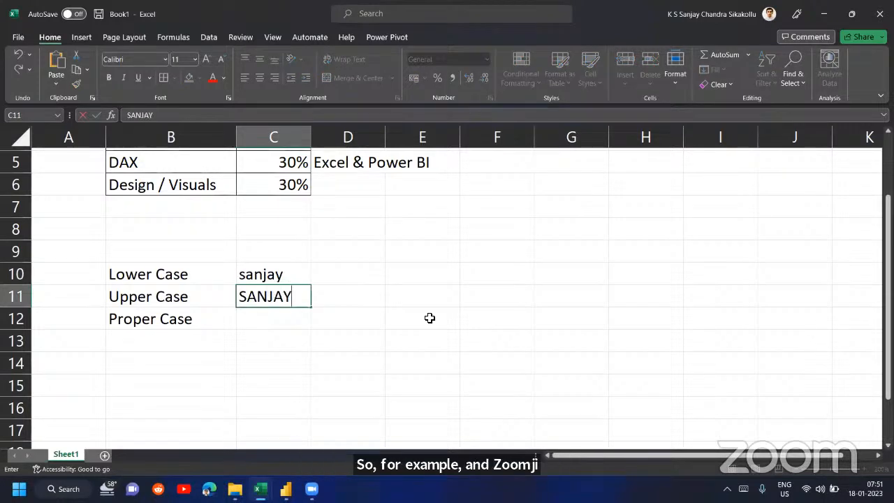
pyautogui.press('Return')
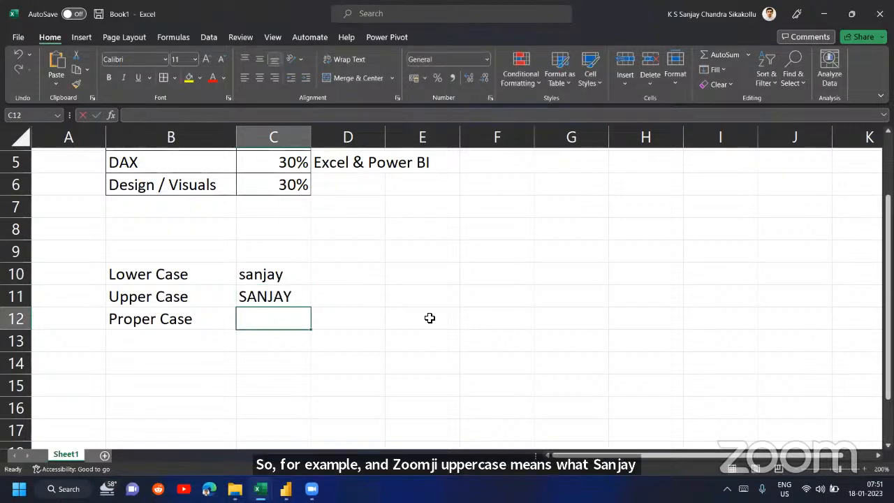
pyautogui.write('Sanjay')
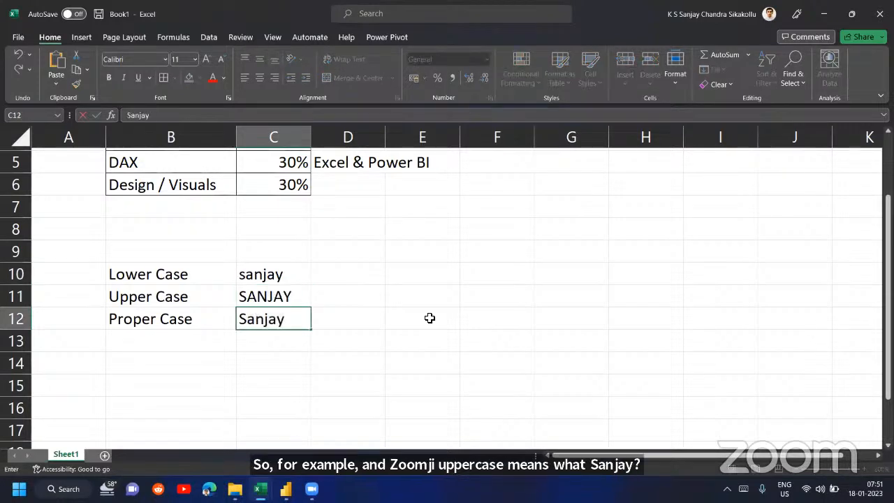
pyautogui.press('Return')
pyautogui.press('Up')
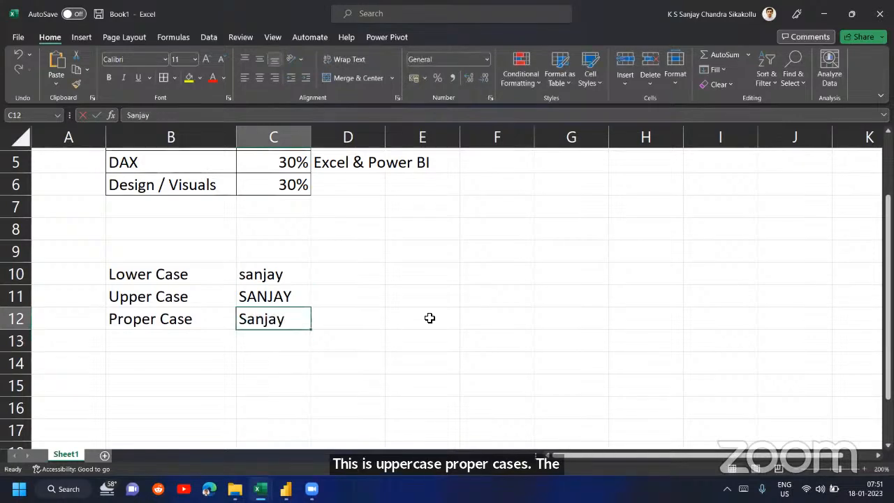
# - Select the letter-case examples in B10:C12 for review and switch back to the Power Query Editor
pyautogui.press('Left')
pyautogui.press('Up')
pyautogui.press('Up')
pyautogui.hotkey('shift', 'Right')
pyautogui.hotkey('shift', 'Down')
pyautogui.hotkey('shift', 'Down')
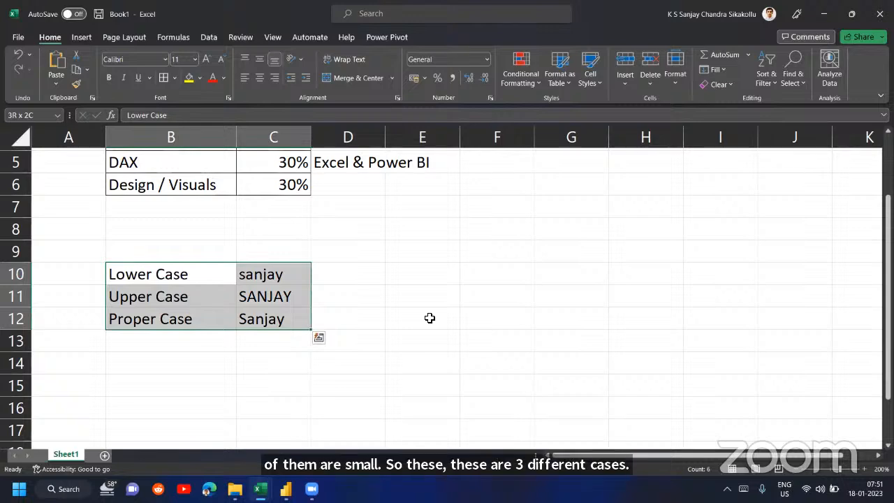
pyautogui.click(286, 489)
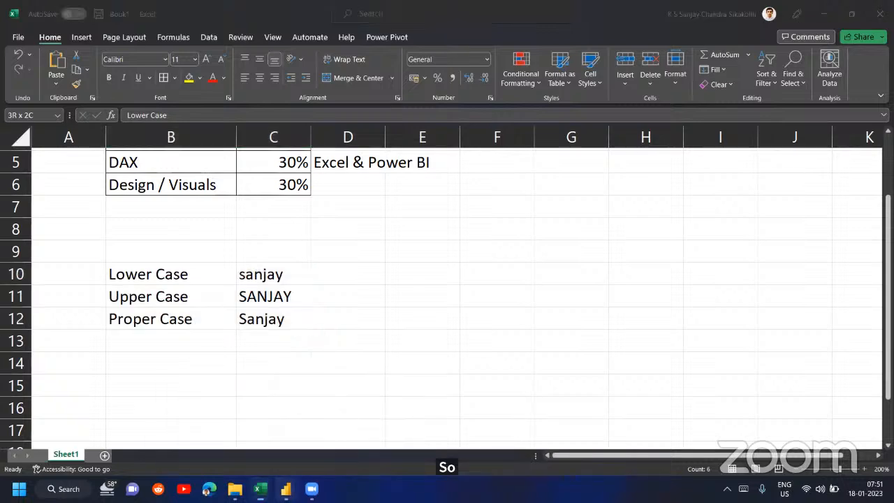
pyautogui.click(341, 415)
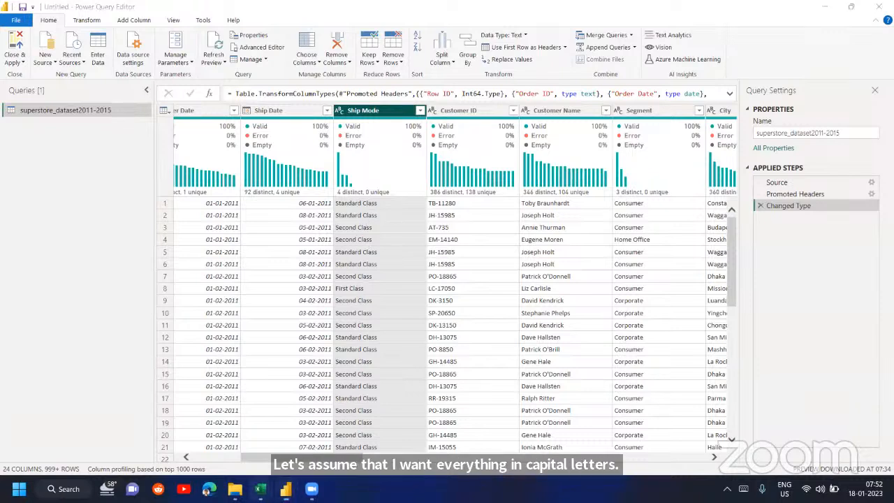
# - Return to the Book1 workbook in Excel and enter the sample text "super store" in cell B17
pyautogui.moveTo(259, 489)
pyautogui.click(239, 423)
pyautogui.press('Right')
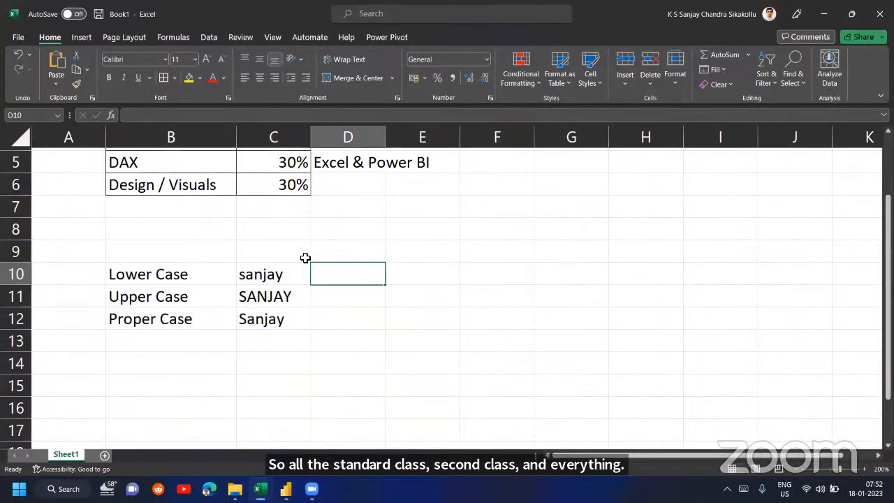
pyautogui.scroll(-3, 377, 266)
pyautogui.click(279, 233)
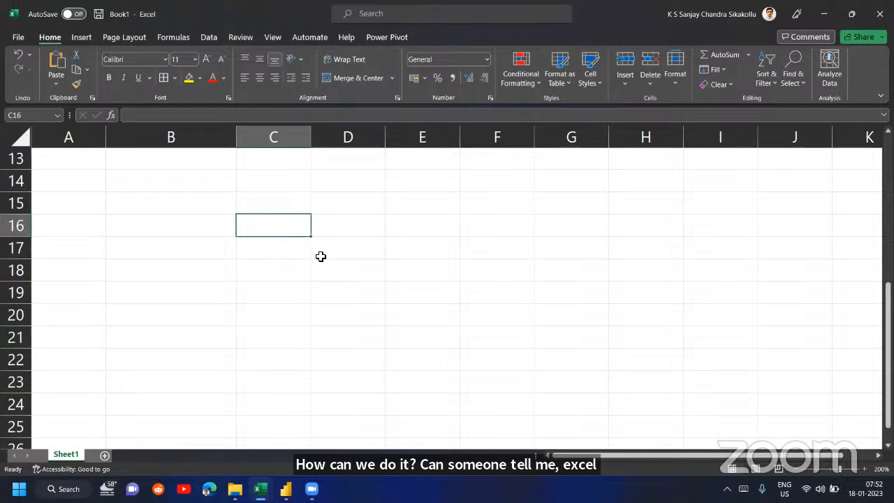
pyautogui.press('Down')
pyautogui.press('Left')
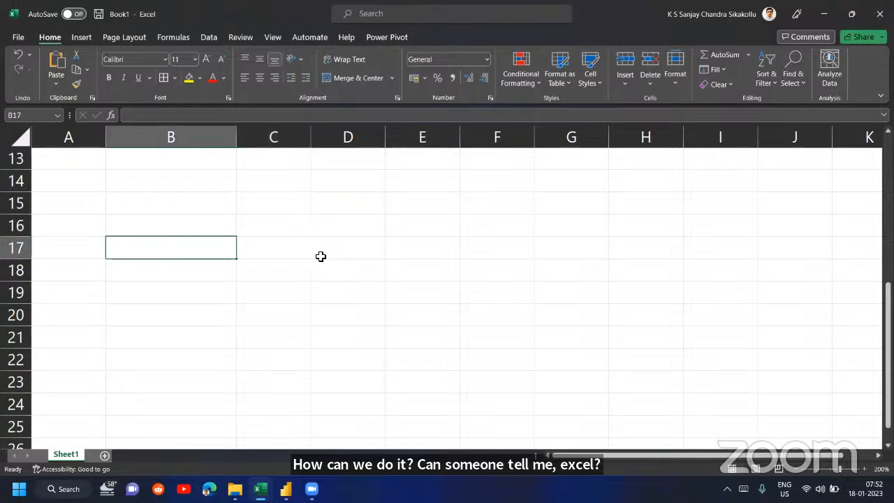
pyautogui.write('super store')
pyautogui.press('Return')
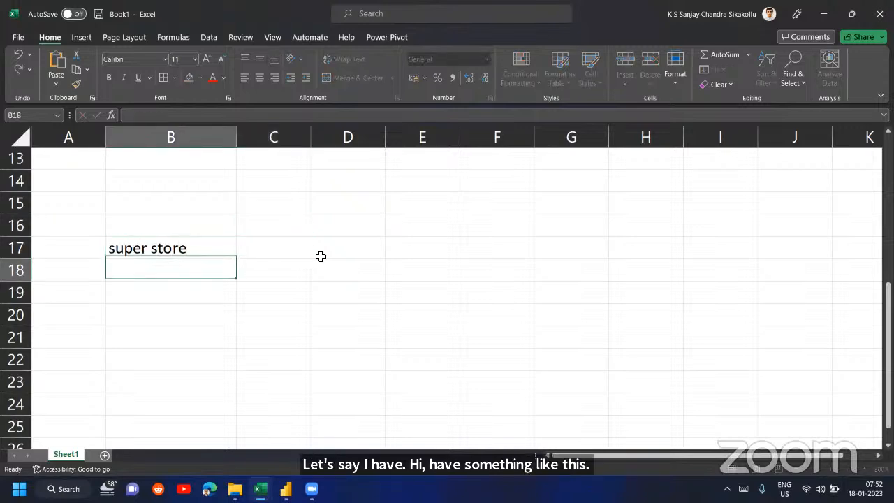
# - Convert the sample text to upper case in cell C17 with the formula =UPPER(B17)
pyautogui.press('Up')
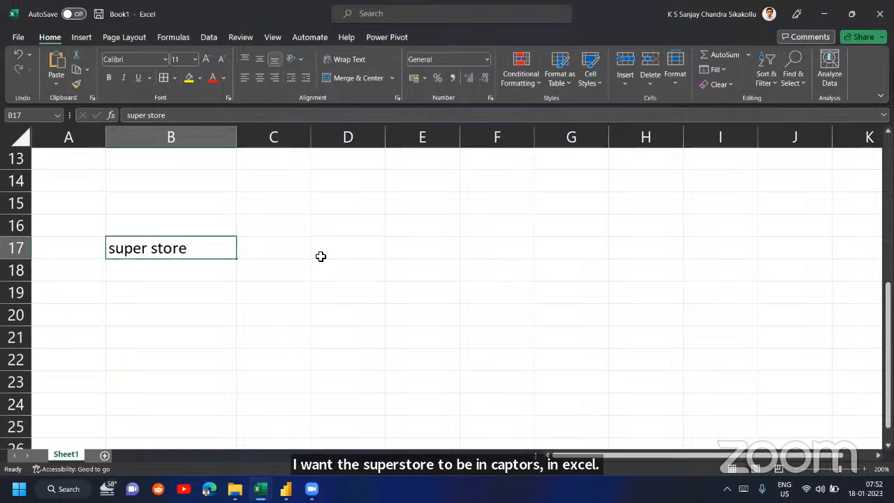
pyautogui.press('Right')
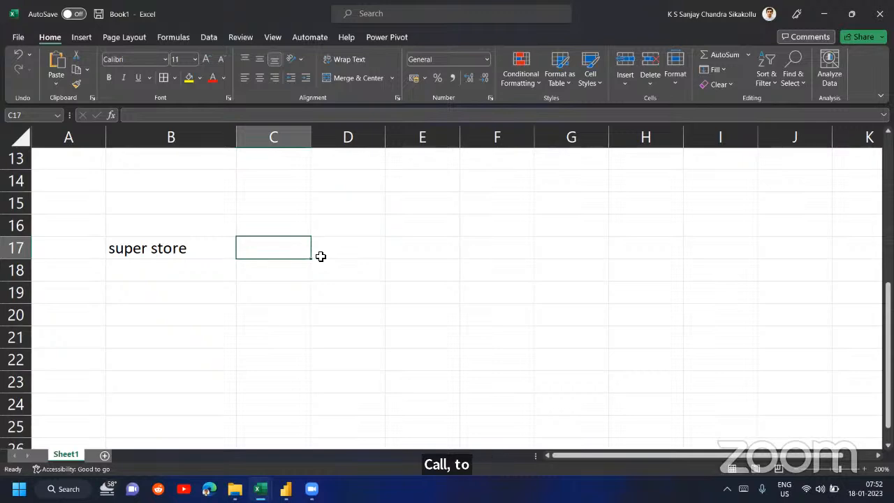
pyautogui.write('=UPP')
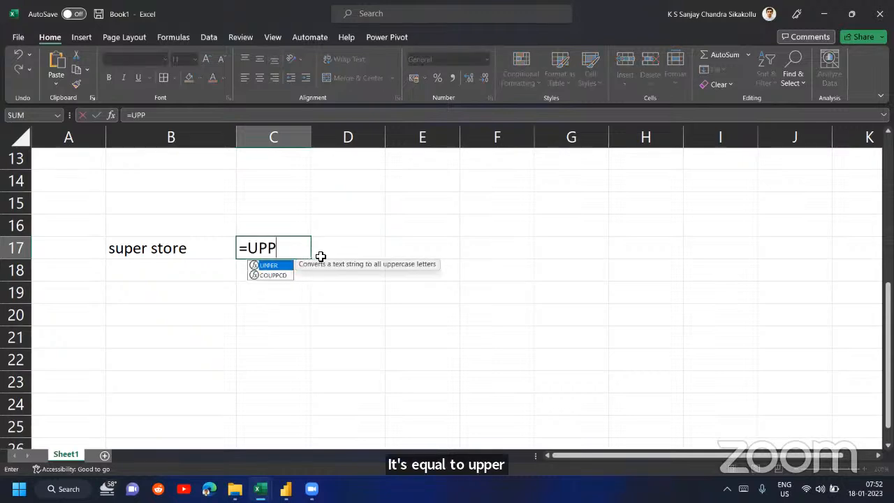
pyautogui.write('ER(')
pyautogui.press('Left')
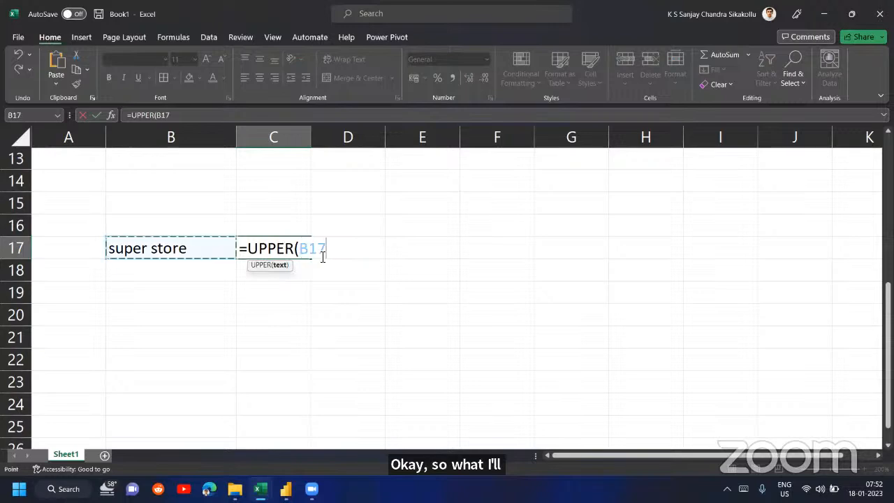
pyautogui.write(')')
pyautogui.press('Return')
pyautogui.press('Up')
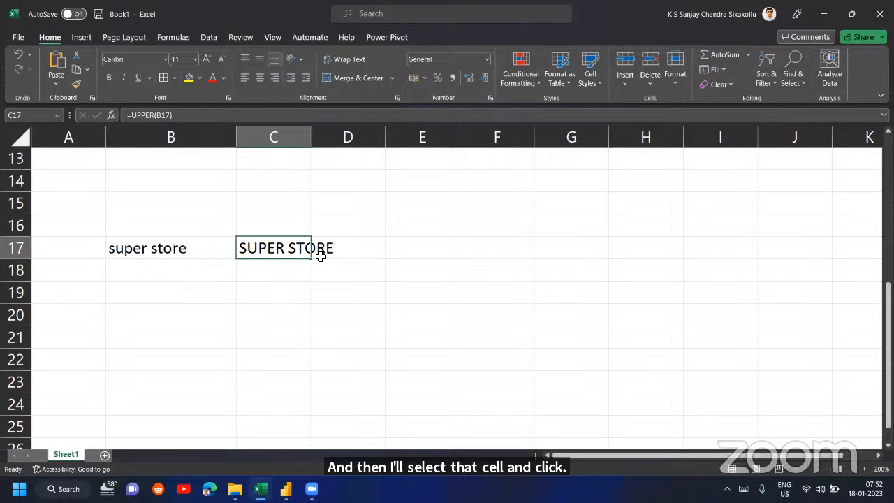
# - Convert the sample text to proper case in cell C18 with the formula =PROPER(B17)
pyautogui.press('Down')
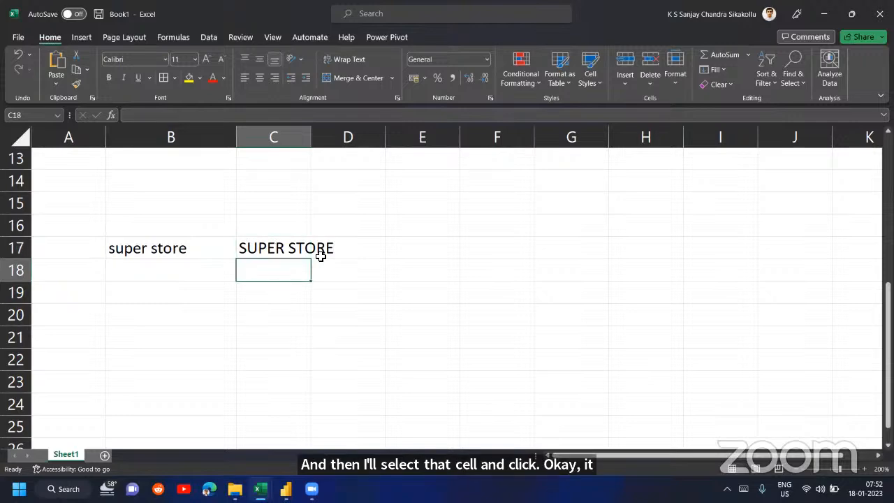
pyautogui.write('=prop')
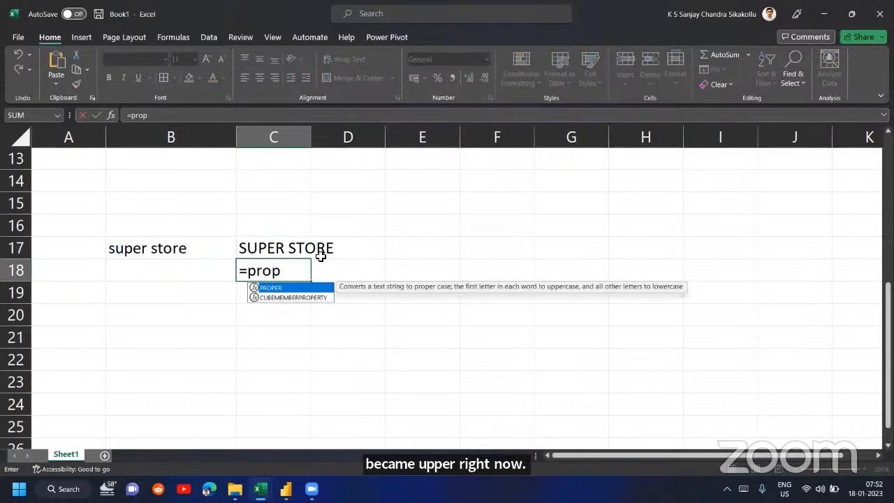
pyautogui.press('Tab')
pyautogui.press('Left')
pyautogui.press('Left')
pyautogui.press('Up')
pyautogui.press('Right')
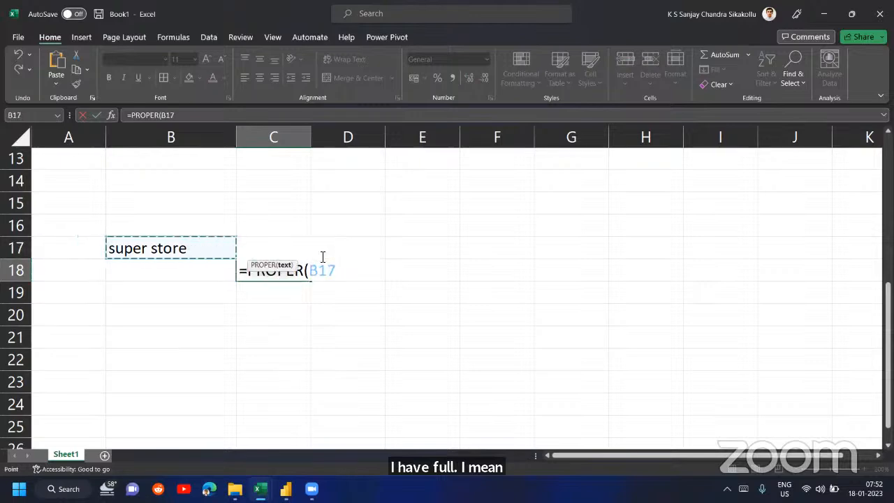
pyautogui.write(')')
pyautogui.press('Return')
pyautogui.press('Up')
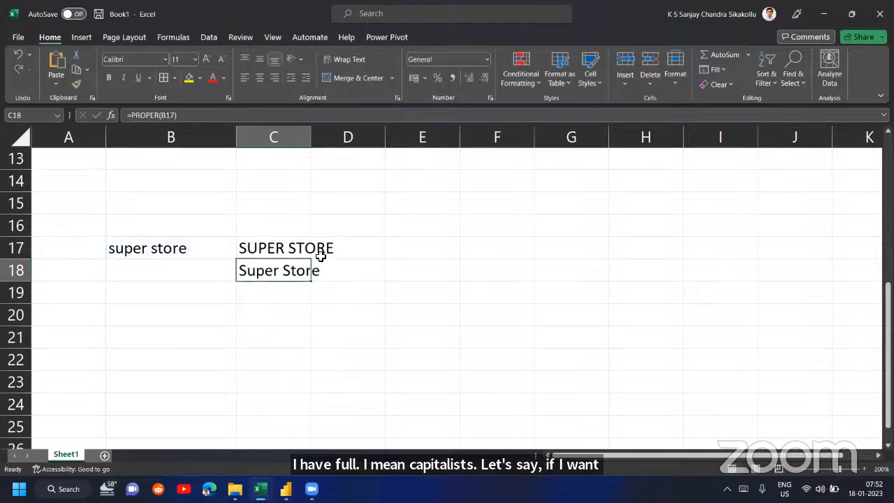
# - Auto-fit the width of column C to its contents and switch to the Power Query Editor
pyautogui.doubleClick(311, 137)
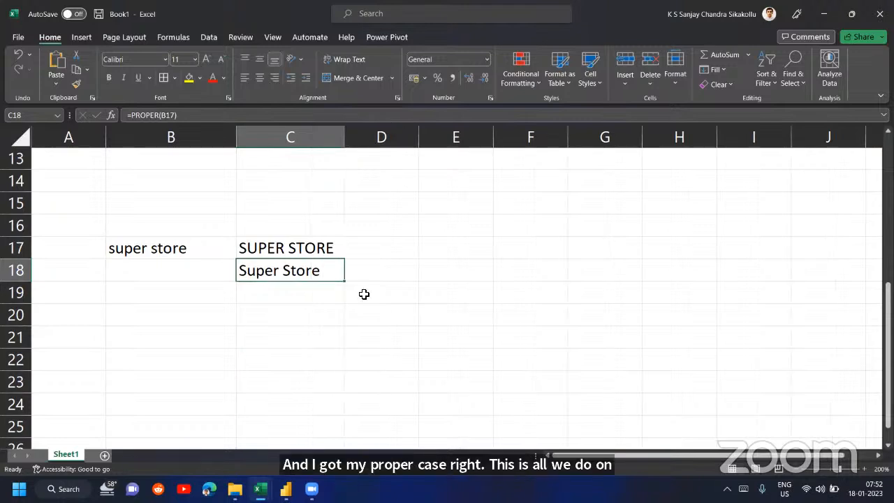
pyautogui.click(286, 489)
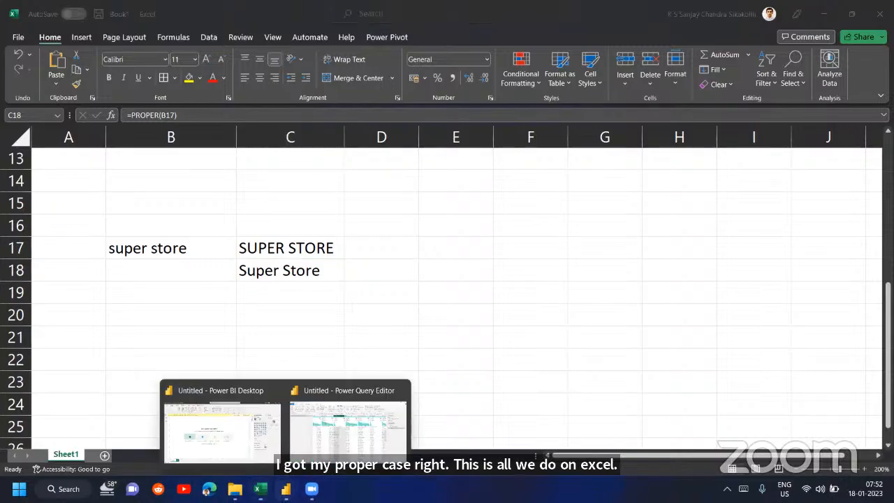
pyautogui.click(333, 439)
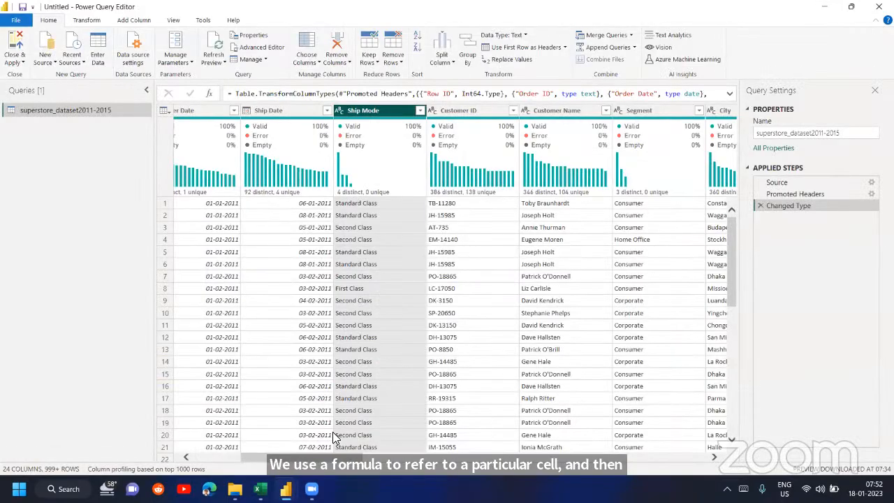
# - Return to the Book1 workbook in Excel and inspect the cell reference in C17's UPPER formula
pyautogui.click(260, 489)
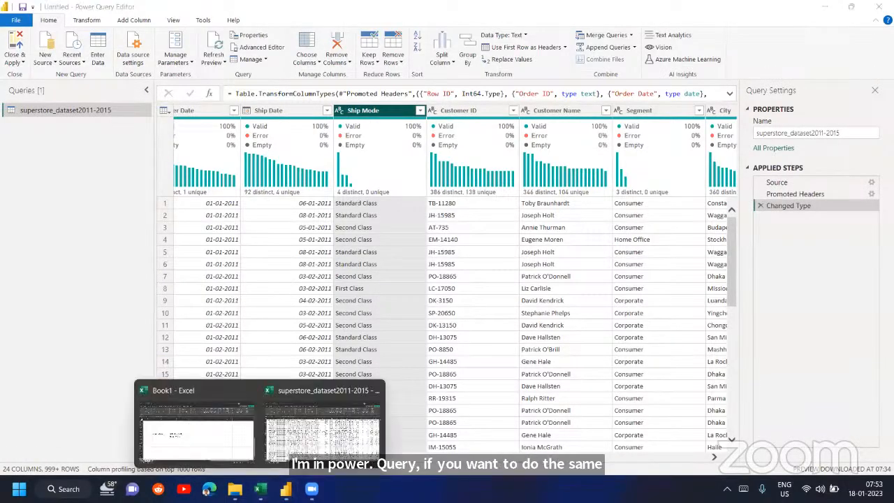
pyautogui.click(197, 433)
pyautogui.doubleClick(261, 256)
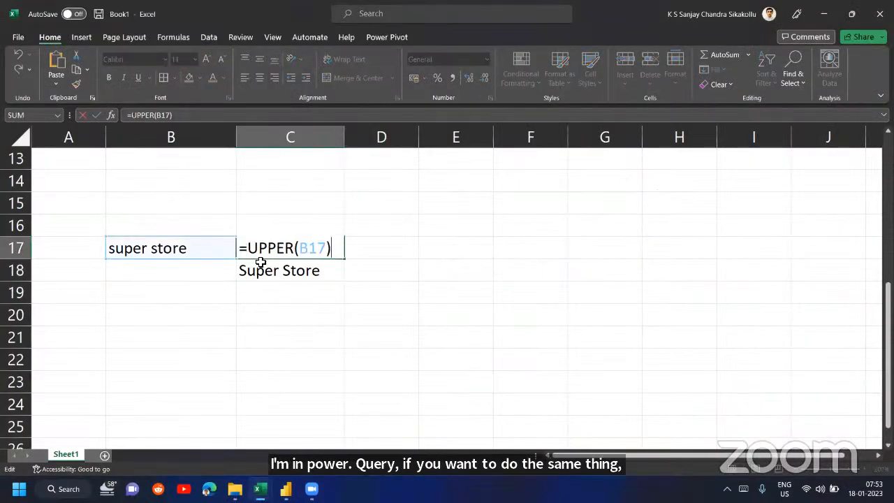
pyautogui.press('Return')
pyautogui.click(310, 246)
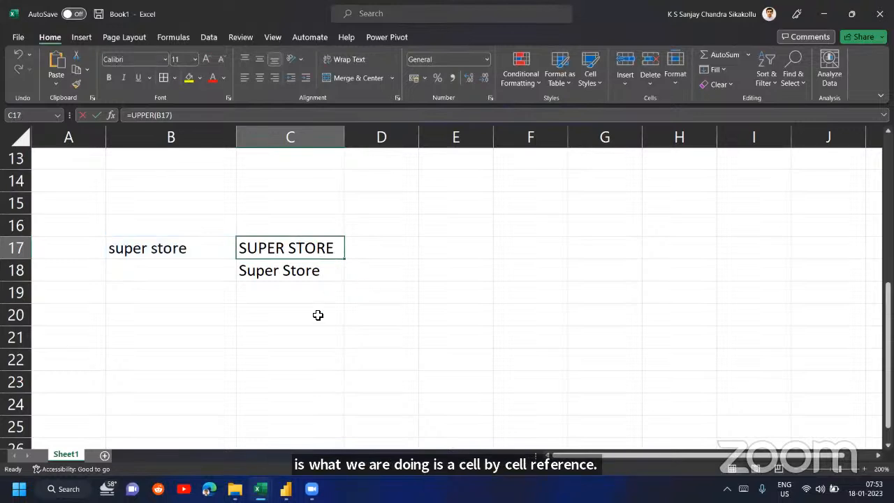
# - Switch to the Power Query Editor and inspect the individual Ship Mode values in rows 1 and 7
pyautogui.click(285, 489)
pyautogui.click(308, 459)
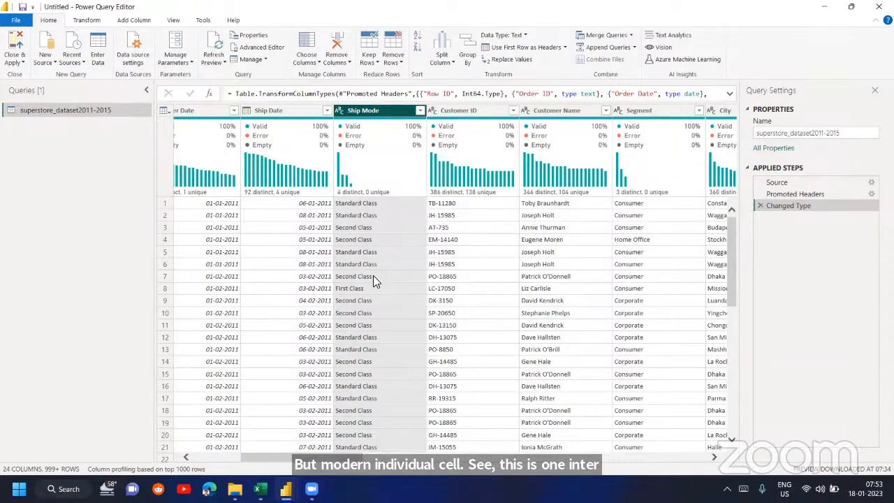
pyautogui.click(384, 204)
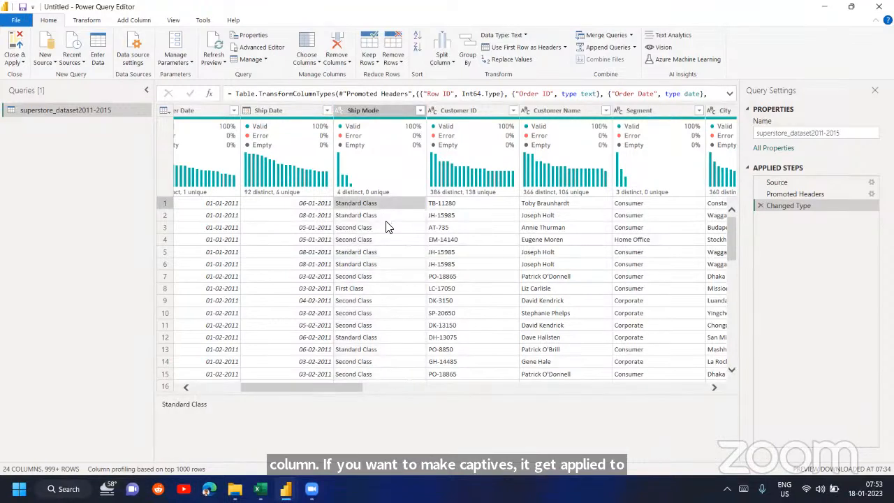
pyautogui.click(386, 279)
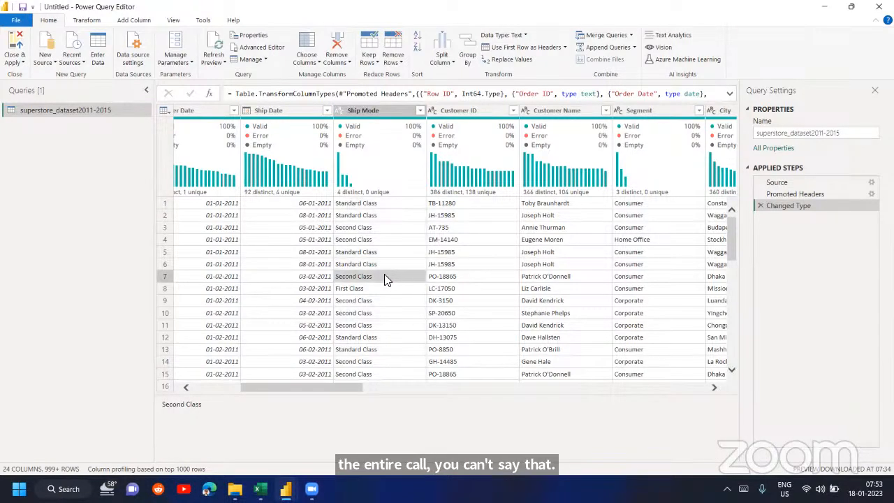
# - Convert the entire Ship Mode column to UPPERCASE
pyautogui.click(381, 112)
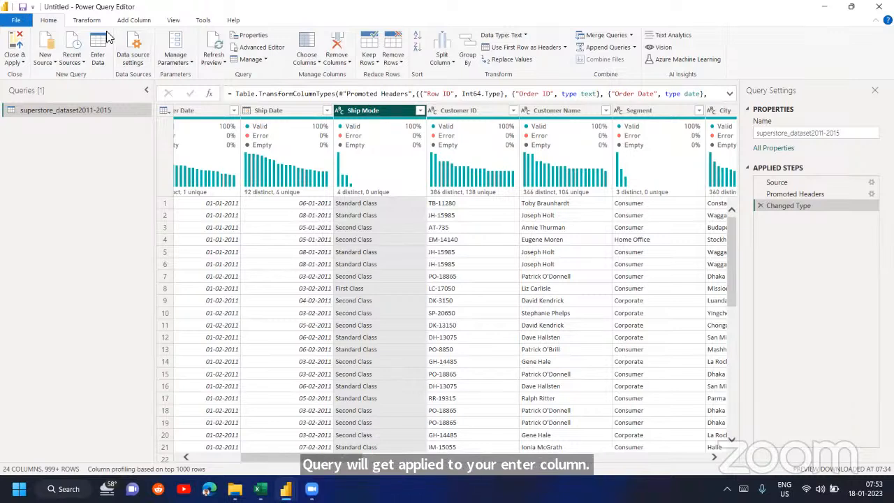
pyautogui.click(88, 20)
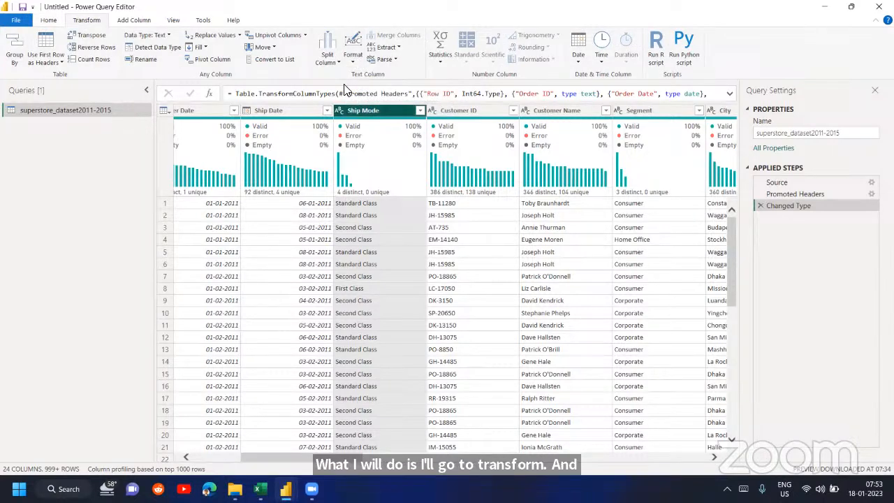
pyautogui.click(356, 66)
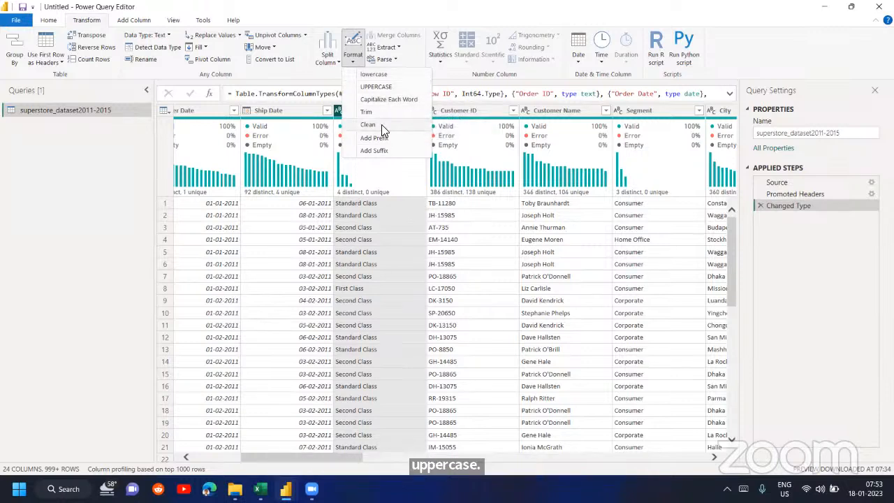
pyautogui.click(383, 85)
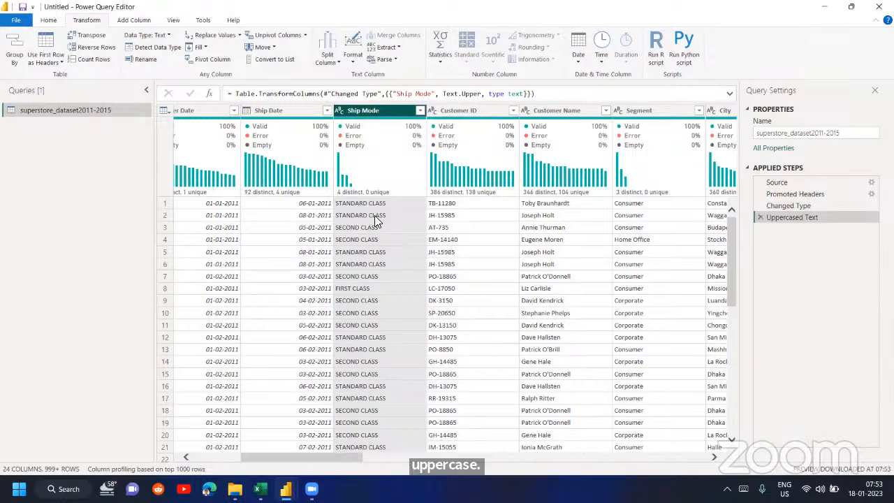
# - Return to the Book1 workbook in Excel and copy the sample text in B17 into cells B18:B21
pyautogui.moveTo(260, 489)
pyautogui.click(236, 375)
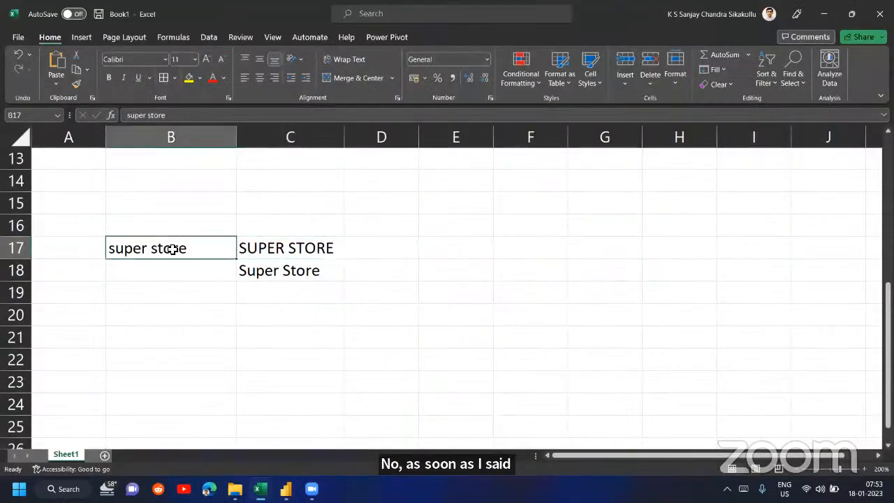
pyautogui.hotkey('ctrl', 'c')
pyautogui.press('Down')
pyautogui.hotkey('ctrl', 'v')
pyautogui.press('Down')
pyautogui.hotkey('ctrl', 'v')
pyautogui.press('Down')
pyautogui.hotkey('ctrl', 'v')
pyautogui.press('Down')
pyautogui.hotkey('ctrl', 'v')
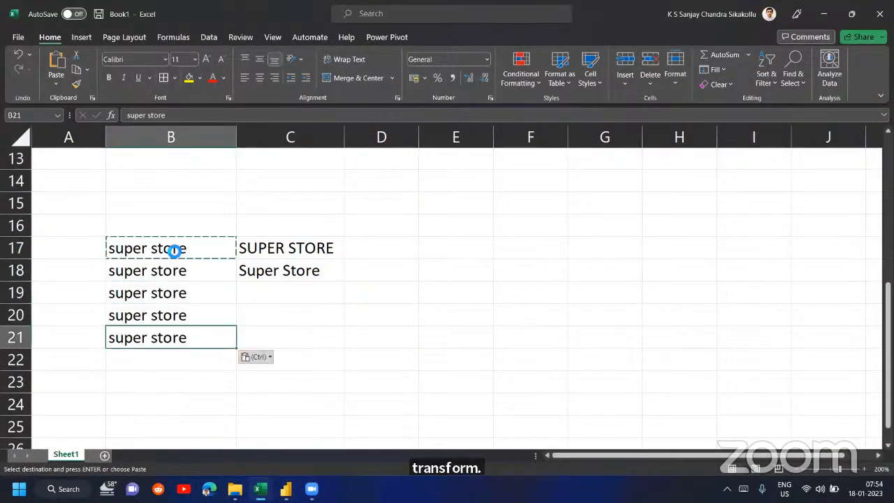
# - Clear the copy mode and delete the PROPER formula from cell C18
pyautogui.press('Up')
pyautogui.press('Up')
pyautogui.press('Up')
pyautogui.press('Up')
pyautogui.press('Right')
pyautogui.press('Escape')
pyautogui.press('Down')
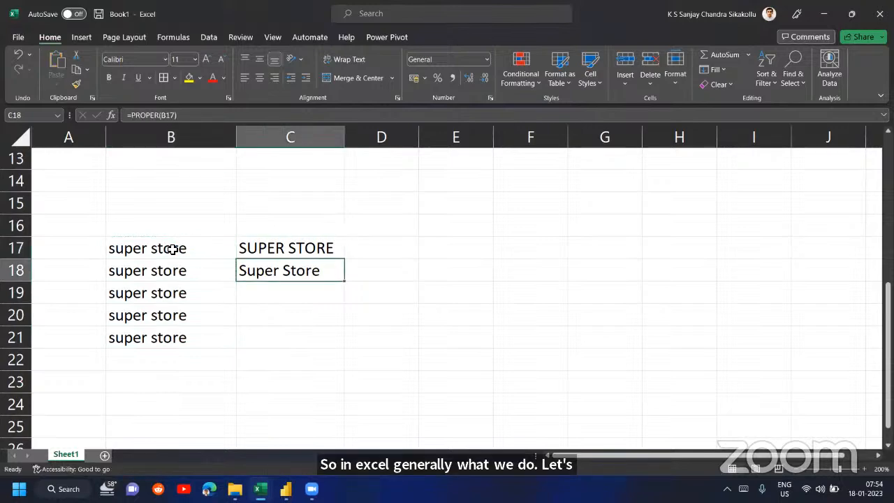
pyautogui.press('Delete')
# - Check the UPPER formula in C17 and fill it down through cell C21
pyautogui.press('Up')
pyautogui.press('F2')
pyautogui.press('Return')
pyautogui.press('Up')
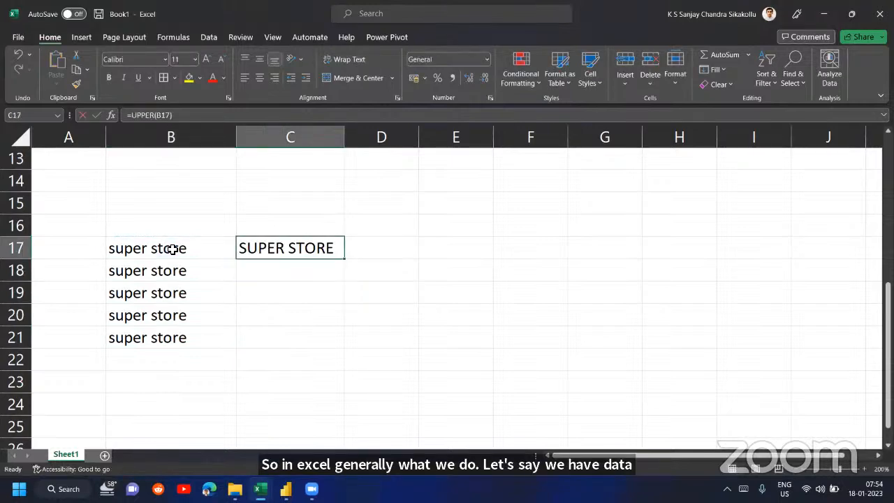
pyautogui.moveTo(345, 258); pyautogui.dragTo(334, 355)
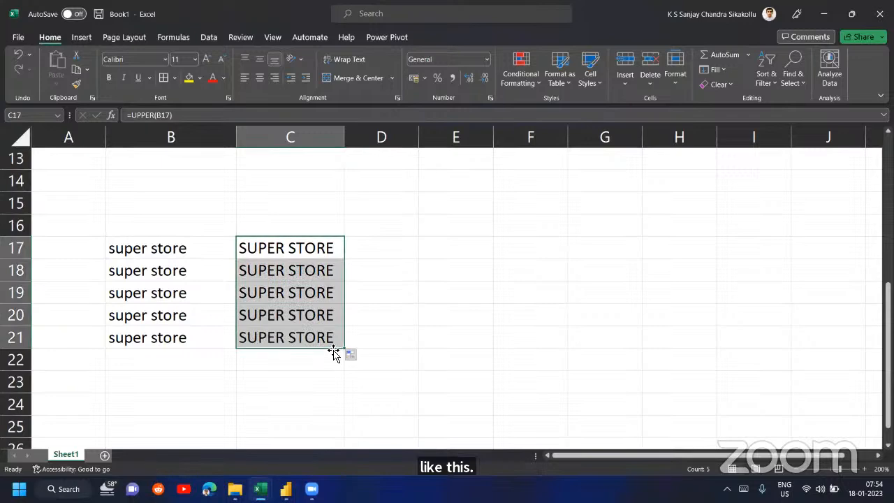
# - Switch to the Power Query Editor and compare the Ship Mode data at the Changed Type and Uppercased Text steps
pyautogui.click(286, 489)
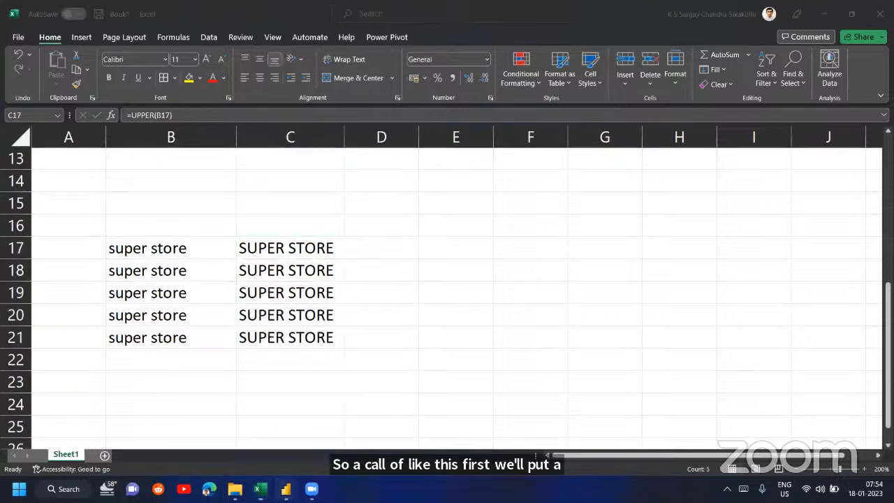
pyautogui.click(347, 416)
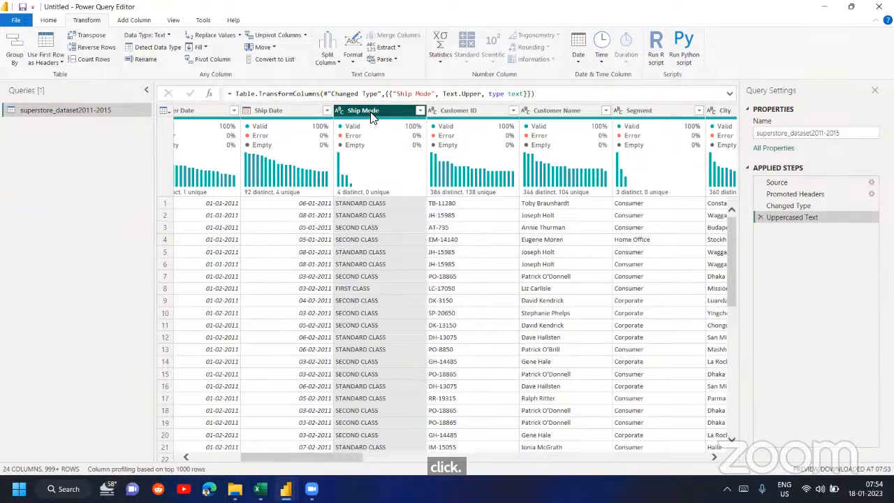
pyautogui.moveTo(374, 131)
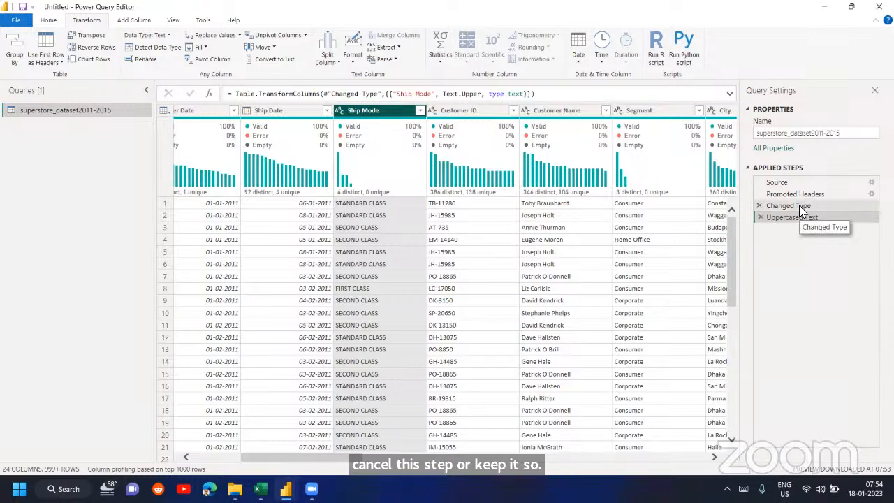
pyautogui.click(800, 206)
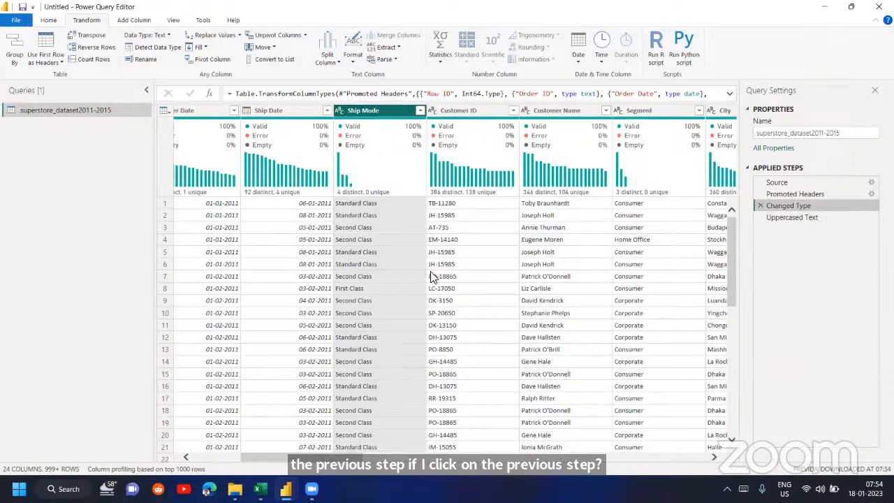
pyautogui.click(808, 219)
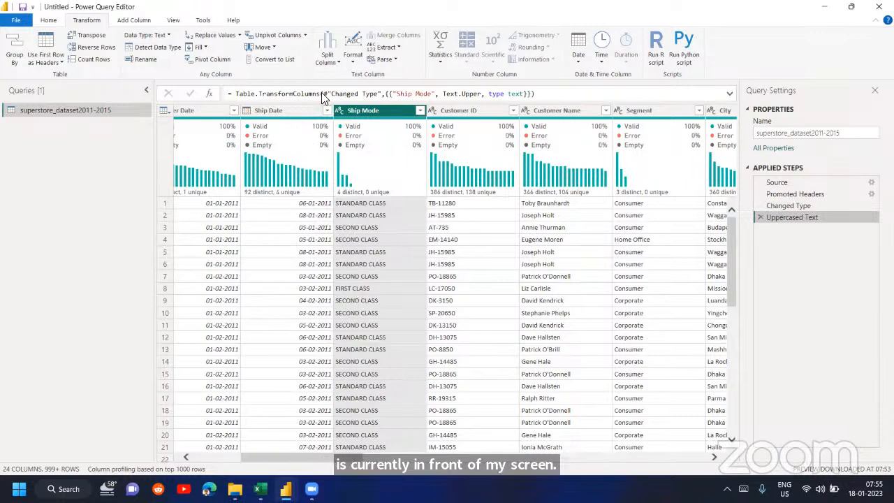
# - Try converting the Ship Mode column to lowercase, and delete the Lowercased Text step after comparing it with the uppercase one
pyautogui.click(351, 63)
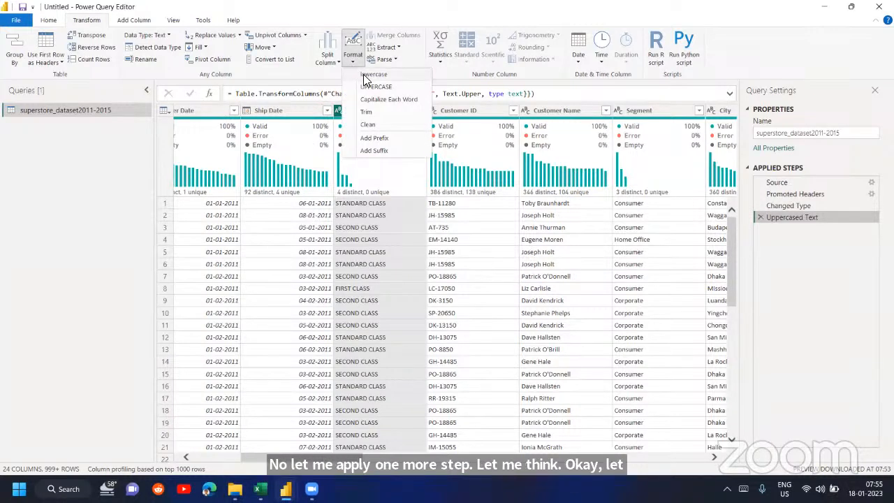
pyautogui.click(366, 75)
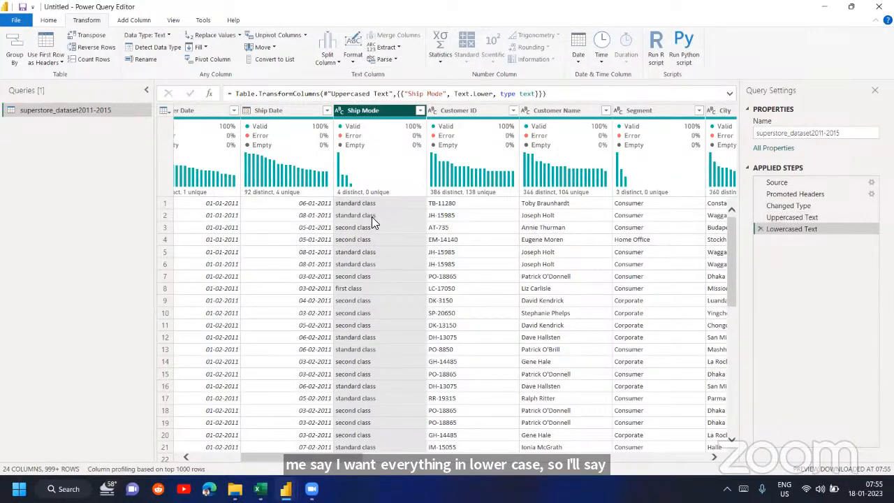
pyautogui.click(829, 217)
pyautogui.click(820, 230)
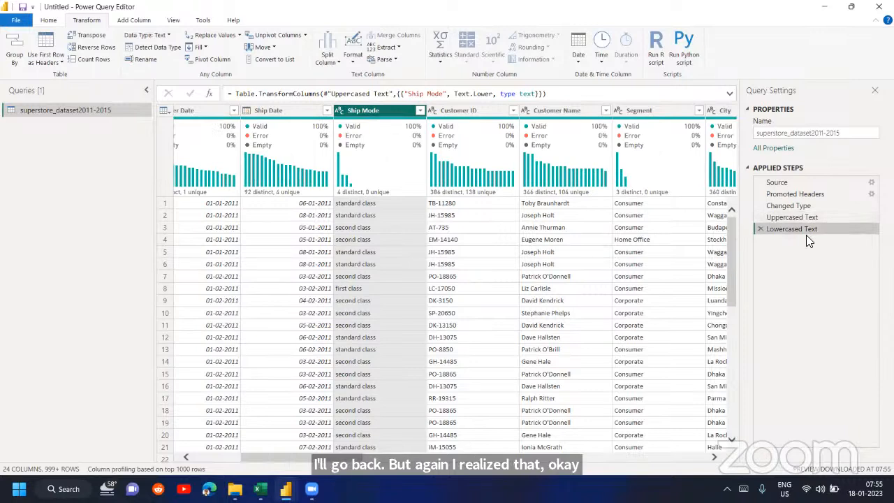
pyautogui.click(760, 229)
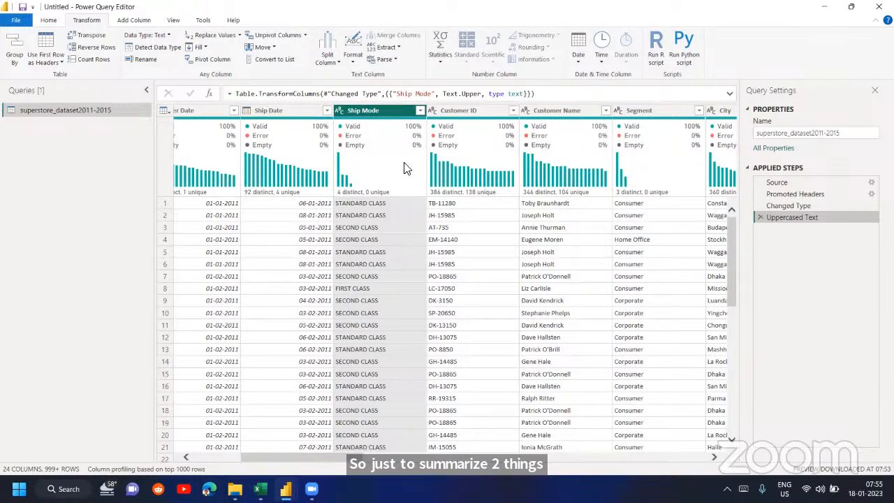
# - Delete the Uppercased Text step and reapply the UPPERCASE format to the Ship Mode column
pyautogui.moveTo(400, 165)
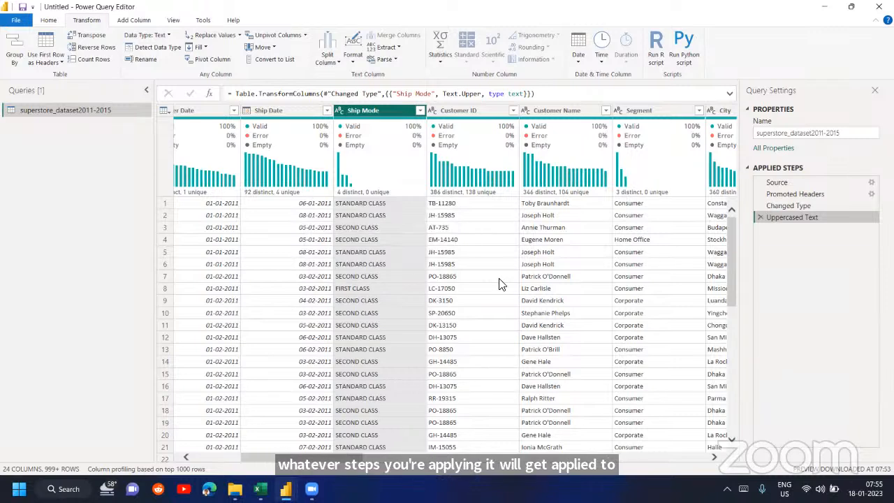
pyautogui.click(760, 217)
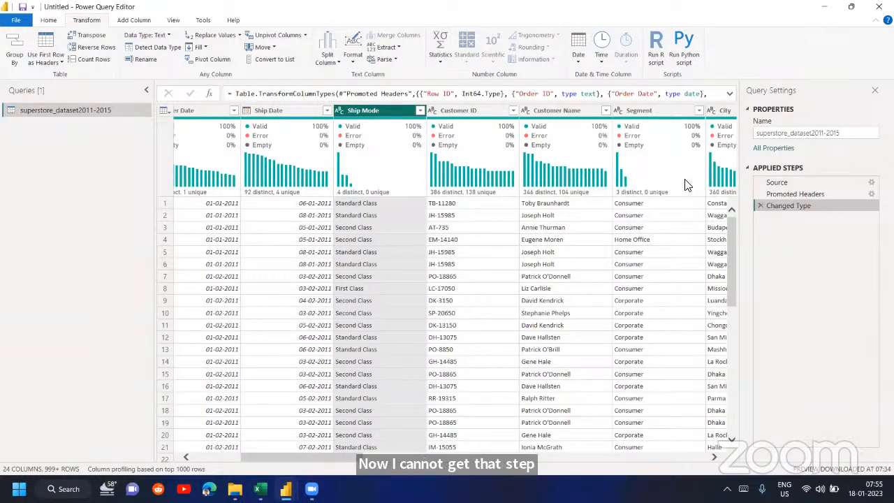
pyautogui.click(339, 57)
pyautogui.click(353, 63)
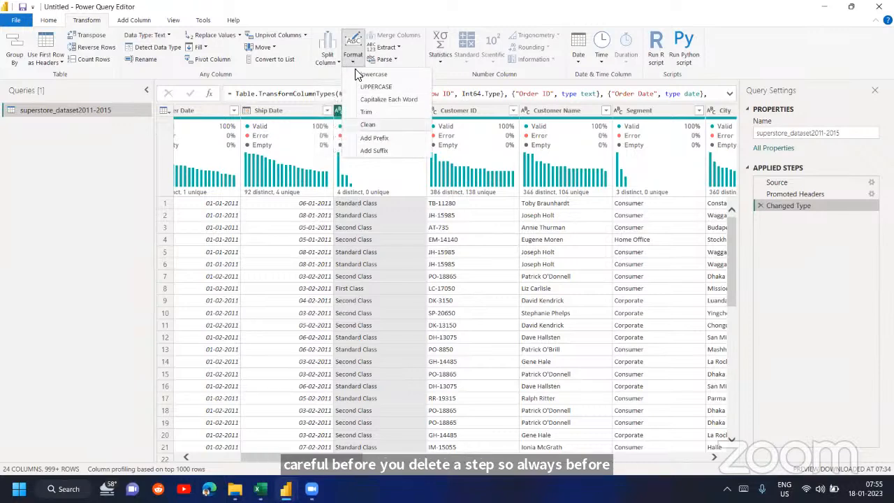
pyautogui.click(375, 86)
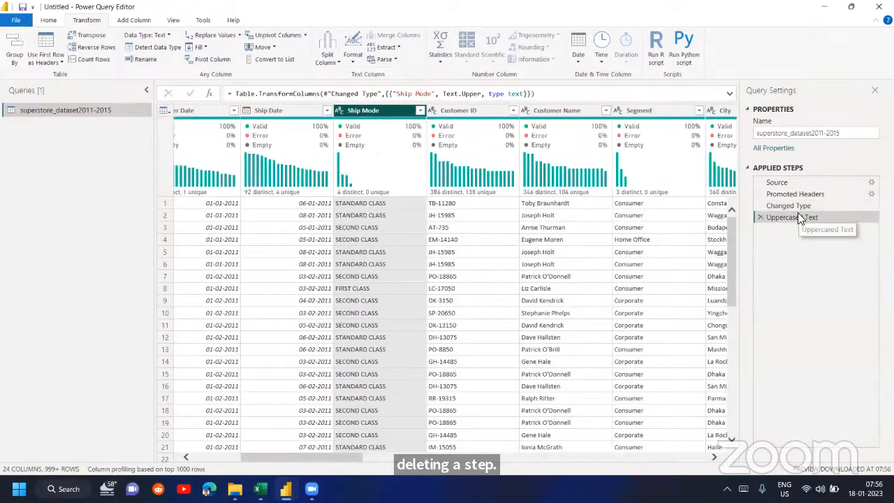
# - Preview the query at the Changed Type step and return to the Uppercased Text step
pyautogui.click(799, 207)
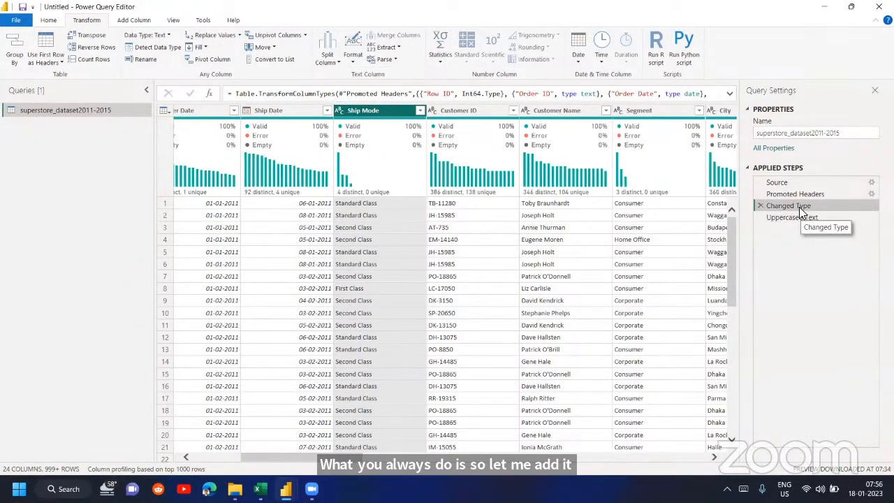
pyautogui.click(761, 218)
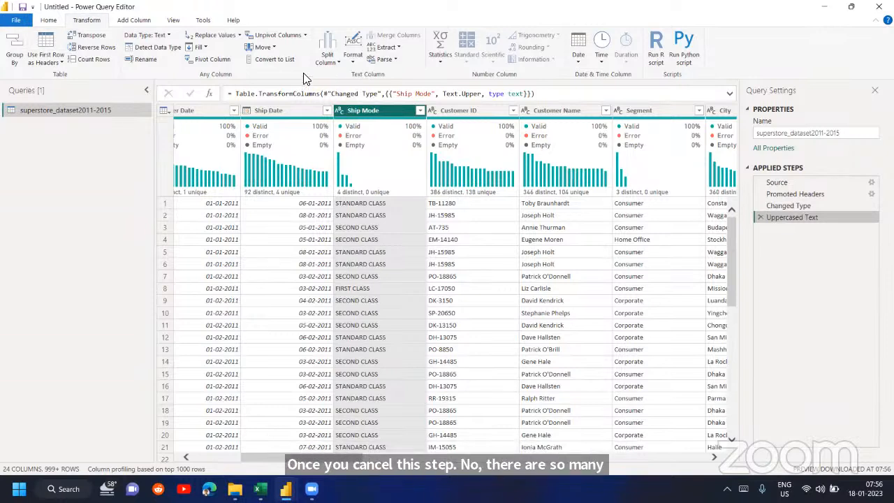
pyautogui.click(51, 20)
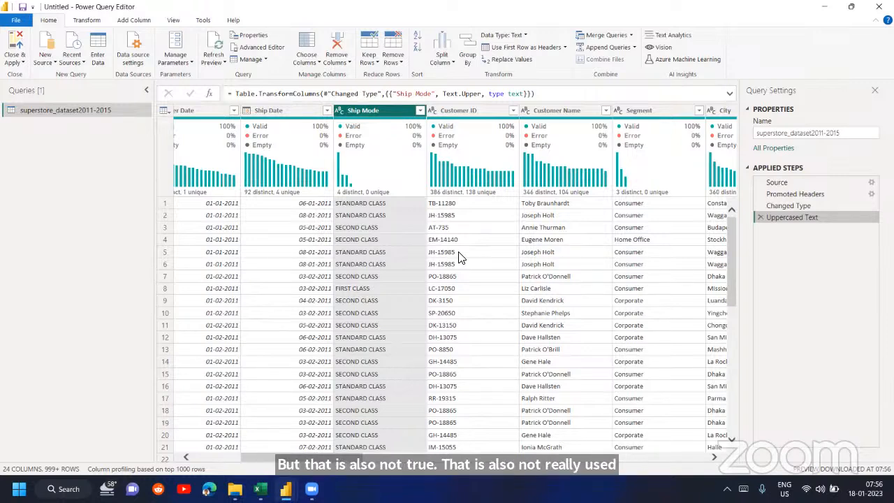
pyautogui.click(79, 21)
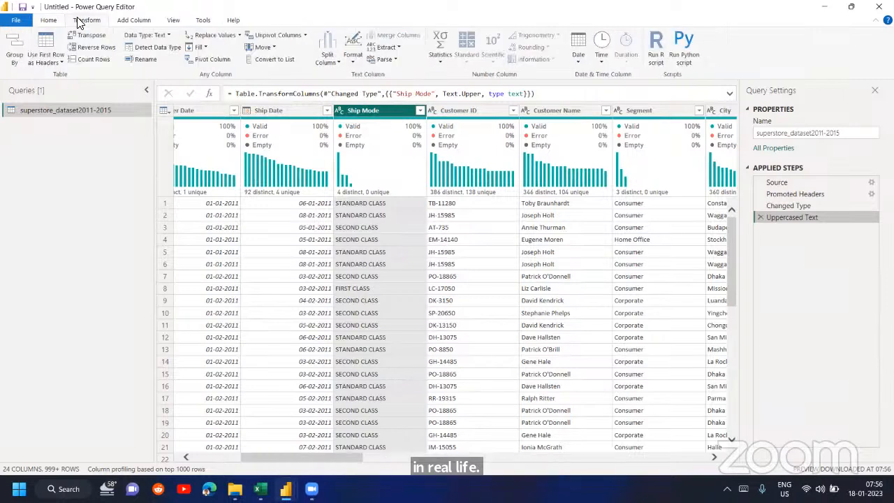
# - Remove the top 5 rows from the superstore query
pyautogui.click(51, 21)
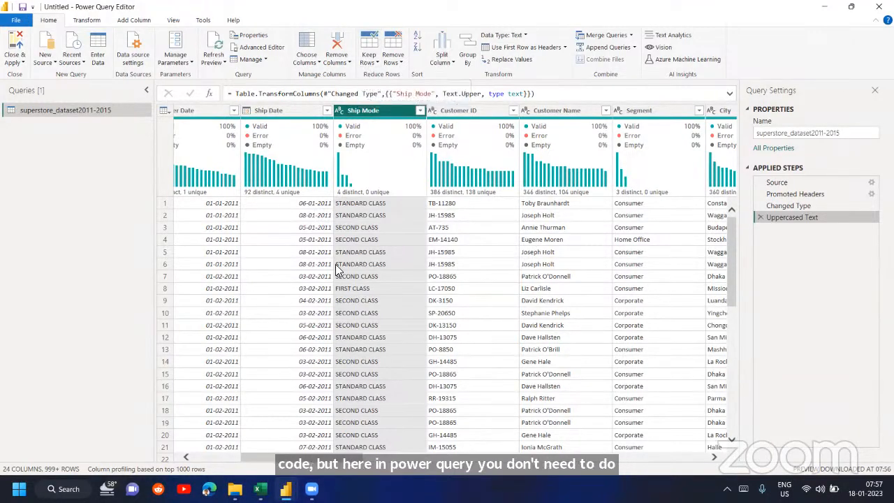
pyautogui.hscroll(-3, 335, 264)
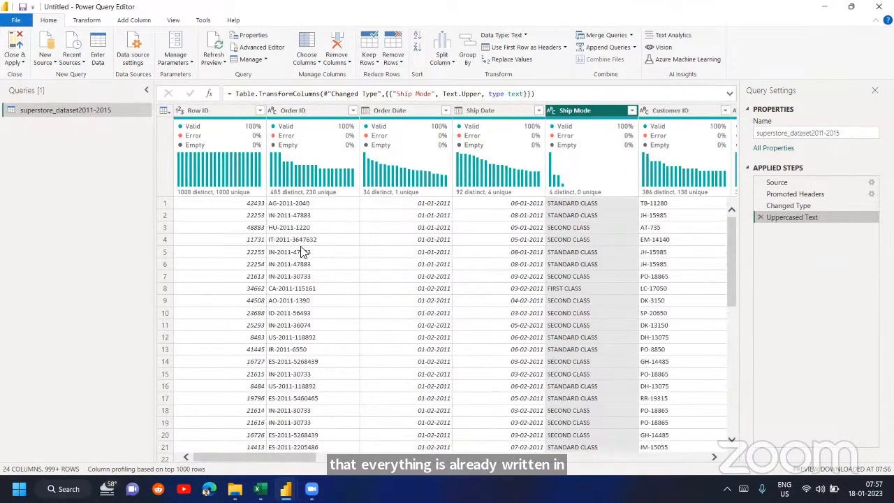
pyautogui.click(165, 204)
pyautogui.click(165, 216)
pyautogui.click(165, 229)
pyautogui.click(165, 242)
pyautogui.click(165, 254)
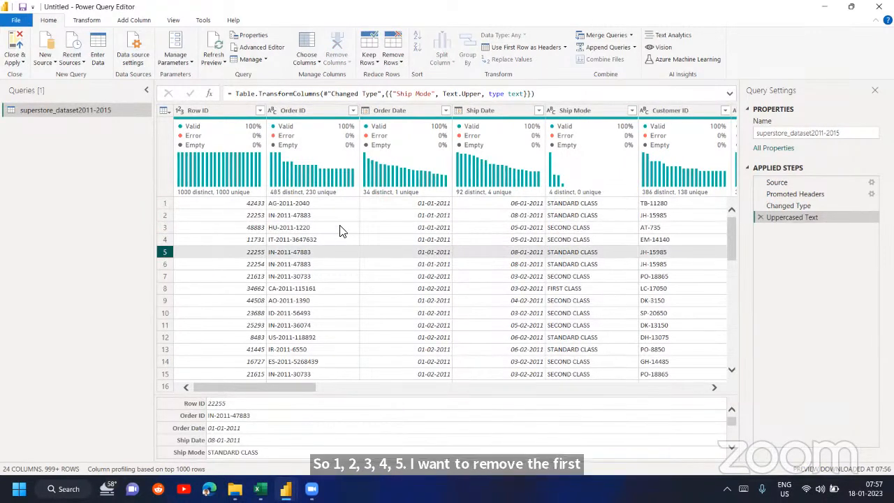
pyautogui.click(395, 65)
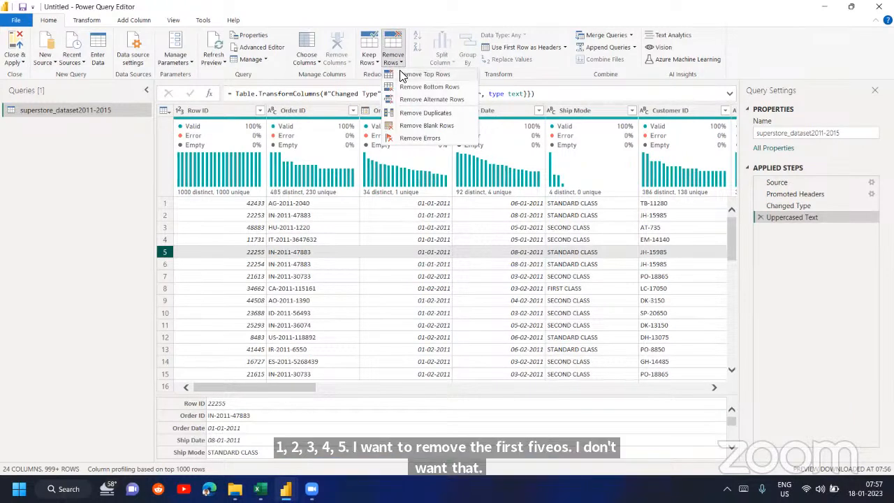
pyautogui.click(423, 73)
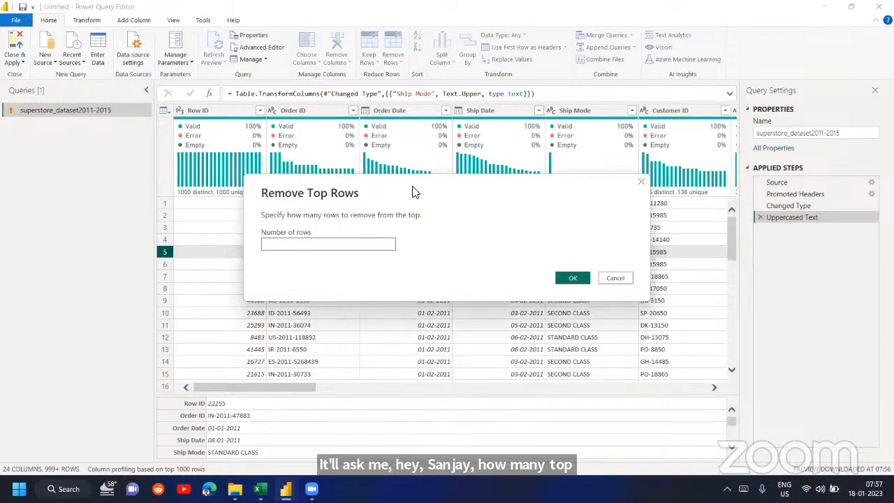
pyautogui.moveTo(410, 190); pyautogui.dragTo(540, 180)
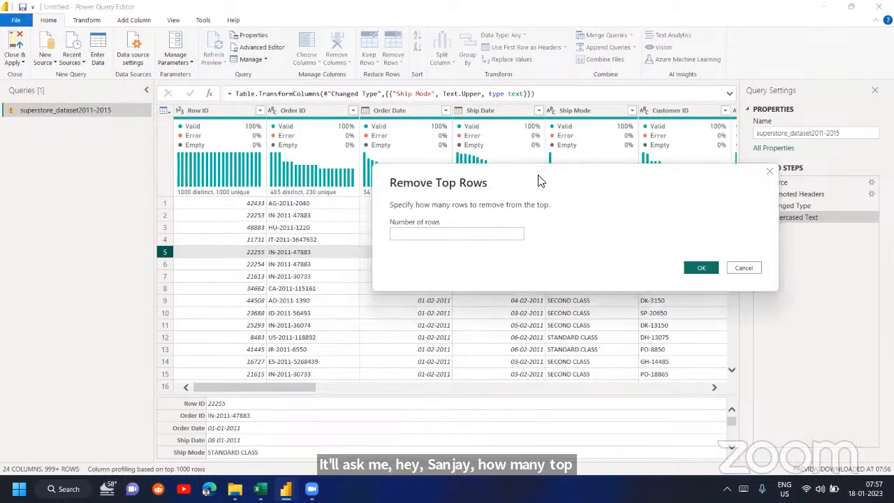
pyautogui.click(467, 235)
pyautogui.write('5')
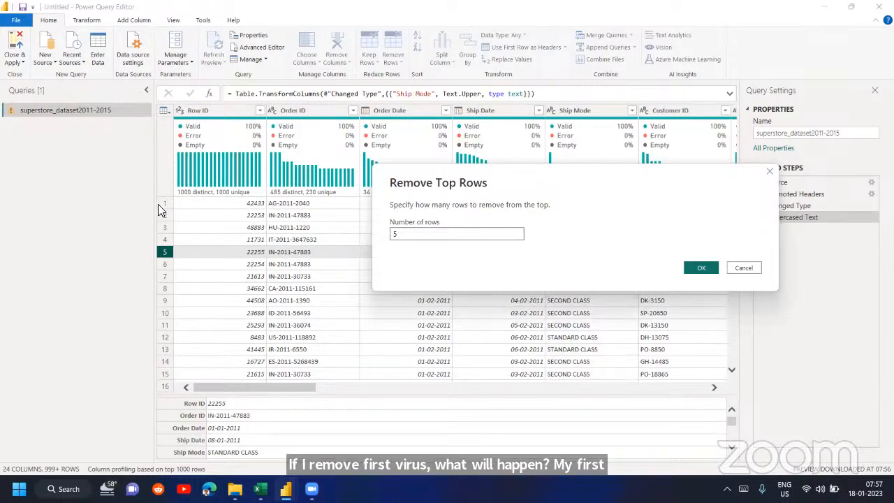
pyautogui.click(701, 269)
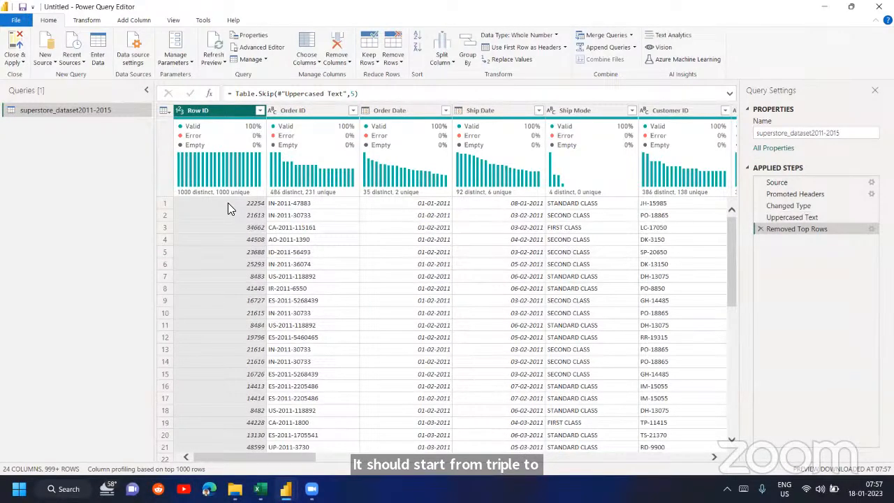
# - Compare the data at the Uppercased Text and Removed Top Rows steps, and delete the Removed Top Rows step
pyautogui.click(813, 219)
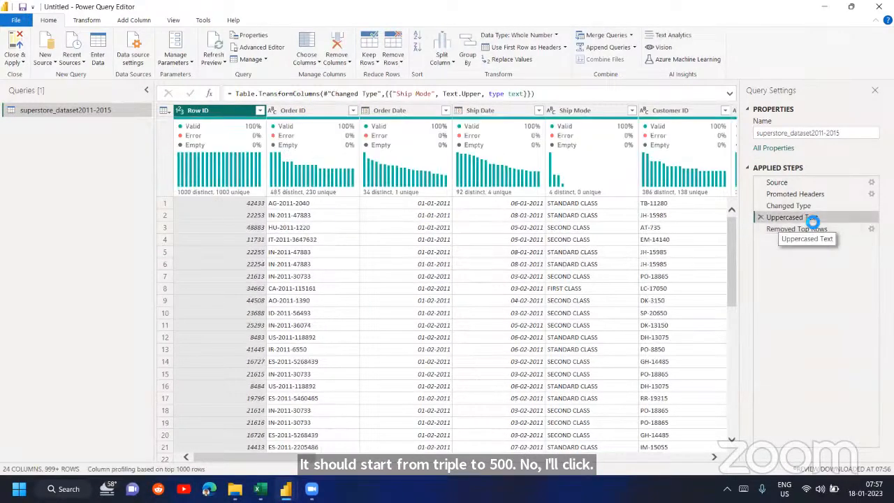
pyautogui.click(256, 252)
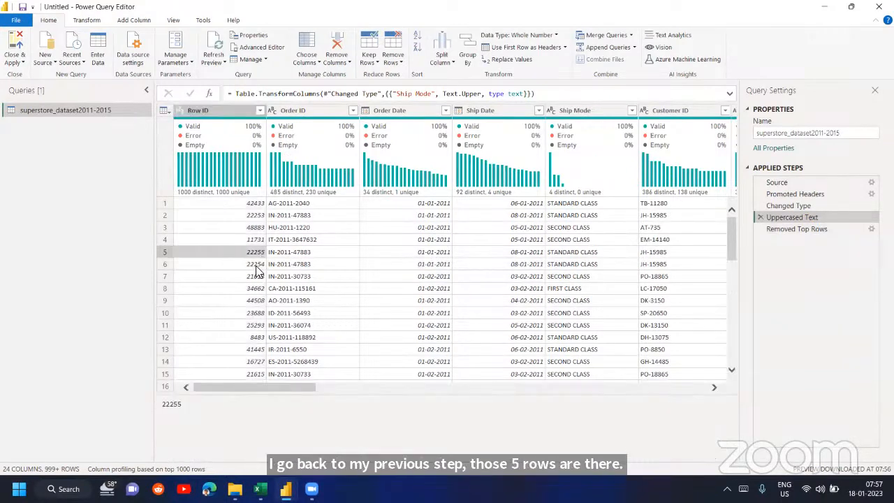
pyautogui.click(256, 267)
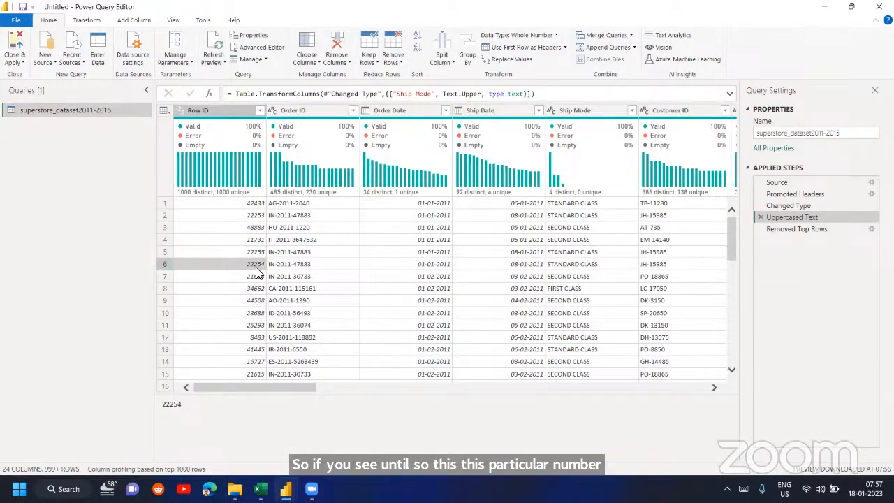
pyautogui.click(831, 230)
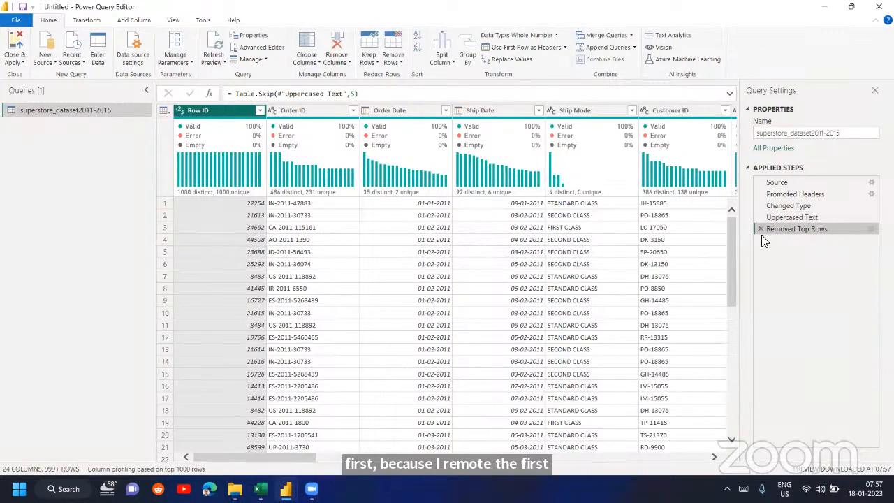
pyautogui.click(761, 230)
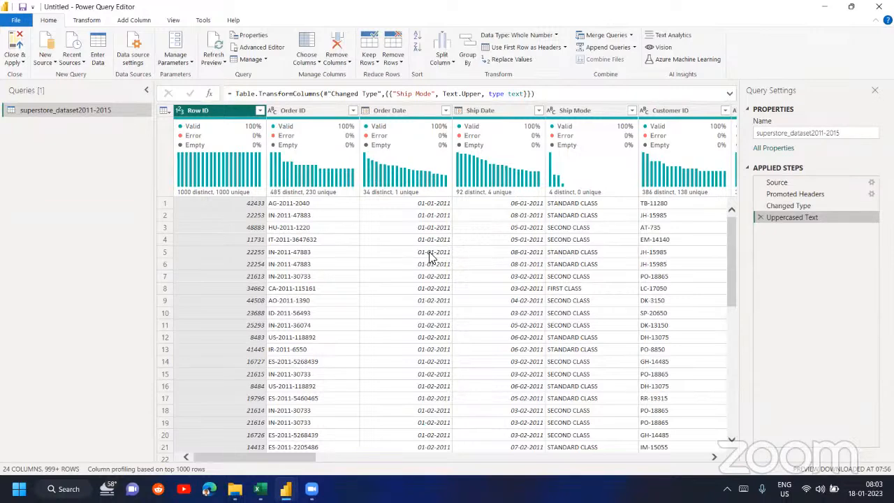
pyautogui.hscroll(10, 430, 259)
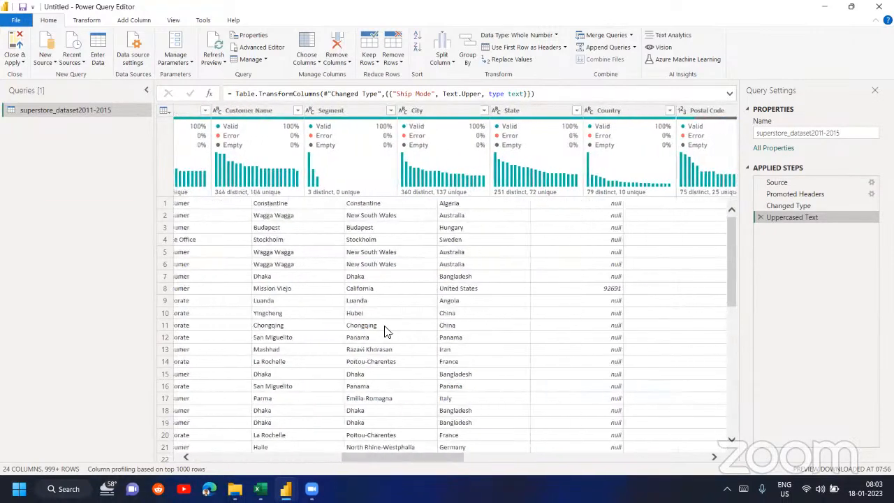
pyautogui.hscroll(4, 387, 331)
pyautogui.hscroll(8, 387, 331)
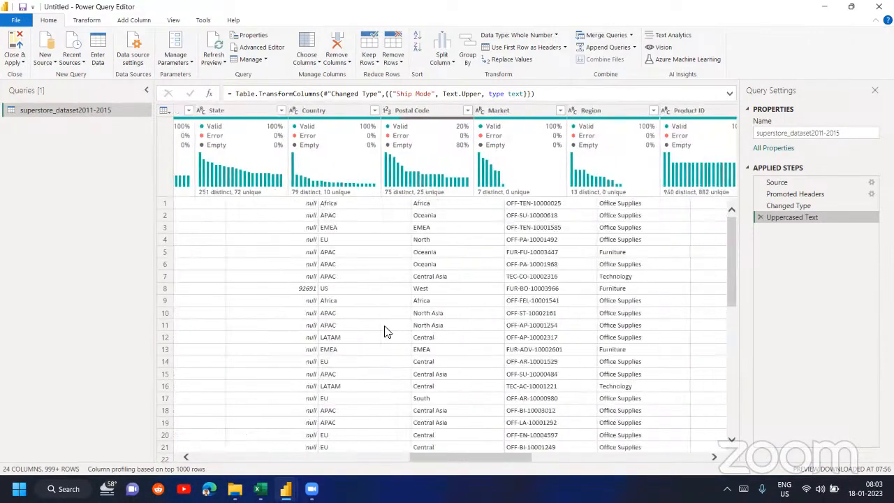
pyautogui.hscroll(5, 387, 331)
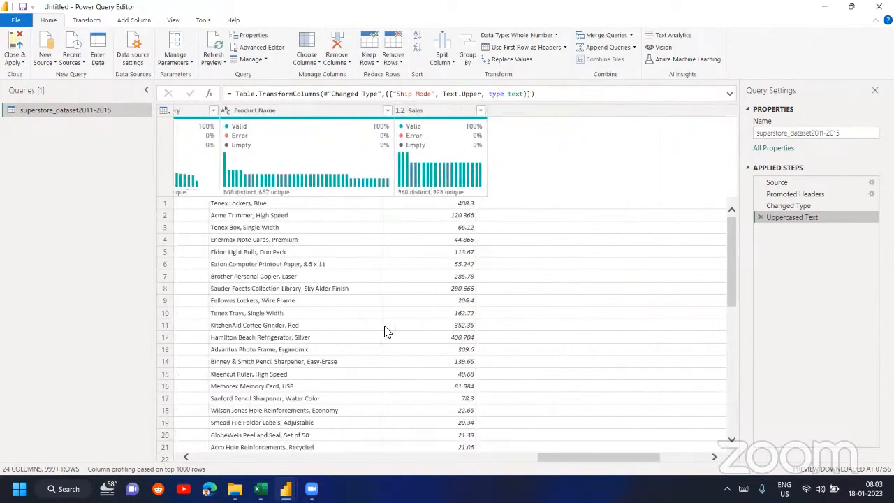
pyautogui.hscroll(5, 387, 331)
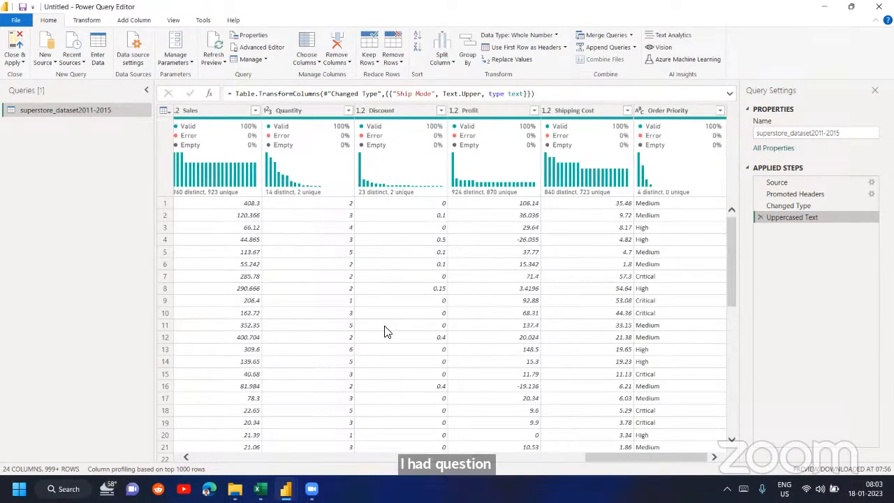
pyautogui.hscroll(-15, 386, 332)
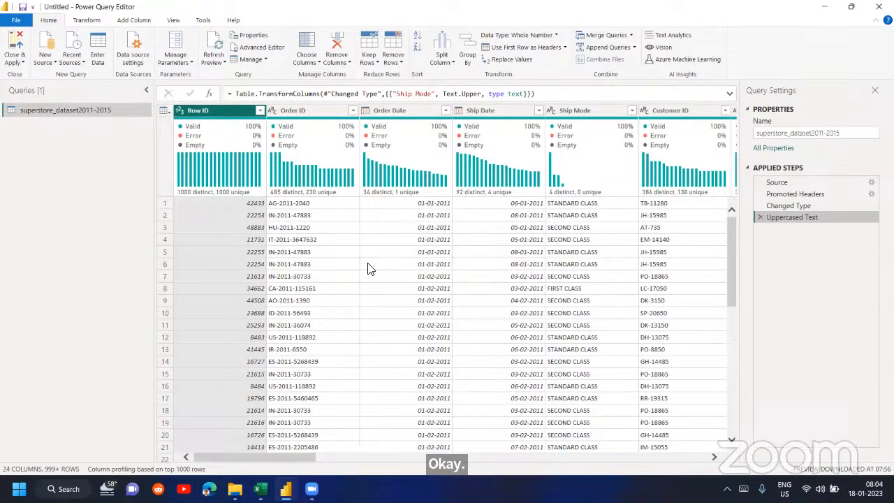
# - Examine the Format options available for transforming text columns, including Trim and Clean
pyautogui.click(87, 21)
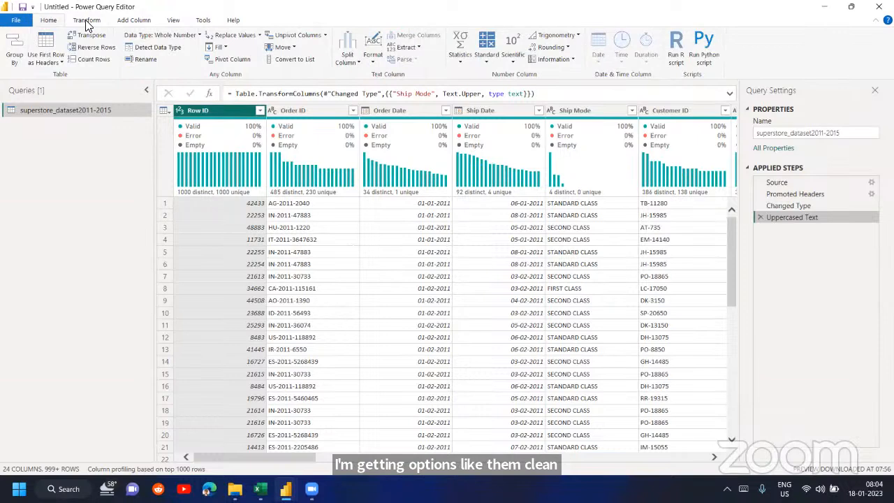
pyautogui.click(378, 66)
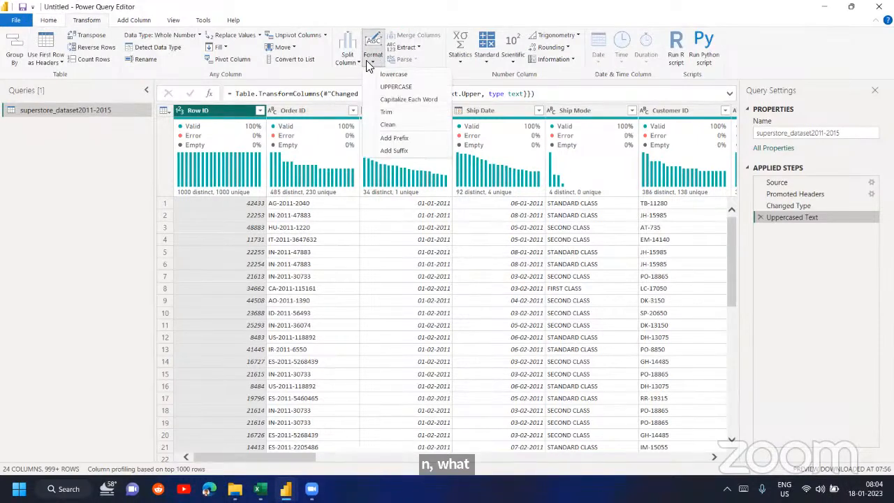
pyautogui.click(353, 63)
pyautogui.click(370, 64)
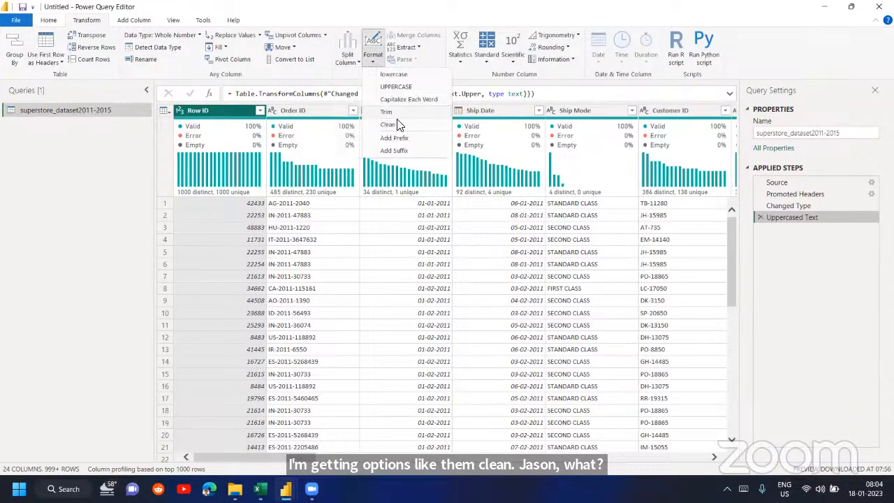
pyautogui.click(380, 57)
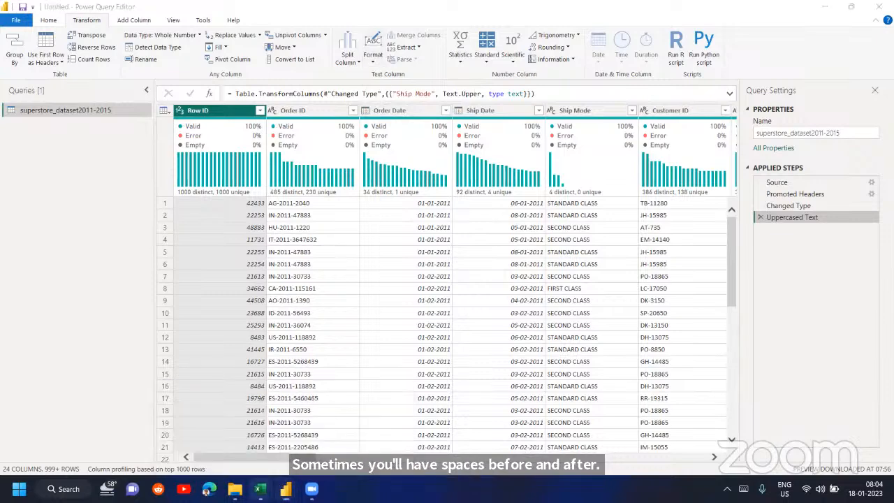
# - Switch to the Book1 workbook in Excel and enter India in cell C27 of the empty area
pyautogui.moveTo(259, 489)
pyautogui.click(241, 424)
pyautogui.scroll(-3, 300, 341)
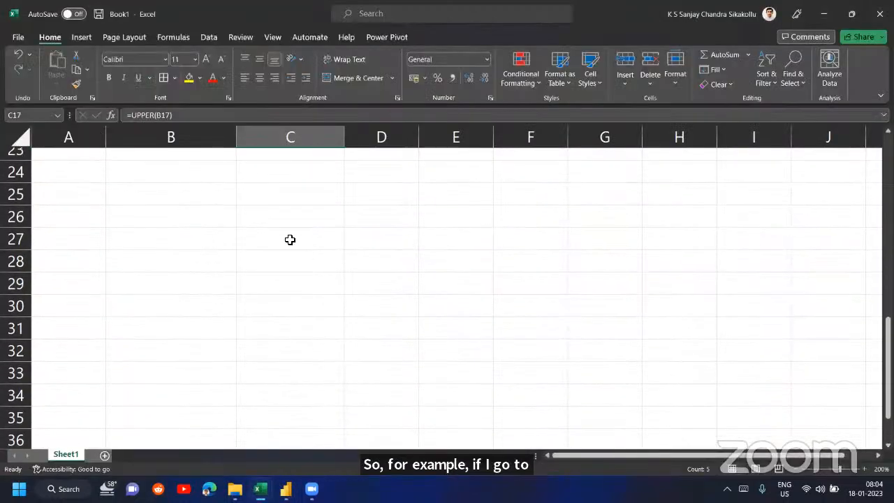
pyautogui.click(290, 240)
pyautogui.write('Sanjay')
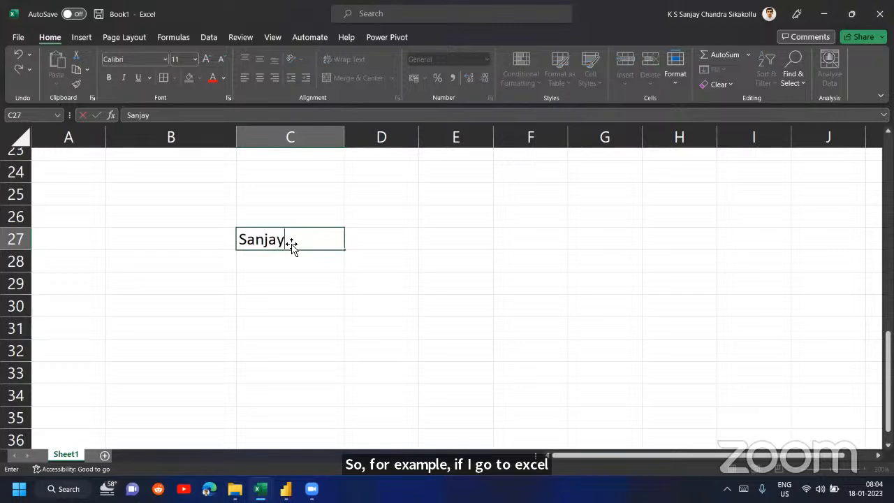
pyautogui.press('Return')
pyautogui.press('Up')
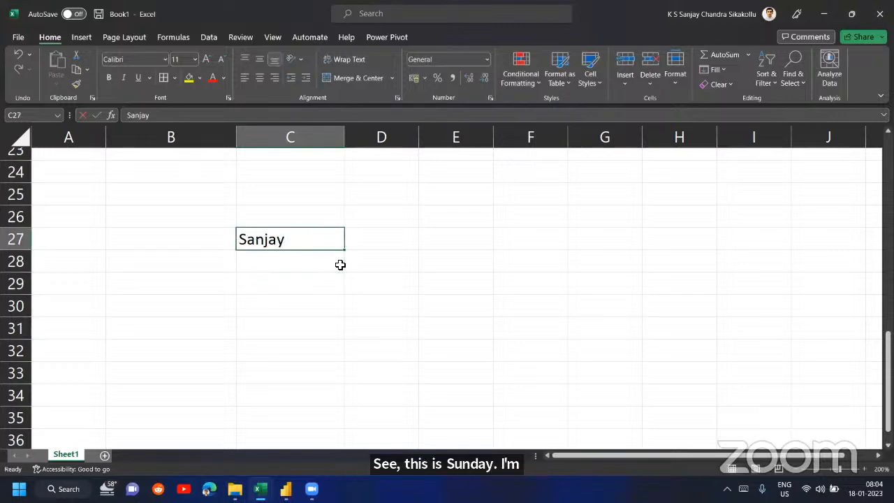
pyautogui.write('India')
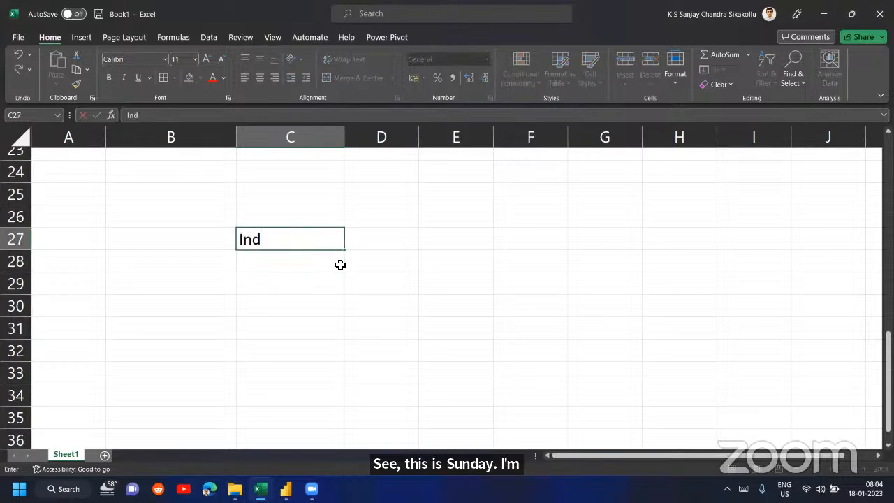
pyautogui.press('Return')
pyautogui.press('Up')
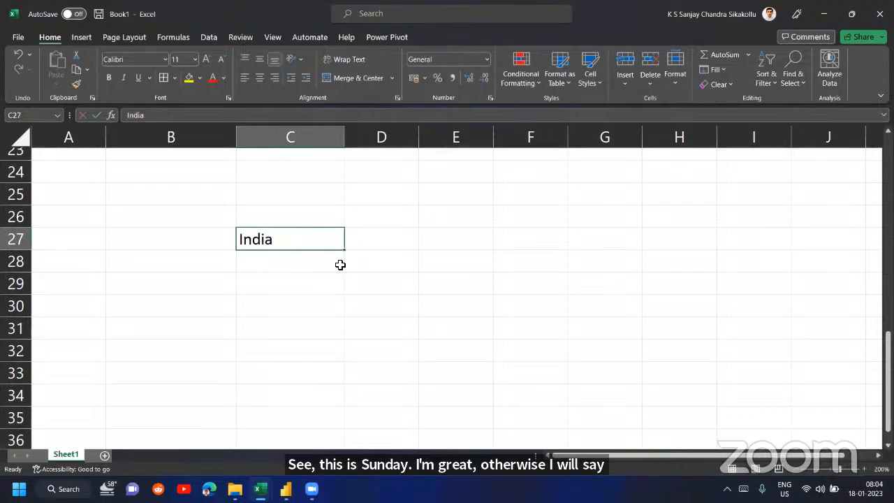
# - Enter India with a trailing space in cell C28
pyautogui.click(341, 265)
pyautogui.write('India')
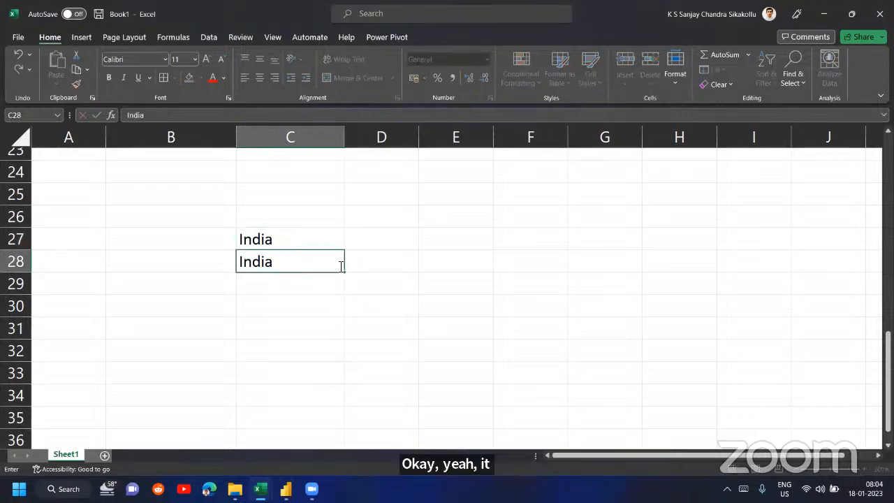
pyautogui.press('Return')
# - Compare the two India entries with the formula =C27=C28 in cell D27
pyautogui.press('Up')
pyautogui.press('Up')
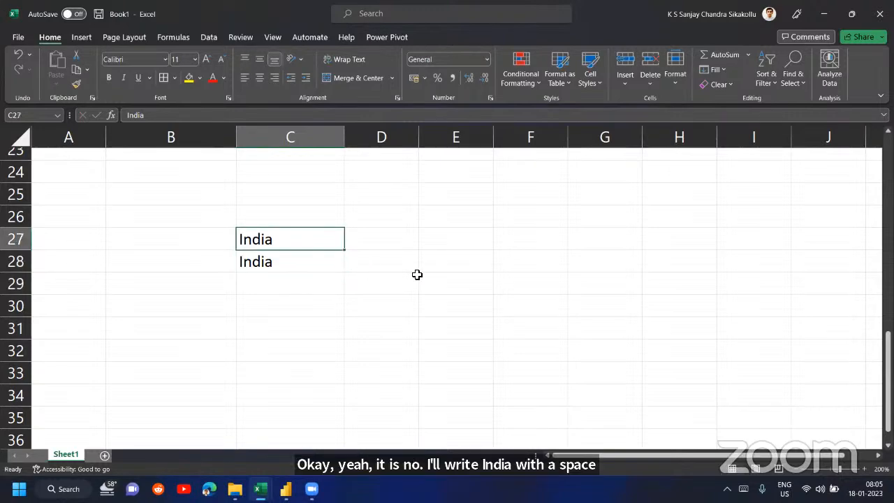
pyautogui.press('Right')
pyautogui.write('=')
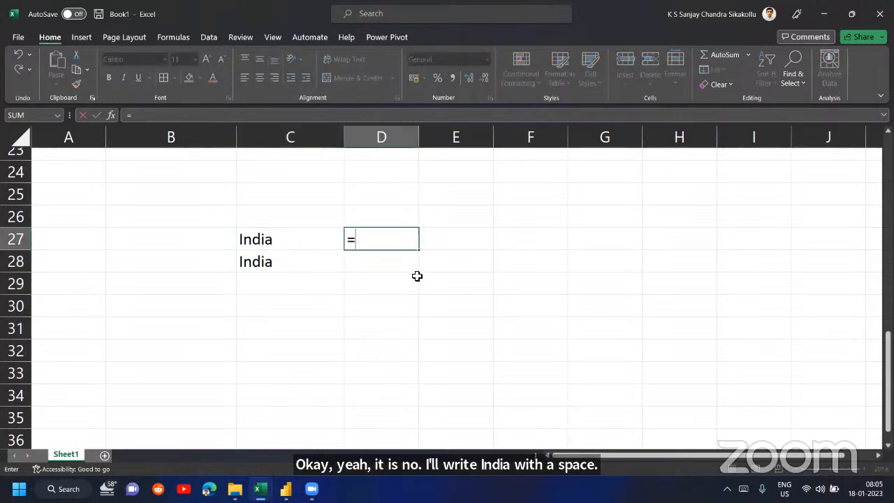
pyautogui.press('Left')
pyautogui.write('=')
pyautogui.press('Down')
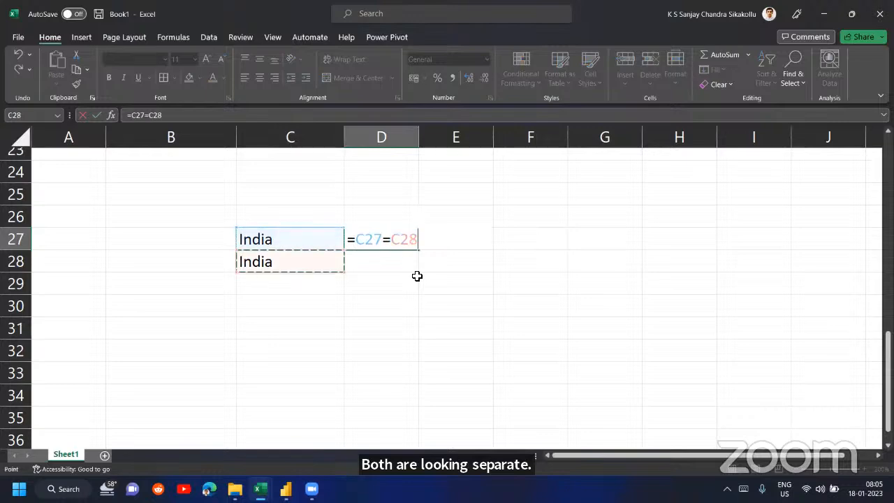
pyautogui.press('Return')
pyautogui.press('Up')
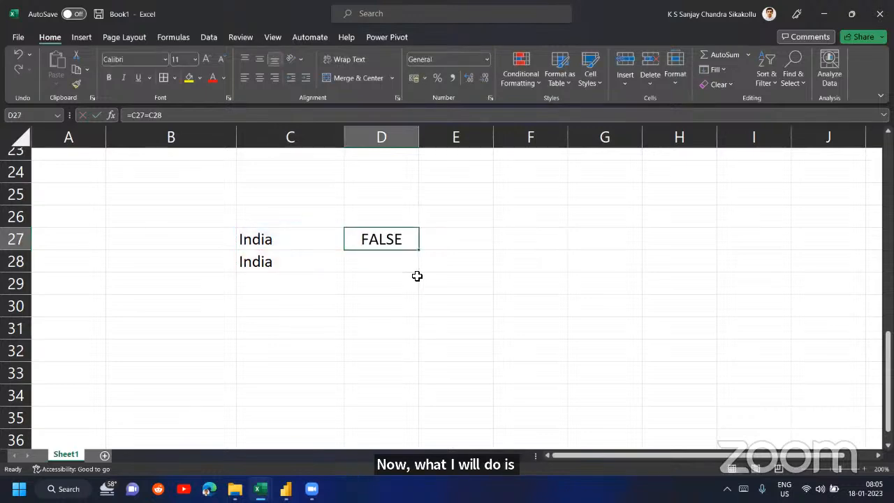
# - Enter the formula =TRIM(C28) in cell D29 to strip the extra spaces from the second India entry
pyautogui.click(417, 277)
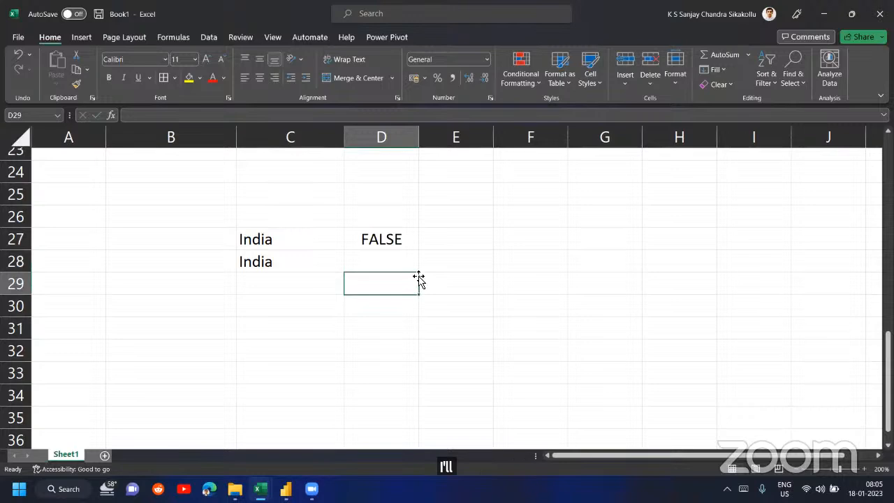
pyautogui.click(416, 270)
pyautogui.click(418, 280)
pyautogui.write('=')
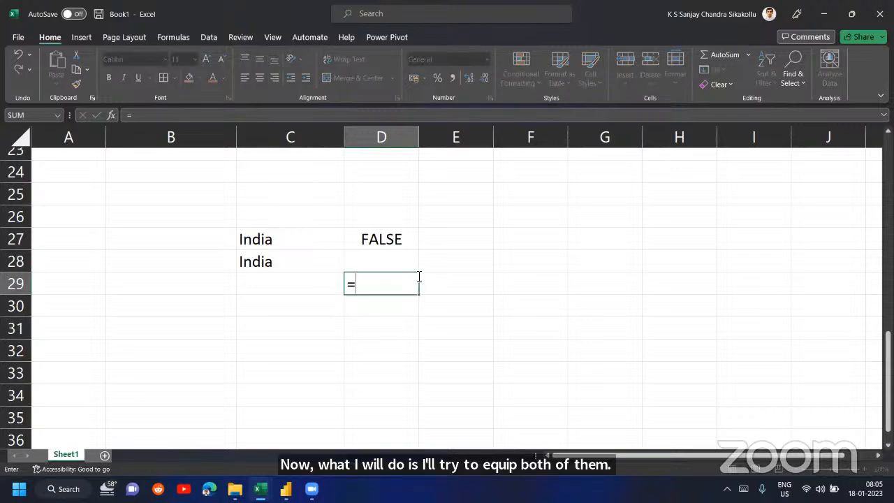
pyautogui.write('TRIM(')
pyautogui.press('Left')
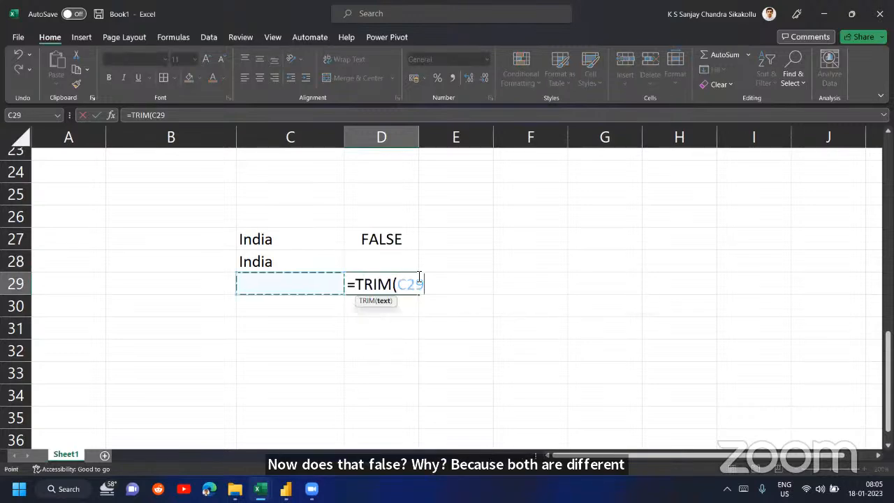
pyautogui.press('Up')
pyautogui.press('Return')
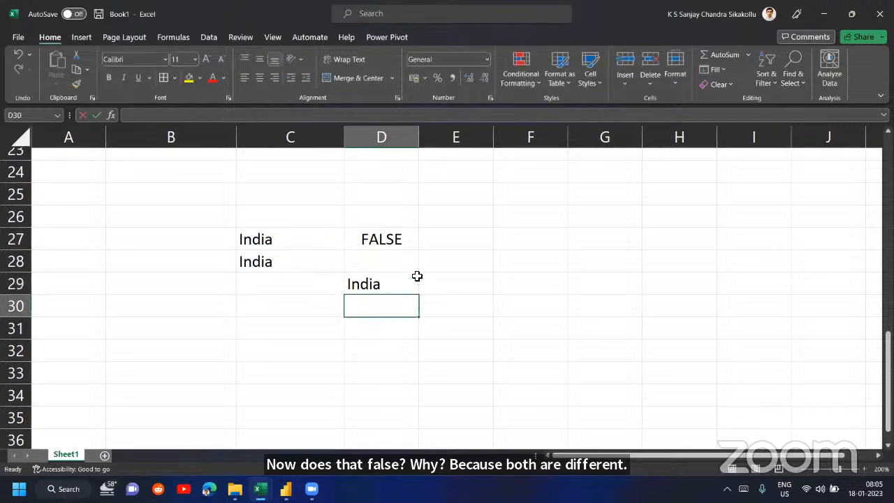
# - Set the font colour of the TRIM result in cell D29 to red
pyautogui.click(418, 281)
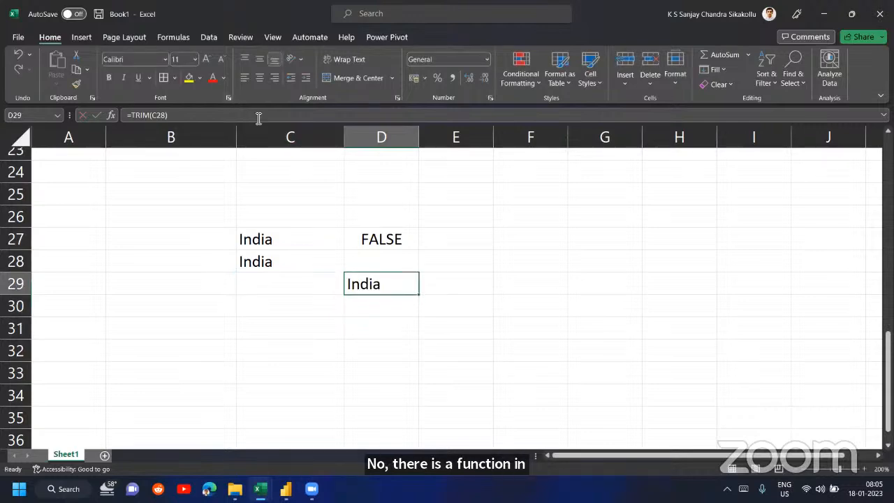
pyautogui.press('F2')
pyautogui.press('Escape')
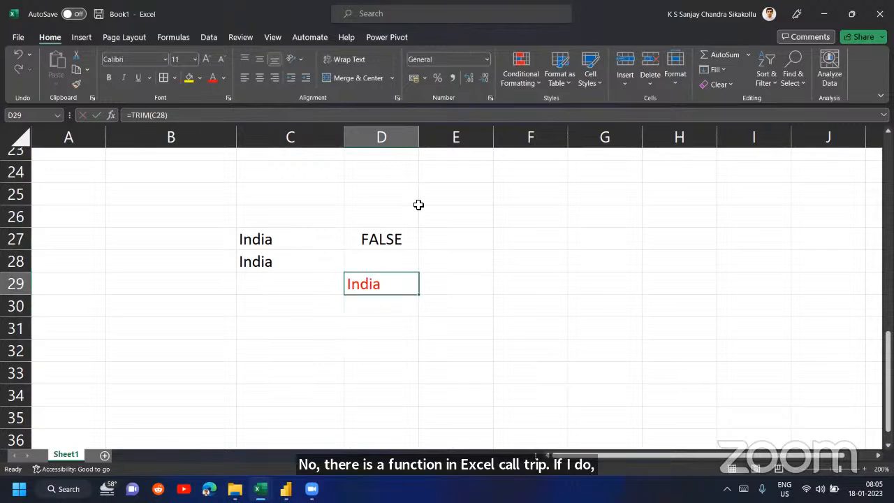
# - Inspect which cells the comparison formula in cell D27 refers to
pyautogui.press('Right')
pyautogui.press('Left')
pyautogui.press('Up')
pyautogui.press('Up')
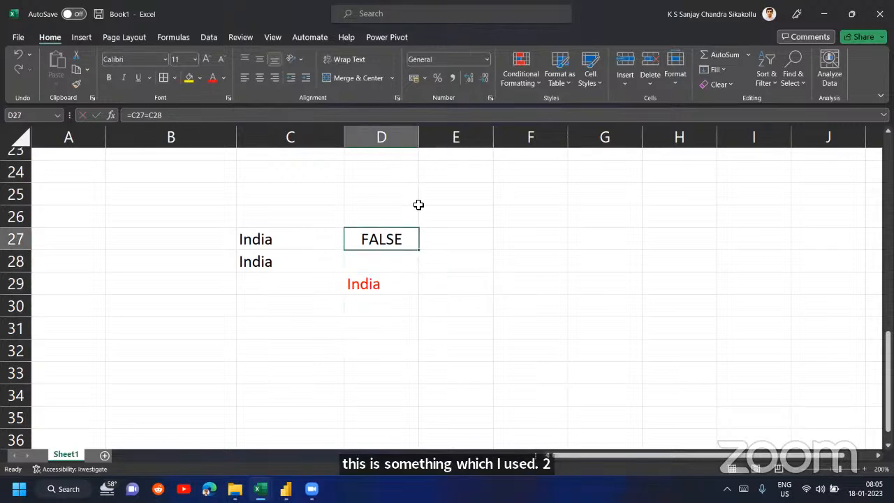
pyautogui.press('F2')
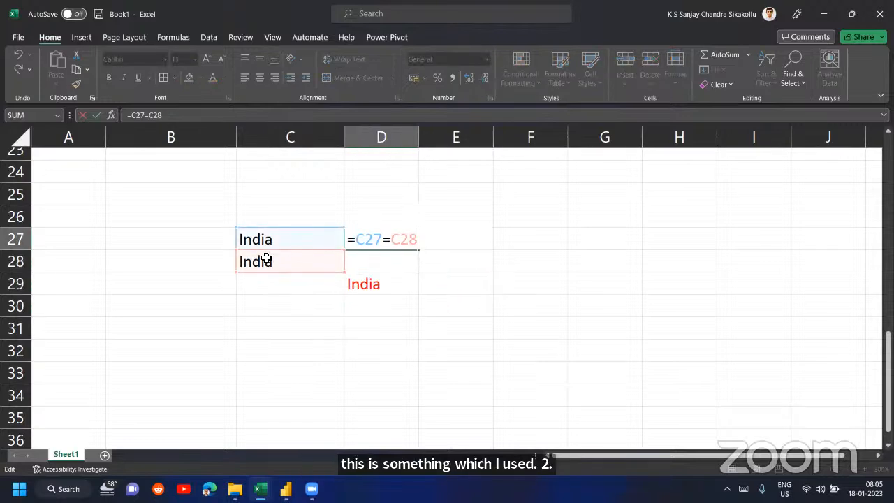
pyautogui.press('Return')
# - Move the red TRIM formula from cell D29 to cell C29, directly below the two India entries
pyautogui.press('Left')
pyautogui.press('Down')
pyautogui.press('Right')
pyautogui.hotkey('ctrl', 'x')
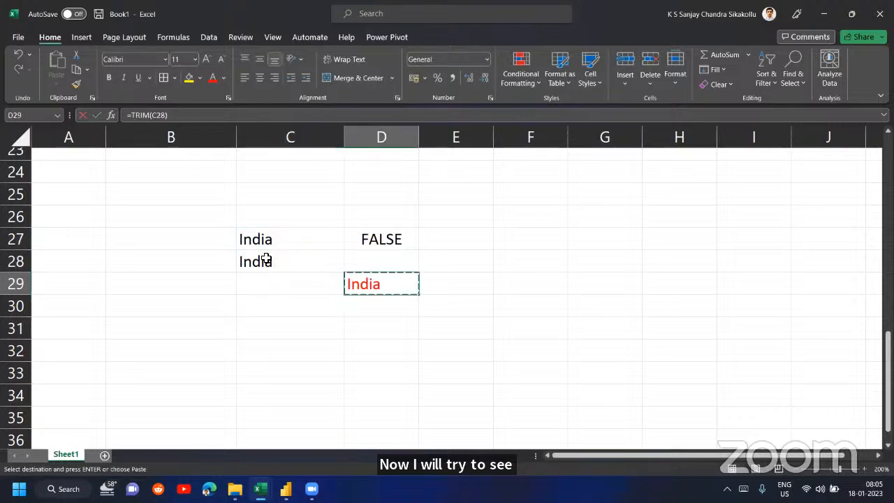
pyautogui.press('Left')
pyautogui.hotkey('ctrl', 'v')
# - Check cell C28 for its trailing space and return to the comparison in cell D27
pyautogui.press('Up')
pyautogui.press('F2')
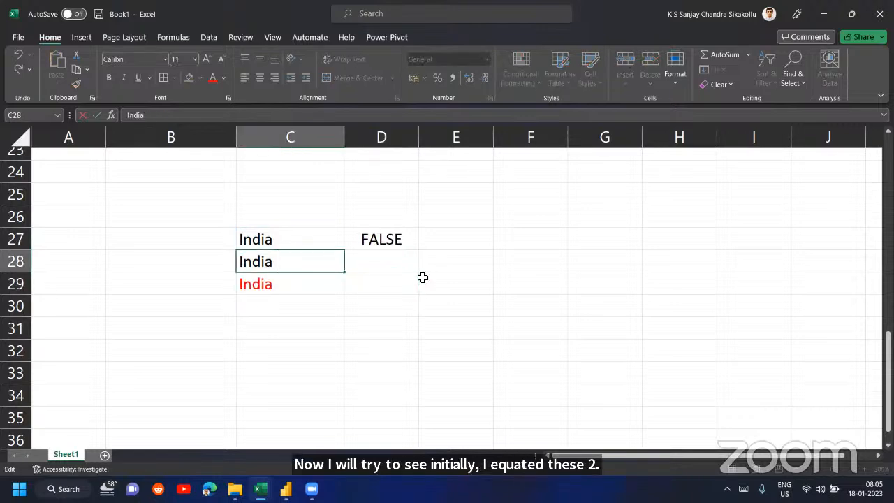
pyautogui.press('Return')
pyautogui.press('Up')
pyautogui.press('Up')
pyautogui.press('Right')
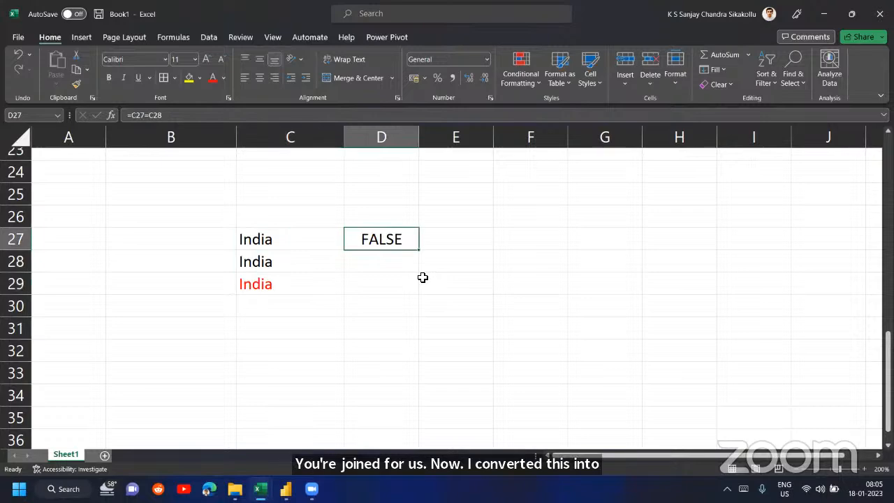
# - Compare the trimmed India with the original entry using the formula =C29=C27 in cell D29
pyautogui.press('Down')
pyautogui.press('Down')
pyautogui.press('F2')
pyautogui.write('=')
pyautogui.press('Left')
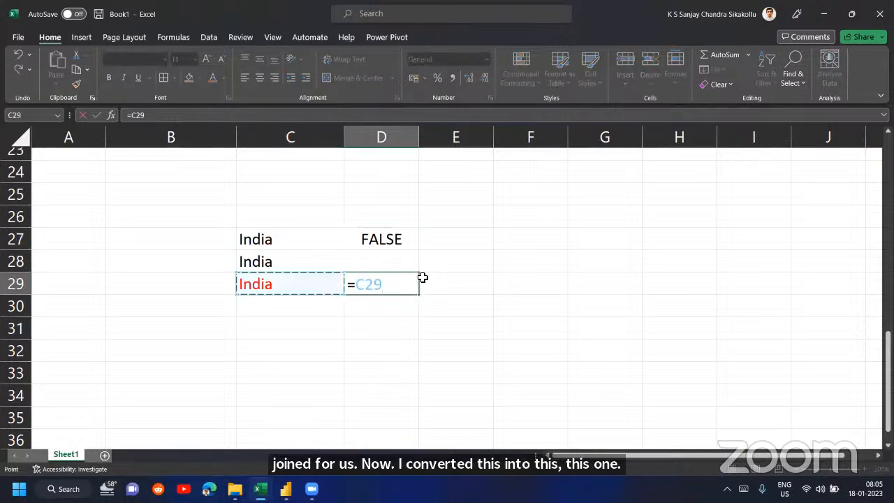
pyautogui.write('=')
pyautogui.press('Up')
pyautogui.press('Up')
pyautogui.press('Left')
pyautogui.press('Return')
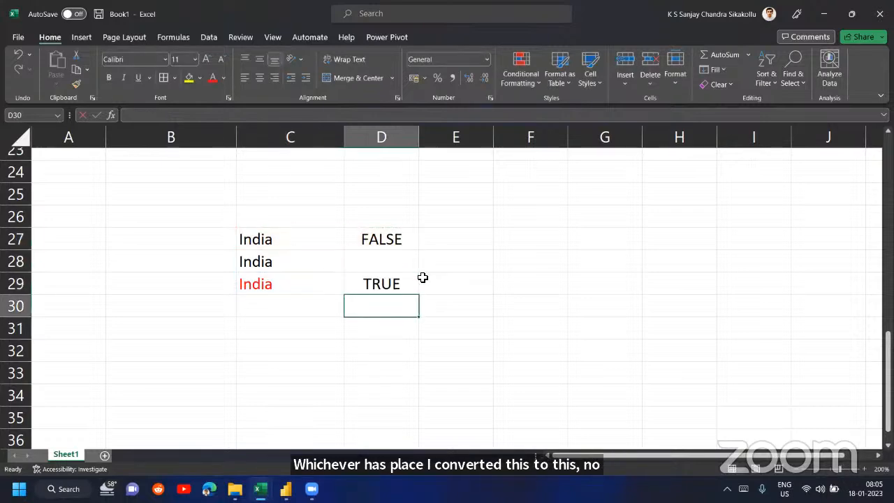
# - Review the comparison formula in cell D29 and the TRIM formula in cell C29
pyautogui.press('Up')
pyautogui.press('Up')
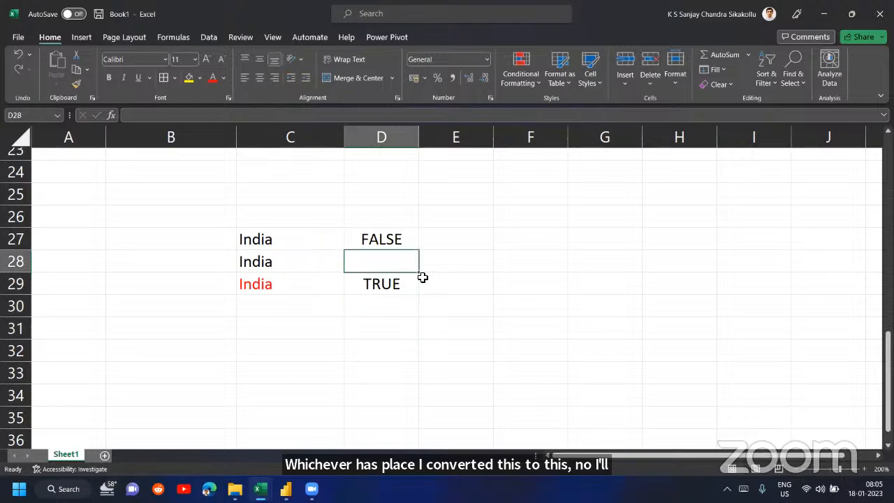
pyautogui.press('Down')
pyautogui.press('F2')
pyautogui.press('Return')
pyautogui.press('Up')
pyautogui.press('Left')
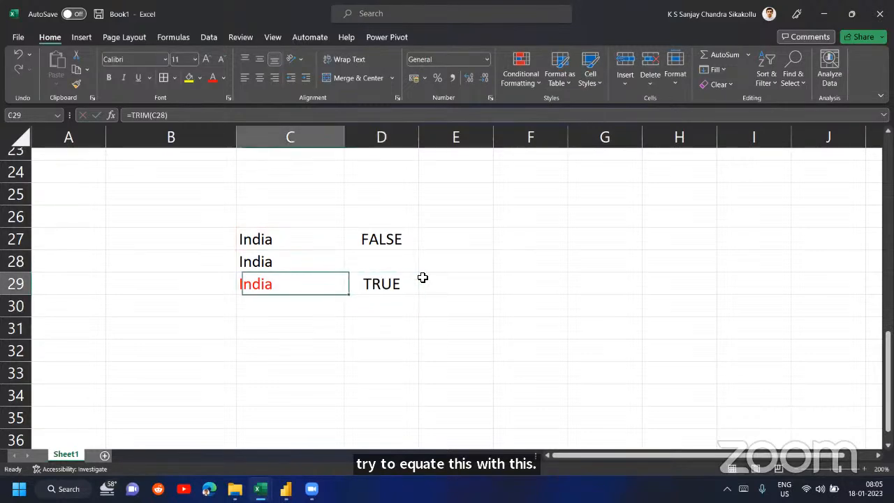
pyautogui.press('F2')
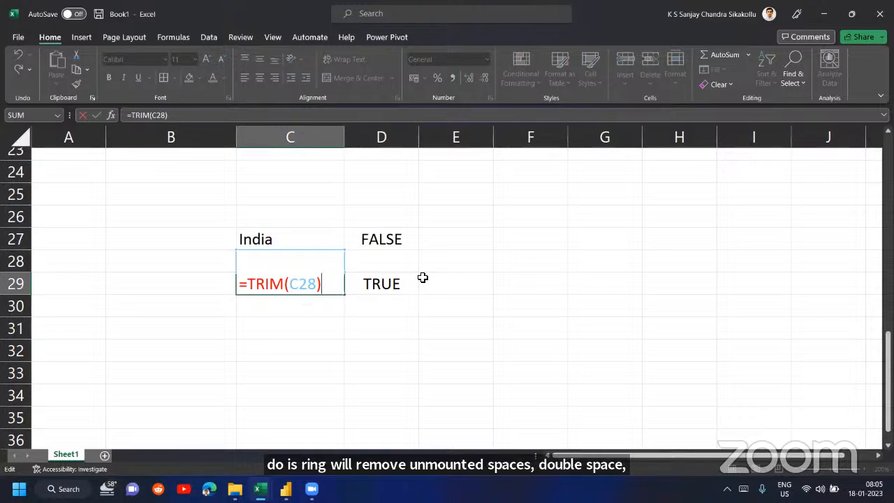
pyautogui.press('Return')
# - Insert a leading space before India in cell C28
pyautogui.press('Up')
pyautogui.press('Up')
pyautogui.press('Up')
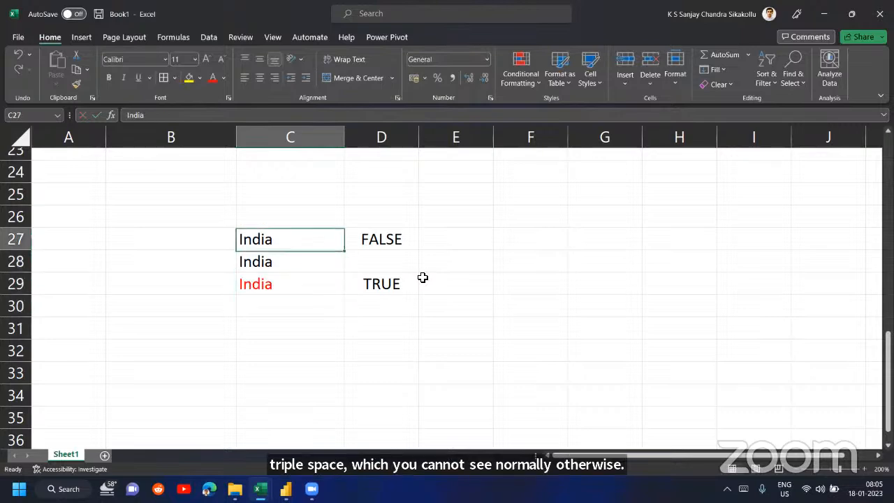
pyautogui.hotkey('shift', 'Down')
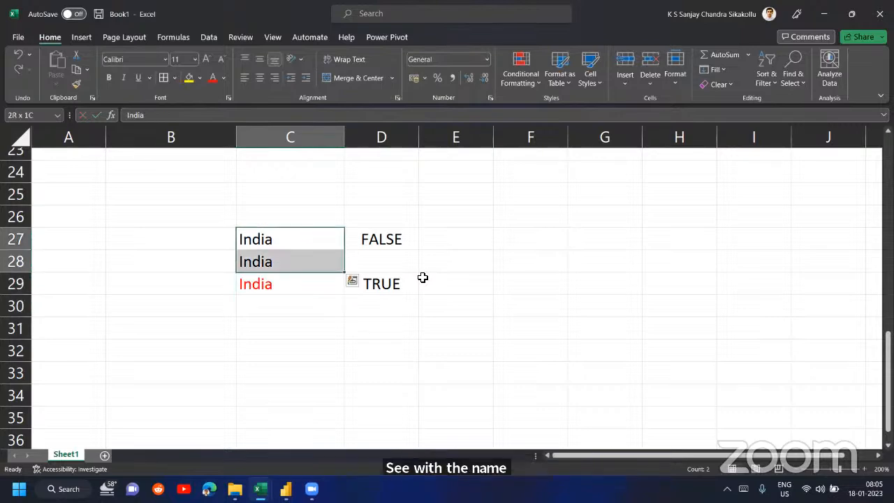
pyautogui.press('Down')
pyautogui.press('F2')
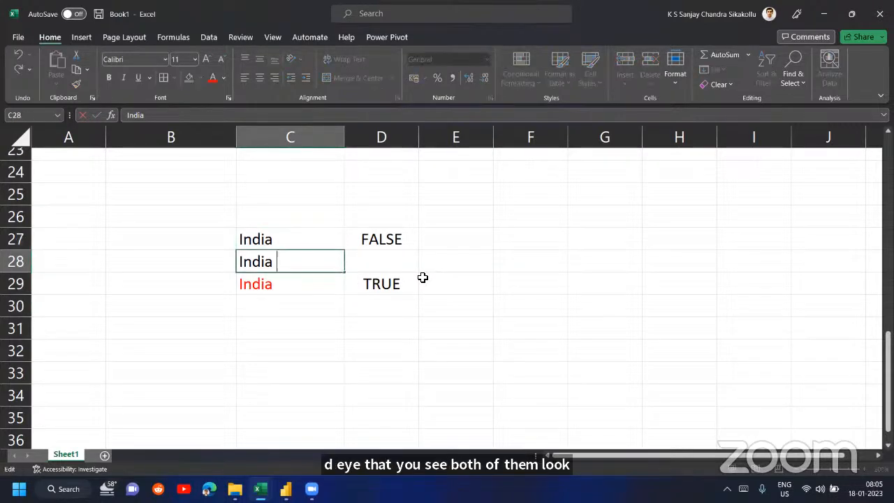
pyautogui.hotkey('ctrl', 'Return')
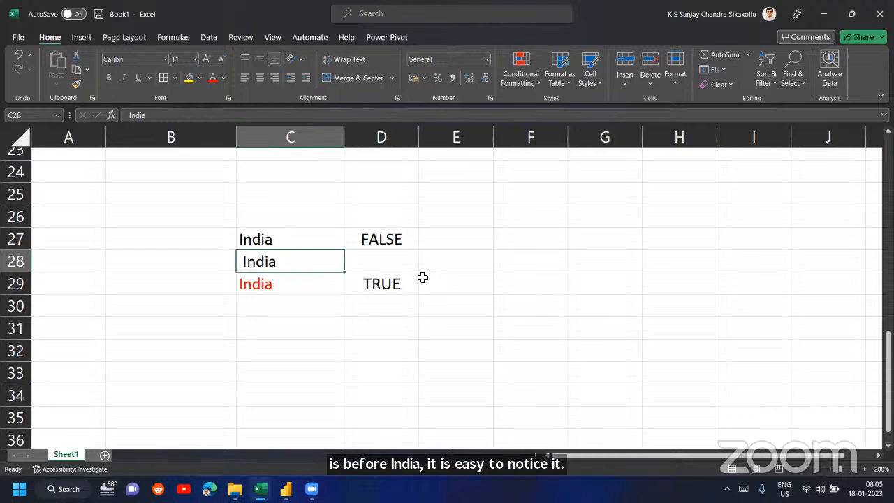
# - Remove the leading space from India in cell C28
pyautogui.press('F2')
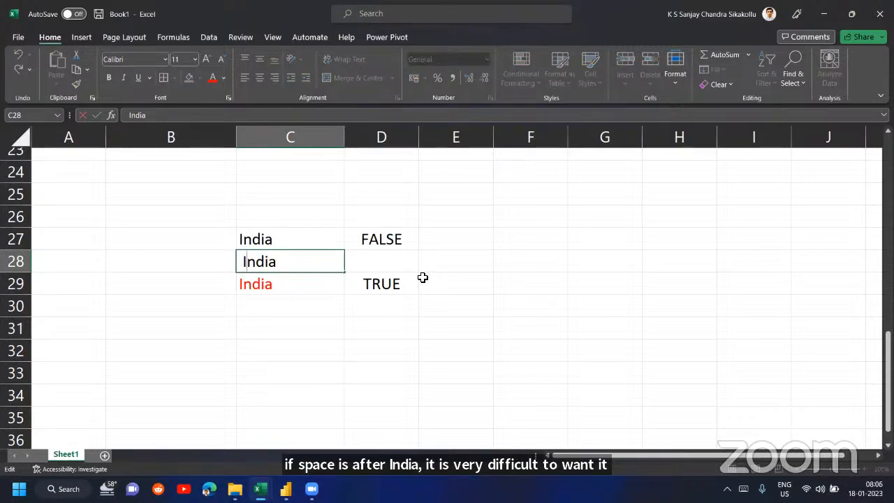
pyautogui.press('Delete')
pyautogui.press('Return')
# - Enter the note "Trialing Spaces" in cell C31 and clear it again
pyautogui.press('Down')
pyautogui.press('Down')
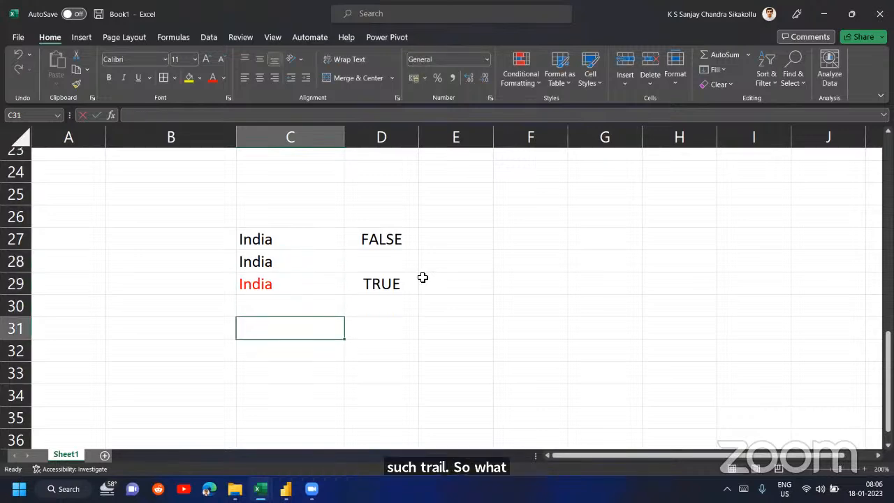
pyautogui.write('Tr')
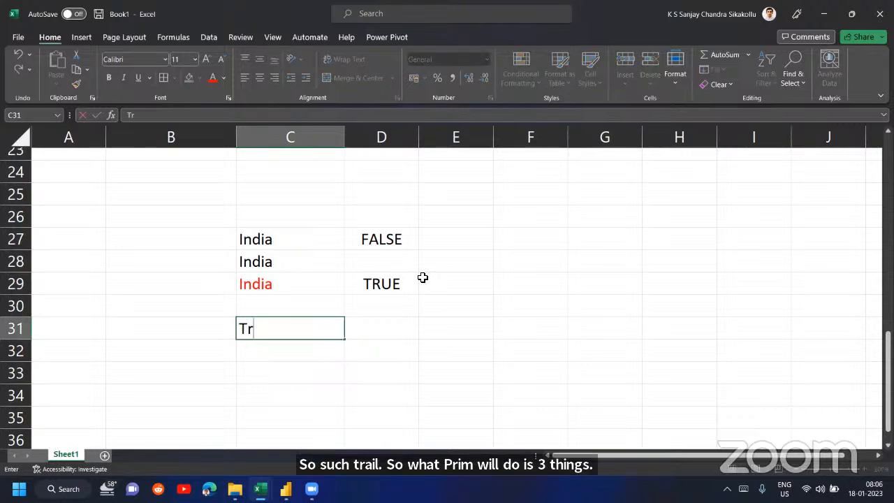
pyautogui.write('ialing SPaces')
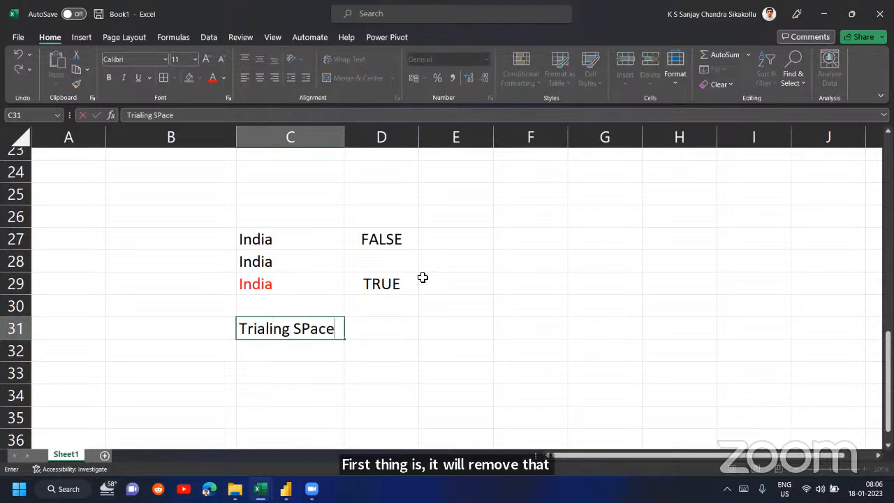
pyautogui.press('Return')
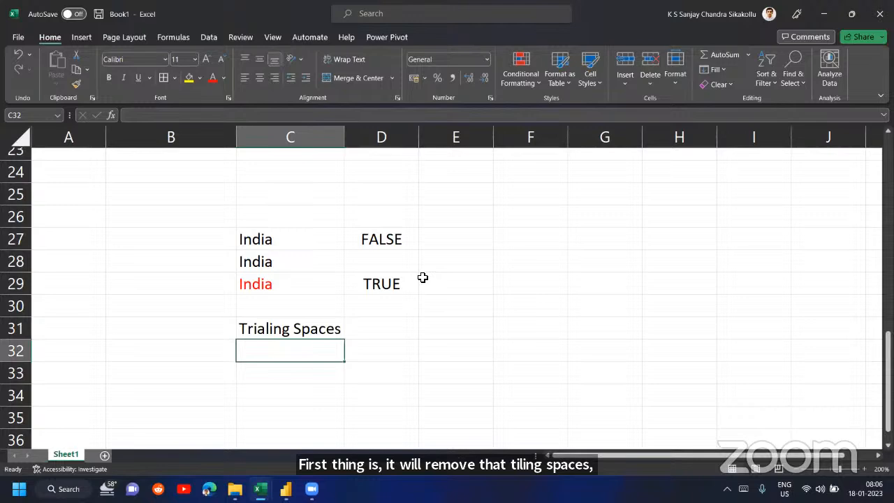
pyautogui.press('Up')
pyautogui.press('Delete')
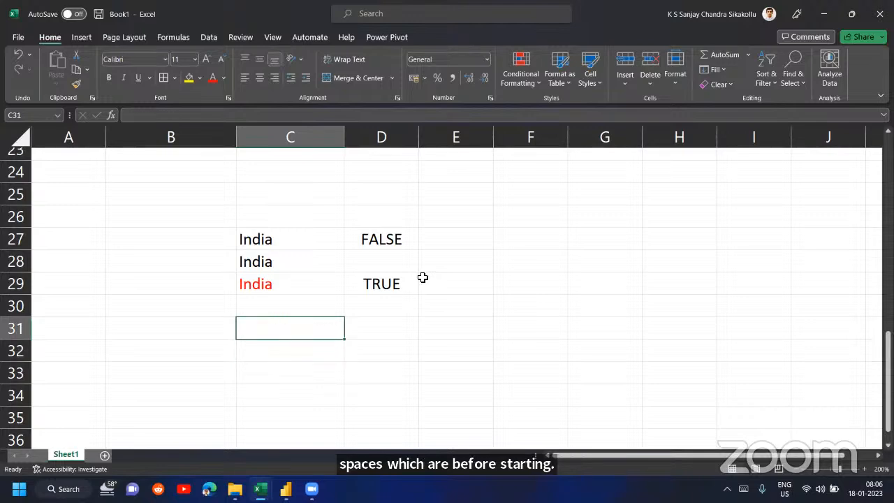
# - Enter the note "Remove space before and after" in cell C31
pyautogui.write('Remove space')
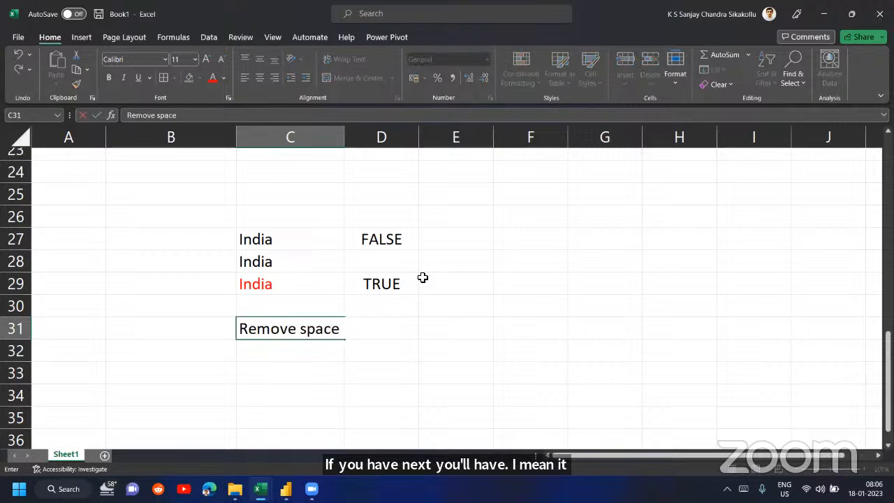
pyautogui.write(' before and after')
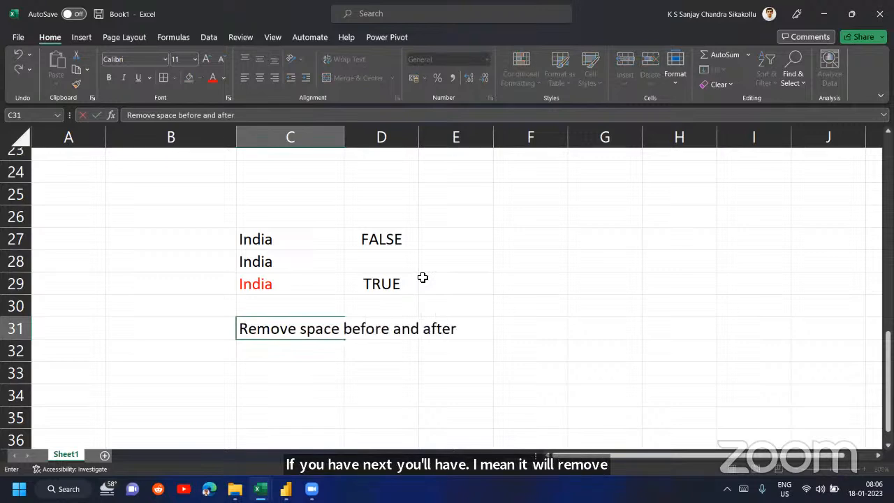
pyautogui.press('Return')
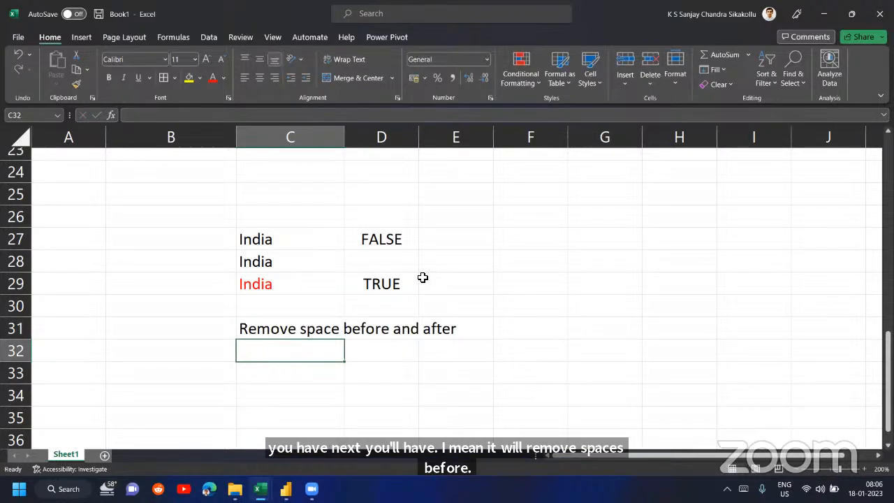
# - Enter United States of America in cell F27, with two spaces before States and several spaces before of
pyautogui.press('Up')
pyautogui.press('Up')
pyautogui.press('Up')
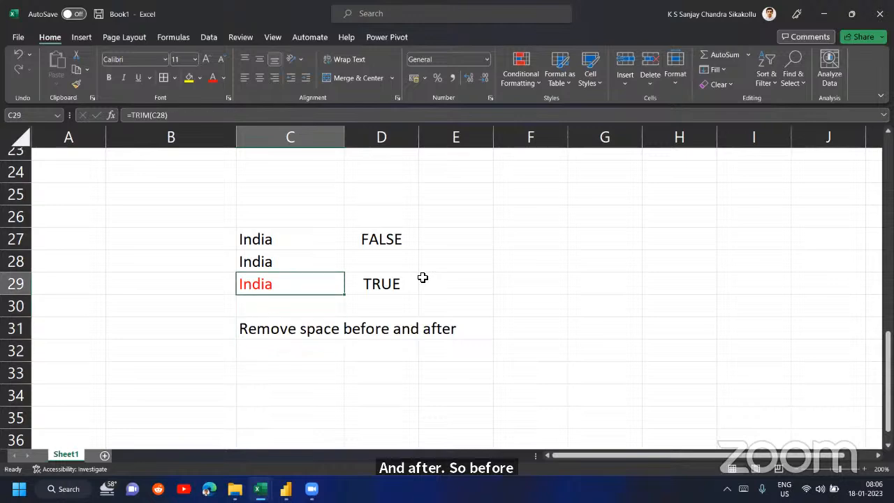
pyautogui.press('Right')
pyautogui.press('Right')
pyautogui.press('Right')
pyautogui.press('Up')
pyautogui.press('Up')
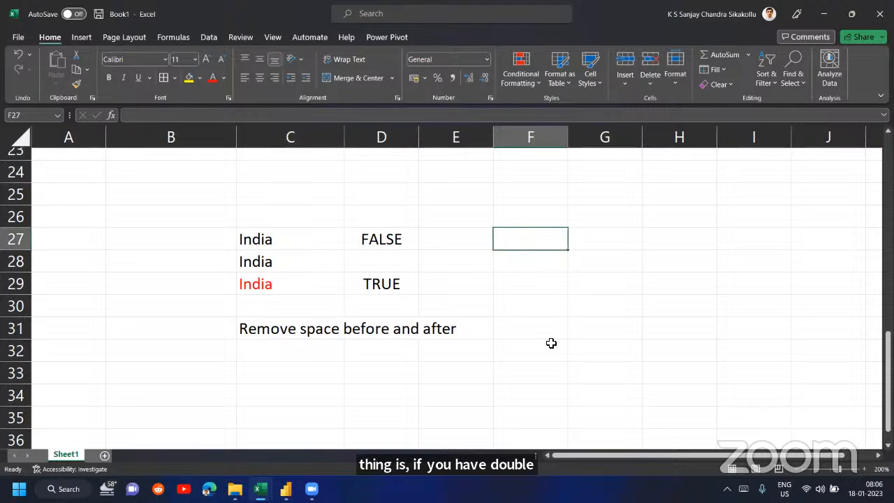
pyautogui.write('United ')
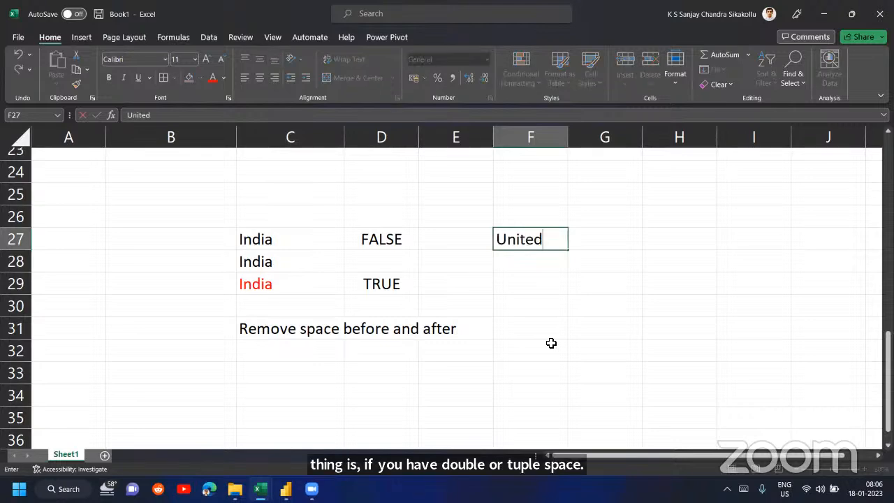
pyautogui.write(' States')
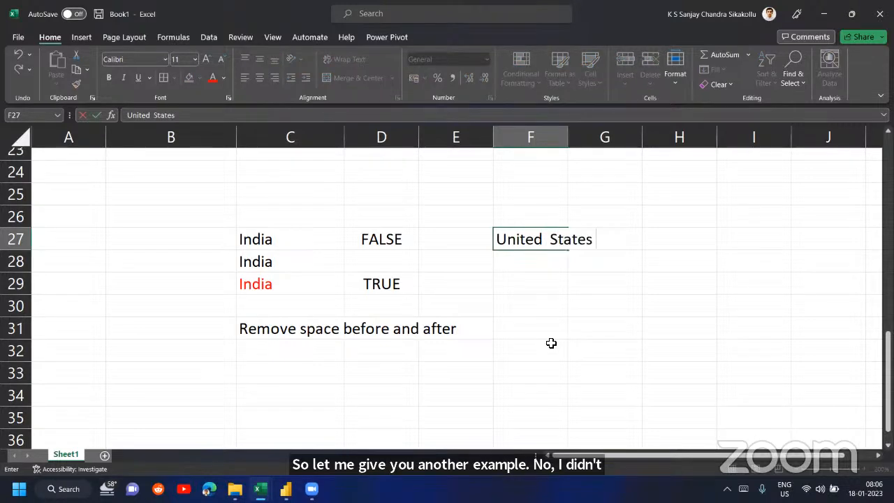
pyautogui.write('     of America')
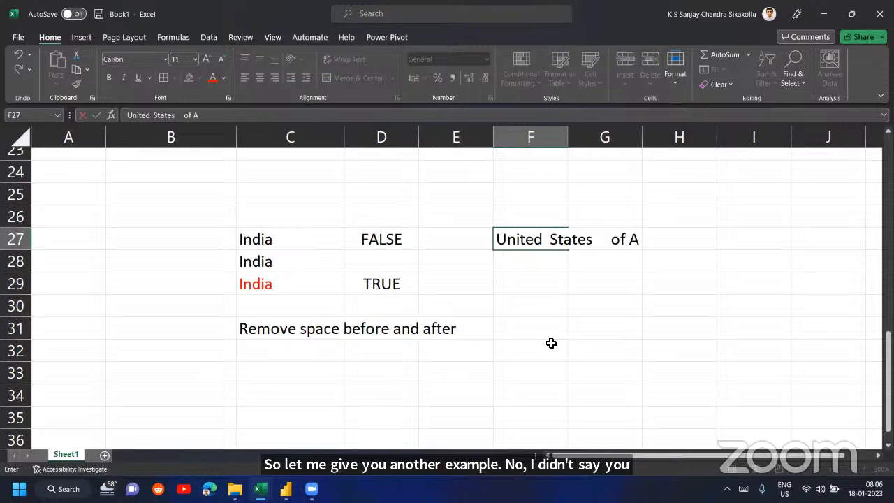
pyautogui.press('Return')
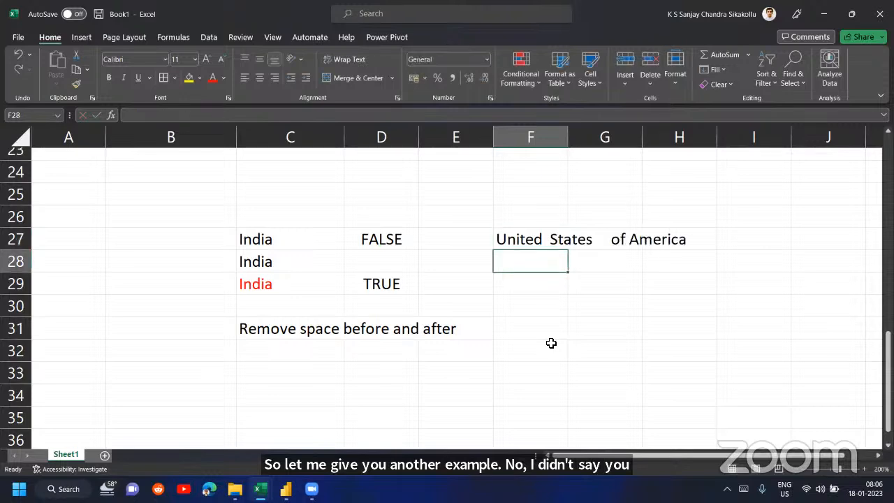
# - Enter a TRIM formula in cell F28 that cleans the extra spaces from the text in F27
pyautogui.write('=TRIM(')
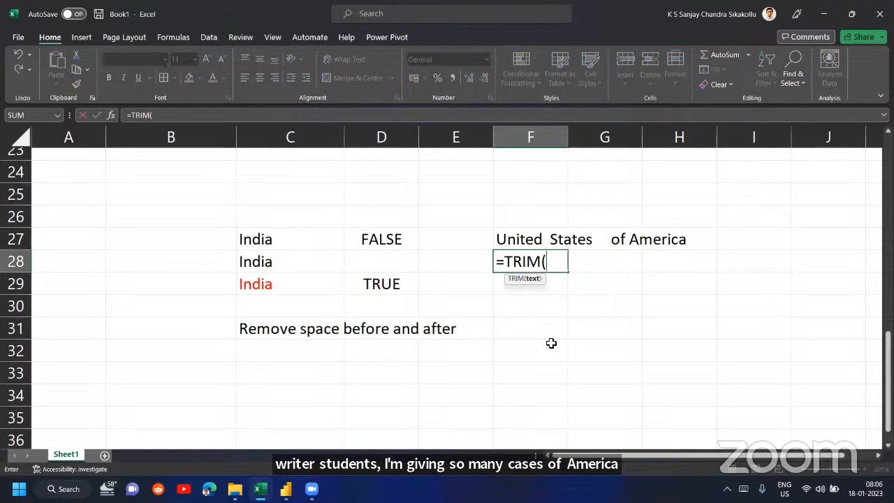
pyautogui.press('Up')
pyautogui.press('Return')
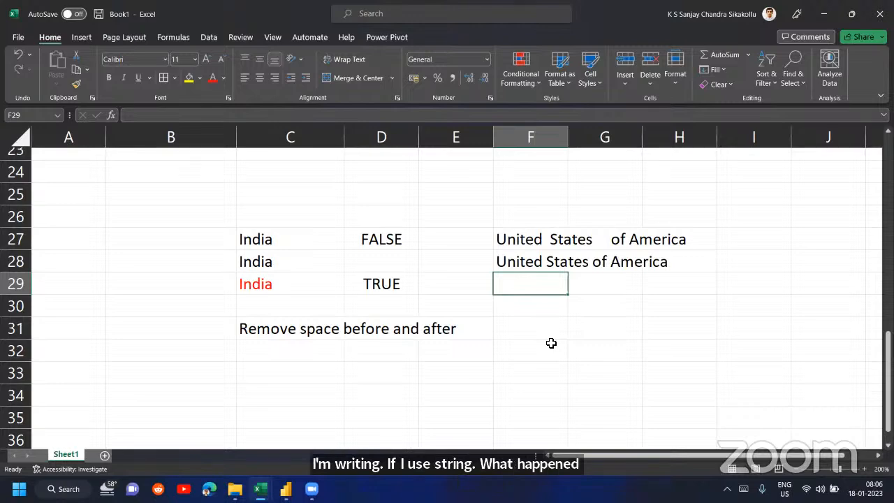
# - Compare the original text in F27 with the TRIM result in F28, and examine the TRIM formula in C29
pyautogui.press('Up')
pyautogui.press('Up')
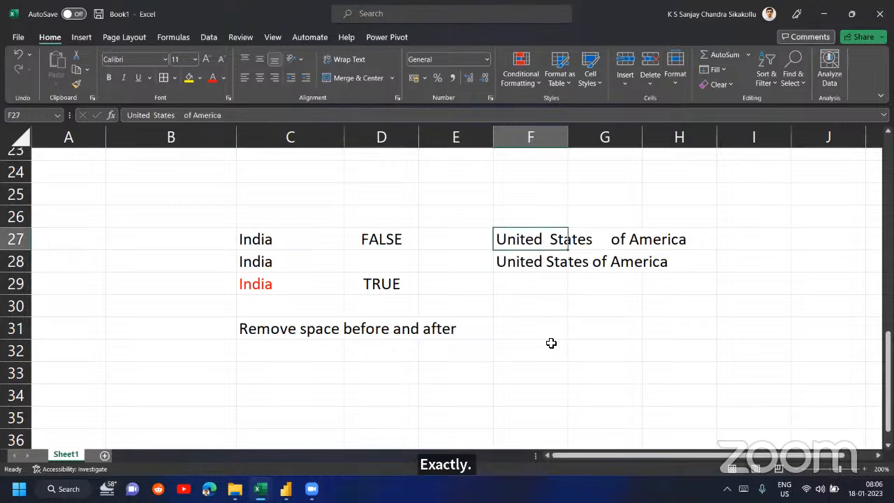
pyautogui.press('Down')
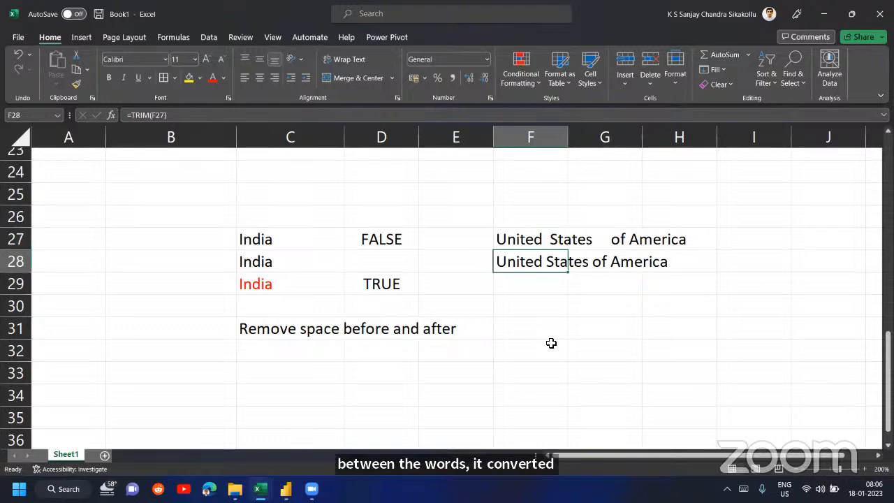
pyautogui.press('Down')
pyautogui.press('Down')
pyautogui.press('Left')
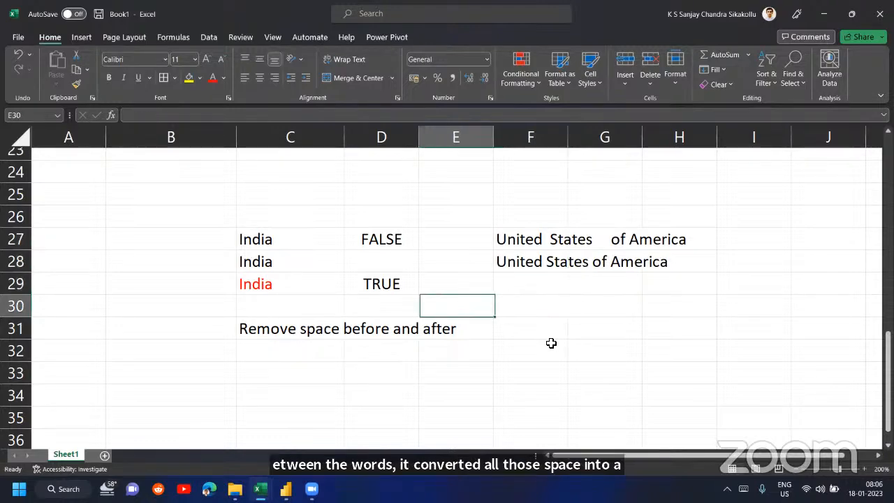
pyautogui.press('Left')
pyautogui.press('Left')
pyautogui.press('Up')
pyautogui.press('F2')
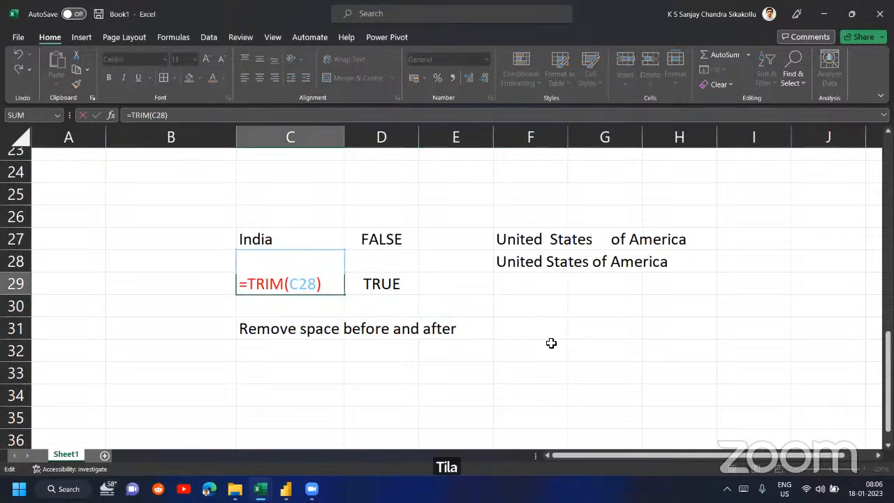
pyautogui.press('Return')
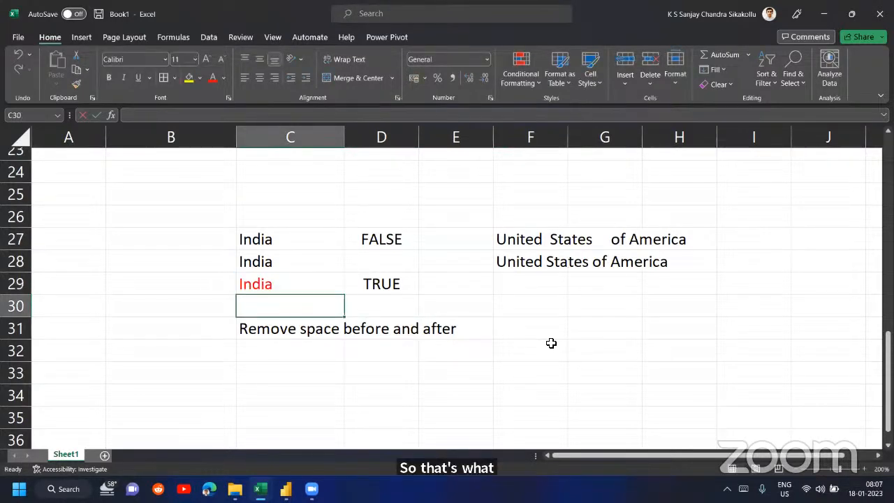
pyautogui.press('Down')
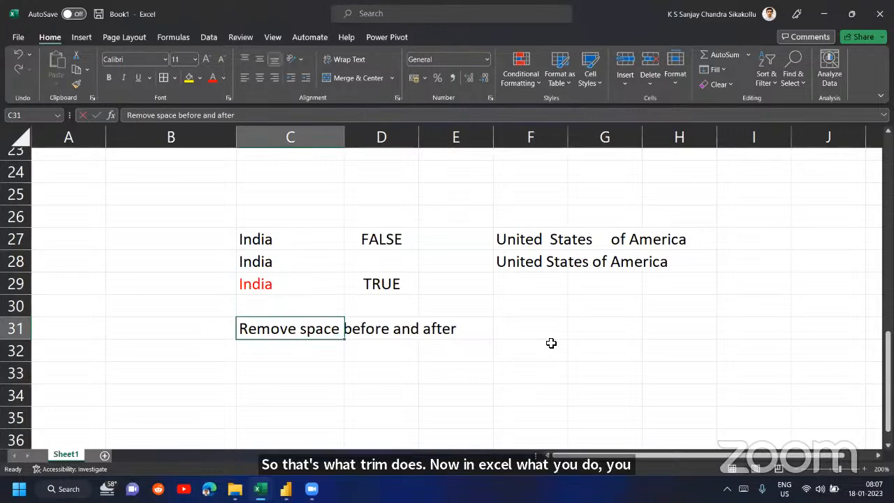
# - Enter an UPPER formula in cell D33 that converts the text in C29 to uppercase
pyautogui.scroll(-2, 552, 343)
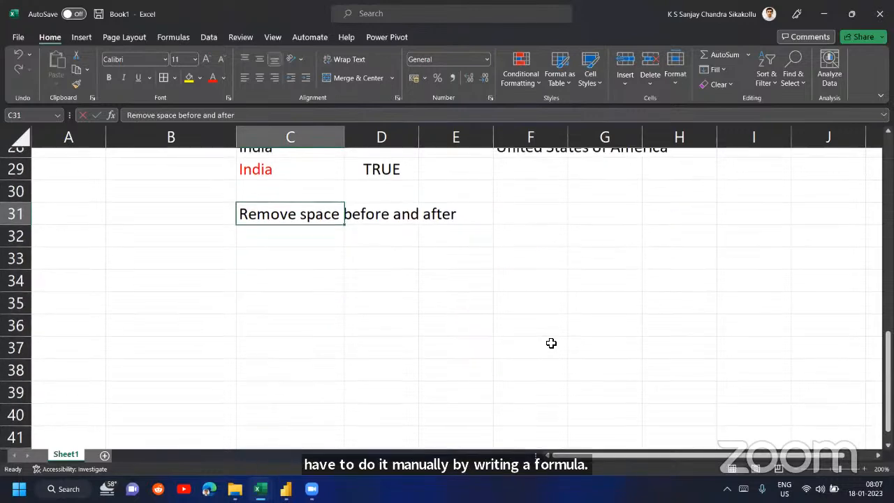
pyautogui.click(376, 259)
pyautogui.write('Up')
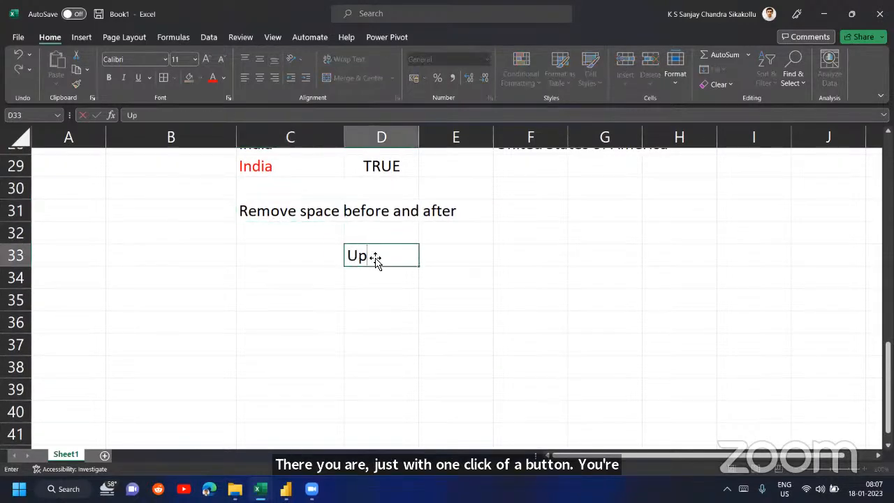
pyautogui.press('BackSpace')
pyautogui.press('BackSpace')
pyautogui.write('=Upp')
pyautogui.press('Tab')
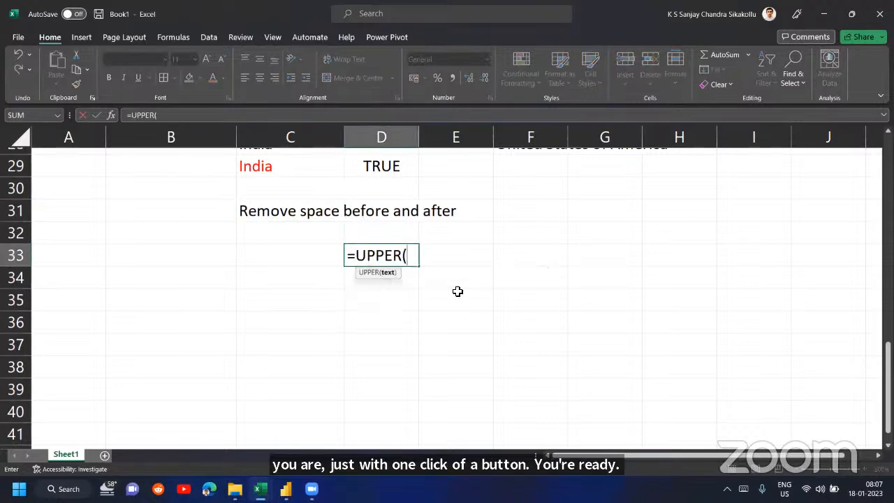
pyautogui.press('Up')
pyautogui.press('Up')
pyautogui.press('Up')
pyautogui.press('Left')
pyautogui.press('Up')
pyautogui.press('Return')
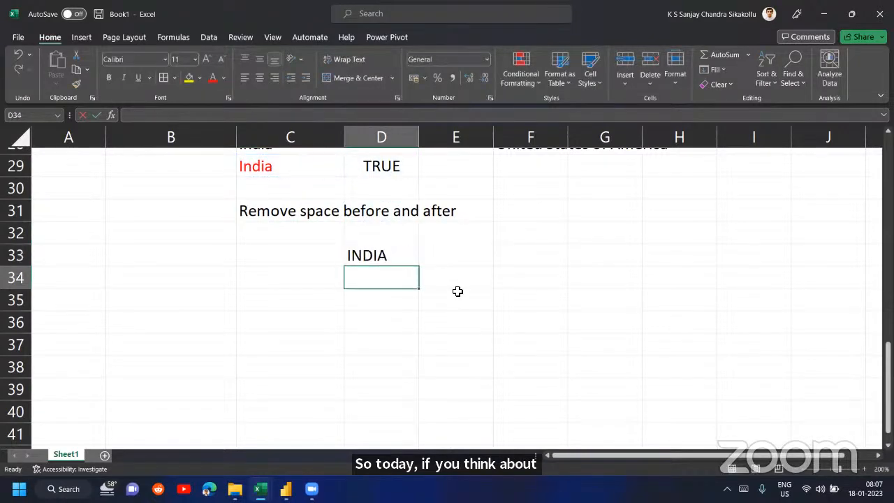
# - Enter a LOWER formula in cell D34 that converts the text in C29 to lowercase
pyautogui.write('=lowe')
pyautogui.press('Tab')
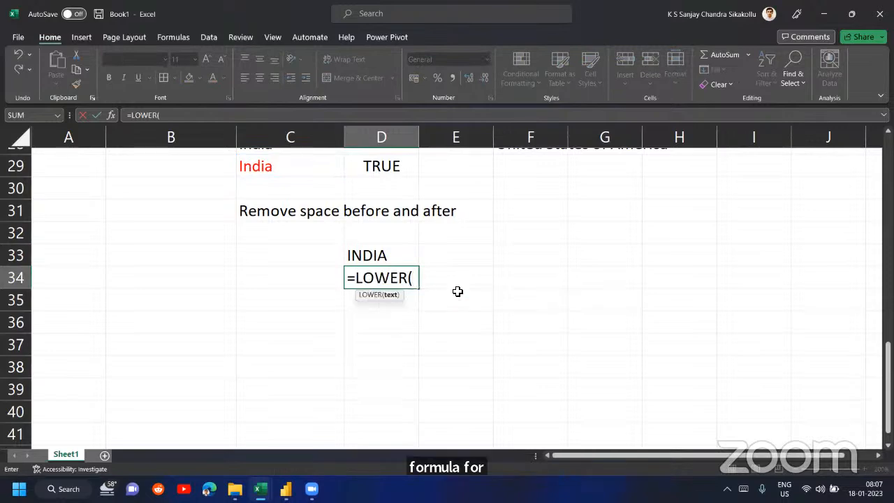
pyautogui.press('Up')
pyautogui.press('Up')
pyautogui.press('Up')
pyautogui.press('Up')
pyautogui.press('Up')
pyautogui.press('Left')
pyautogui.press('Return')
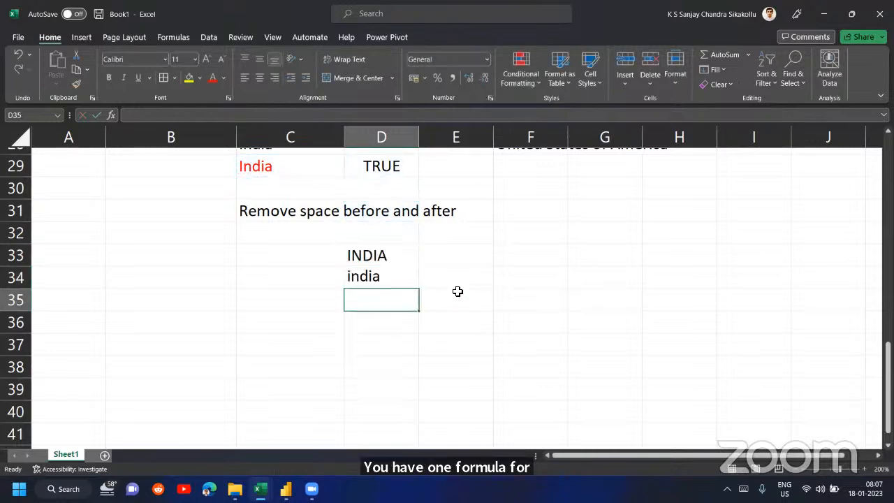
# - Enter the formula =PROPER(C29) in cell D35
pyautogui.write('=Por')
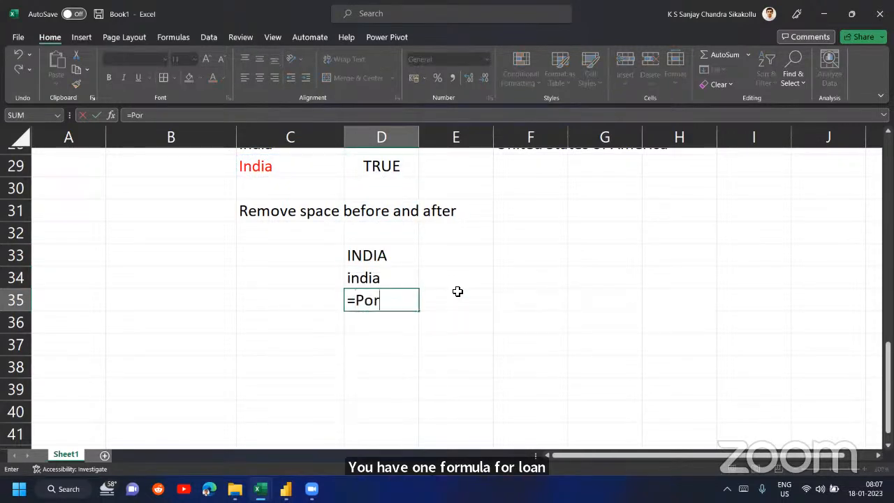
pyautogui.press('BackSpace')
pyautogui.press('BackSpace')
pyautogui.write('rop')
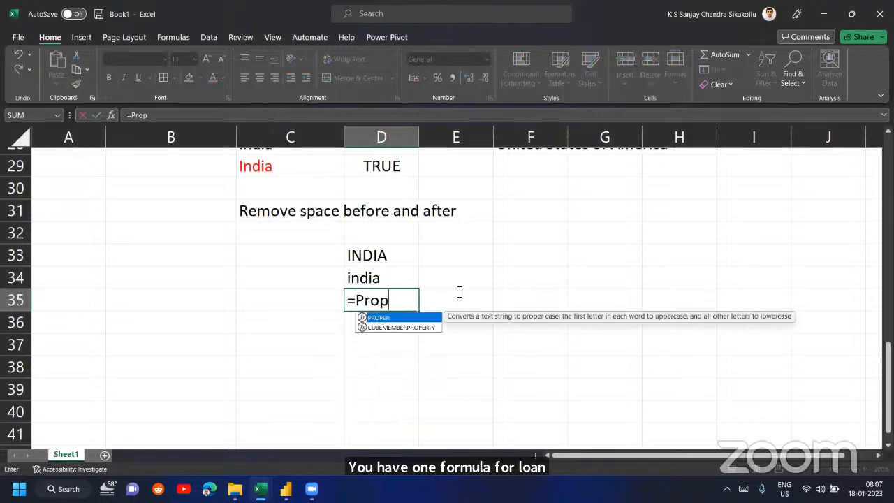
pyautogui.press('Tab')
pyautogui.press('Up')
pyautogui.press('Up')
pyautogui.press('Up')
pyautogui.press('Up')
pyautogui.press('Up')
pyautogui.press('Up')
pyautogui.press('Left')
pyautogui.write(')')
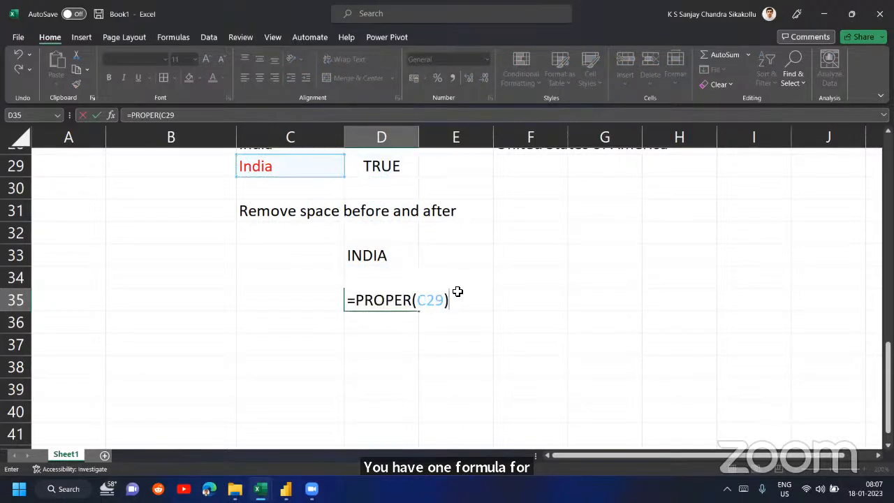
pyautogui.press('Return')
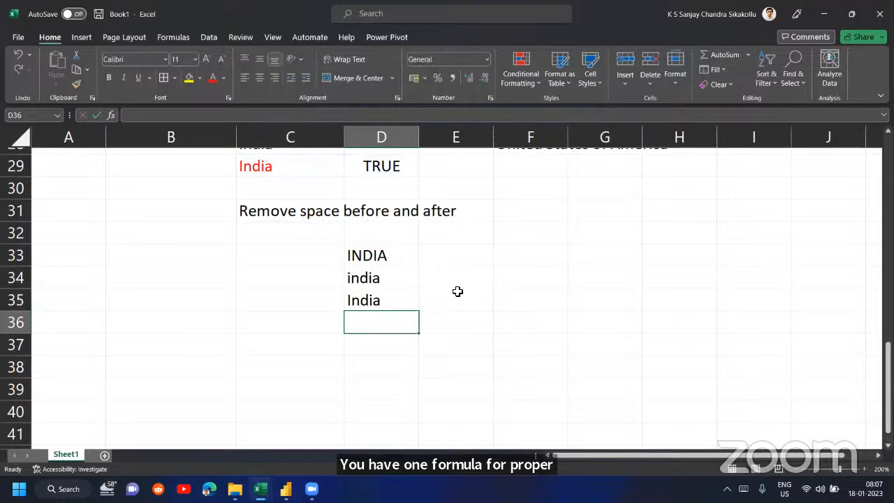
# - Enter the formula =TRIM(C28) in cell D36
pyautogui.write('=TRIM(')
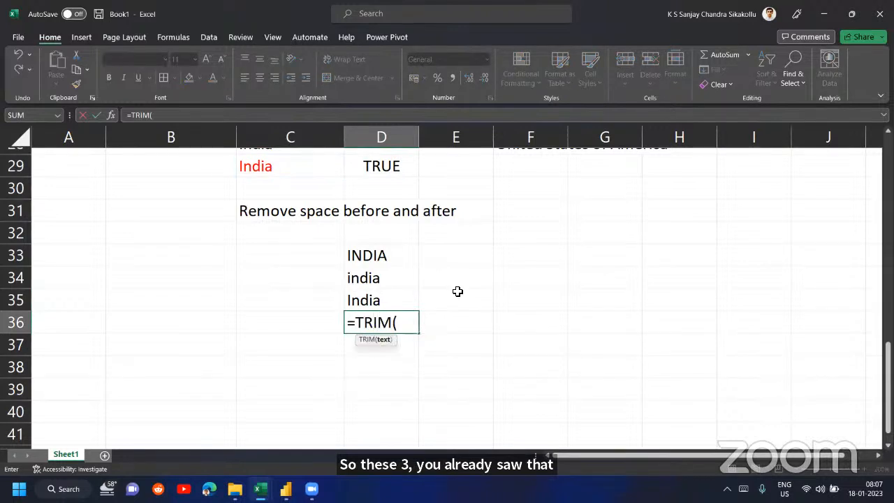
pyautogui.press('Up')
pyautogui.press('Up')
pyautogui.press('Up')
pyautogui.press('Up')
pyautogui.press('Up')
# - Replace the formula in cell D36 with a TRIM of the United States of America text in F27
pyautogui.press('Up')
pyautogui.press('Up')
pyautogui.press('Up')
pyautogui.press('Left')
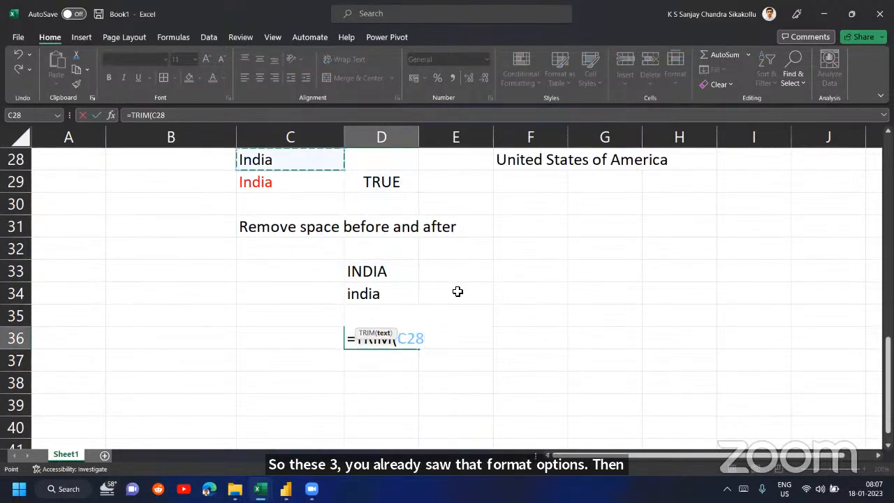
pyautogui.write(')')
pyautogui.press('Return')
pyautogui.press('Up')
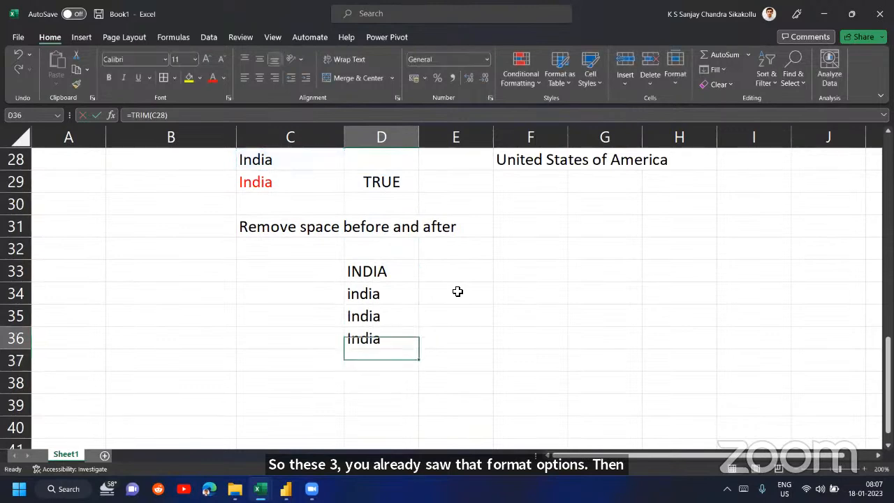
pyautogui.write('=TRIM(')
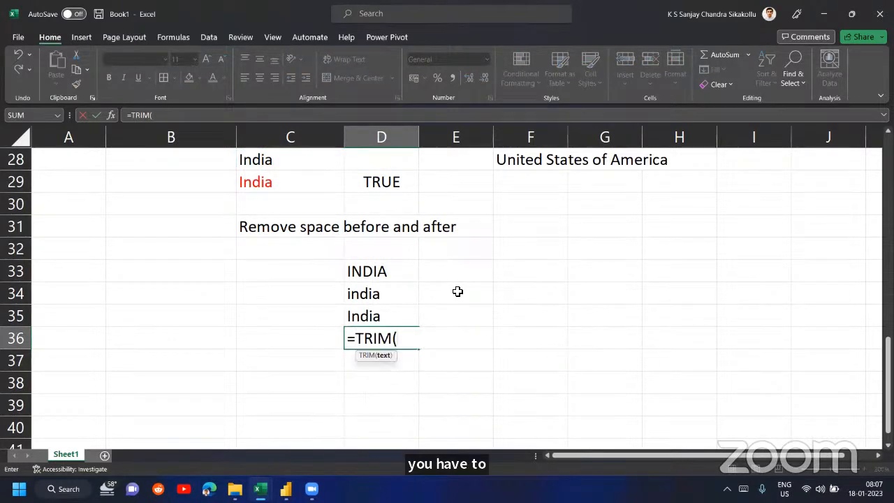
pyautogui.press('Up')
pyautogui.press('Up')
pyautogui.press('Up')
pyautogui.press('Up')
pyautogui.press('Up')
pyautogui.press('Up')
pyautogui.press('Up')
pyautogui.press('Up')
pyautogui.press('Up')
pyautogui.press('Right')
pyautogui.press('Right')
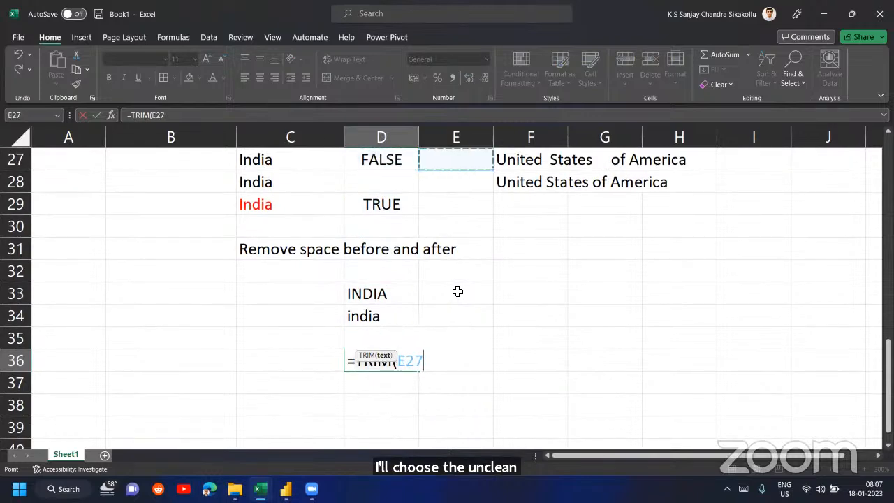
pyautogui.write(')')
pyautogui.press('Return')
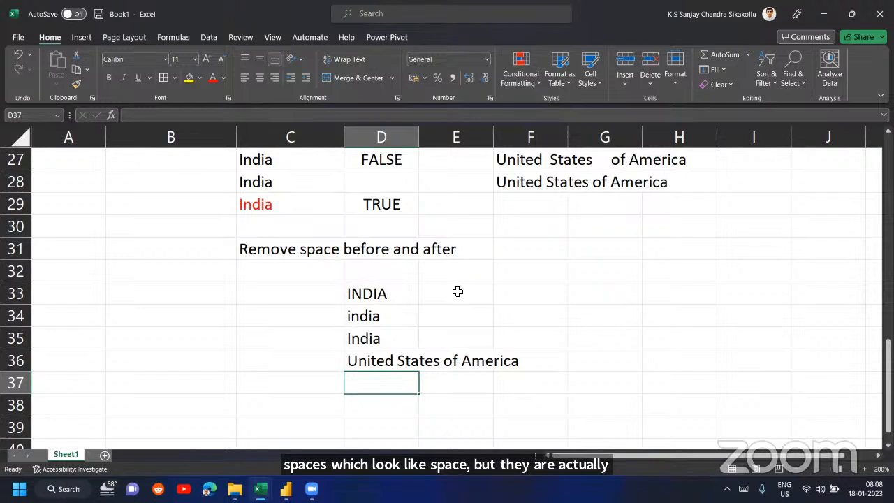
pyautogui.write('=CLE')
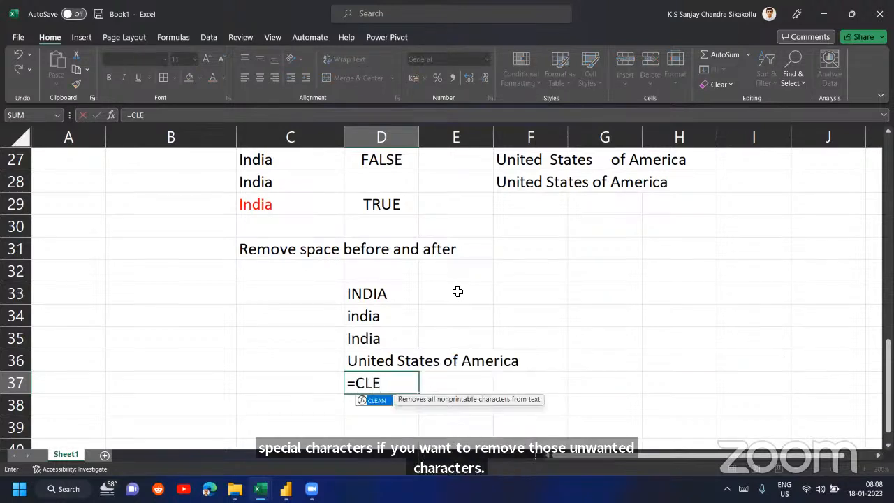
pyautogui.press('Tab')
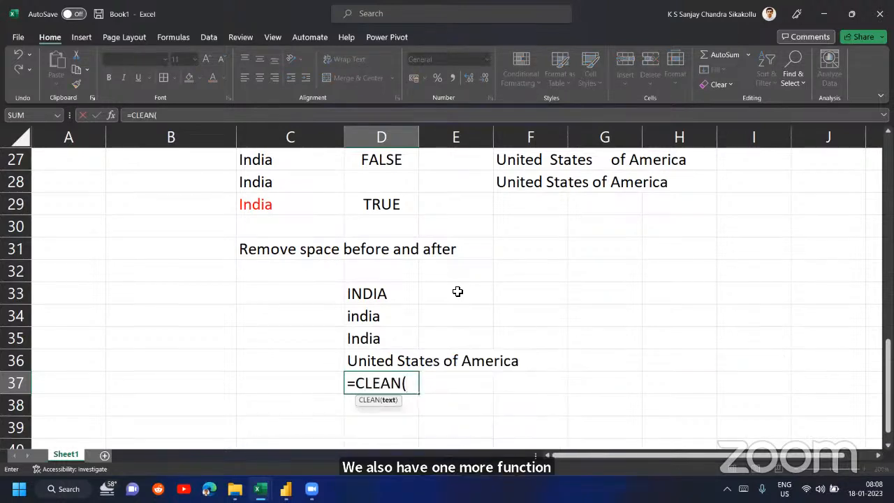
pyautogui.press('BackSpace')
pyautogui.press('BackSpace')
pyautogui.press('BackSpace')
pyautogui.press('BackSpace')
pyautogui.press('BackSpace')
pyautogui.press('BackSpace')
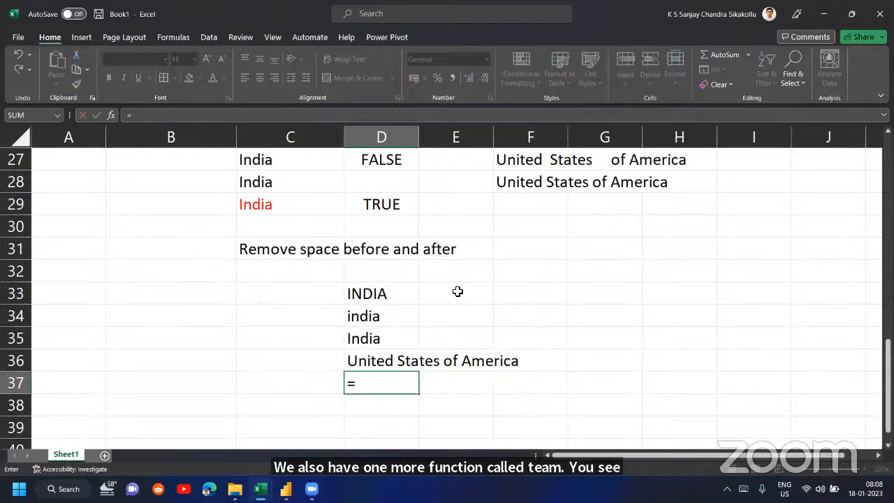
pyautogui.press('Escape')
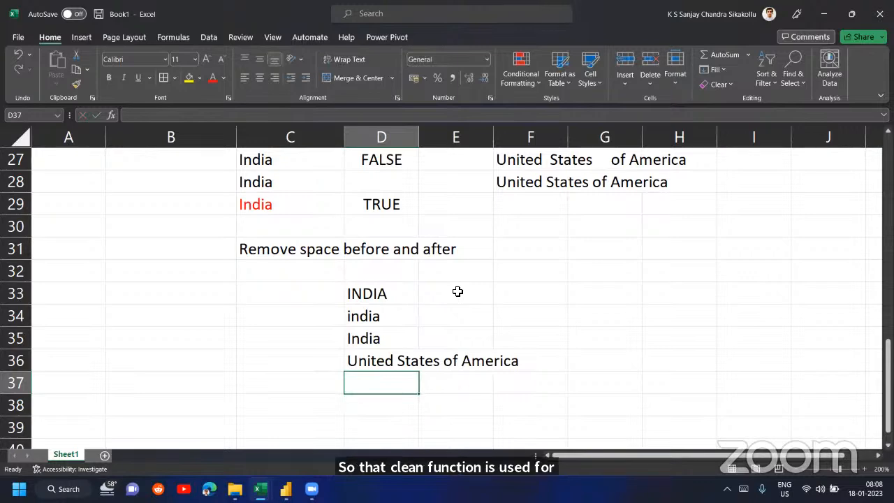
pyautogui.write('=CLE')
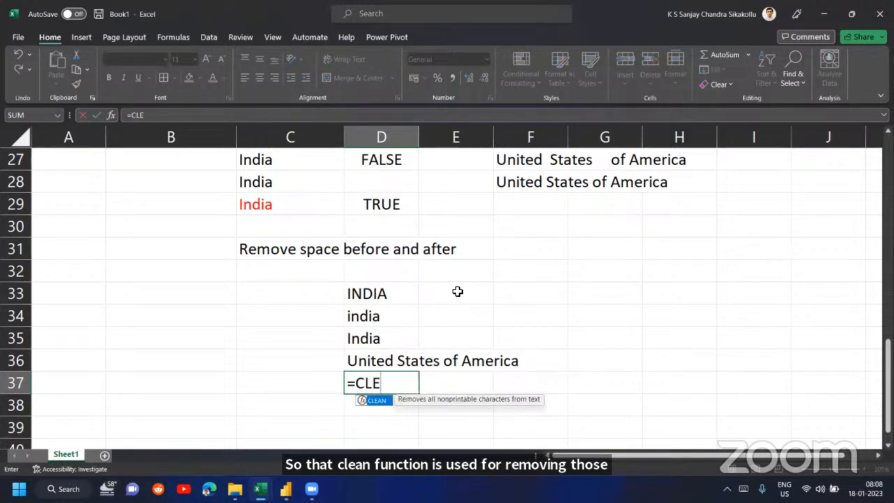
pyautogui.press('BackSpace')
pyautogui.press('BackSpace')
pyautogui.press('BackSpace')
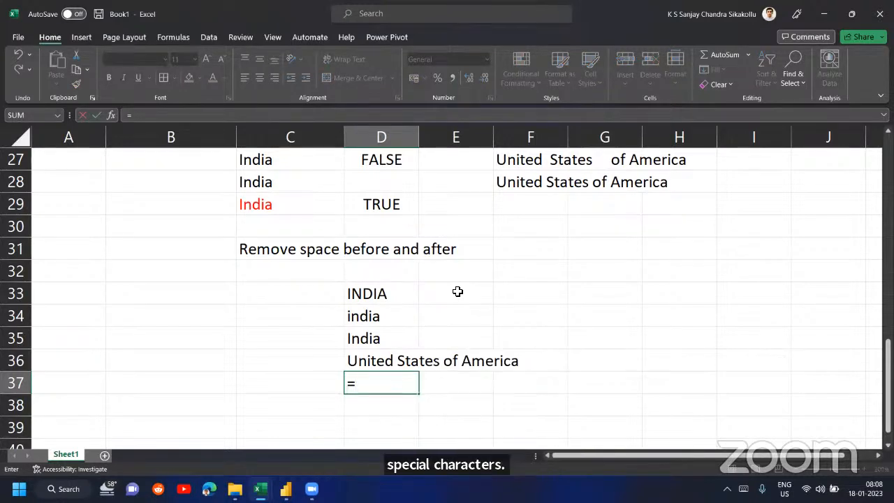
pyautogui.press('Escape')
# - Enter the function names TRIM in cell C38 and CLEAN in cell C39
pyautogui.scroll(-2, 457, 291)
pyautogui.click(301, 292)
pyautogui.write('TRIM')
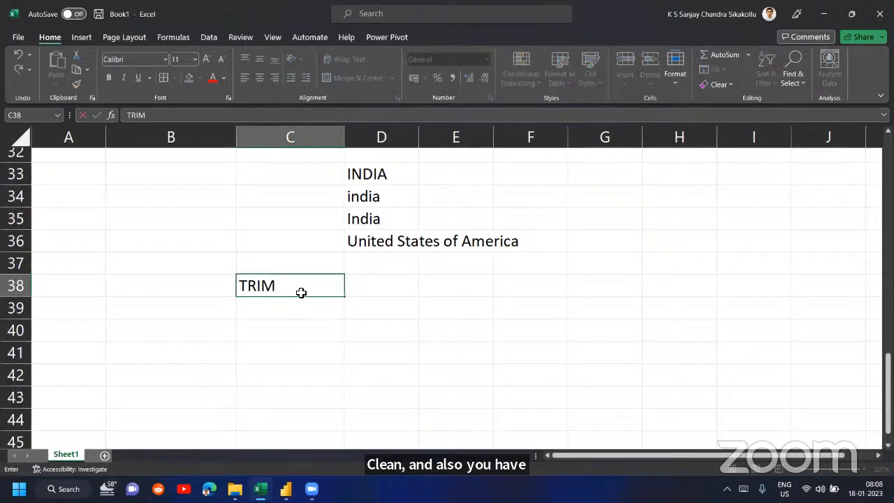
pyautogui.press('Return')
pyautogui.write('CLEAN')
# - Describe the two functions by entering Spaces in cell D38 for TRIM and Special Characters in cell D39 for CLEAN
pyautogui.click(301, 292)
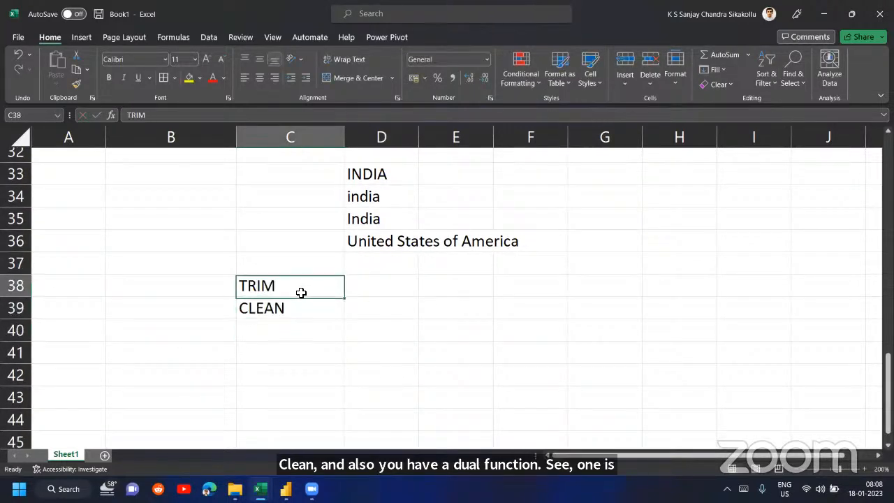
pyautogui.press('Right')
pyautogui.write('Space')
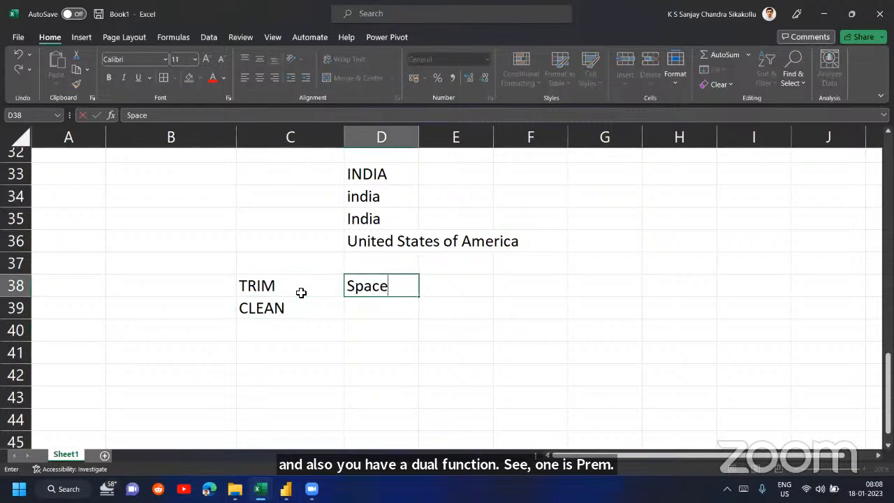
pyautogui.write('s')
pyautogui.press('Return')
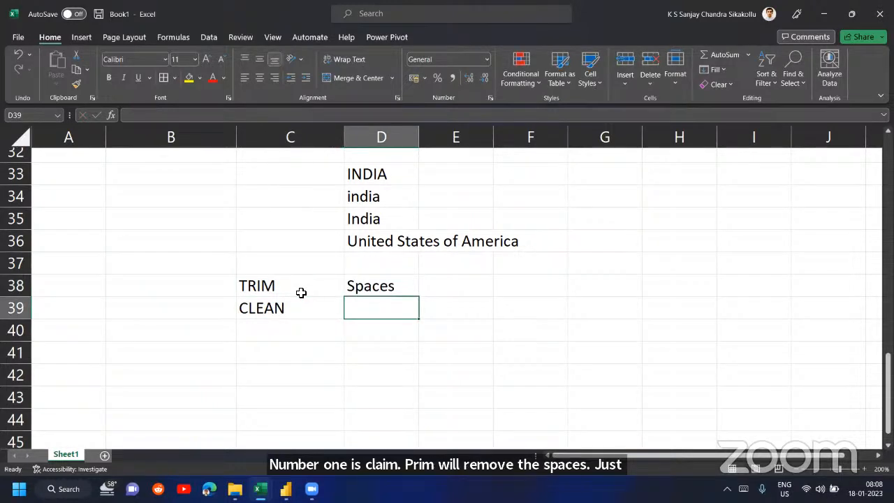
pyautogui.write('Special')
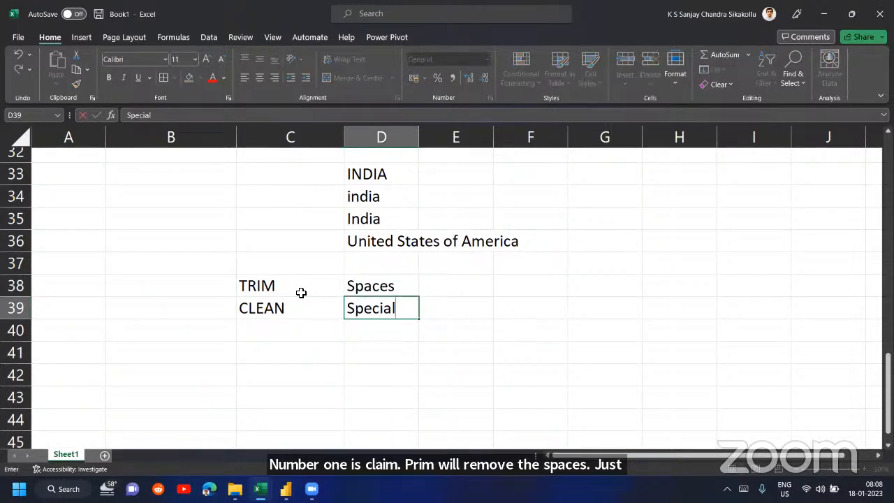
pyautogui.write(' Characters')
pyautogui.press('Return')
pyautogui.press('Up')
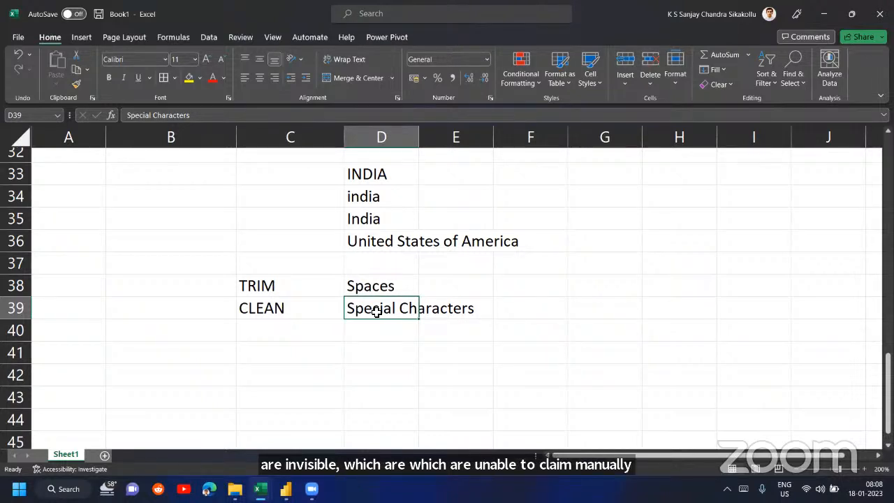
pyautogui.press('Down')
pyautogui.write('=TRIM')
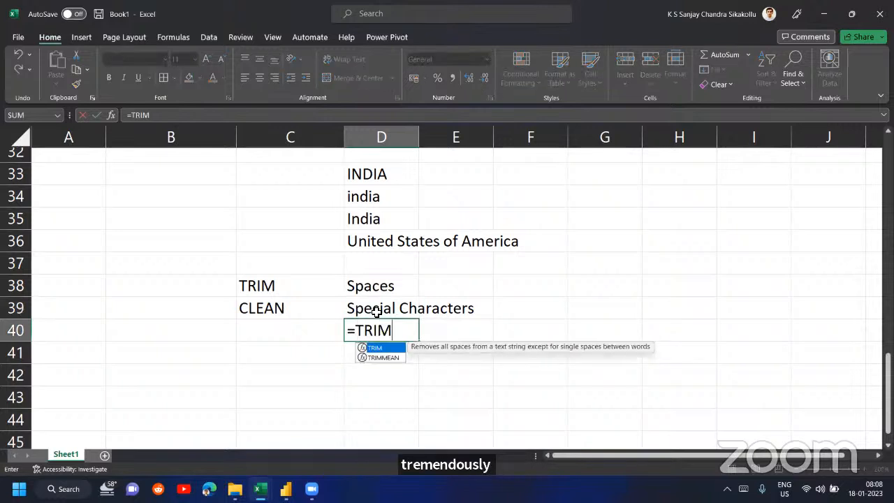
pyautogui.press('Down')
pyautogui.press('BackSpace')
pyautogui.press('BackSpace')
pyautogui.press('BackSpace')
pyautogui.press('BackSpace')
pyautogui.write('C')
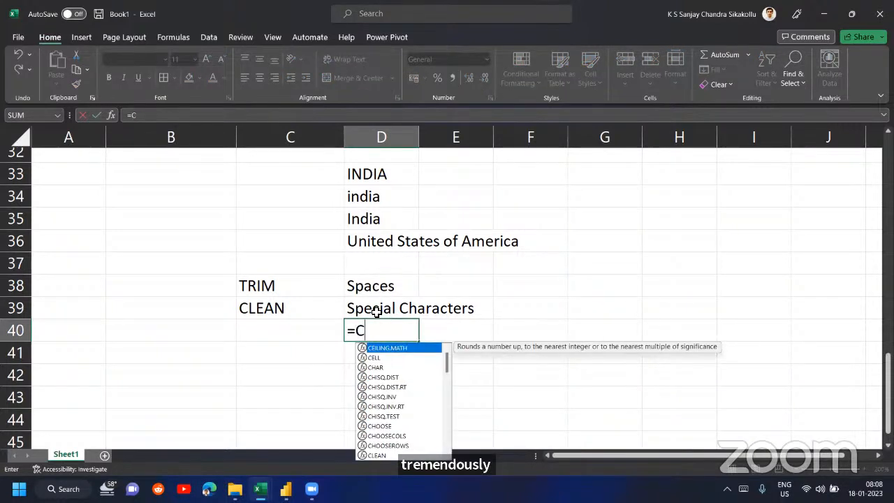
pyautogui.write('LEA')
pyautogui.press('BackSpace')
pyautogui.press('BackSpace')
pyautogui.press('BackSpace')
pyautogui.press('BackSpace')
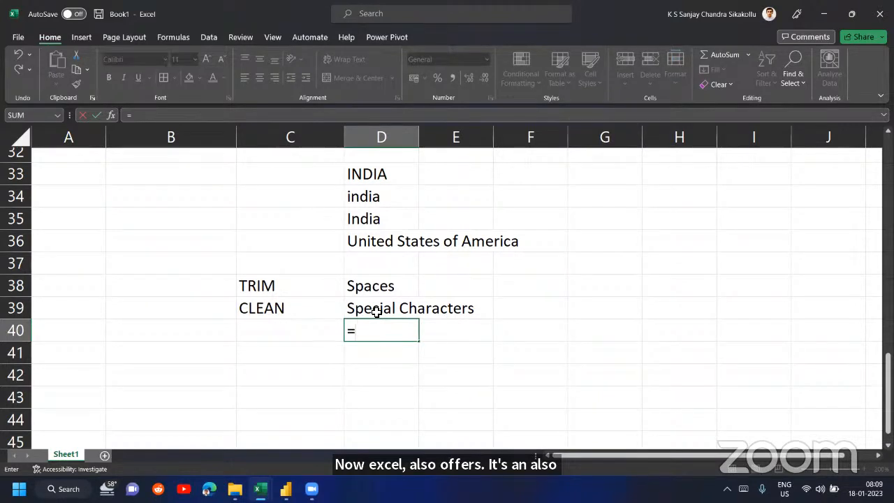
pyautogui.write('TRIM')
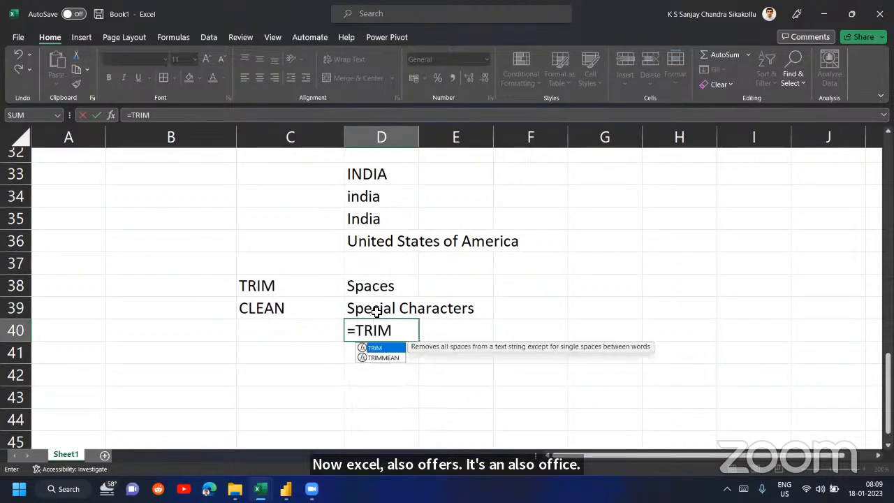
pyautogui.press('BackSpace')
pyautogui.press('BackSpace')
pyautogui.press('BackSpace')
pyautogui.press('BackSpace')
pyautogui.press('BackSpace')
pyautogui.press('Escape')
pyautogui.click(377, 311)
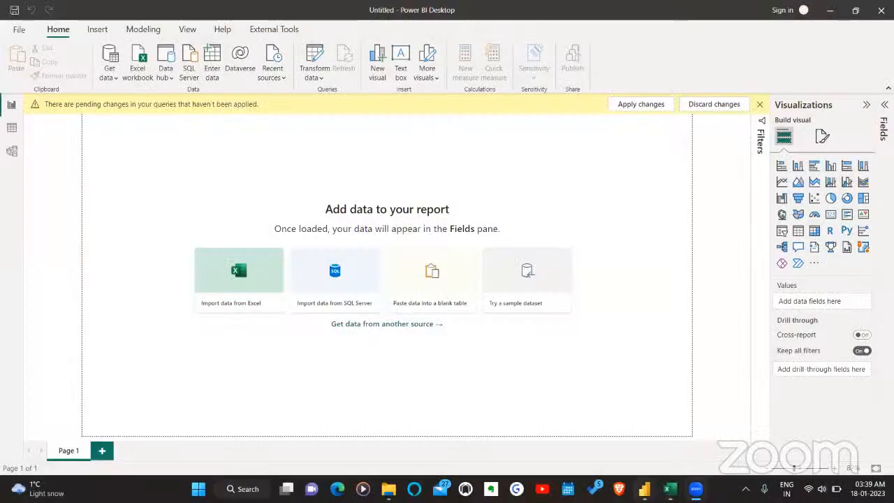
# - Switch to the Power Query Editor and show the Transform options for the Ship Mode column
pyautogui.moveTo(644, 489)
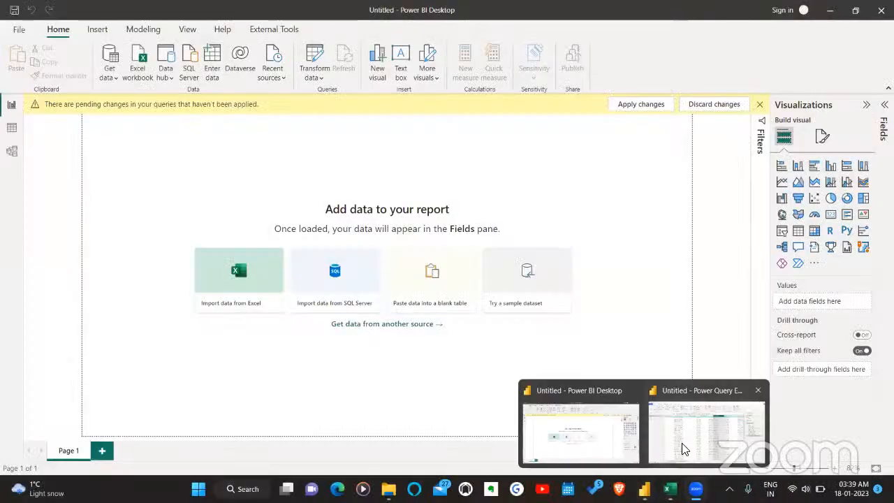
pyautogui.click(685, 449)
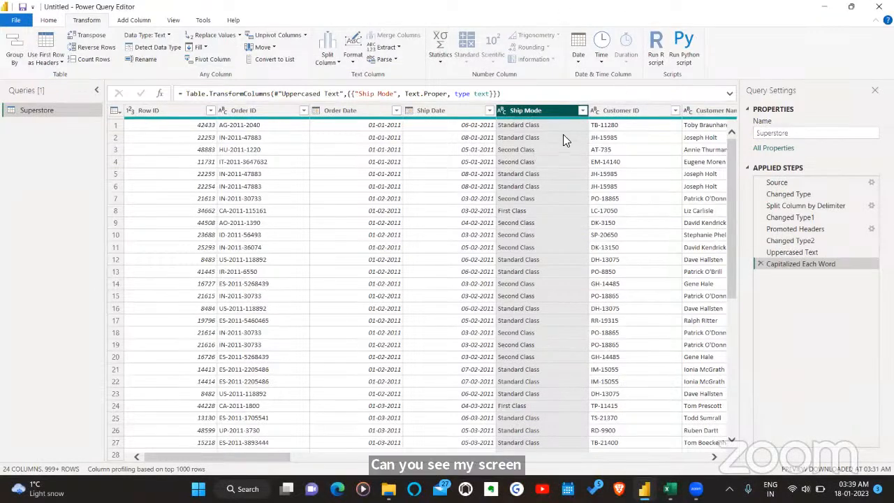
pyautogui.rightClick(533, 110)
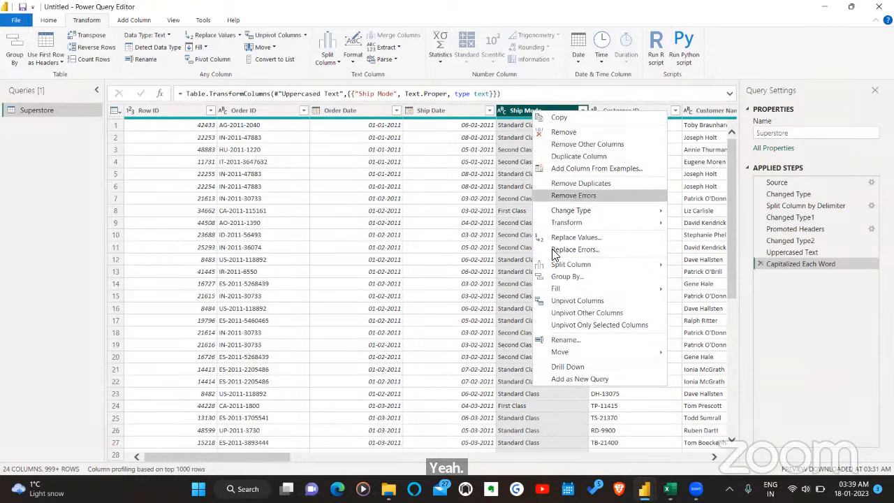
pyautogui.moveTo(572, 224)
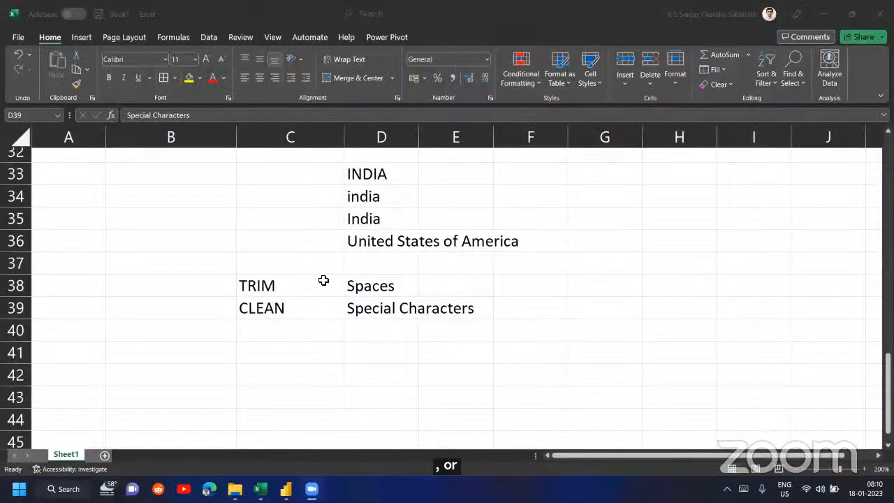
# - Switch to Microsoft Edge, search the web for india central government power, and open the Ministry of Power result
pyautogui.click(323, 281)
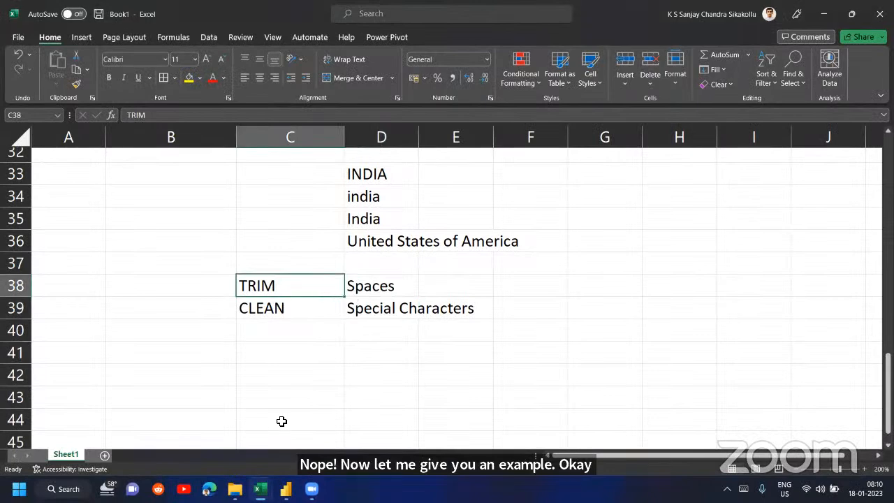
pyautogui.click(209, 489)
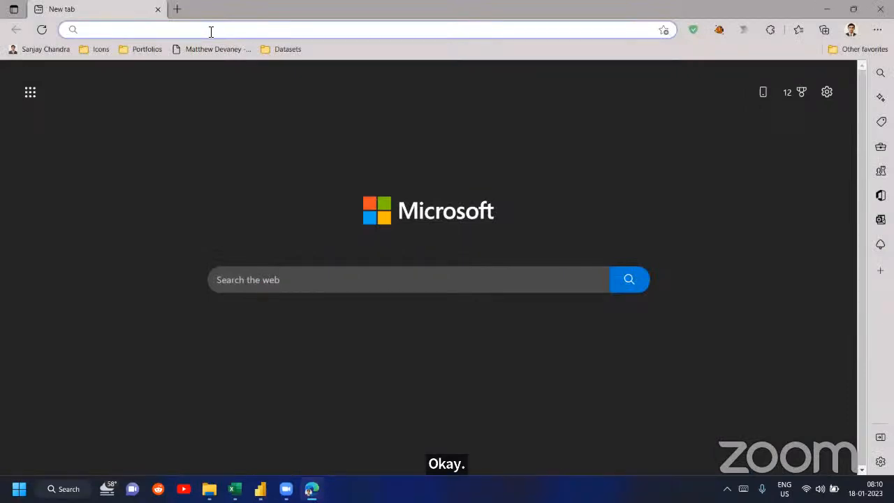
pyautogui.write('india central')
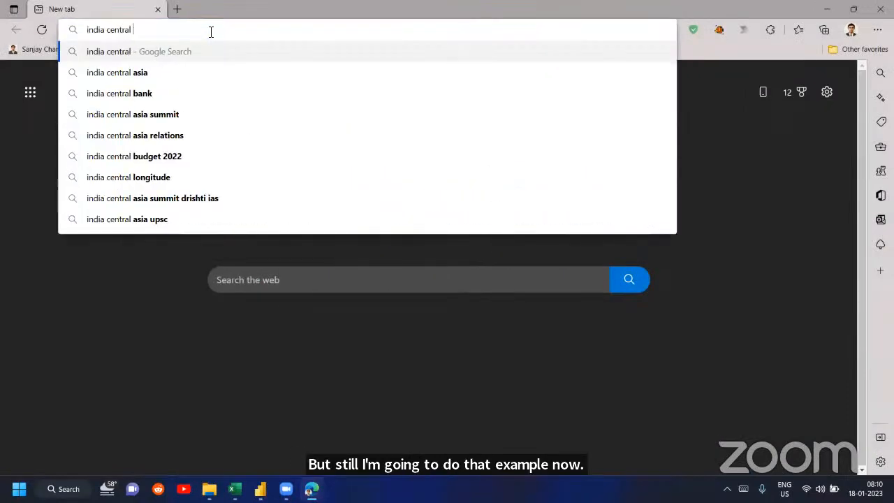
pyautogui.write(' government')
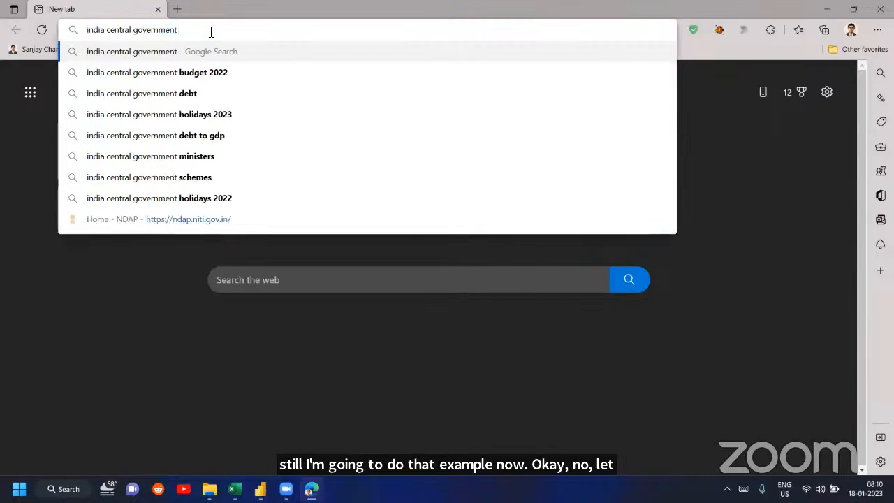
pyautogui.write(' power')
pyautogui.press('Return')
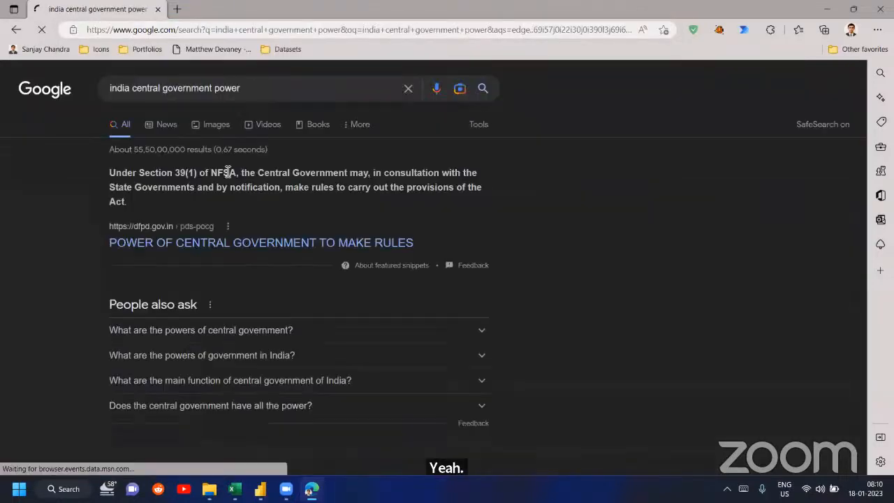
pyautogui.scroll(-4, 268, 200)
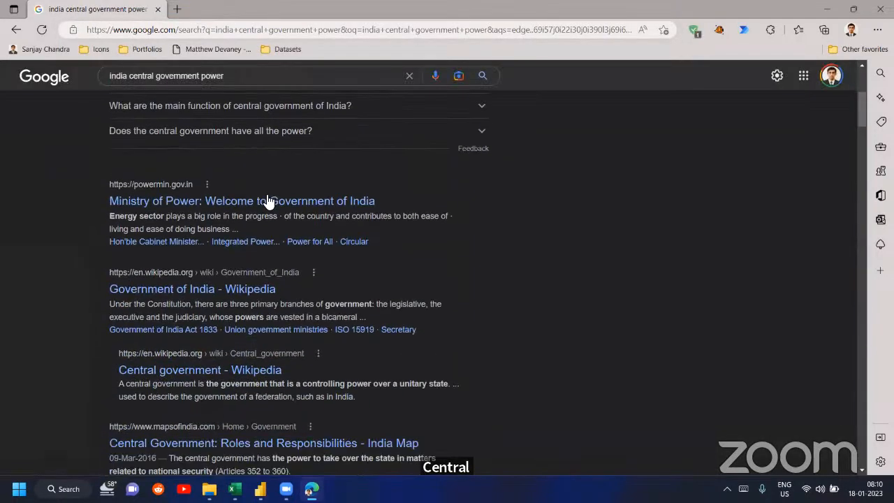
pyautogui.click(258, 203)
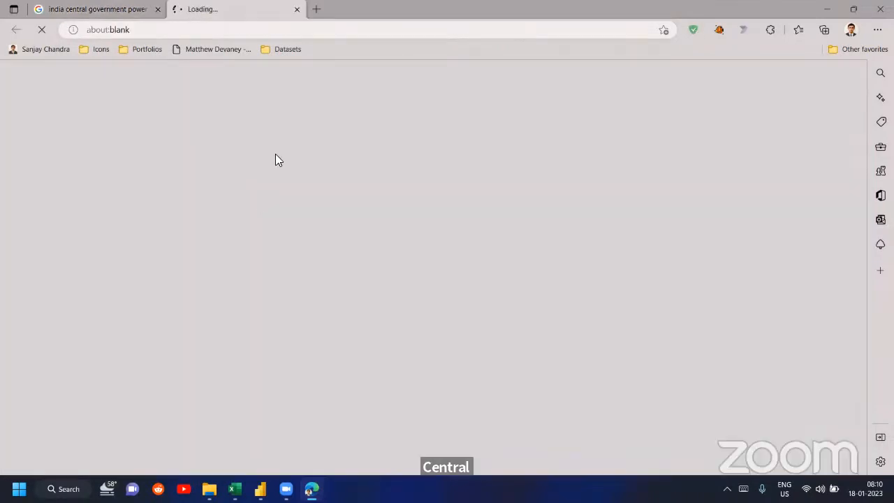
# - Search the web for central power authority india and look over the Central Electricity Authority home page
pyautogui.click(97, 9)
pyautogui.click(130, 30)
pyautogui.write('centr')
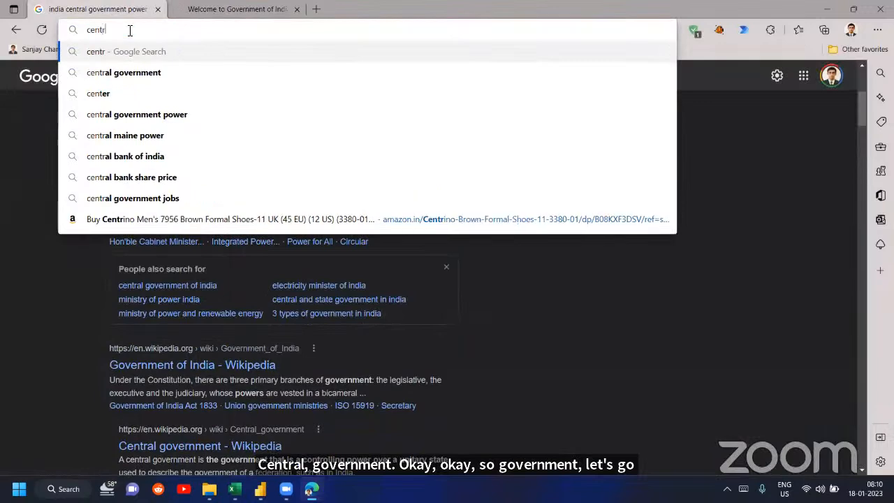
pyautogui.write('al power authority india')
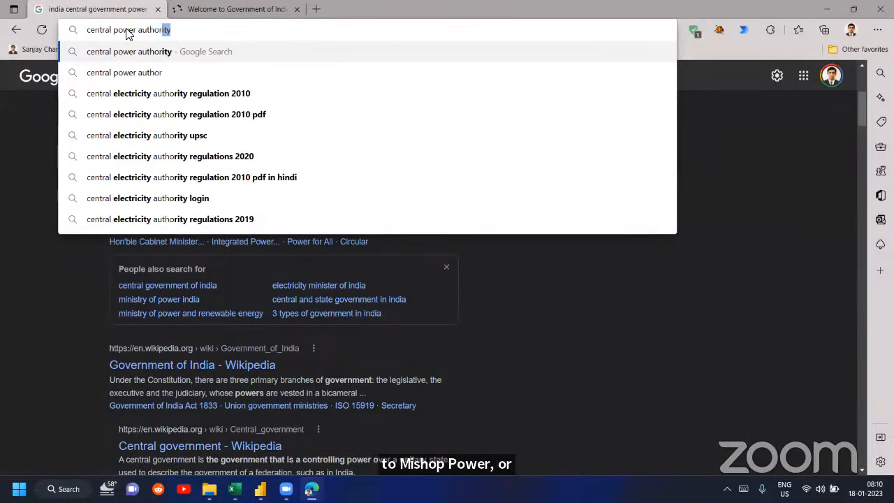
pyautogui.press('Return')
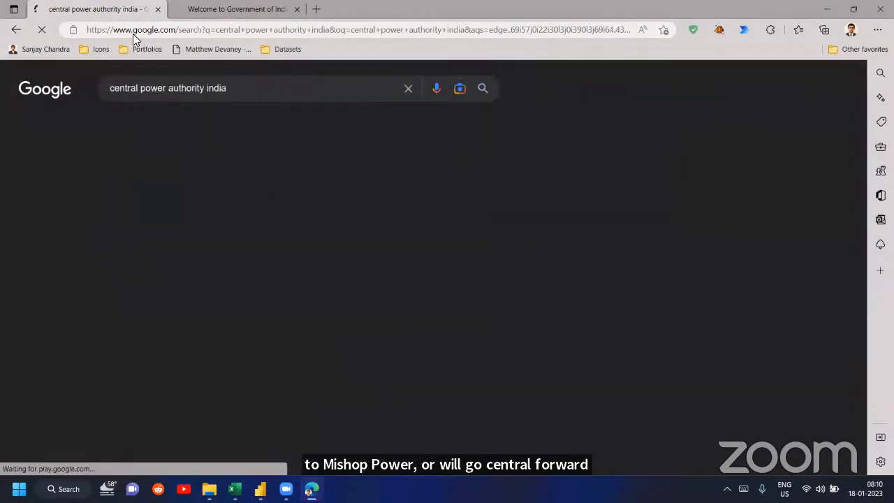
pyautogui.click(236, 189)
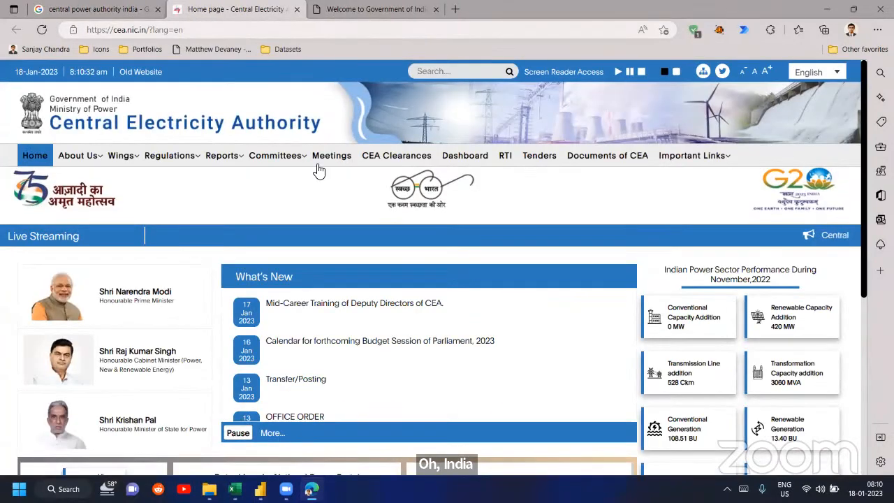
pyautogui.moveTo(305, 218)
pyautogui.scroll(-6, 305, 223)
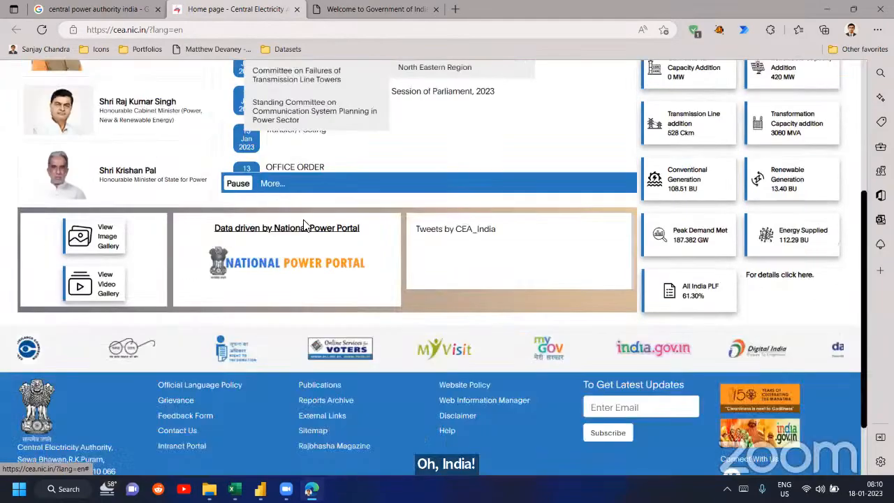
pyautogui.scroll(6, 300, 253)
# - Refine the web search to central power authority india api and open the API for Central Electricity Authority Data page
pyautogui.click(145, 8)
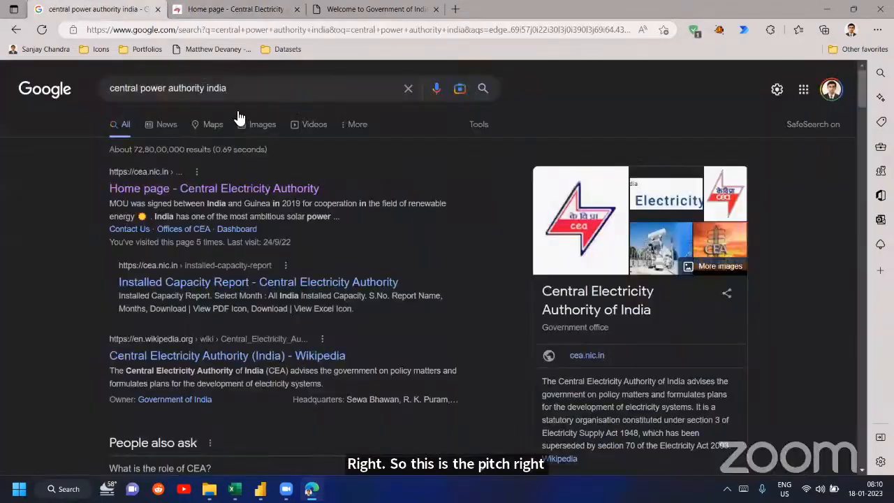
pyautogui.click(232, 89)
pyautogui.write('api')
pyautogui.press('Return')
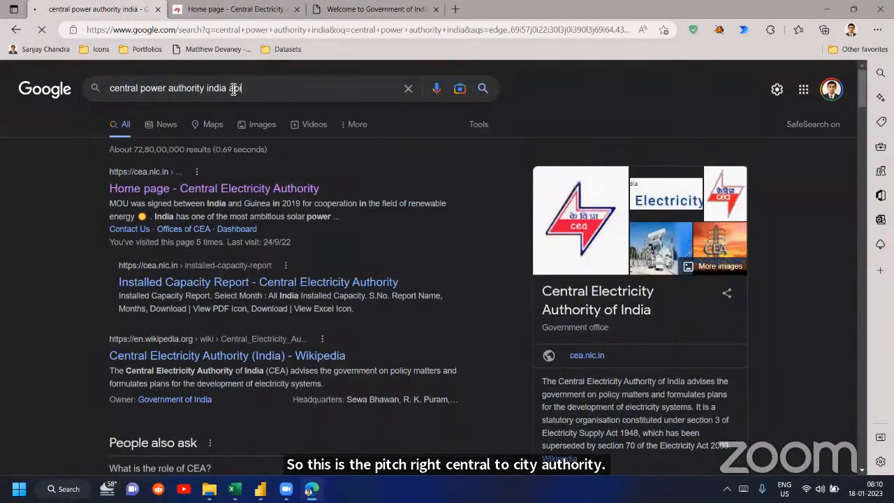
pyautogui.click(228, 189)
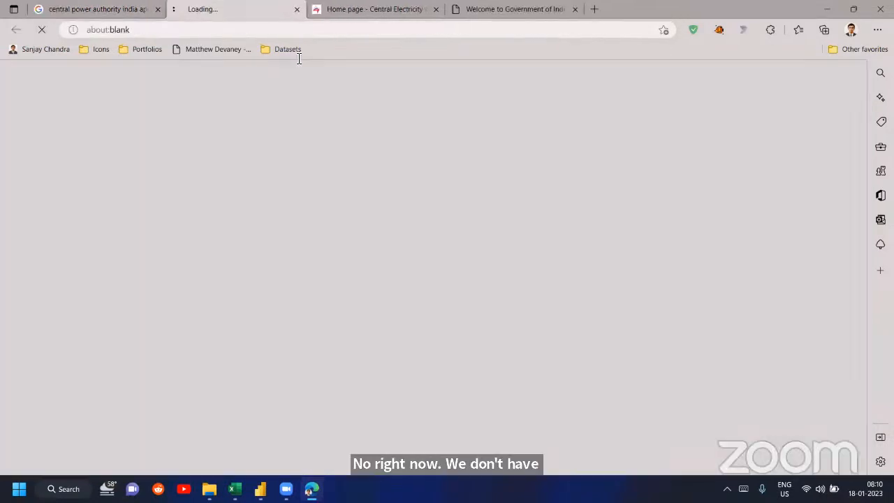
# - Close the Central Electricity Authority home page and the Ministry of Power page
pyautogui.hotkey('ctrl', 'Tab')
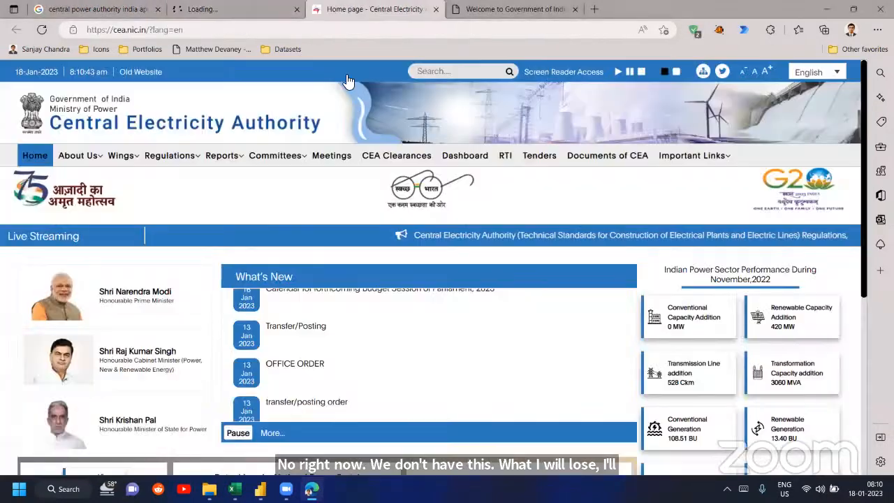
pyautogui.hotkey('ctrl', 'w')
pyautogui.hotkey('ctrl', 'w')
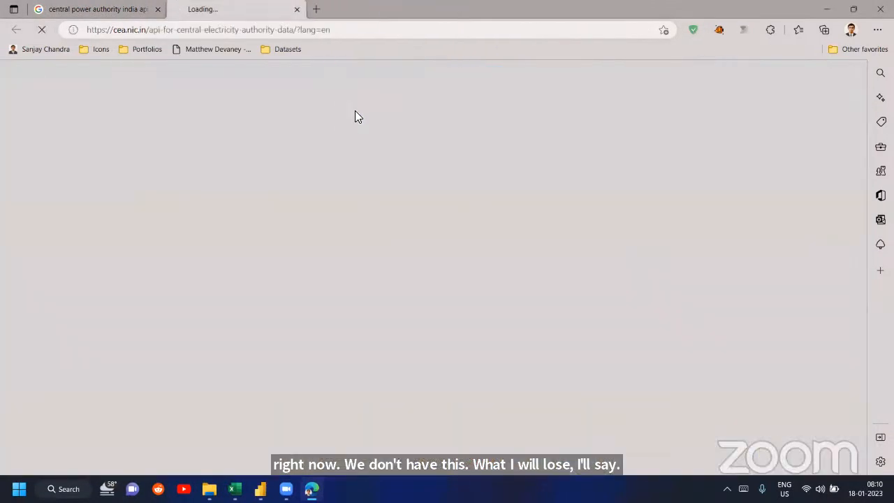
# - Examine the list of datasets offered on the API for Central Electricity Authority Data page
pyautogui.click(128, 8)
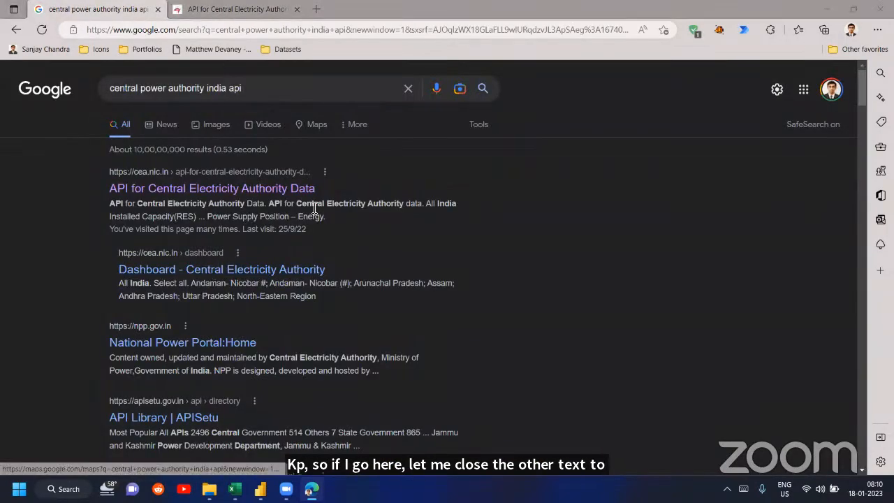
pyautogui.click(236, 9)
pyautogui.scroll(-1, 262, 67)
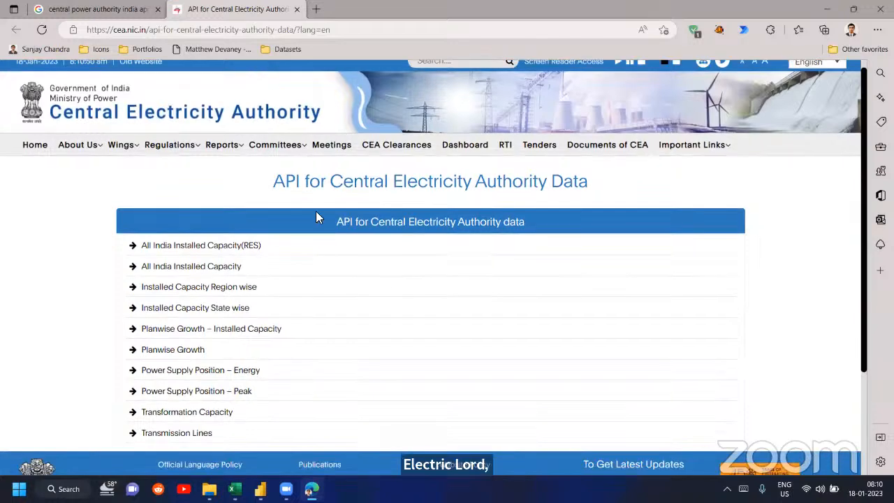
pyautogui.scroll(1, 313, 208)
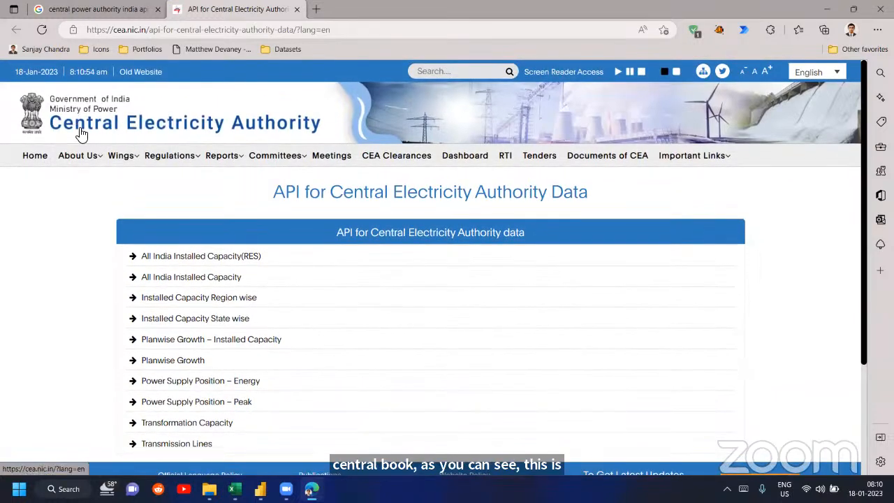
pyautogui.scroll(-1, 294, 141)
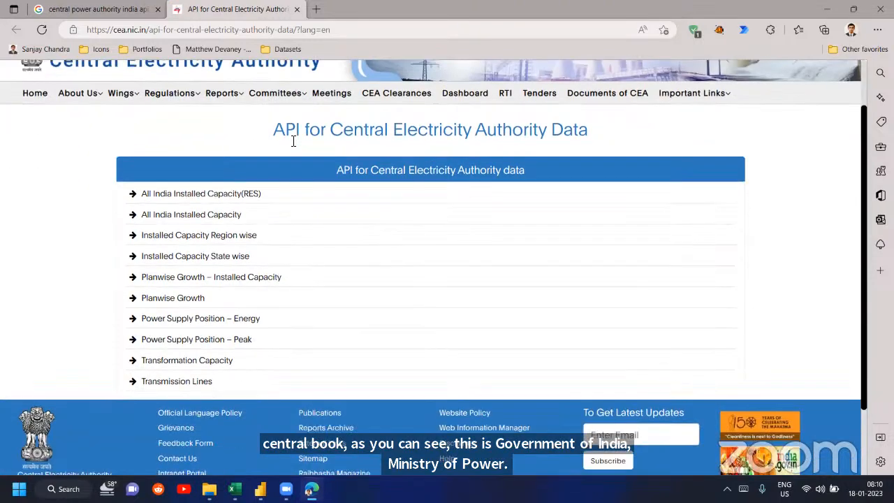
# - Open the All India Installed Capacity dataset from the Central Electricity Authority API list
pyautogui.scroll(1, 294, 141)
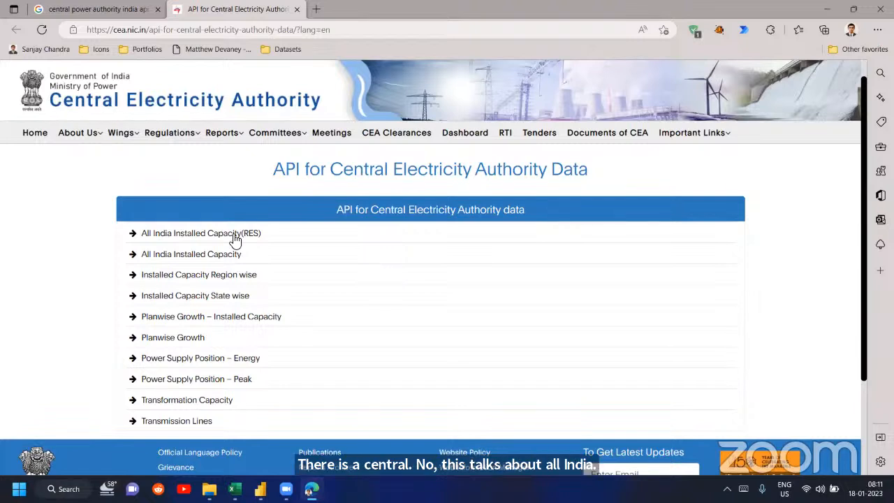
pyautogui.doubleClick(287, 172)
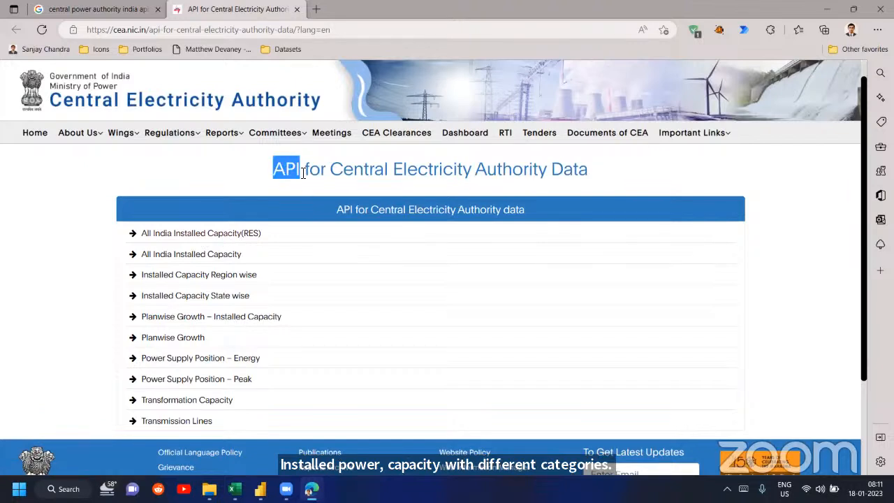
pyautogui.click(217, 182)
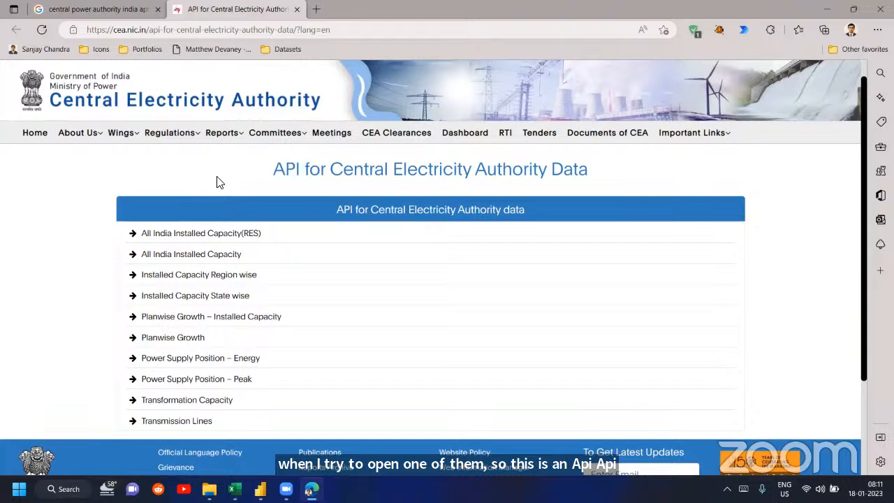
pyautogui.click(209, 257)
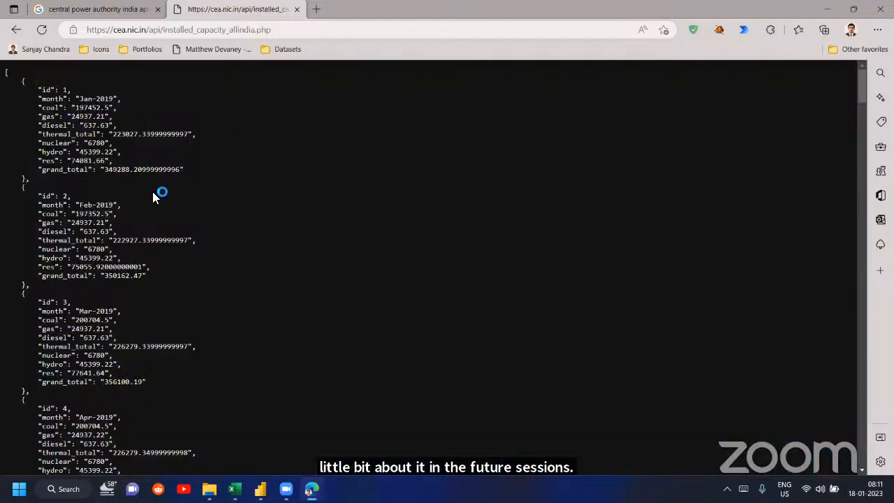
# - Copy the web address of the All India Installed Capacity JSON data and switch to the Power Query Editor
pyautogui.scroll(7, 58, 107)
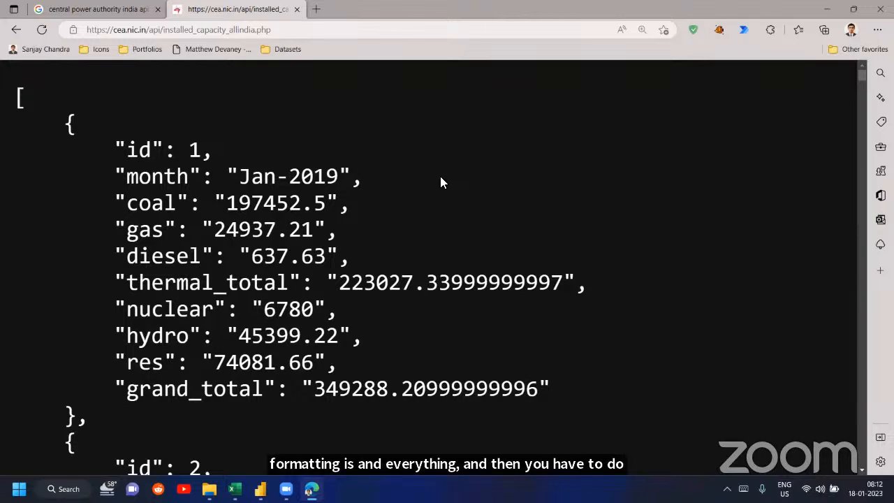
pyautogui.hotkey('ctrl', '-')
pyautogui.hotkey('ctrl', '-')
pyautogui.hotkey('ctrl', '-')
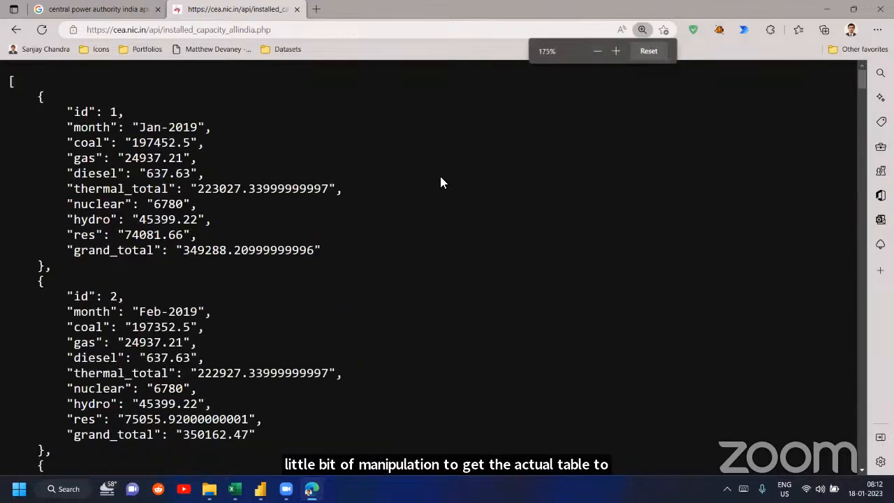
pyautogui.click(311, 37)
pyautogui.hotkey('ctrl', 'c')
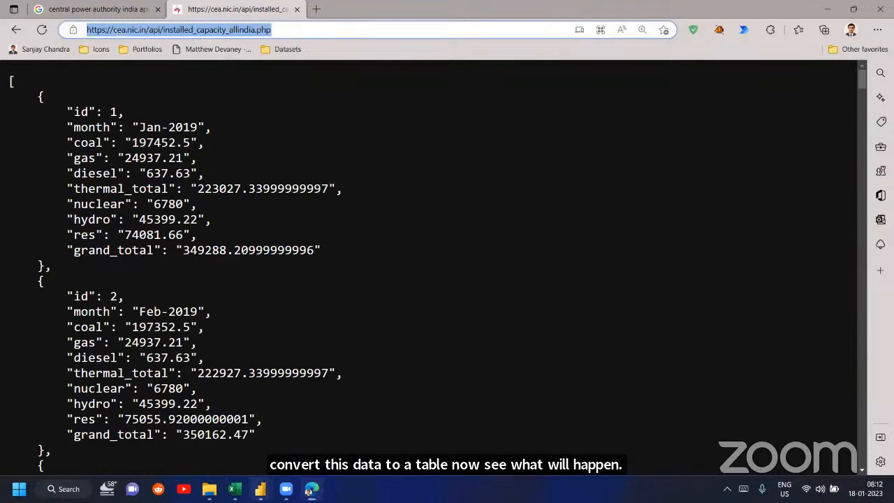
pyautogui.moveTo(259, 489)
pyautogui.click(360, 401)
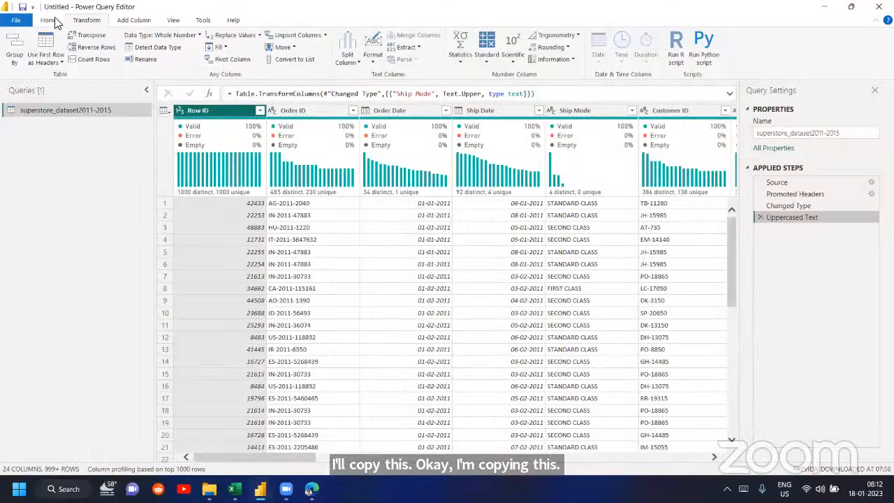
pyautogui.click(48, 20)
pyautogui.click(46, 59)
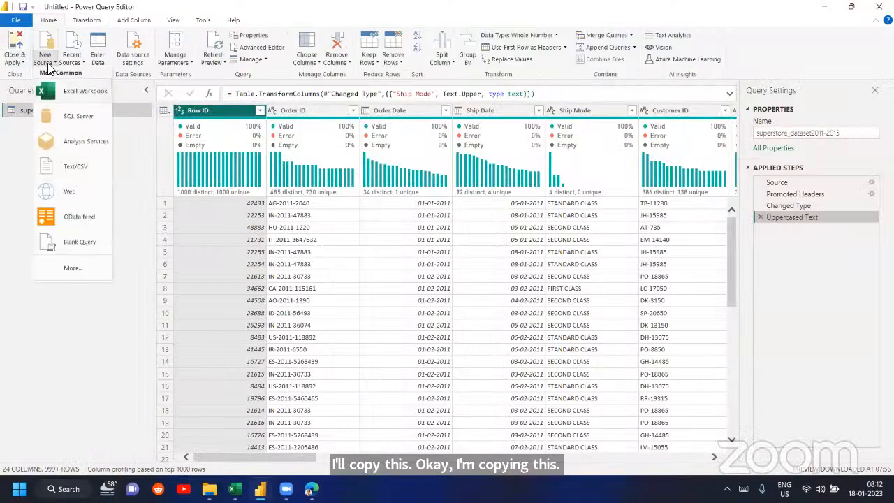
pyautogui.click(70, 198)
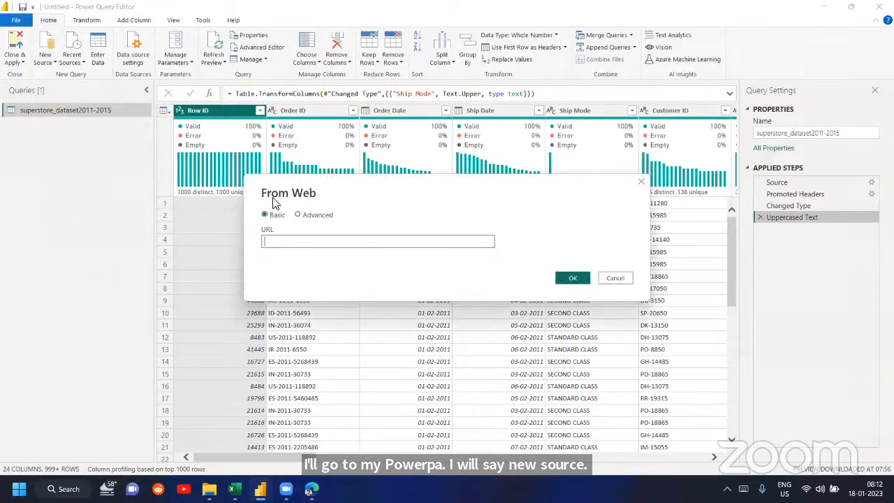
pyautogui.click(610, 277)
# - Create a blank query and open its code in the Advanced Editor
pyautogui.click(45, 57)
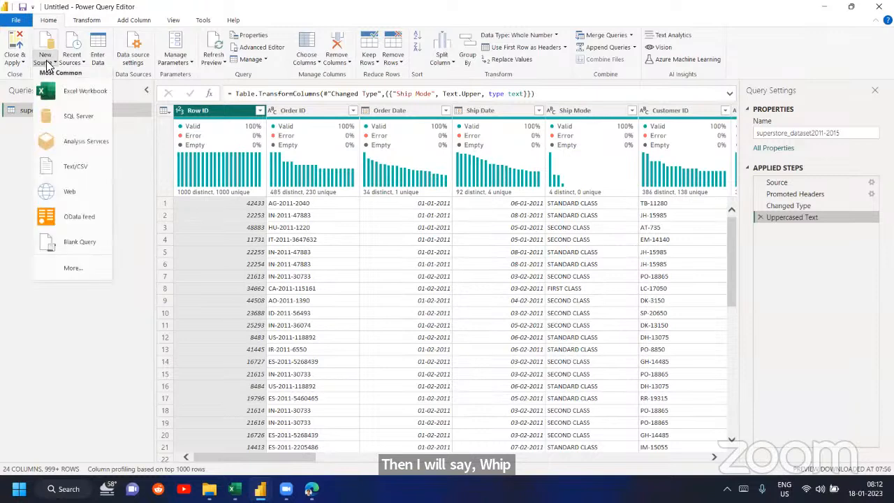
pyautogui.click(109, 237)
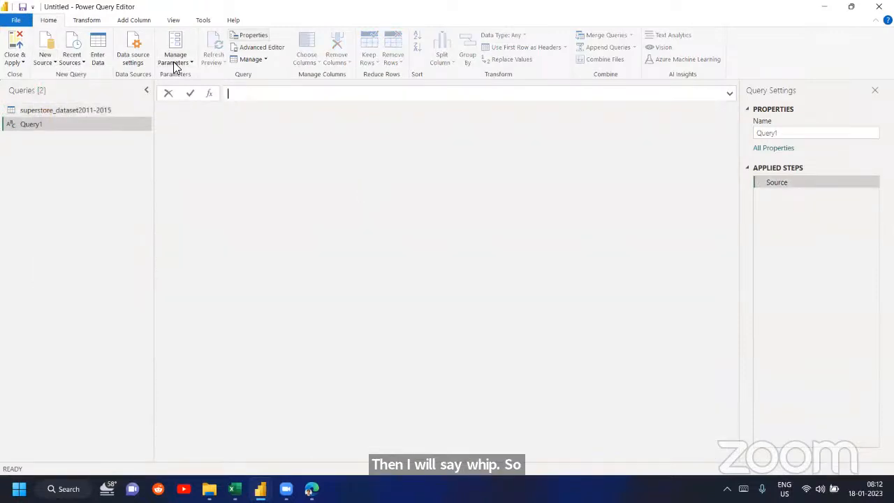
pyautogui.click(260, 47)
pyautogui.click(280, 120)
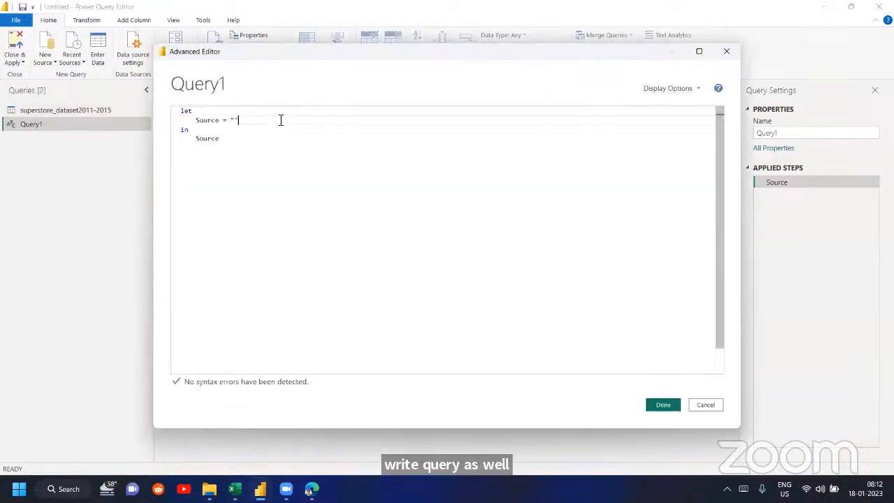
pyautogui.press('BackSpace')
pyautogui.press('BackSpace')
pyautogui.write('Web.Contents')
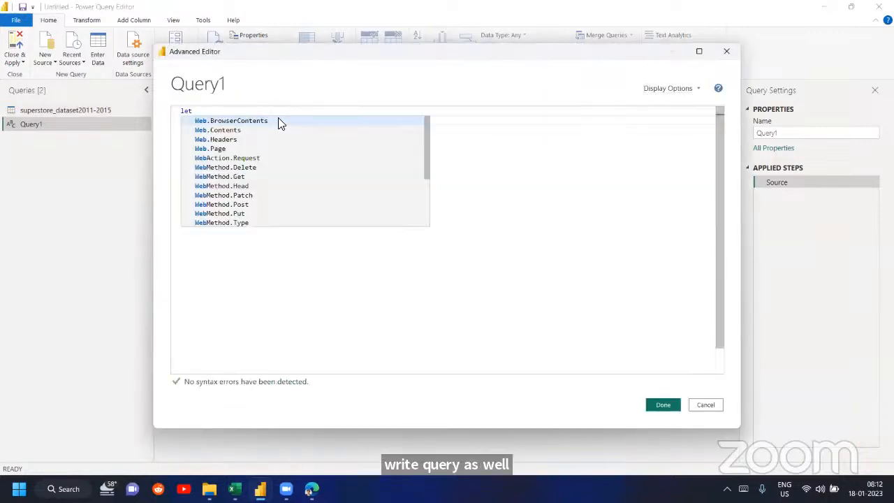
pyautogui.write('(')
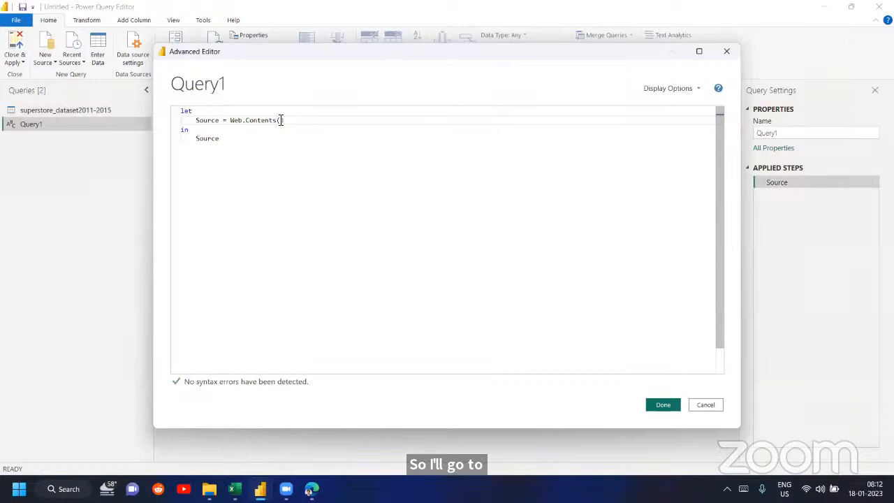
pyautogui.write('"')
pyautogui.hotkey('ctrl', 'v')
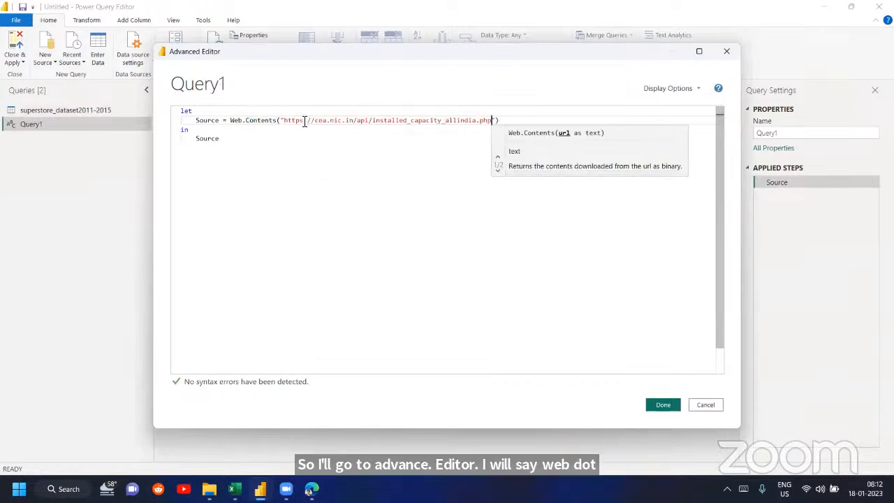
pyautogui.click(305, 121)
pyautogui.press('BackSpace')
pyautogui.click(231, 120)
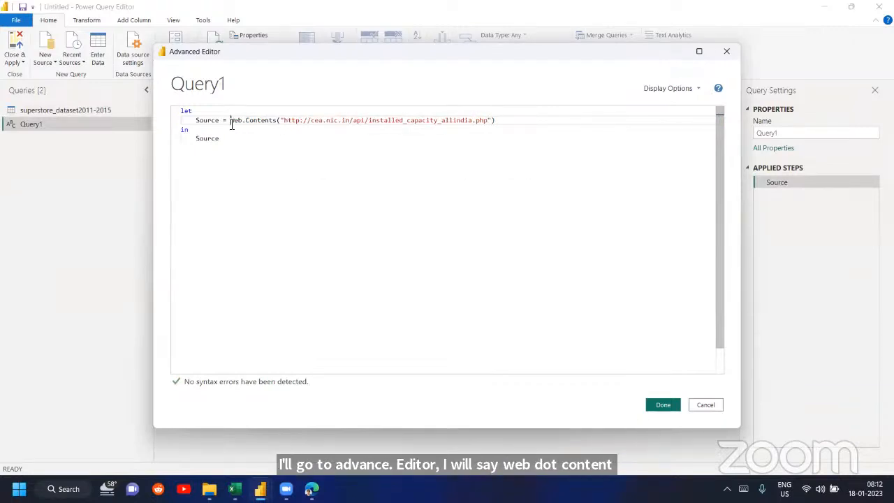
pyautogui.write('JSON(')
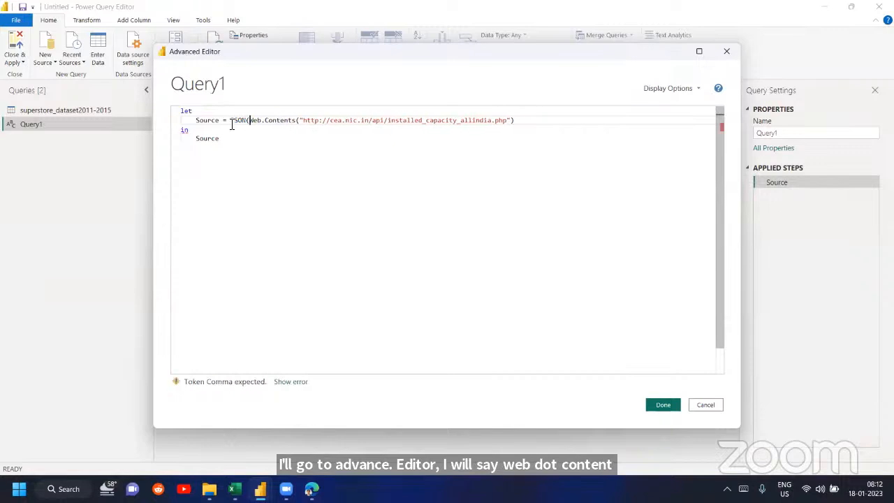
pyautogui.press('BackSpace')
pyautogui.press('BackSpace')
pyautogui.press('BackSpace')
pyautogui.press('BackSpace')
pyautogui.press('BackSpace')
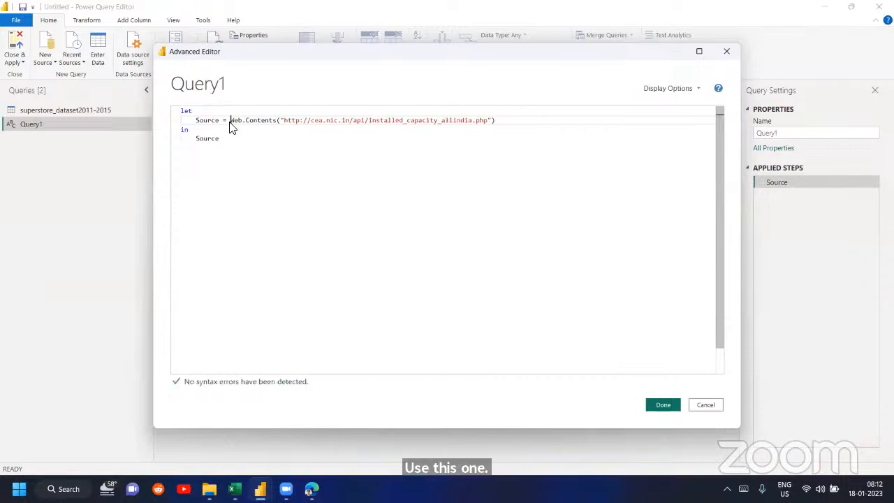
# - Apply the query code and open the downloaded cea.nic.in file as a table of text lines
pyautogui.click(669, 409)
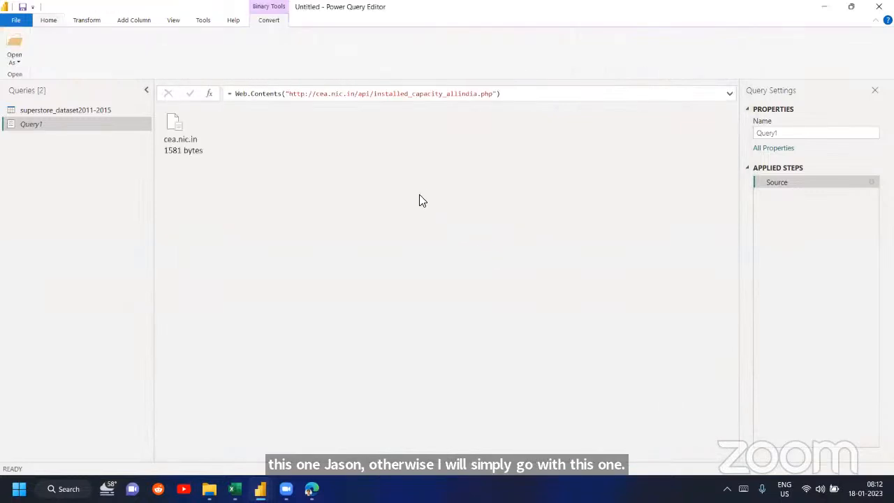
pyautogui.click(172, 126)
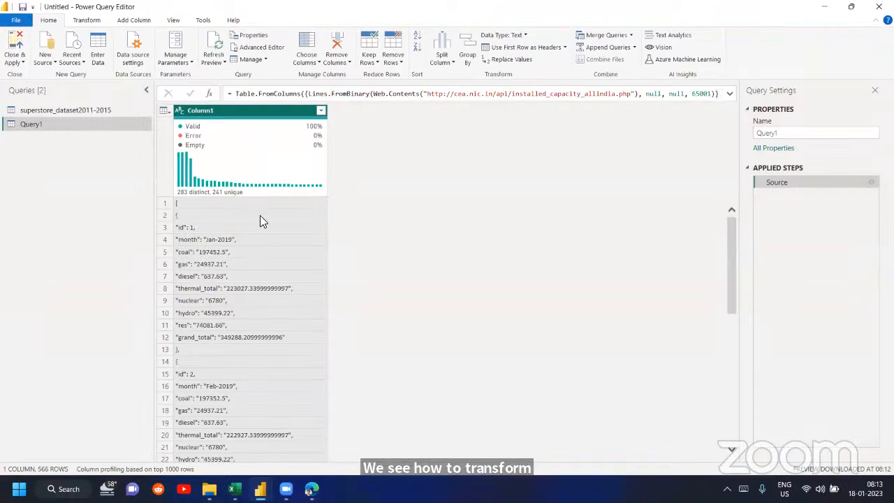
# - Try to transform Column1 by parsing it as JSON, and remove the Parsed JSON step
pyautogui.rightClick(243, 112)
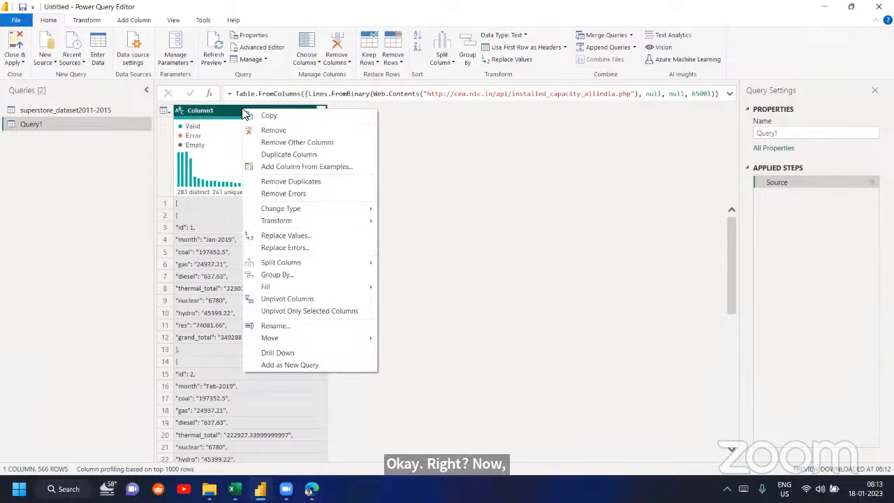
pyautogui.moveTo(320, 219)
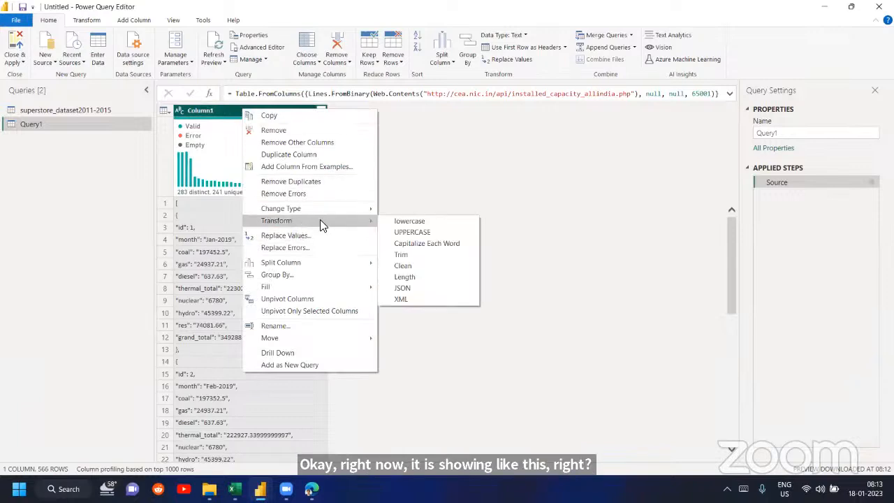
pyautogui.click(415, 286)
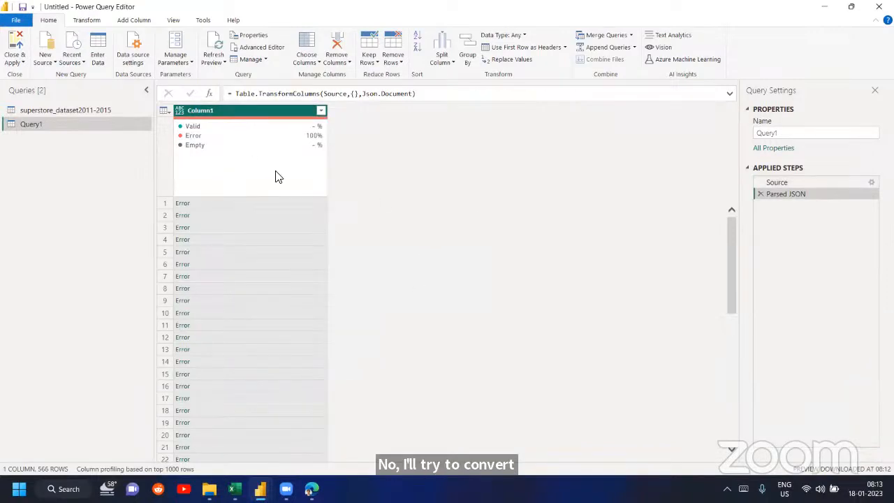
pyautogui.click(762, 195)
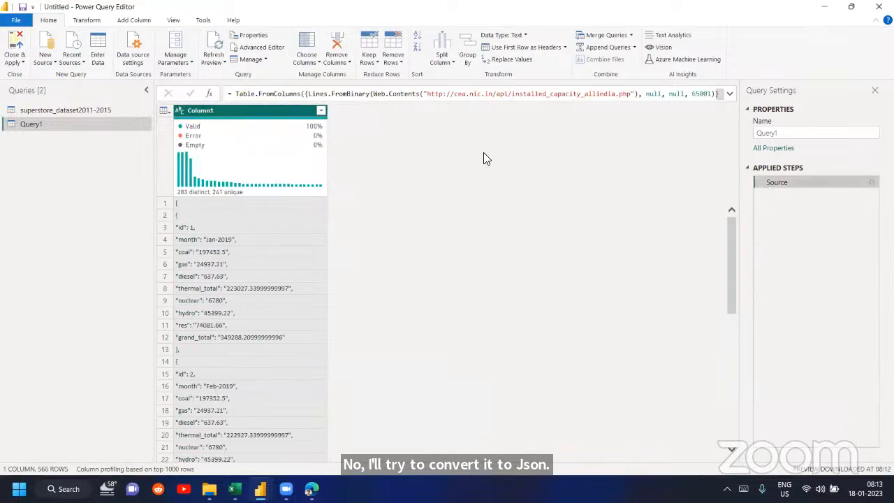
# - Open the code of Query1 in the Advanced Editor again
pyautogui.click(262, 47)
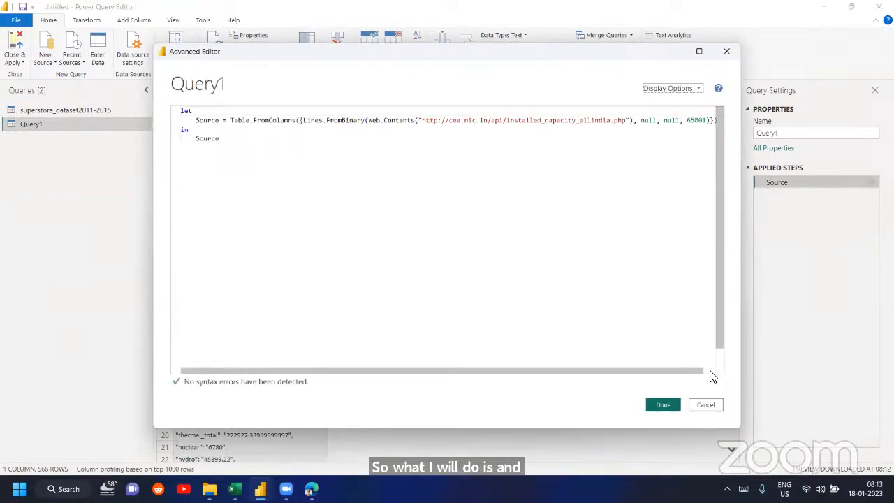
pyautogui.click(714, 405)
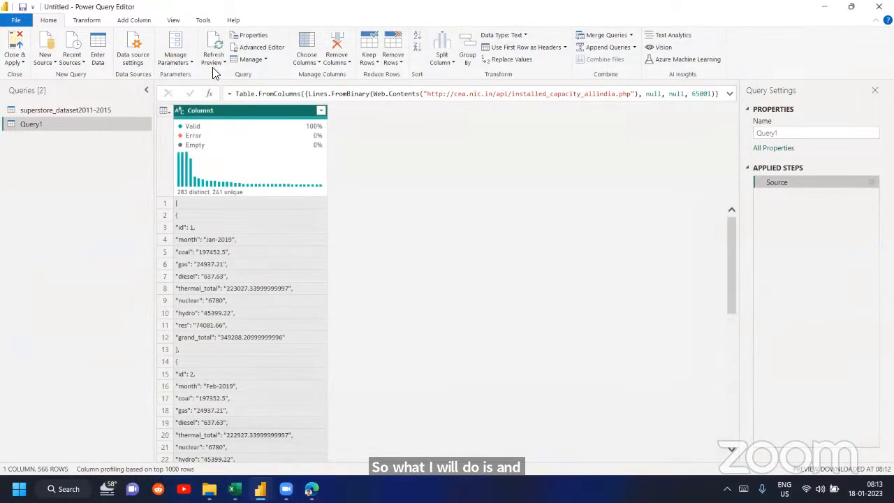
pyautogui.click(262, 47)
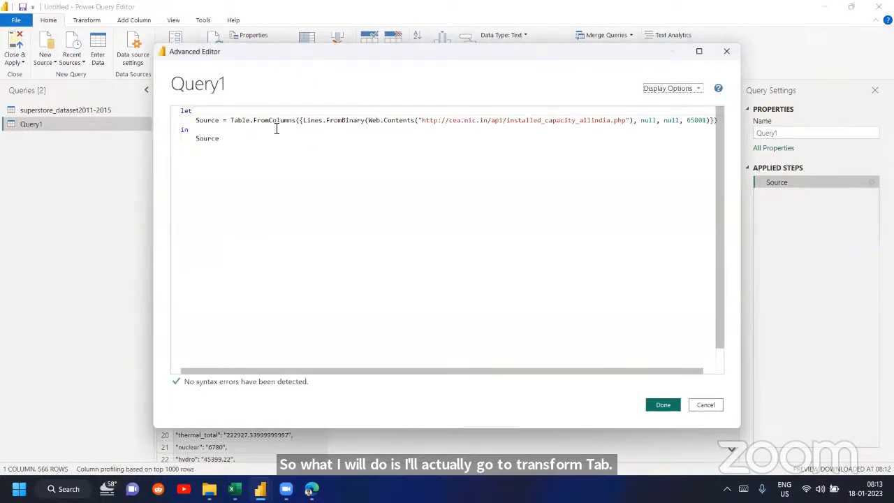
# - Try to delete everything after "Source =" in the query code, and undo the deletion
pyautogui.doubleClick(231, 122)
pyautogui.hotkey('ctrl', 'shift', 'Right')
pyautogui.hotkey('ctrl', 'shift', 'Right')
pyautogui.hotkey('ctrl', 'shift', 'Right')
pyautogui.hotkey('ctrl', 'shift', 'Right')
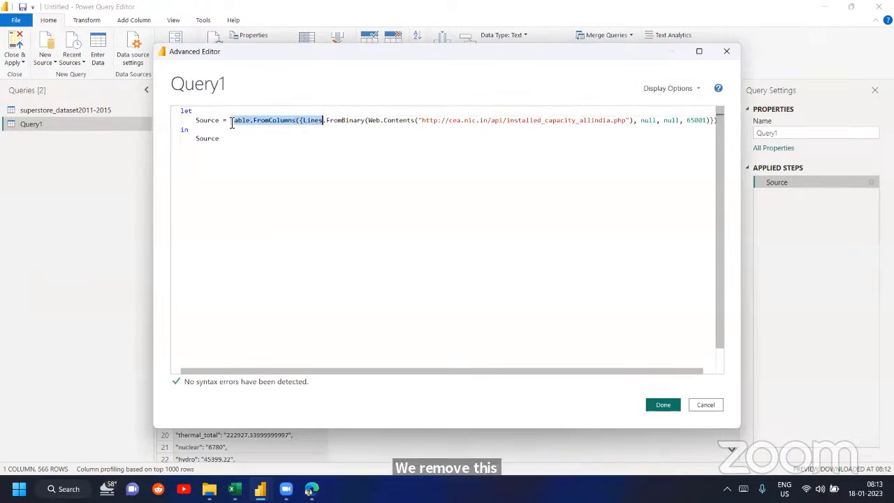
pyautogui.hotkey('ctrl', 'shift', 'Right')
pyautogui.hotkey('ctrl', 'shift', 'Right')
pyautogui.hotkey('ctrl', 'shift', 'Right')
pyautogui.hotkey('ctrl', 'shift', 'Right')
pyautogui.hotkey('ctrl', 'shift', 'Right')
pyautogui.hotkey('ctrl', 'shift', 'Right')
pyautogui.hotkey('ctrl', 'shift', 'Right')
pyautogui.hotkey('ctrl', 'shift', 'Right')
pyautogui.hotkey('ctrl', 'shift', 'Right')
pyautogui.hotkey('ctrl', 'shift', 'Right')
pyautogui.hotkey('ctrl', 'shift', 'Right')
pyautogui.hotkey('ctrl', 'shift', 'Right')
pyautogui.hotkey('ctrl', 'shift', 'Right')
pyautogui.hotkey('ctrl', 'shift', 'Right')
pyautogui.hotkey('ctrl', 'shift', 'Right')
pyautogui.hotkey('ctrl', 'shift', 'Right')
pyautogui.hotkey('ctrl', 'shift', 'Right')
pyautogui.hotkey('ctrl', 'shift', 'Right')
pyautogui.hotkey('ctrl', 'shift', 'Right')
pyautogui.press('BackSpace')
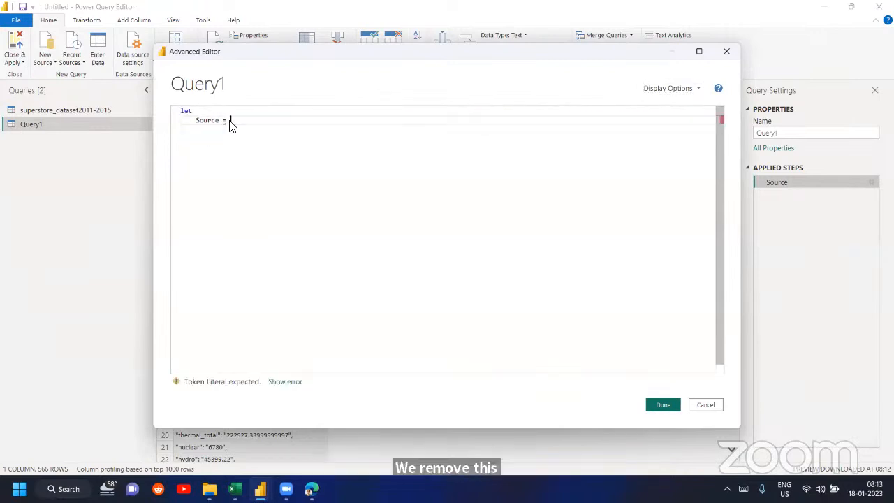
pyautogui.hotkey('ctrl', 'z')
# - Delete only the Table.FromColumns expression after "Source =", keeping the in Source lines below a blank line
pyautogui.click(231, 122)
pyautogui.doubleClick(232, 122)
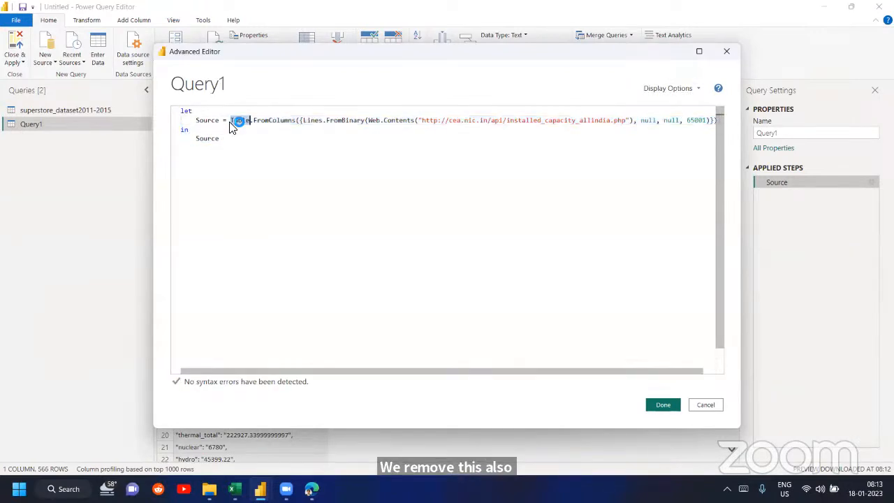
pyautogui.hotkey('ctrl', 'shift', 'Right')
pyautogui.hotkey('ctrl', 'shift', 'Right')
pyautogui.hotkey('ctrl', 'shift', 'Right')
pyautogui.hotkey('ctrl', 'shift', 'Right')
pyautogui.hotkey('ctrl', 'shift', 'Right')
pyautogui.hotkey('ctrl', 'shift', 'Right')
pyautogui.hotkey('ctrl', 'shift', 'Right')
pyautogui.hotkey('ctrl', 'shift', 'Right')
pyautogui.hotkey('ctrl', 'shift', 'Right')
pyautogui.hotkey('ctrl', 'shift', 'Right')
pyautogui.hotkey('ctrl', 'shift', 'Right')
pyautogui.hotkey('ctrl', 'shift', 'Right')
pyautogui.hotkey('ctrl', 'shift', 'Right')
pyautogui.hotkey('ctrl', 'shift', 'Right')
pyautogui.hotkey('ctrl', 'shift', 'Right')
pyautogui.hotkey('ctrl', 'shift', 'Right')
pyautogui.hotkey('ctrl', 'shift', 'Right')
pyautogui.hotkey('ctrl', 'shift', 'Right')
pyautogui.hotkey('ctrl', 'shift', 'Right')
pyautogui.hotkey('ctrl', 'shift', 'Right')
pyautogui.hotkey('ctrl', 'shift', 'Right')
pyautogui.hotkey('ctrl', 'shift', 'Right')
pyautogui.hotkey('ctrl', 'shift', 'Right')
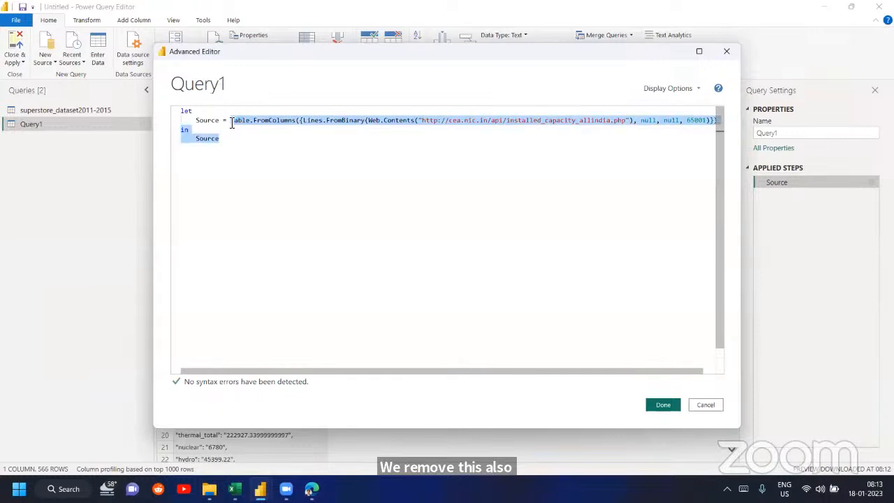
pyautogui.hotkey('shift', 'Left')
pyautogui.hotkey('shift', 'Left')
pyautogui.hotkey('shift', 'Left')
pyautogui.hotkey('shift', 'Left')
pyautogui.hotkey('shift', 'Left')
pyautogui.hotkey('shift', 'Left')
pyautogui.hotkey('shift', 'Left')
pyautogui.hotkey('shift', 'Left')
pyautogui.hotkey('shift', 'Left')
pyautogui.hotkey('shift', 'Left')
pyautogui.hotkey('shift', 'Left')
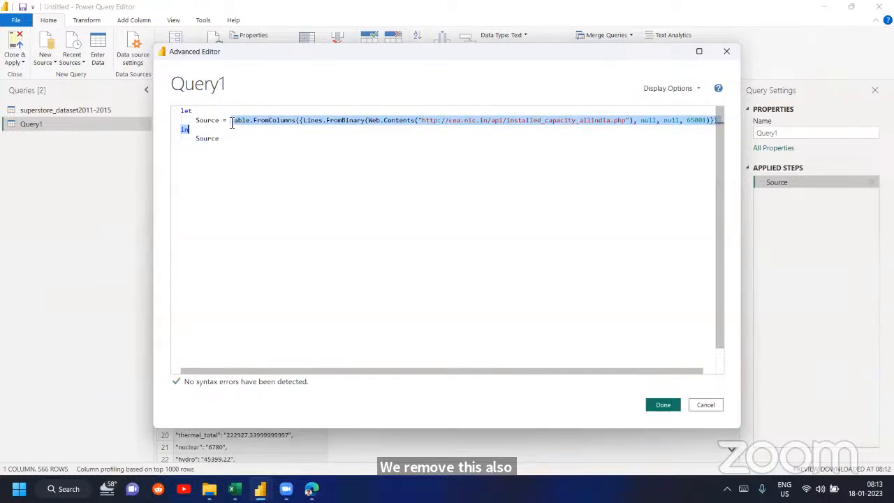
pyautogui.hotkey('shift', 'Left')
pyautogui.hotkey('shift', 'Left')
pyautogui.press('Delete')
pyautogui.press('Return')
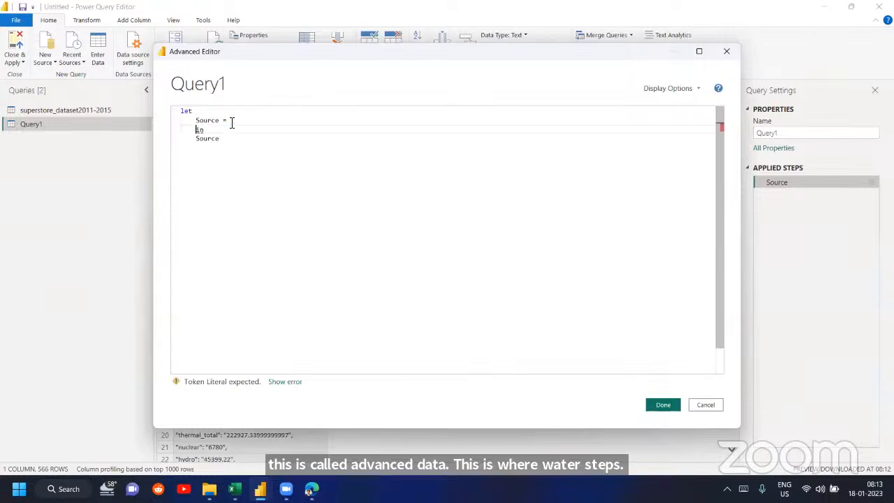
pyautogui.press('Return')
pyautogui.press('BackSpace')
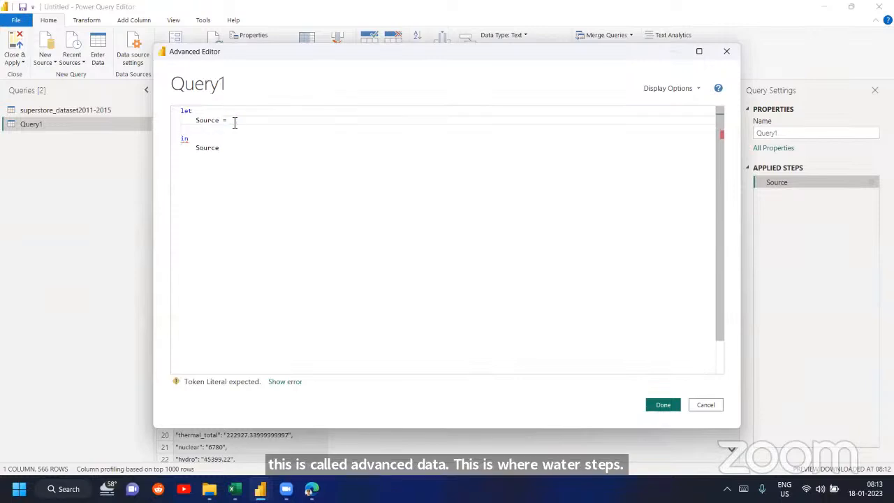
pyautogui.write('Json.Document')
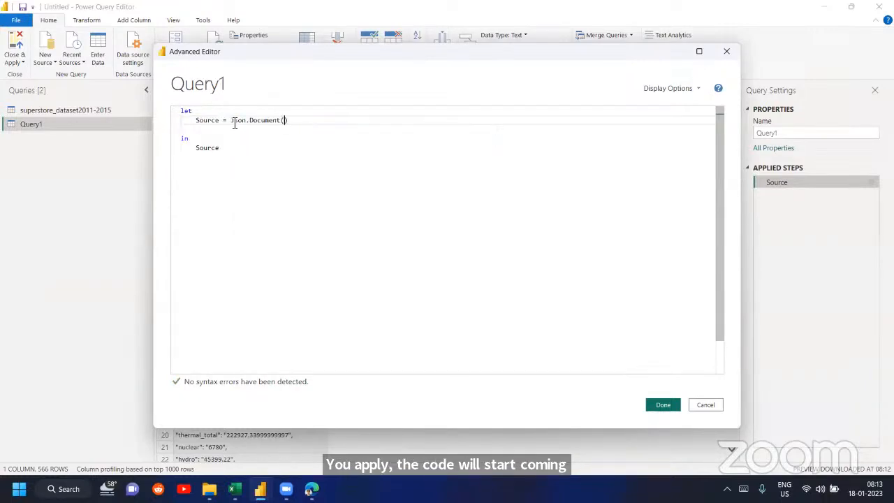
pyautogui.write('(')
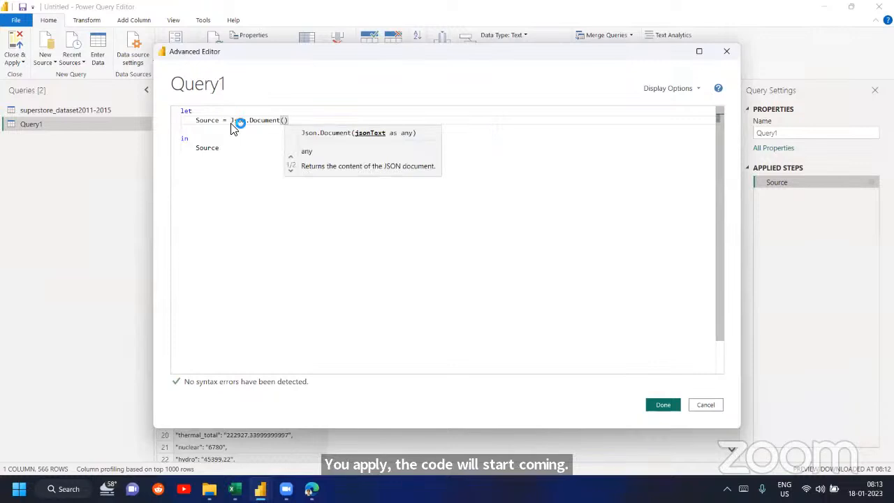
pyautogui.write('Web.Conte')
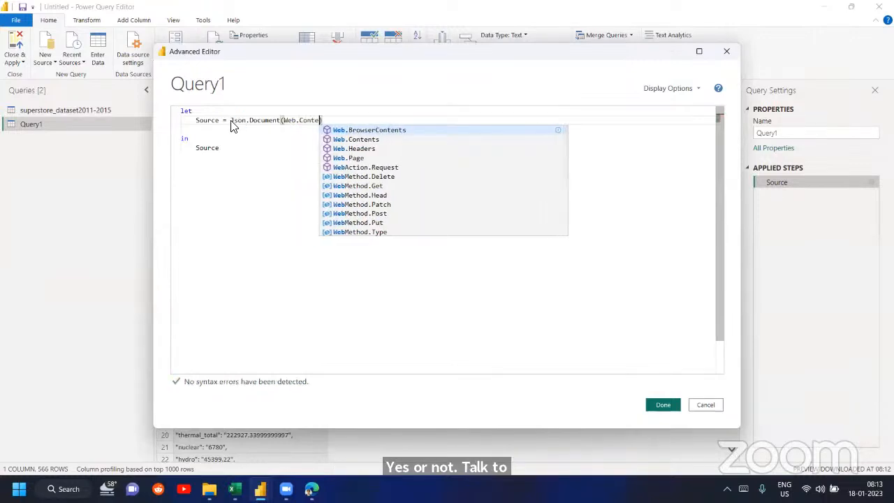
pyautogui.write('nts("')
pyautogui.write('https://cea.nic.in/api/installed_capacity_allindia.php')
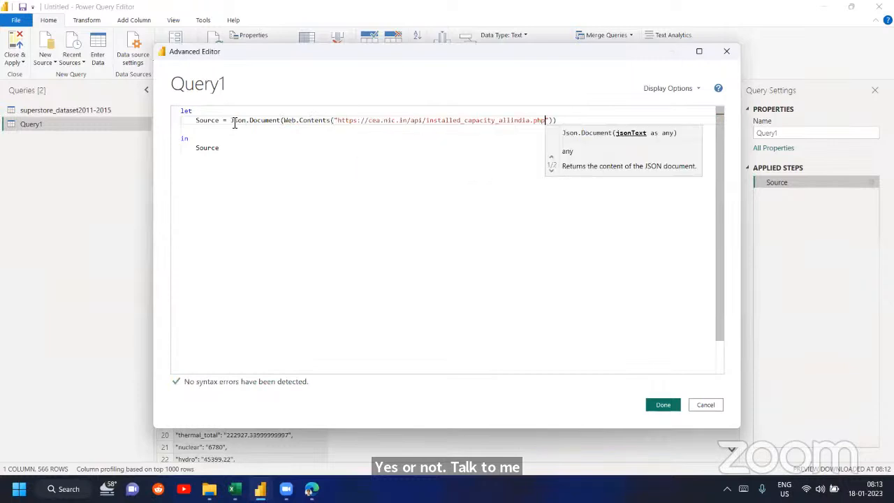
# - Change the API address in the Source expression to use http, check it against the browser page, and apply the query code
pyautogui.click(358, 123)
pyautogui.press('BackSpace')
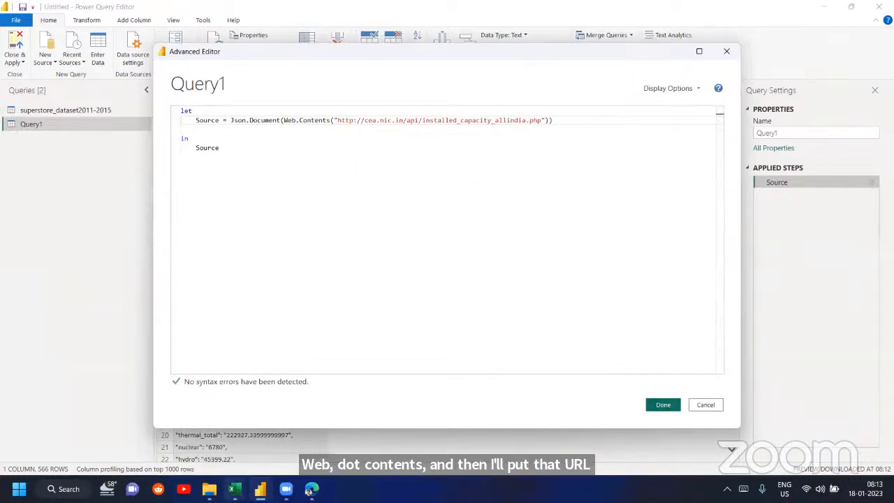
pyautogui.click(312, 489)
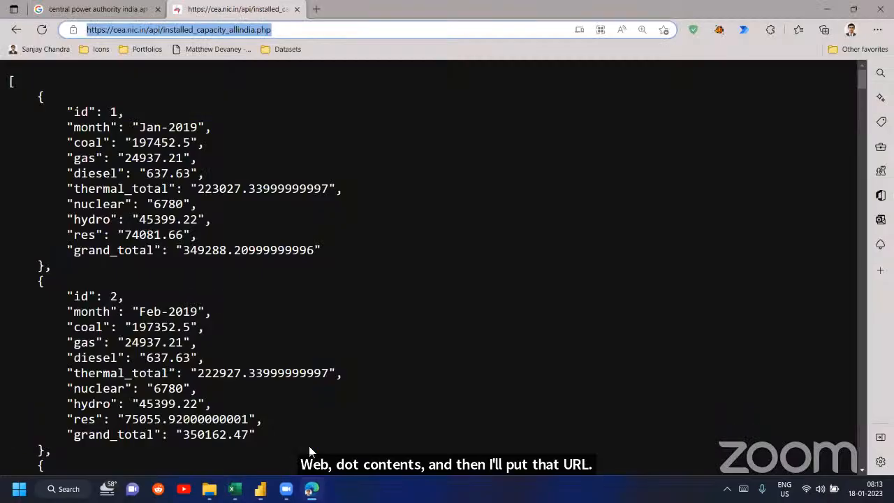
pyautogui.click(312, 489)
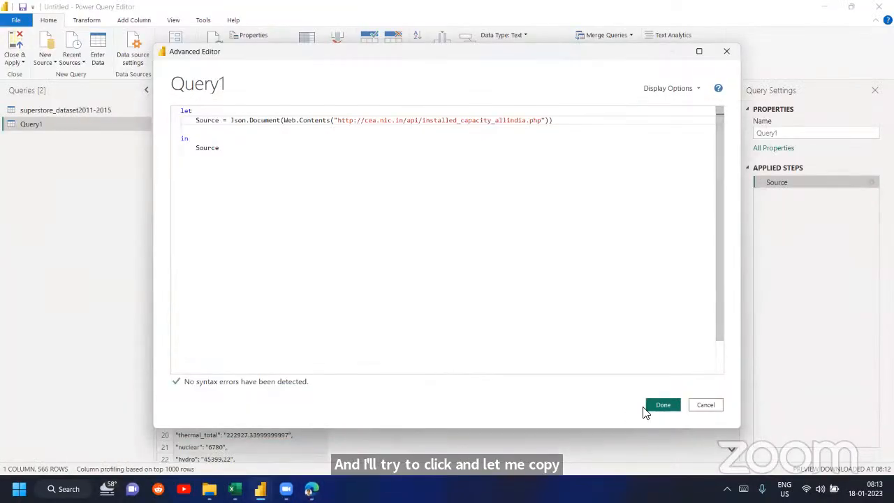
pyautogui.click(647, 407)
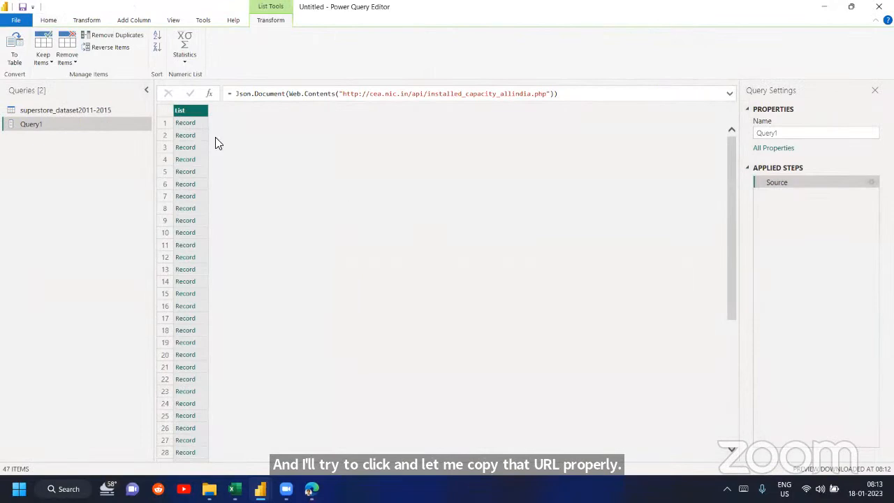
# - Convert the list of records to a table with no delimiter, and expand all Column1 fields without the original column name as prefix
pyautogui.click(199, 123)
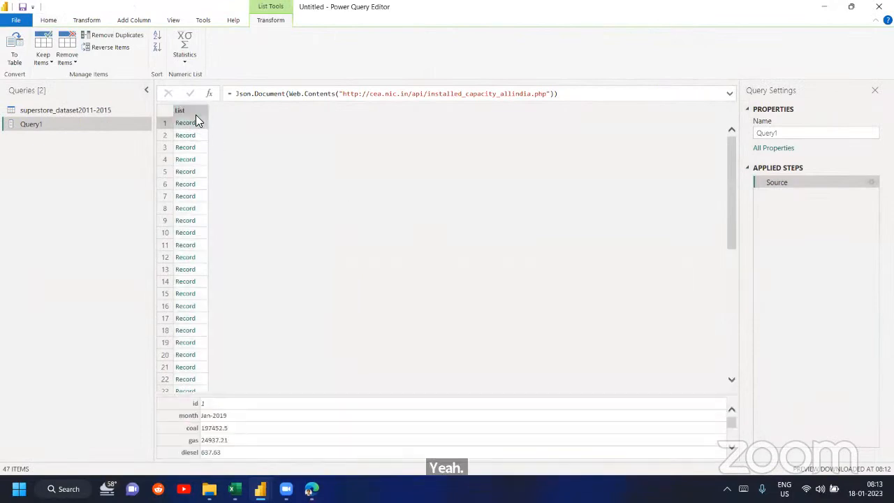
pyautogui.click(14, 54)
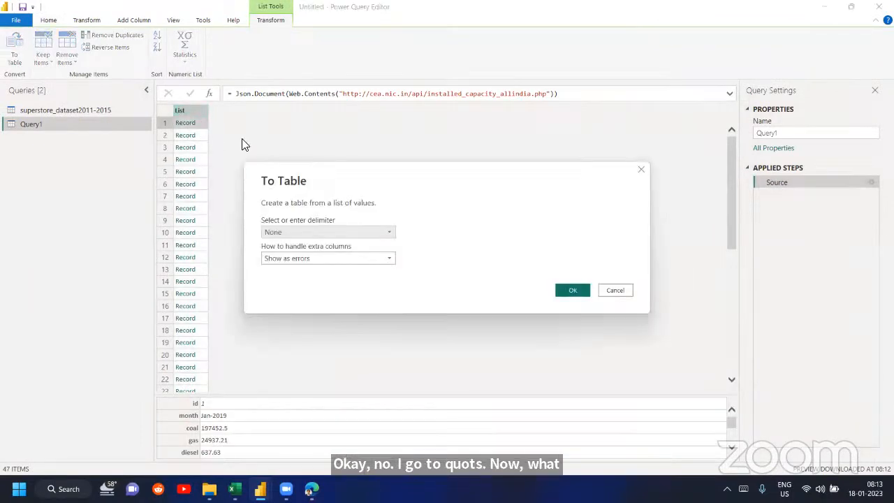
pyautogui.click(552, 291)
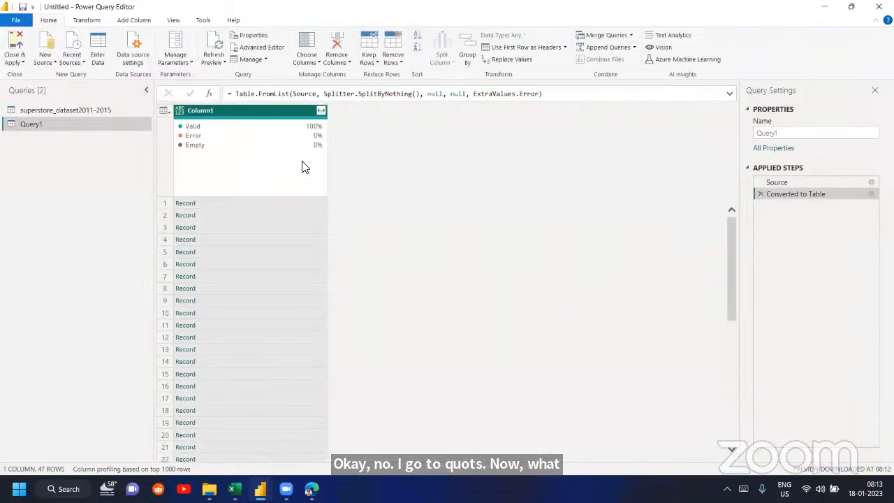
pyautogui.click(322, 111)
pyautogui.click(204, 280)
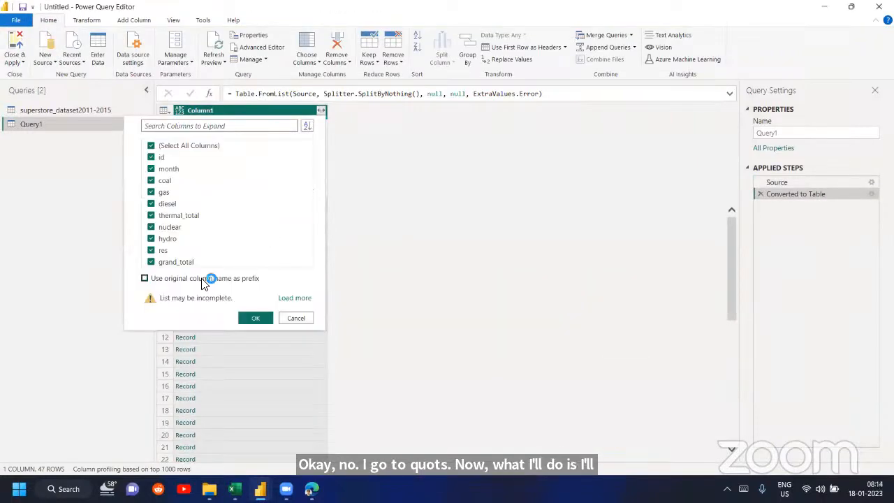
pyautogui.click(256, 318)
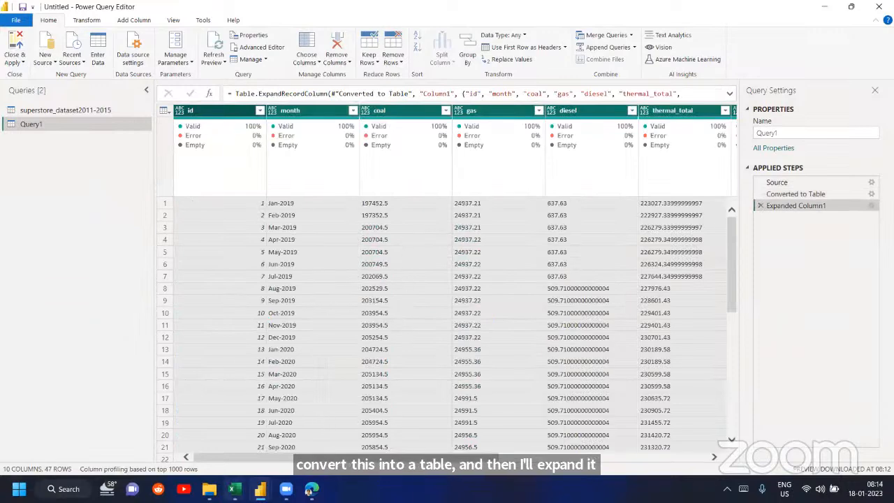
# - Compare the first JSON record in the browser with the expanded Query1 table, and examine the table's columns and rows through the last month
pyautogui.click(311, 490)
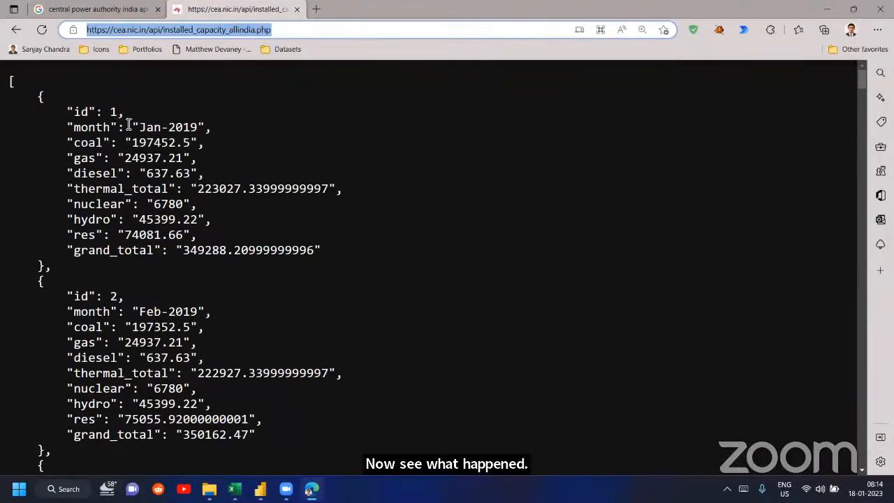
pyautogui.moveTo(126, 128); pyautogui.dragTo(210, 145)
pyautogui.moveTo(126, 173); pyautogui.dragTo(169, 186)
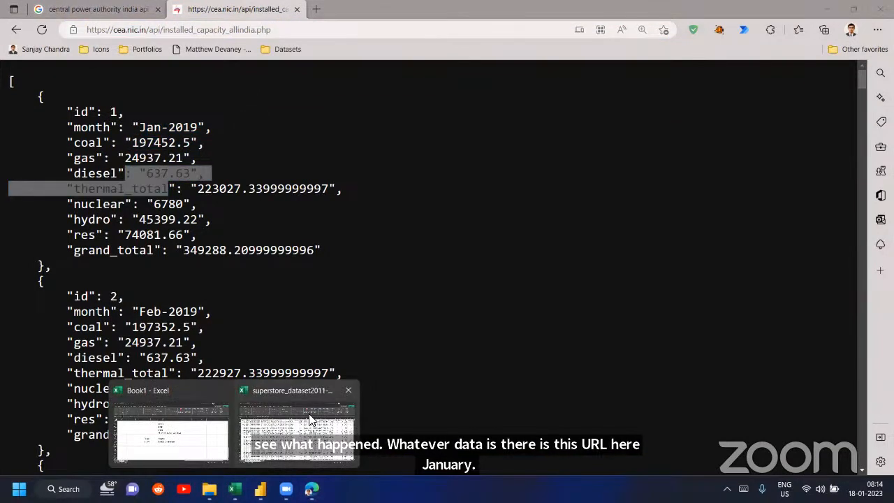
pyautogui.moveTo(261, 489)
pyautogui.click(310, 429)
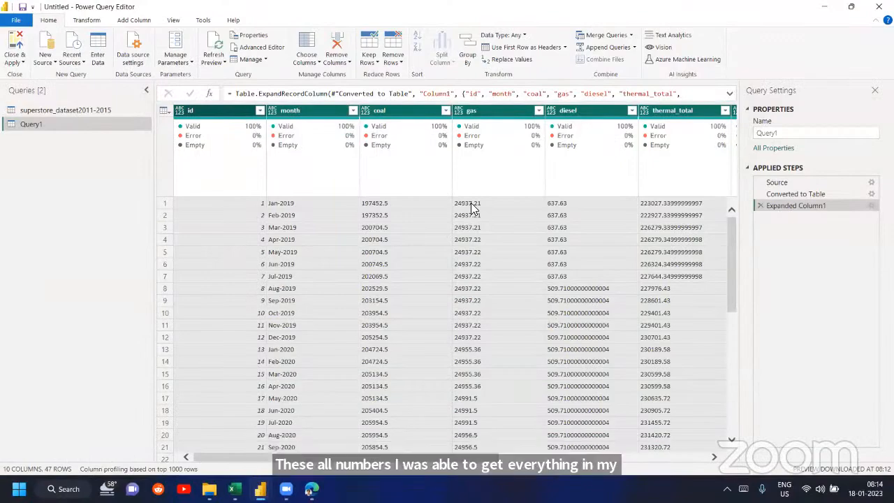
pyautogui.hscroll(5, 469, 205)
pyautogui.scroll(-9, 480, 264)
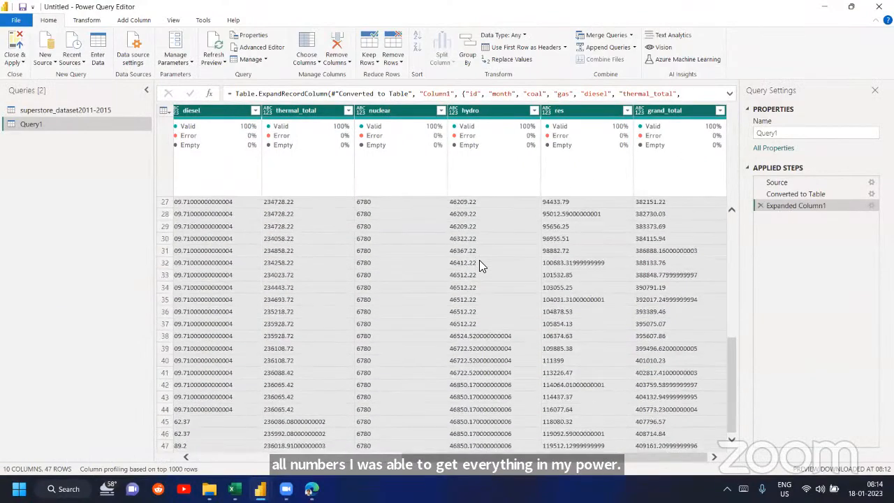
pyautogui.hscroll(-5, 479, 264)
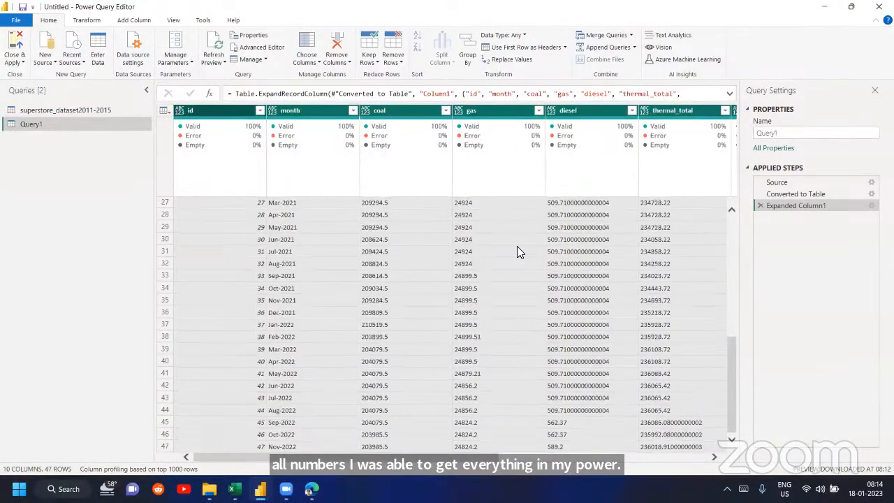
pyautogui.scroll(9, 483, 250)
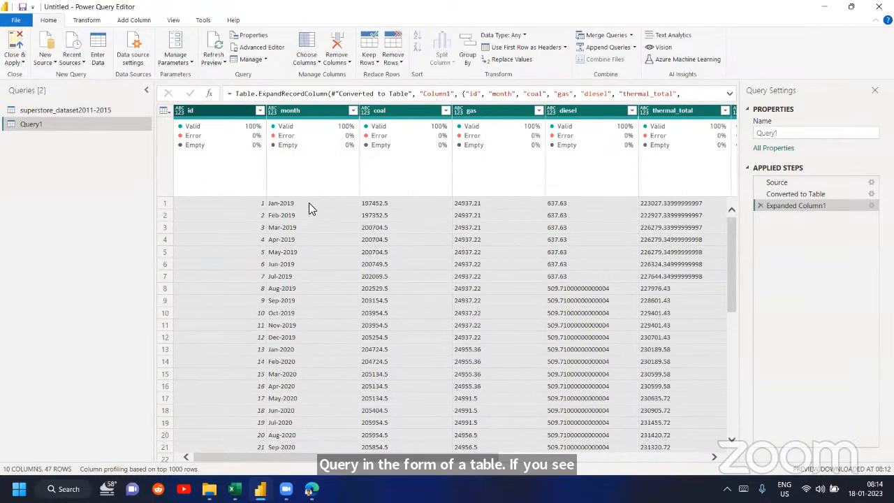
pyautogui.scroll(-9, 309, 203)
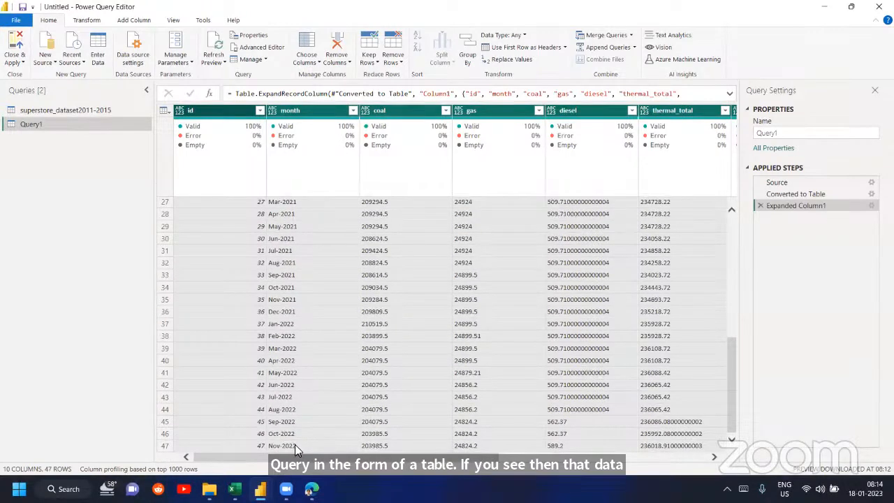
# - Check the month of the last JSON record in the browser against the last row of the Query1 table
pyautogui.click(311, 490)
pyautogui.scroll(-2, 312, 427)
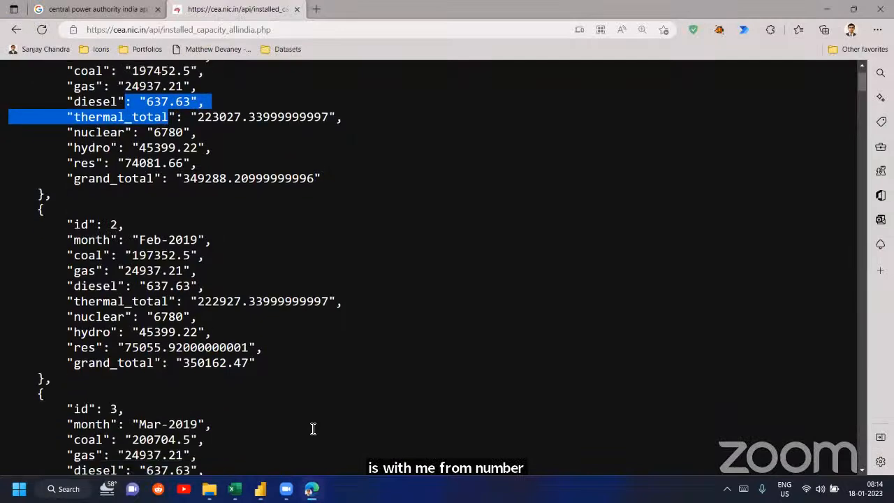
pyautogui.moveTo(860, 85); pyautogui.dragTo(860, 454)
pyautogui.moveTo(211, 301); pyautogui.dragTo(112, 304)
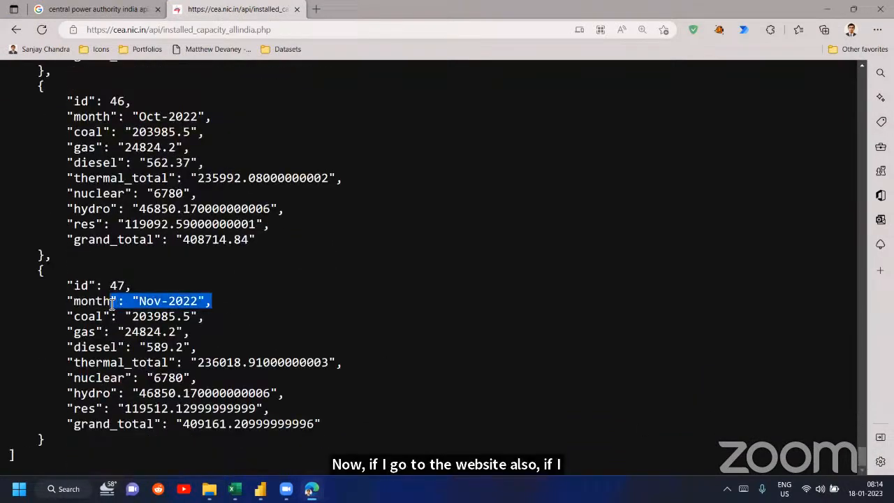
pyautogui.moveTo(260, 489)
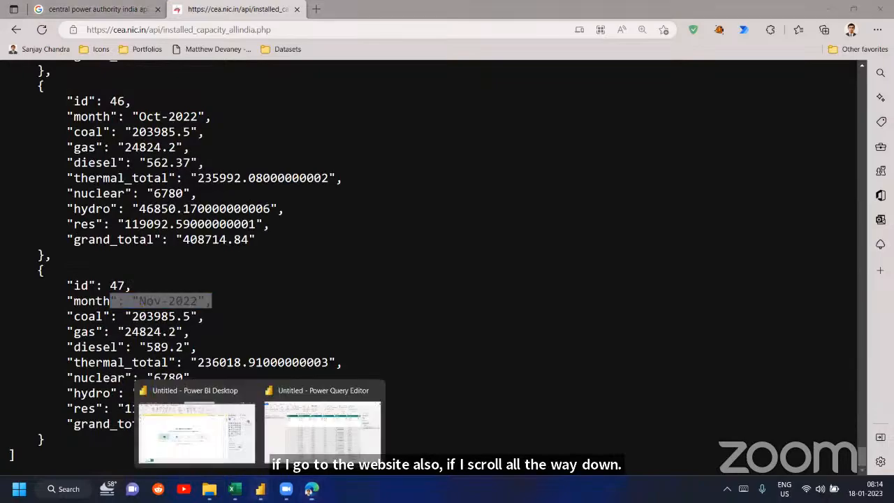
pyautogui.click(343, 418)
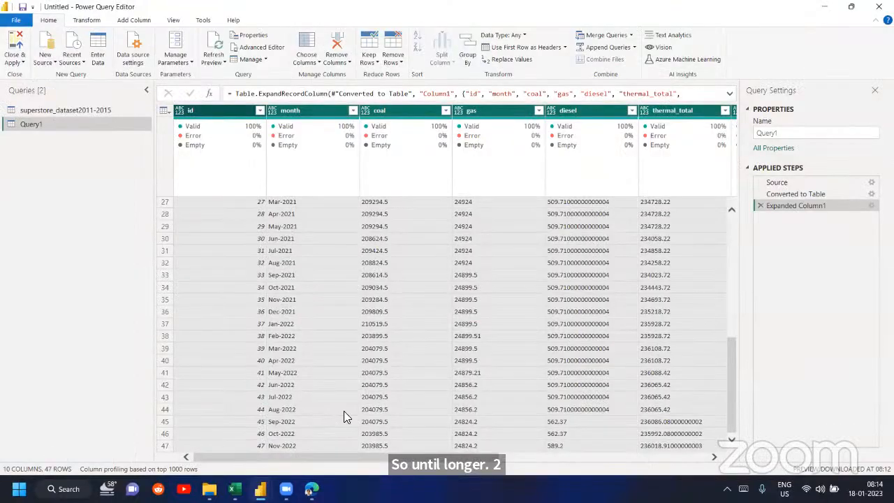
# - Review Query1's code in the Advanced Editor, and examine the Transform options for the Order ID column of superstore_dataset2011-2015
pyautogui.click(252, 48)
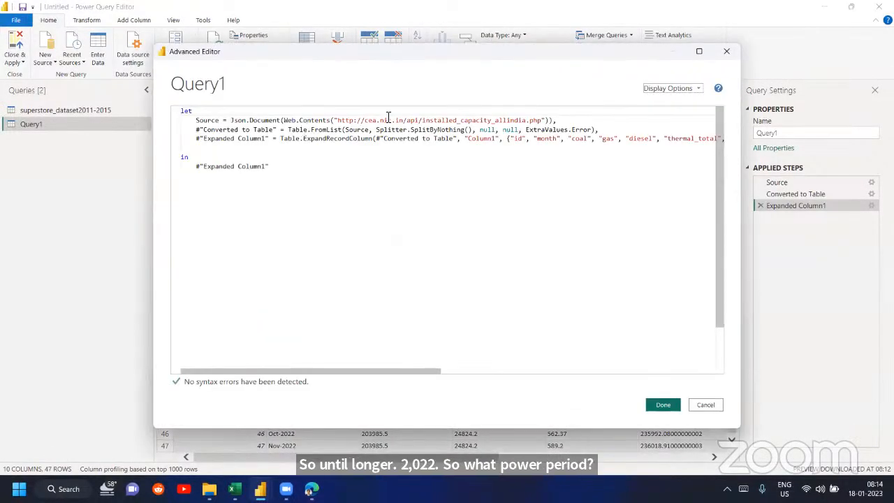
pyautogui.click(726, 51)
pyautogui.click(65, 110)
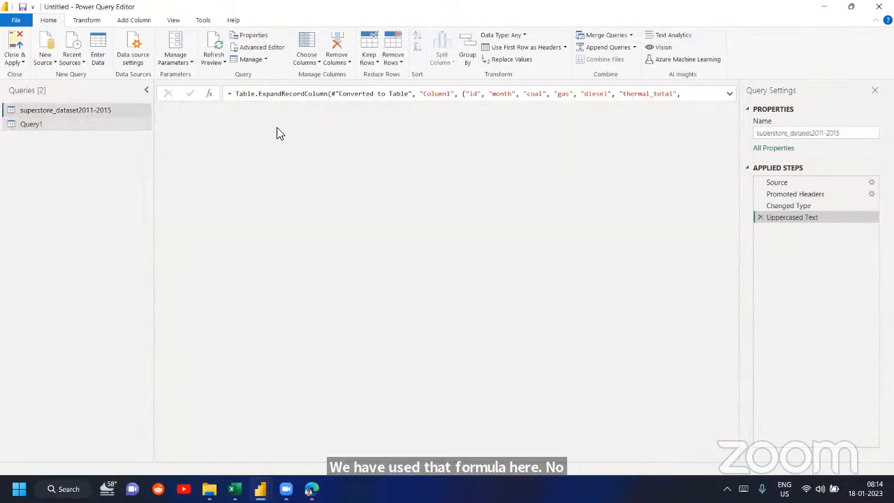
pyautogui.click(314, 110)
pyautogui.rightClick(315, 110)
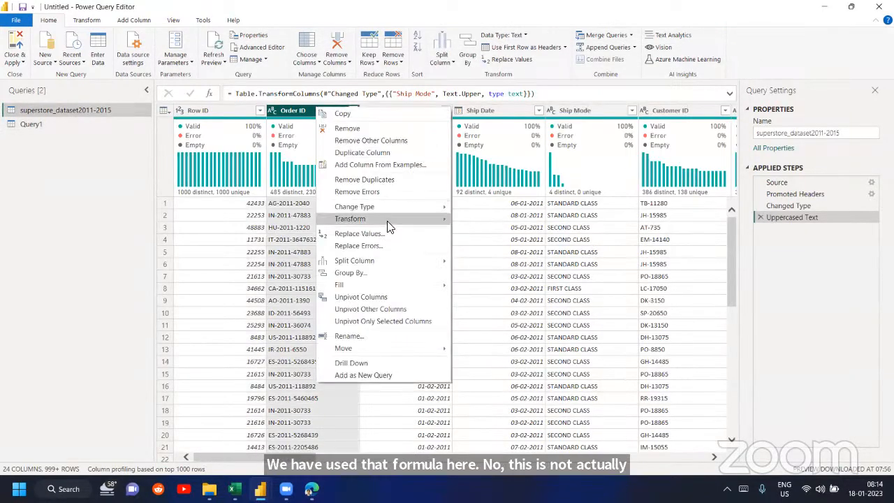
pyautogui.moveTo(415, 218)
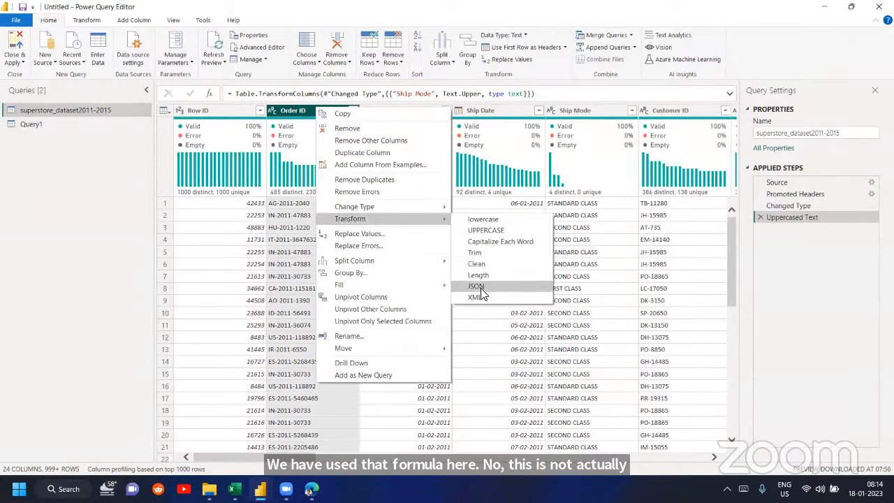
# - Review Query1's generated code again, and look back at the source JSON page in the browser
pyautogui.click(65, 124)
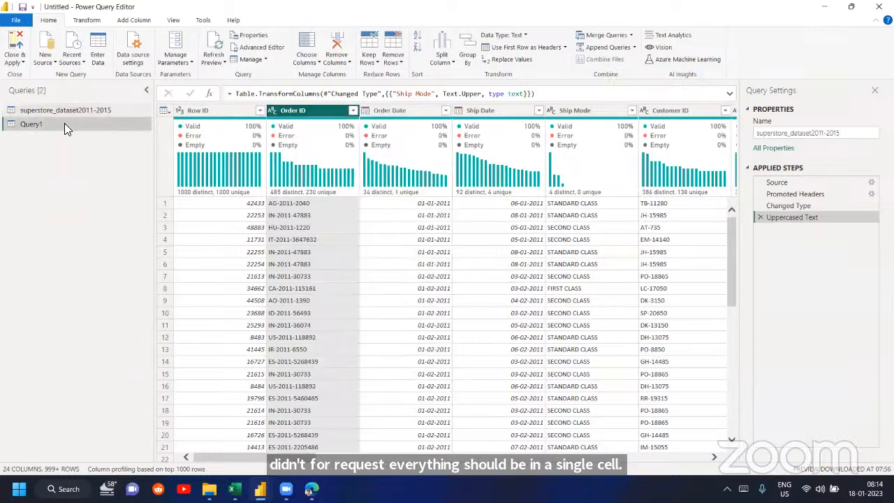
pyautogui.click(246, 49)
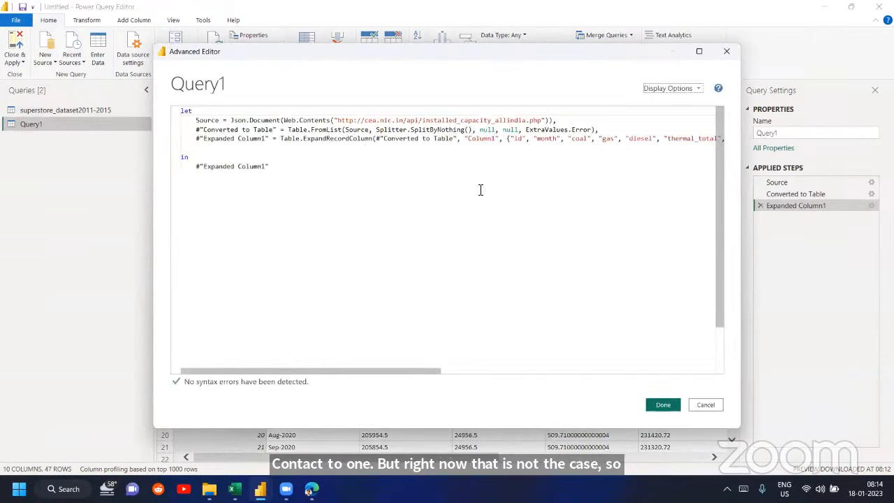
pyautogui.click(726, 49)
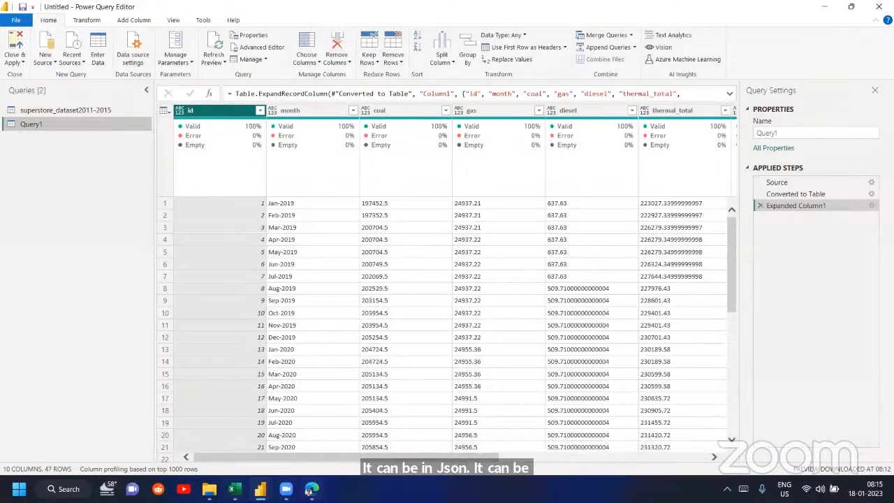
pyautogui.click(311, 489)
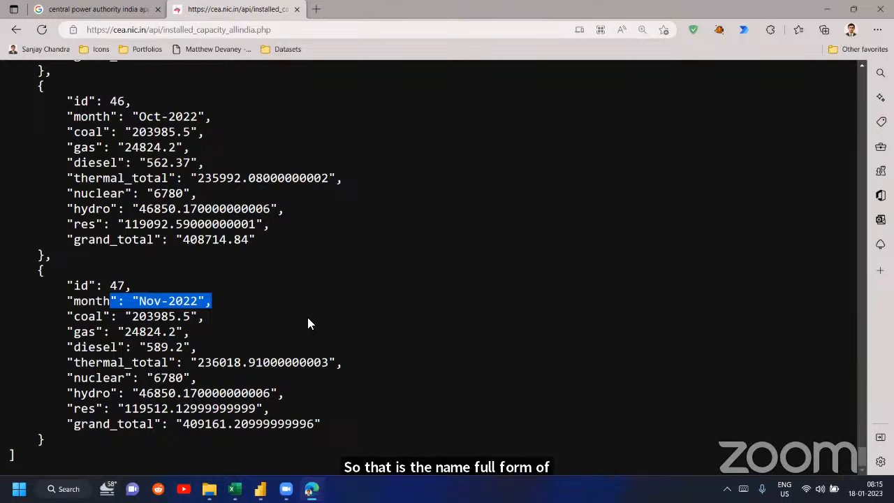
pyautogui.click(260, 489)
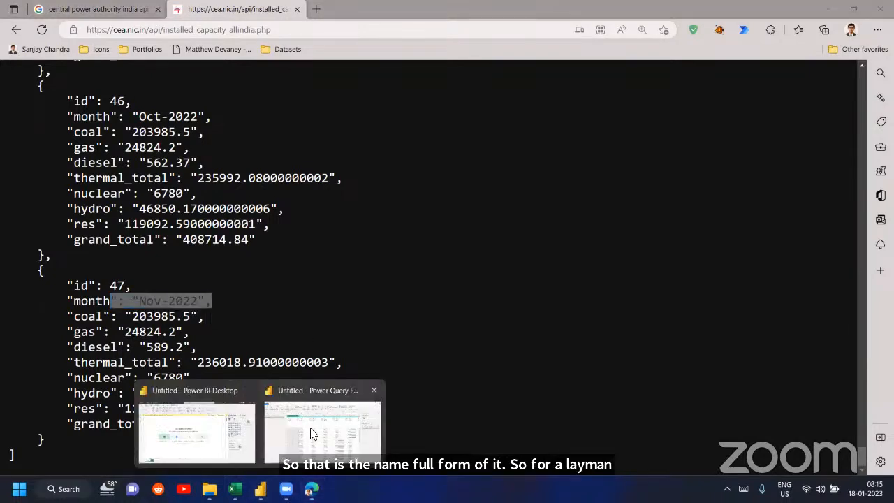
pyautogui.click(313, 433)
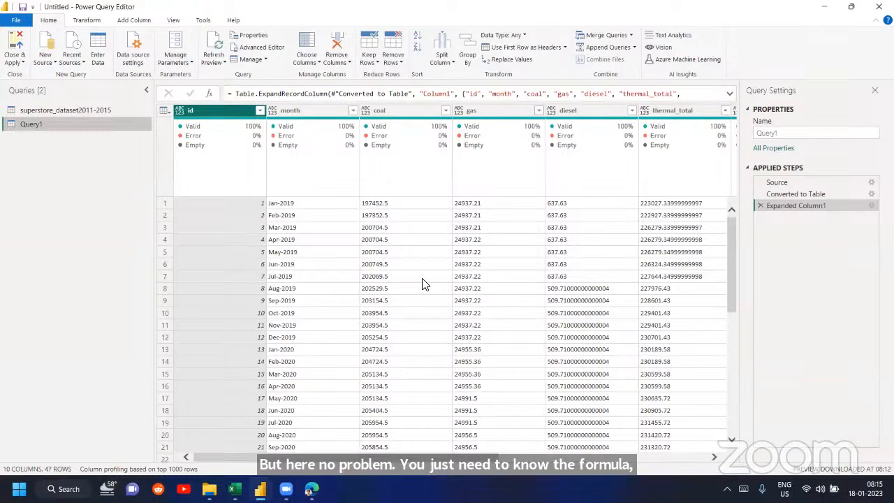
# - Delete Query1 and display the superstore_dataset2011-2015 query
pyautogui.rightClick(98, 124)
pyautogui.click(128, 160)
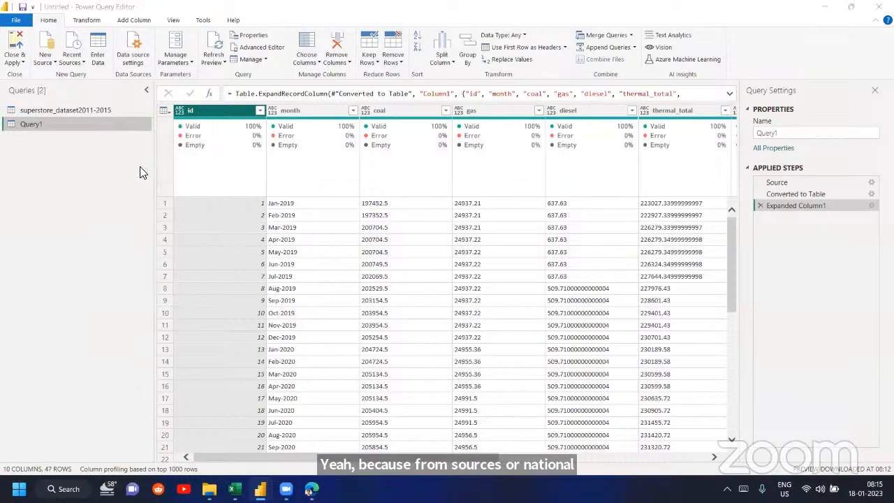
pyautogui.click(510, 263)
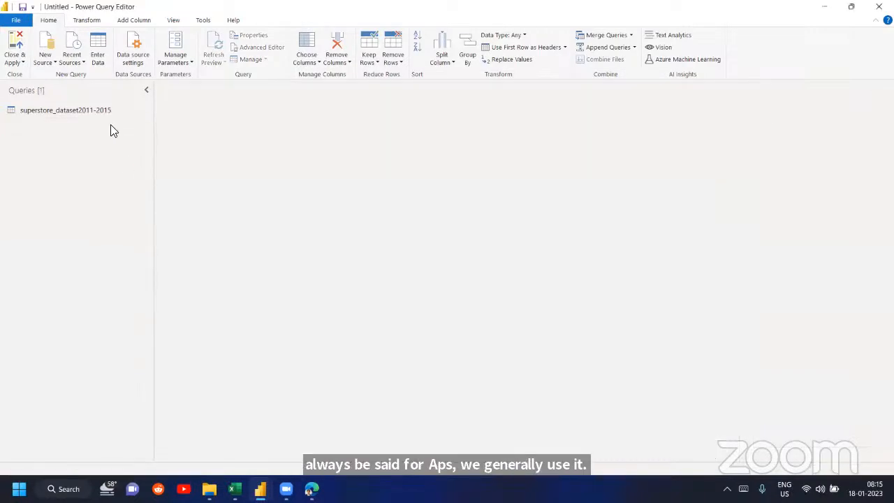
pyautogui.click(97, 106)
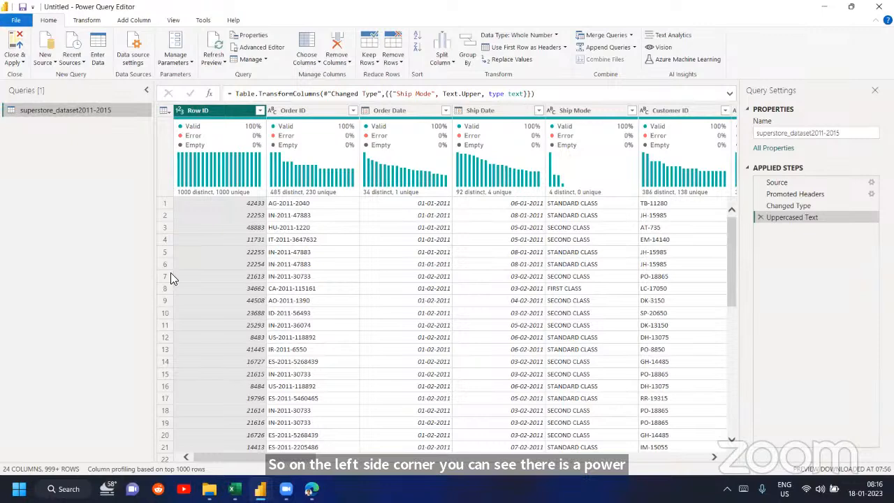
# - Switch to Book1 in Excel and import superstore_dataset2011-2015.csv from the Dataminds folder, opening it in Power Query with Transform Data
pyautogui.click(233, 484)
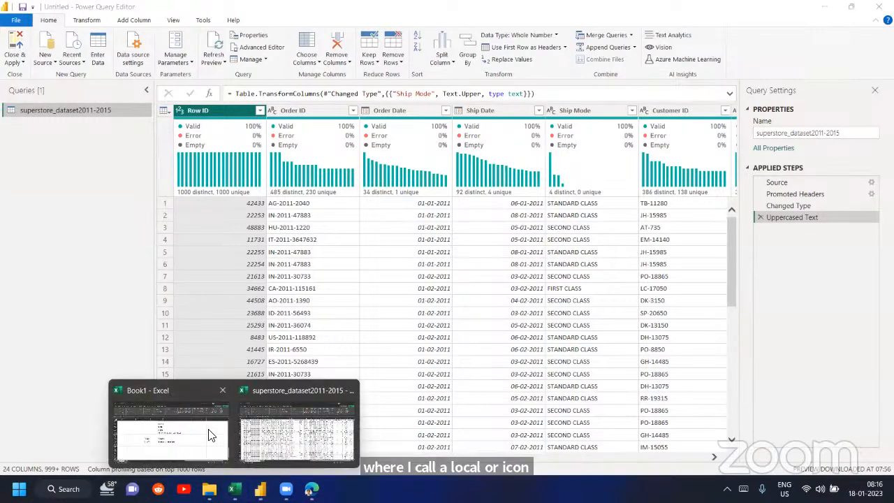
pyautogui.click(171, 427)
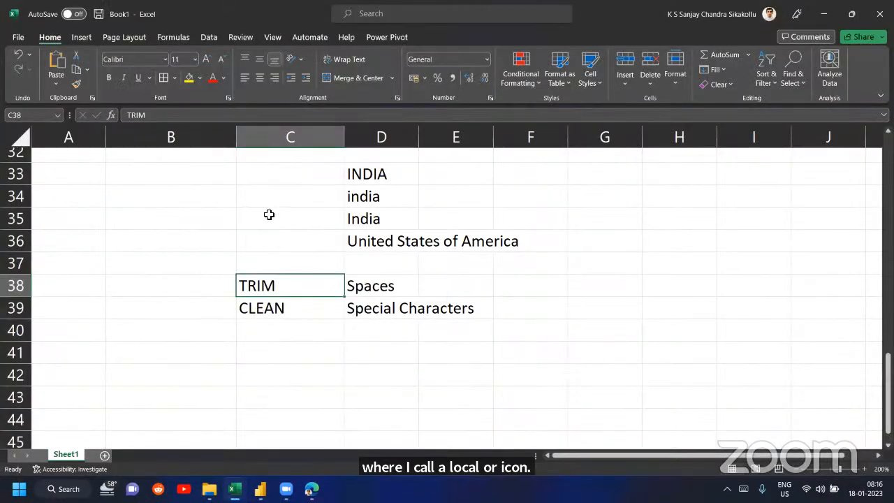
pyautogui.click(208, 36)
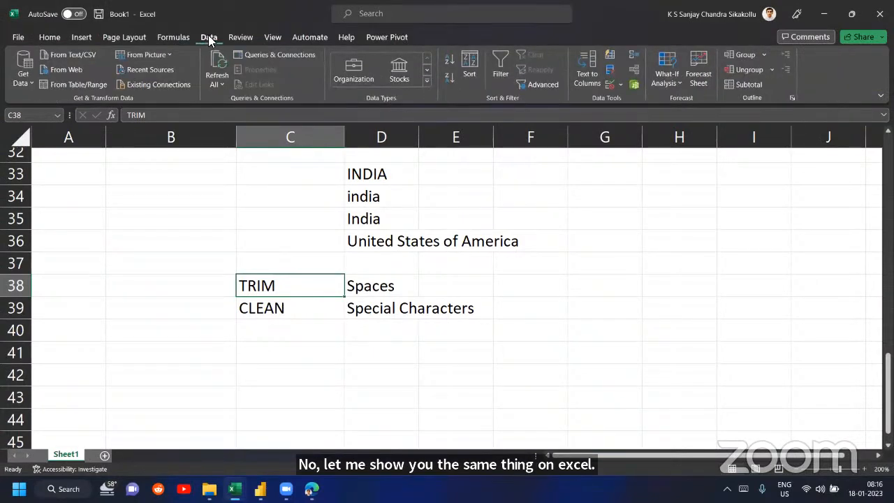
pyautogui.click(75, 57)
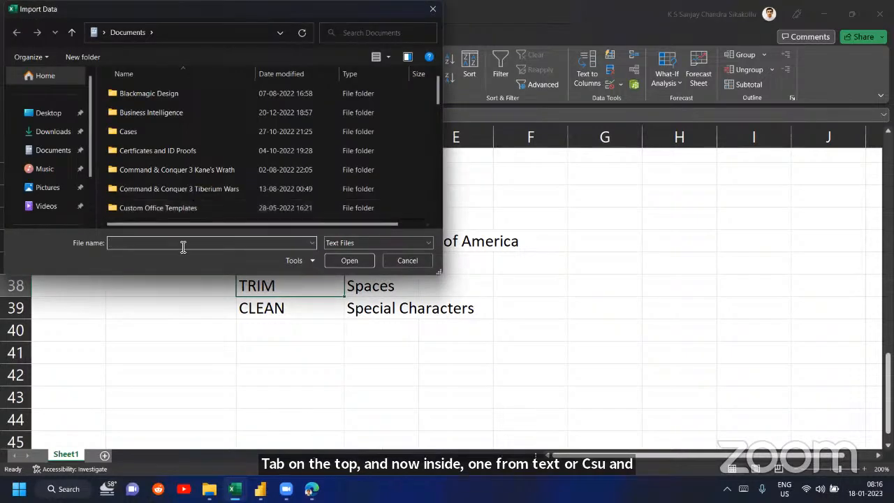
pyautogui.click(102, 33)
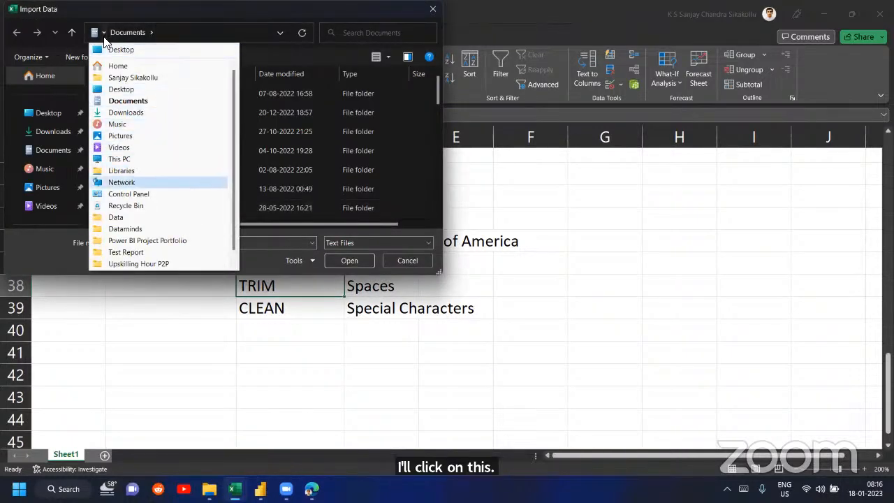
pyautogui.click(137, 229)
pyautogui.doubleClick(159, 109)
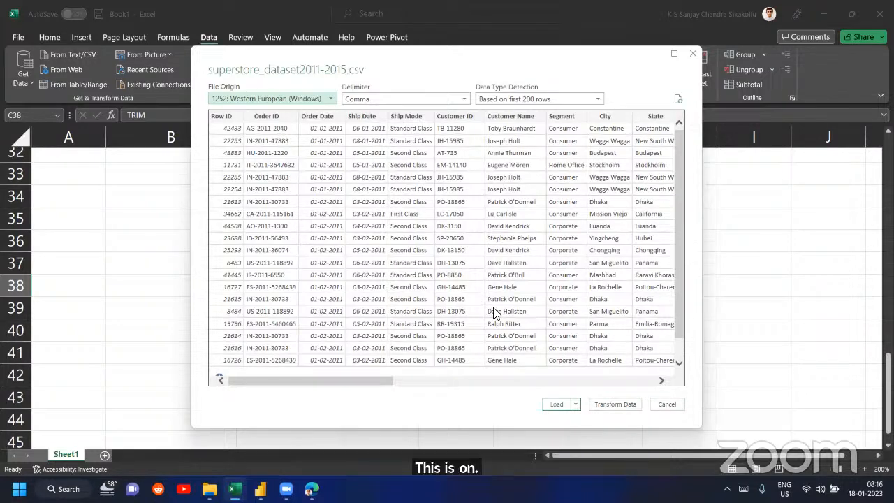
pyautogui.click(612, 408)
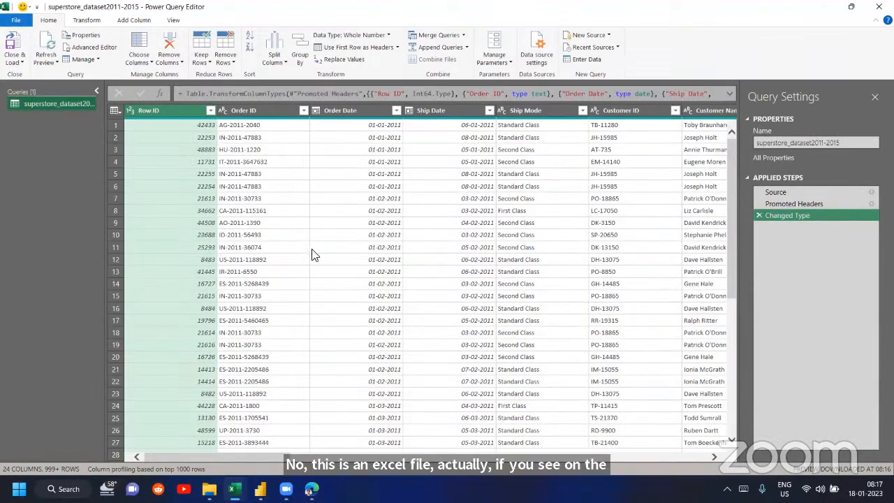
# - Examine the superstore table's columns and Excel's Power Query options for formatting text, splitting columns, adding columns and changing the view
pyautogui.hscroll(10, 312, 254)
pyautogui.hscroll(10, 313, 255)
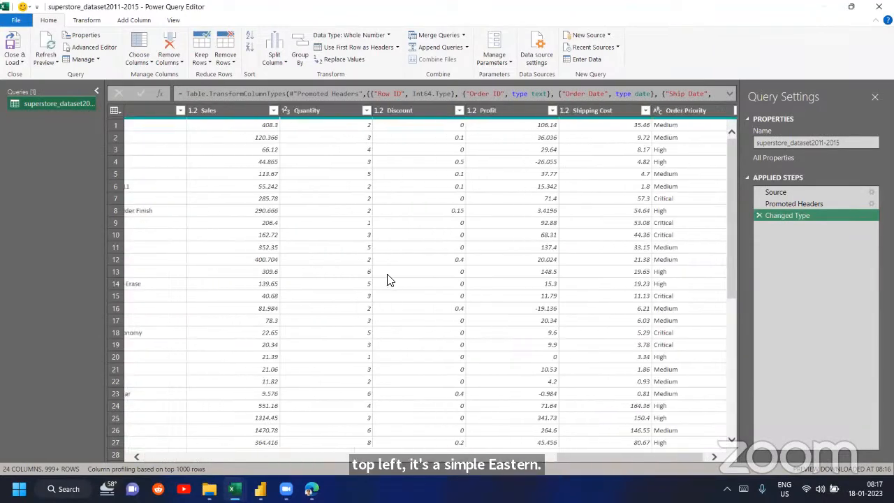
pyautogui.hscroll(-20, 389, 279)
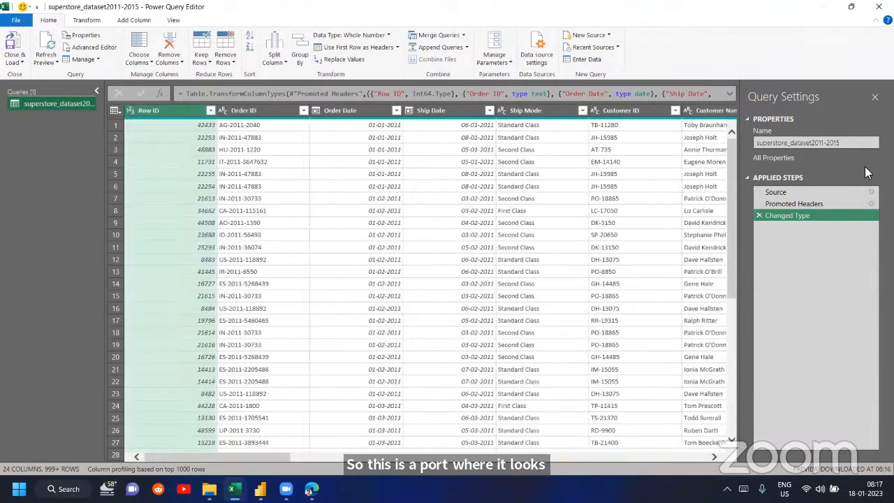
pyautogui.click(87, 21)
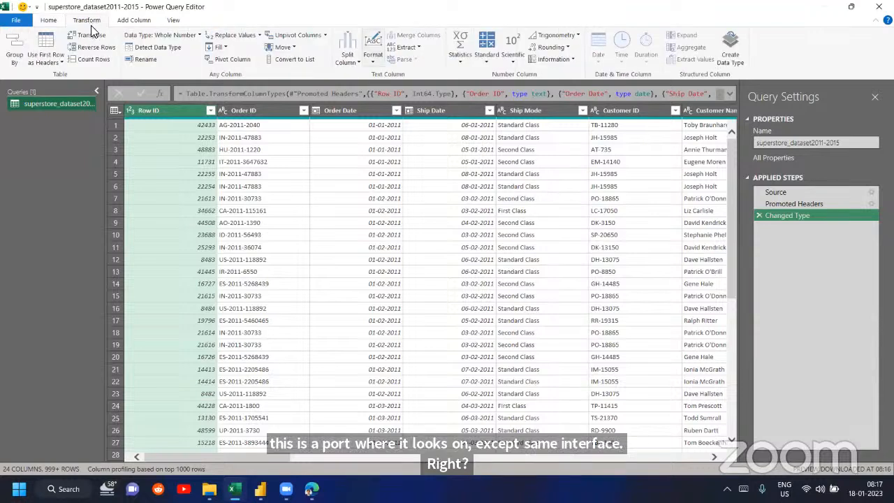
pyautogui.click(350, 59)
pyautogui.click(374, 61)
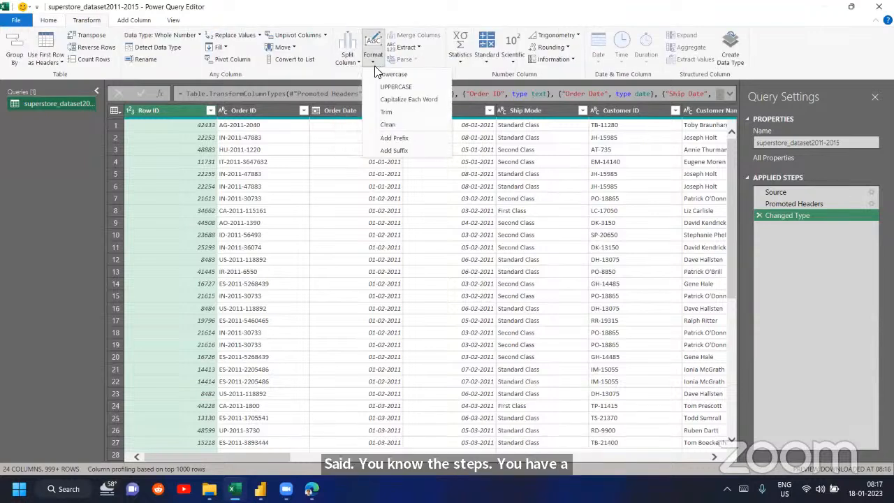
pyautogui.click(355, 68)
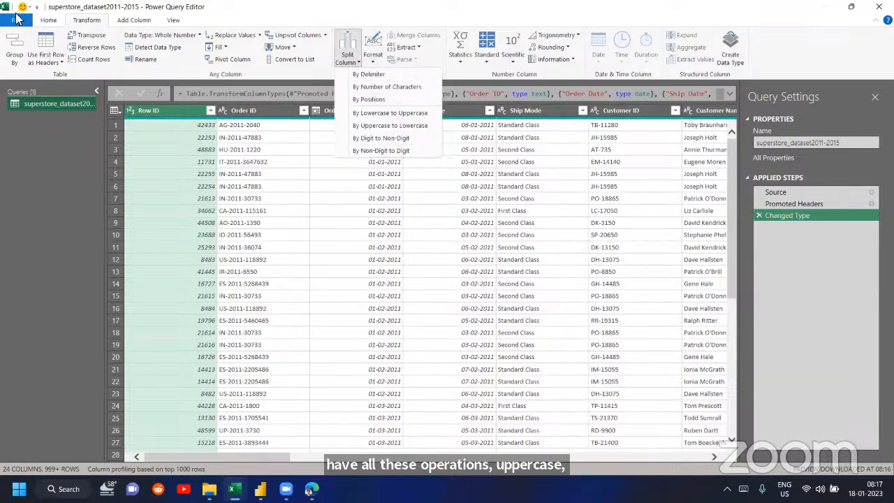
pyautogui.click(48, 21)
pyautogui.click(123, 22)
pyautogui.click(172, 23)
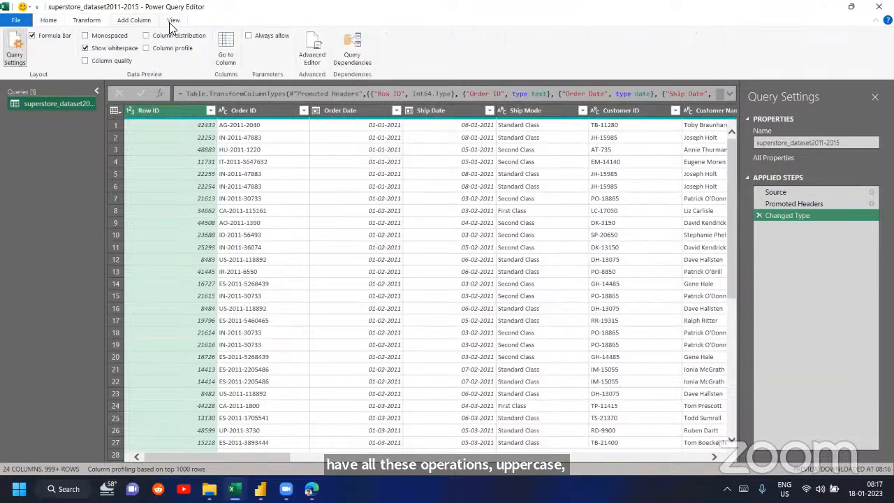
pyautogui.click(52, 21)
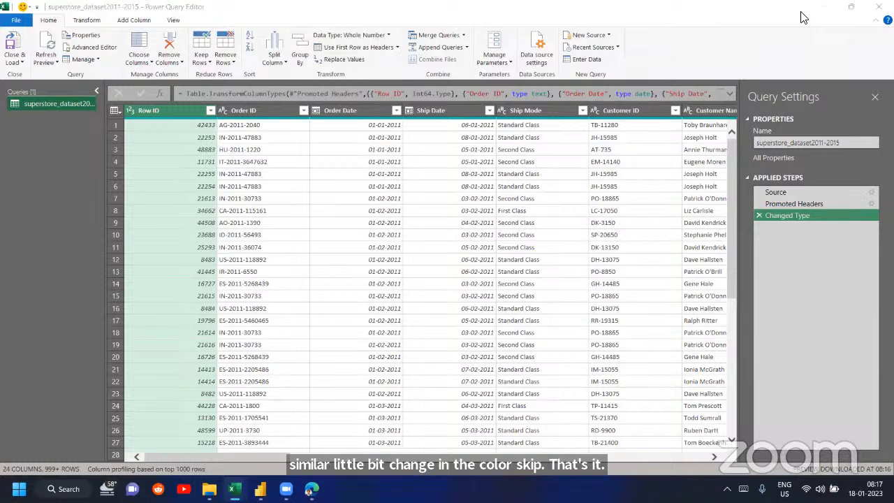
# - Arrange the Excel and Power BI Power Query Editor windows one above the other, and compare their commands, including Power BI's diagnostics tools
pyautogui.click(851, 7)
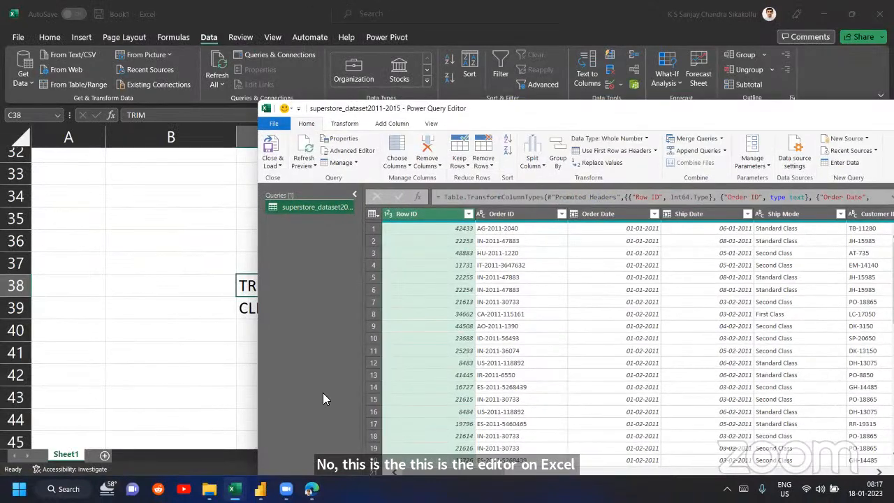
pyautogui.moveTo(260, 489)
pyautogui.click(334, 428)
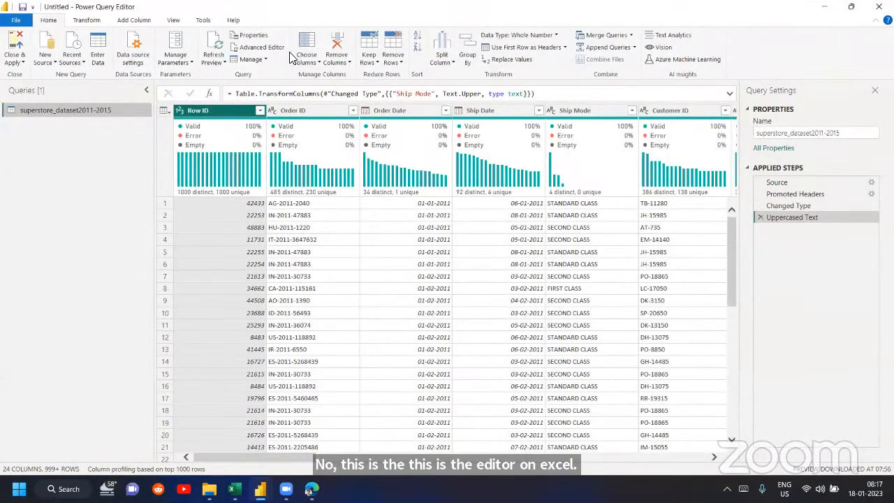
pyautogui.doubleClick(294, 7)
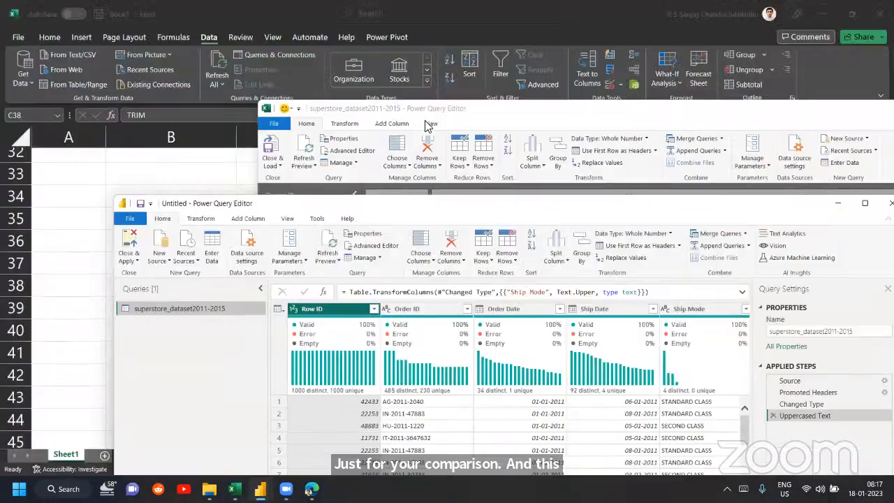
pyautogui.click(454, 108)
pyautogui.moveTo(455, 108); pyautogui.dragTo(228, 42)
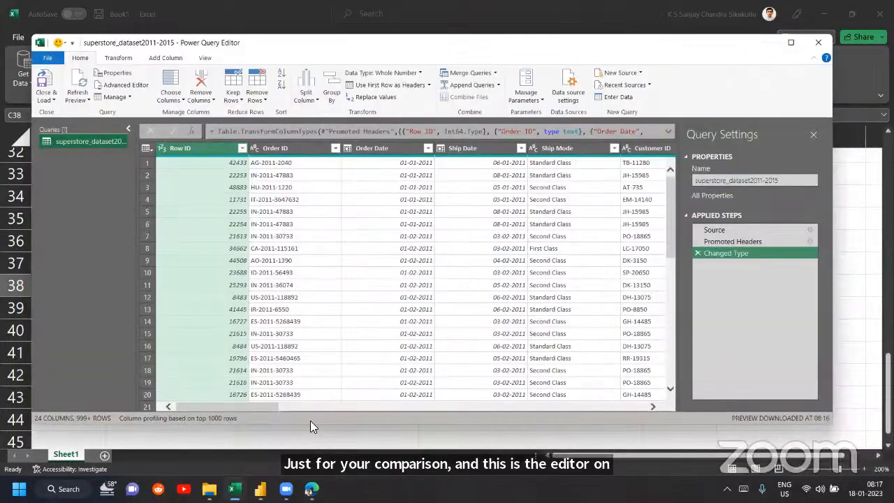
pyautogui.moveTo(260, 489)
pyautogui.click(334, 427)
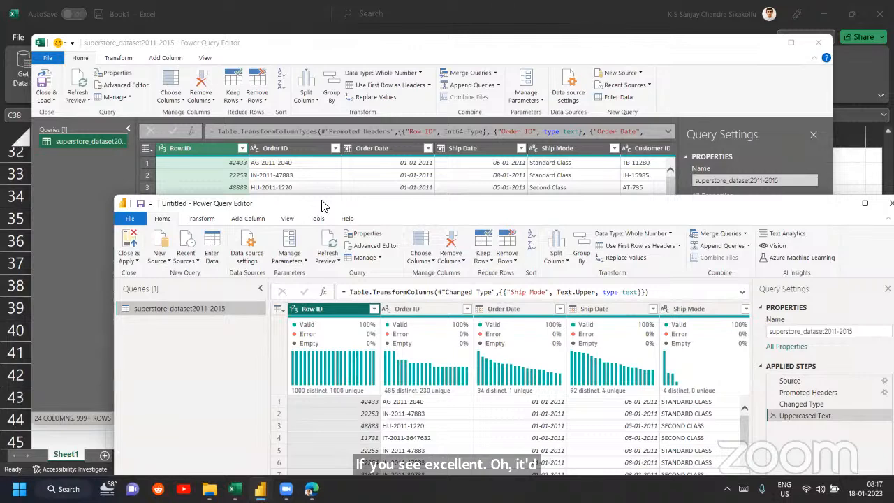
pyautogui.moveTo(322, 205); pyautogui.dragTo(251, 135)
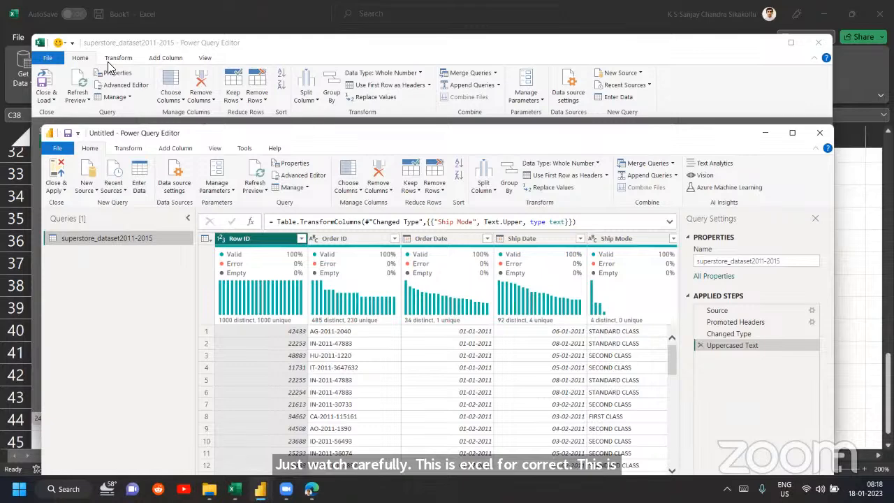
pyautogui.click(243, 149)
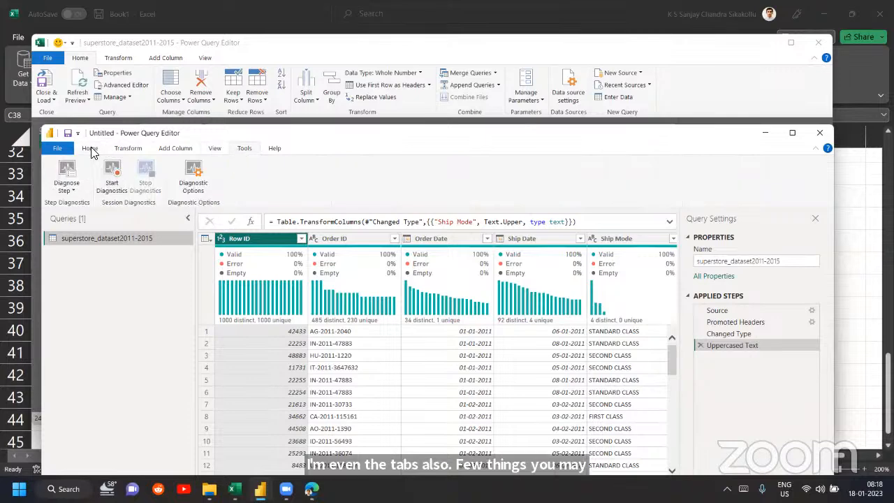
pyautogui.click(91, 148)
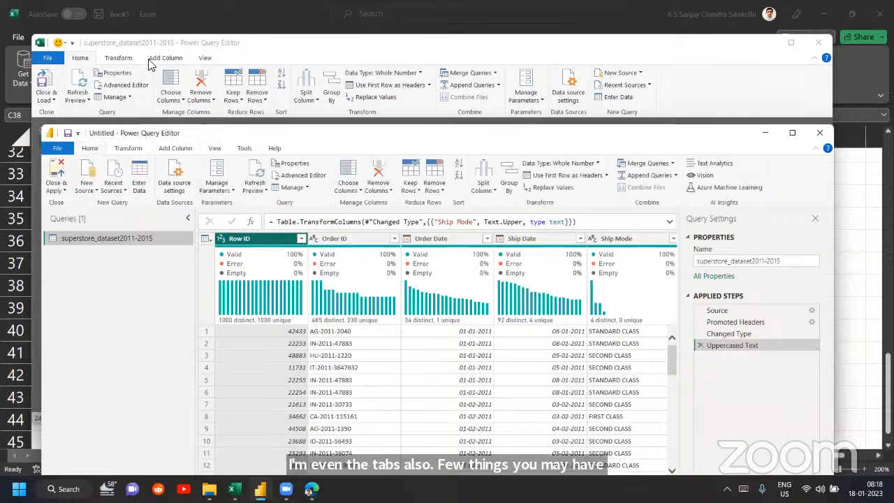
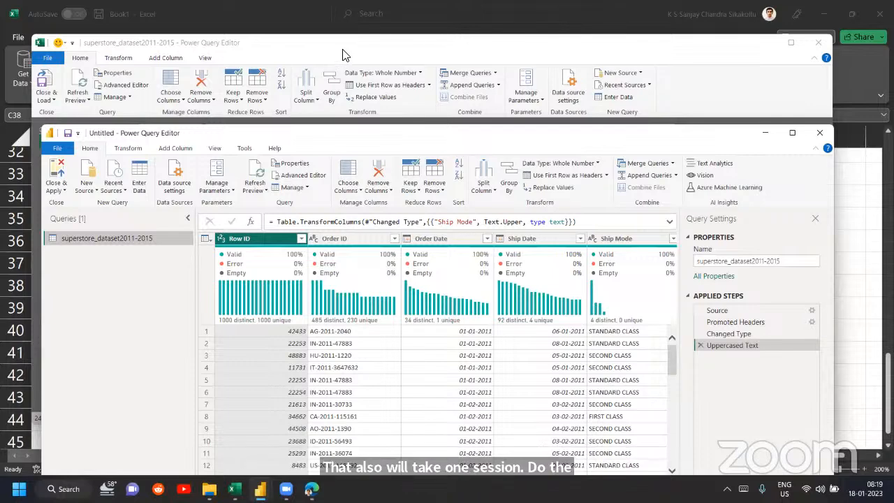
# - Close Excel's Power Query Editor without keeping the query, and switch to Power BI's Power Query Editor, filling the screen
pyautogui.click(786, 48)
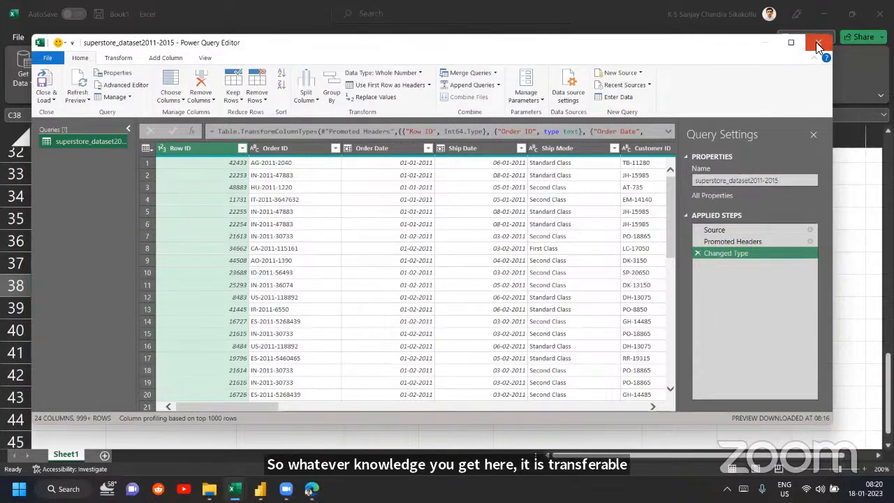
pyautogui.click(816, 42)
pyautogui.click(500, 260)
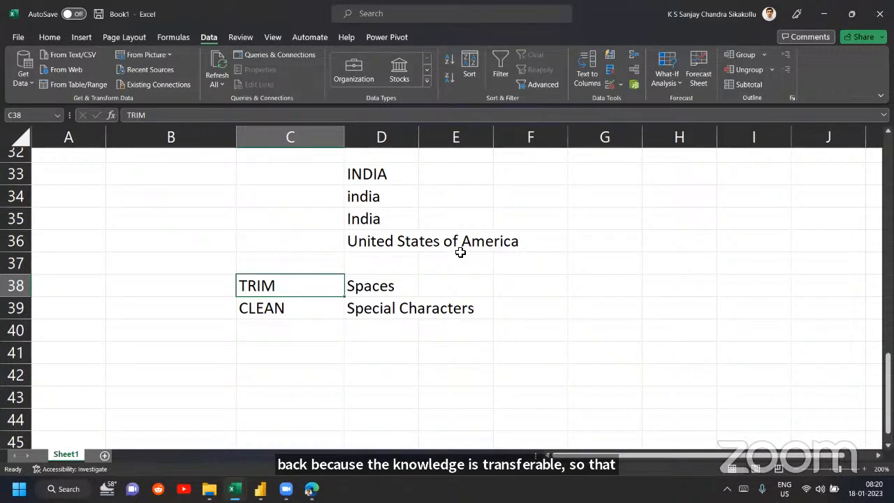
pyautogui.click(260, 490)
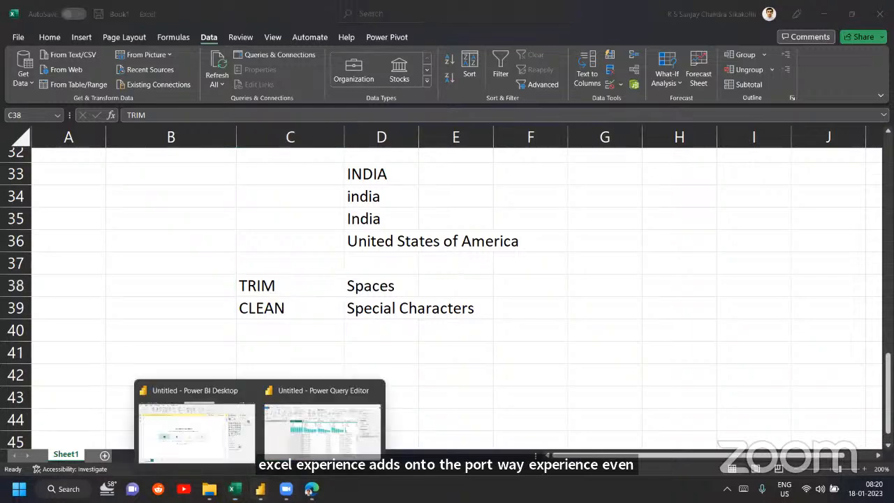
pyautogui.click(322, 415)
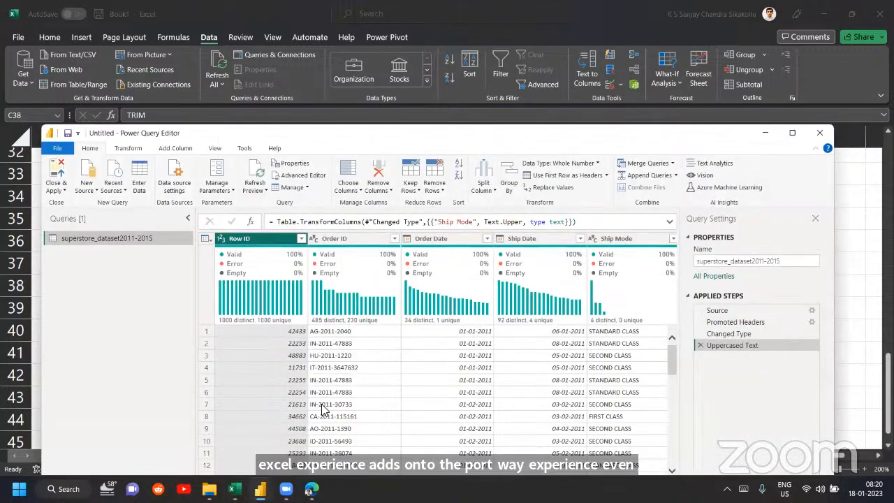
pyautogui.doubleClick(414, 135)
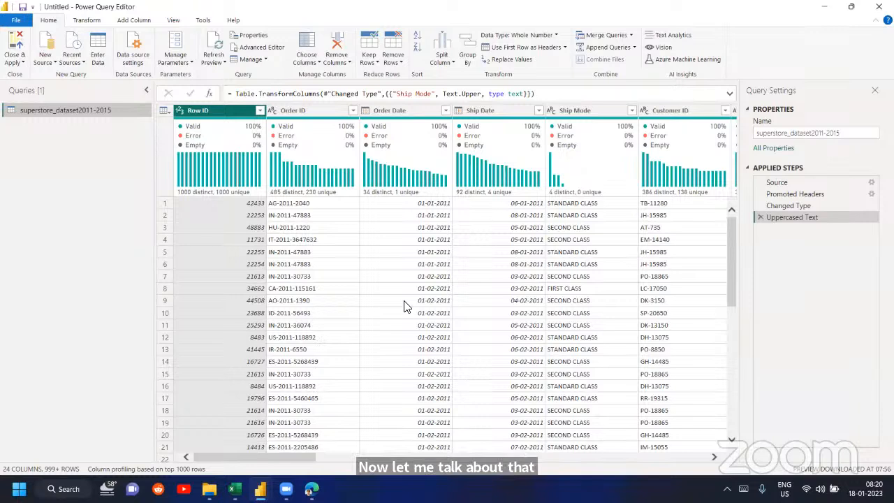
# - Switch to the superstore_dataset2011-2015 workbook in Excel and copy all its data into a new blank workbook
pyautogui.moveTo(235, 489)
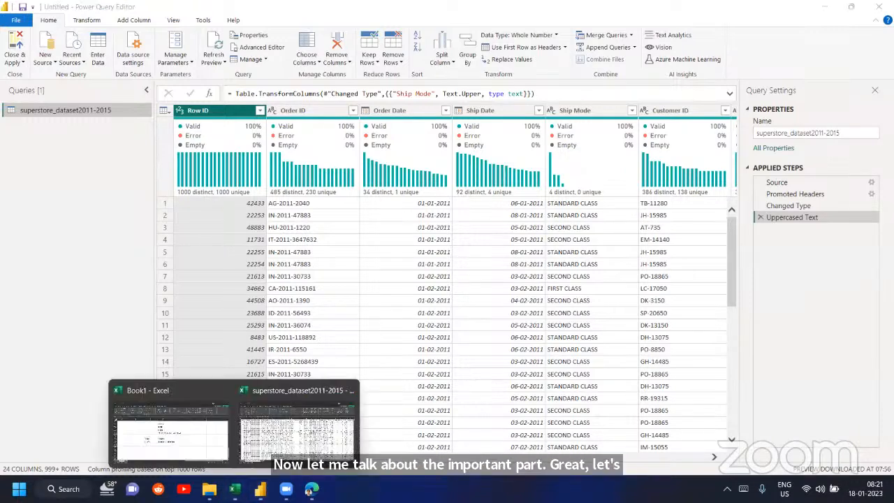
pyautogui.click(294, 420)
pyautogui.click(229, 254)
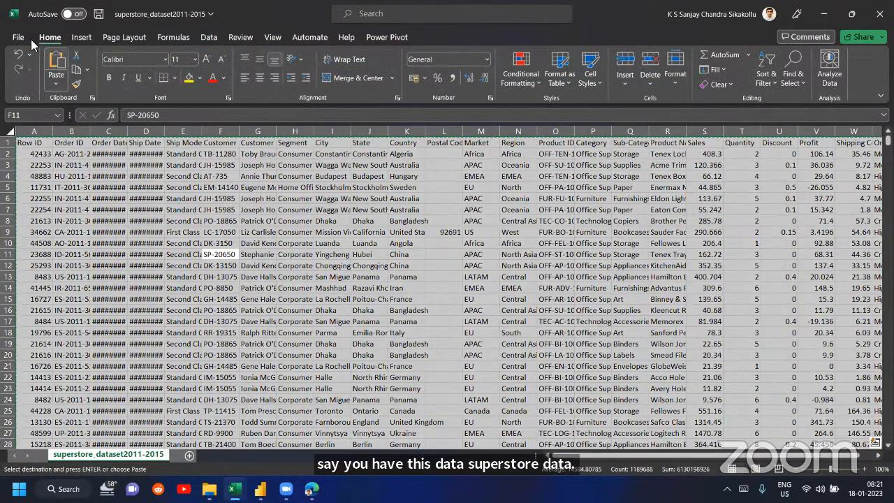
pyautogui.click(27, 38)
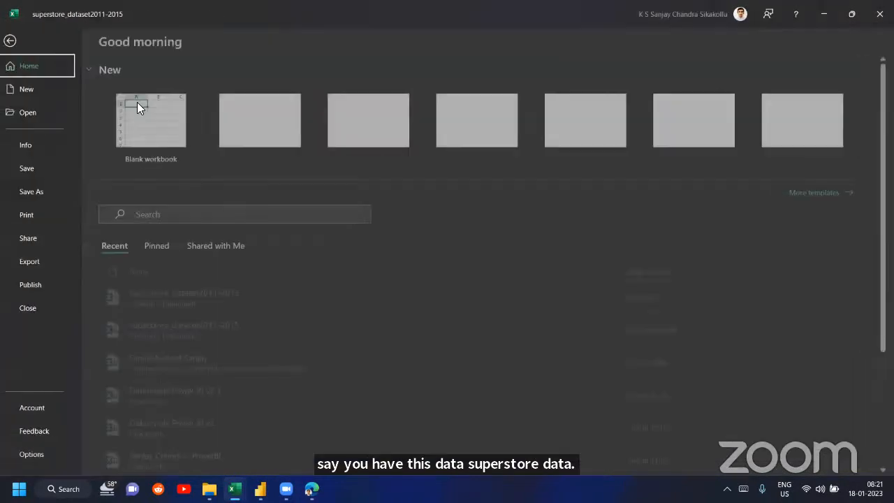
pyautogui.hotkey('ctrl', 'v')
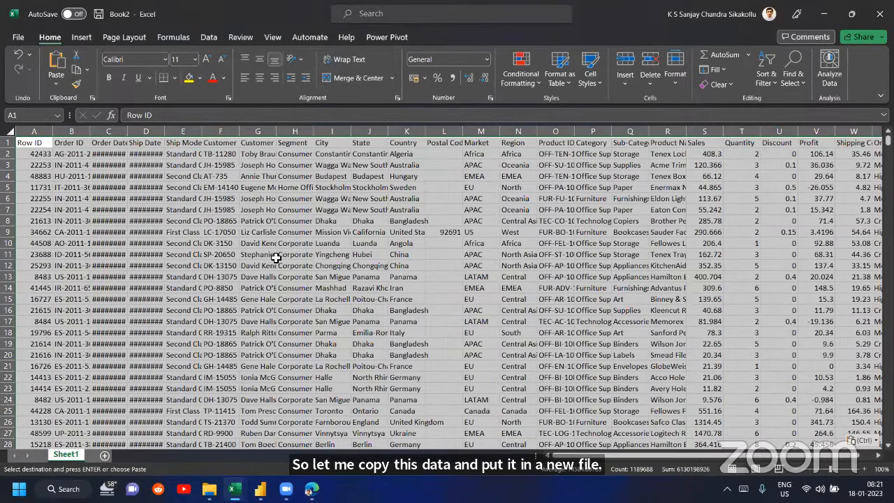
# - Autofit the Order Date and Ship Date columns so their dates are readable
pyautogui.doubleClick(129, 130)
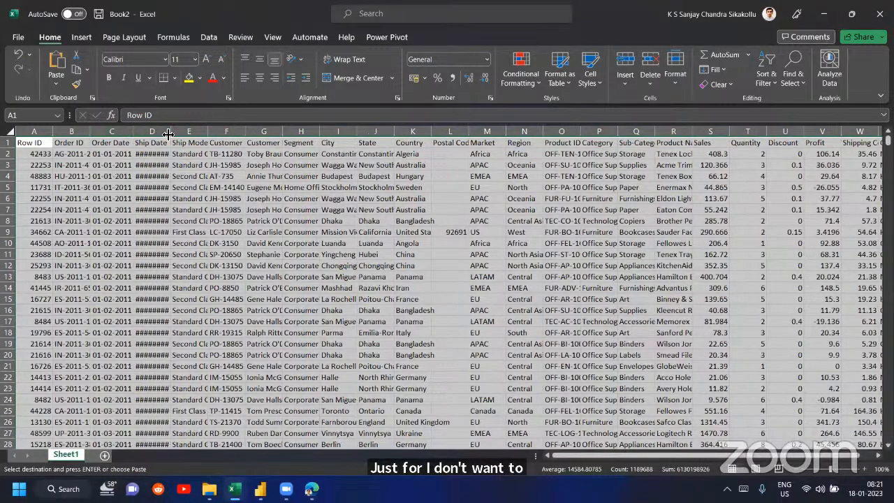
pyautogui.doubleClick(167, 132)
pyautogui.click(204, 160)
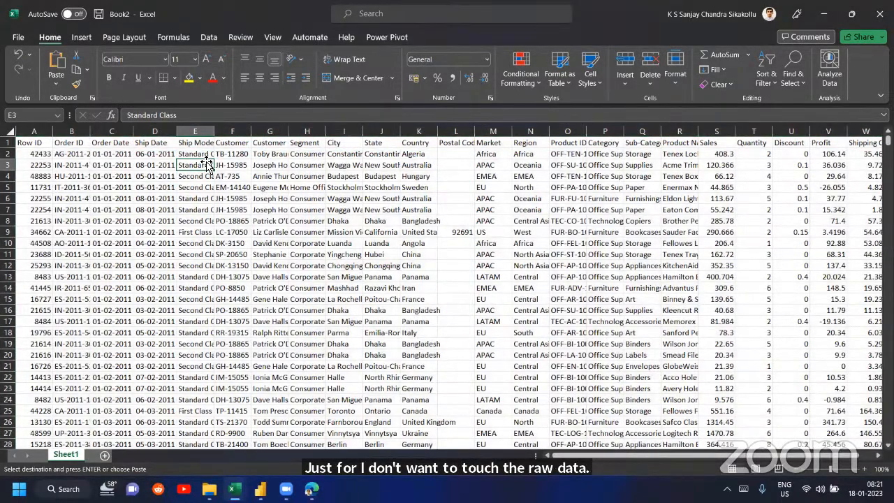
# - Locate the Ship Mode, Sales and Country headers in the copied data
pyautogui.press('Up')
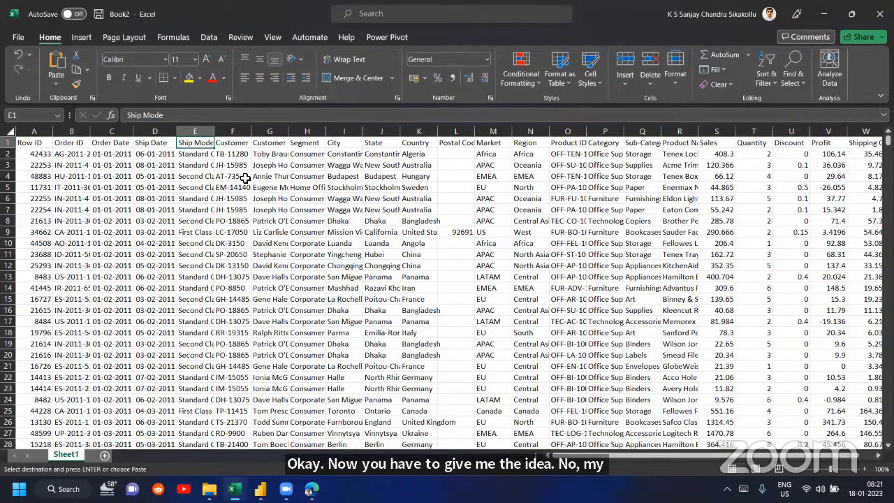
pyautogui.click(717, 144)
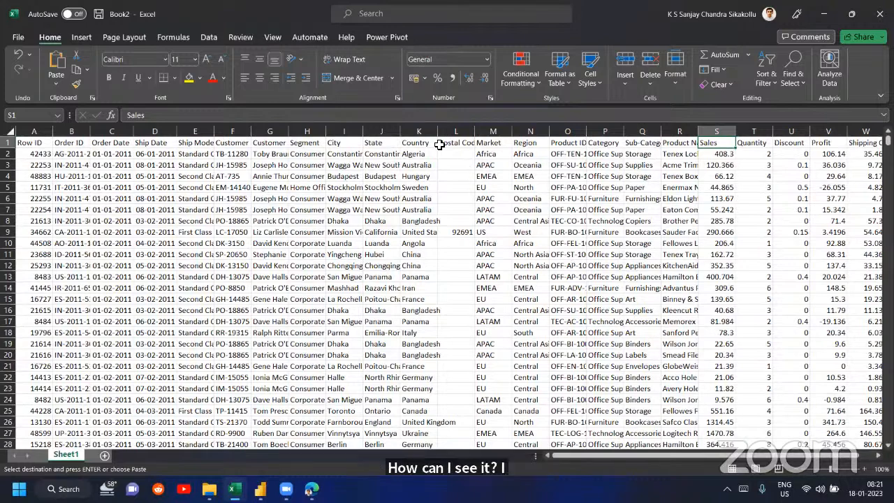
pyautogui.click(440, 144)
pyautogui.press('Left')
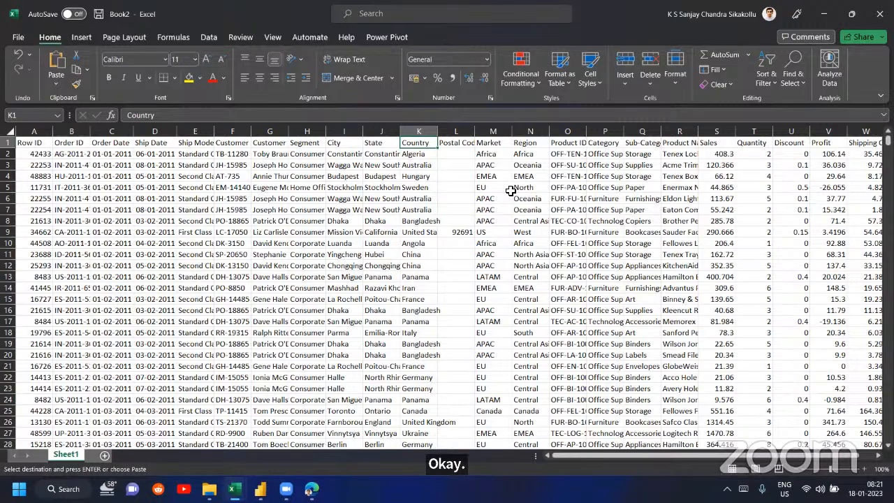
# - Select the entire superstore data range on Sheet1 and return to its first rows
pyautogui.hotkey('ctrl', 'a')
pyautogui.scroll(15, 511, 191)
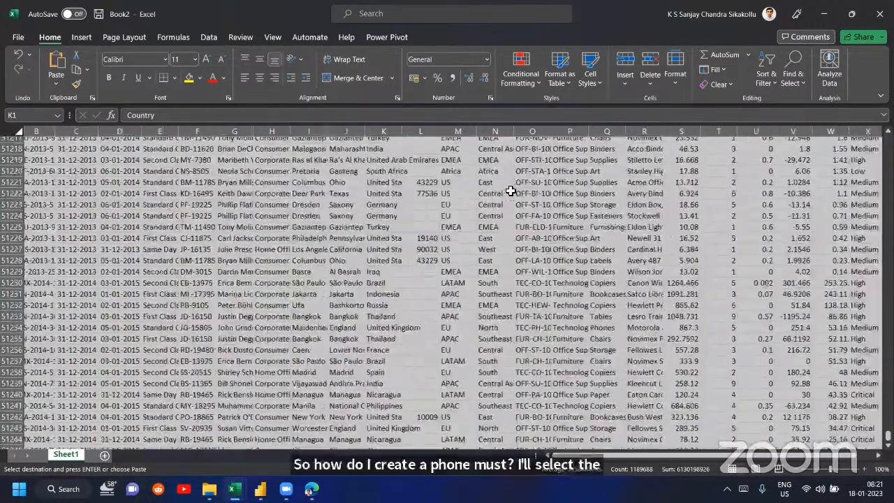
pyautogui.scroll(20, 511, 190)
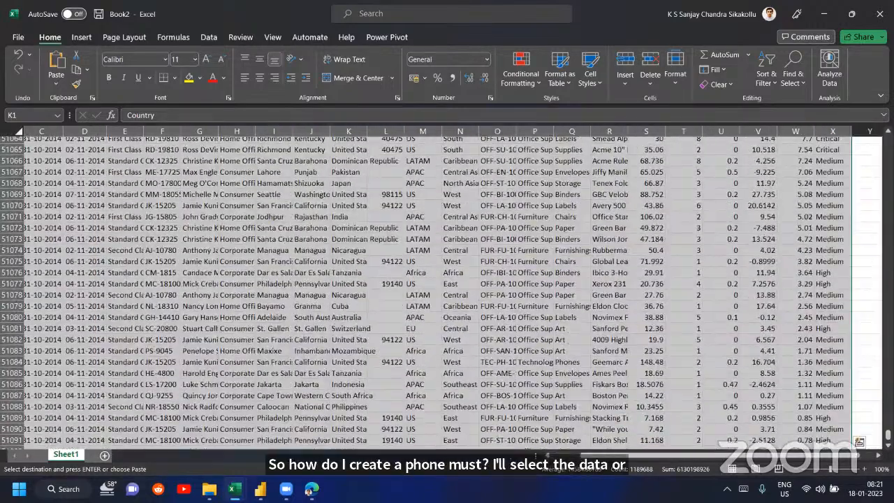
pyautogui.moveTo(888, 435); pyautogui.dragTo(888, 140)
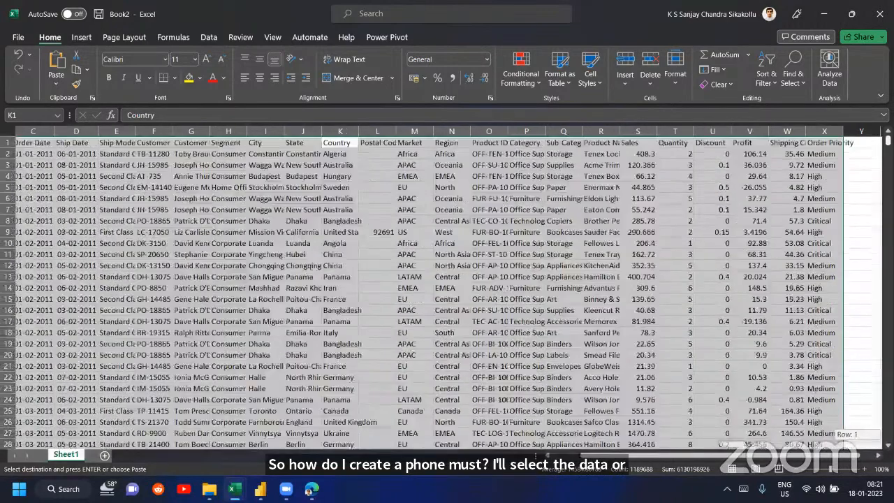
pyautogui.hscroll(-2, 300, 200)
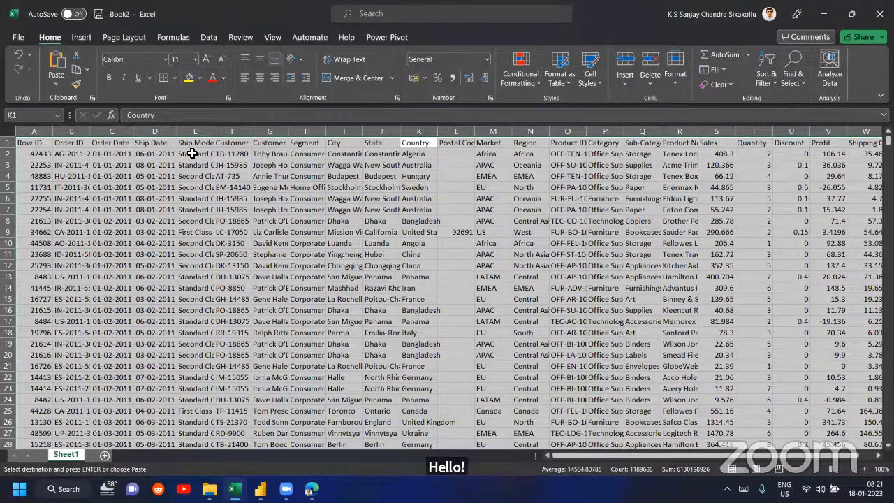
pyautogui.click(81, 38)
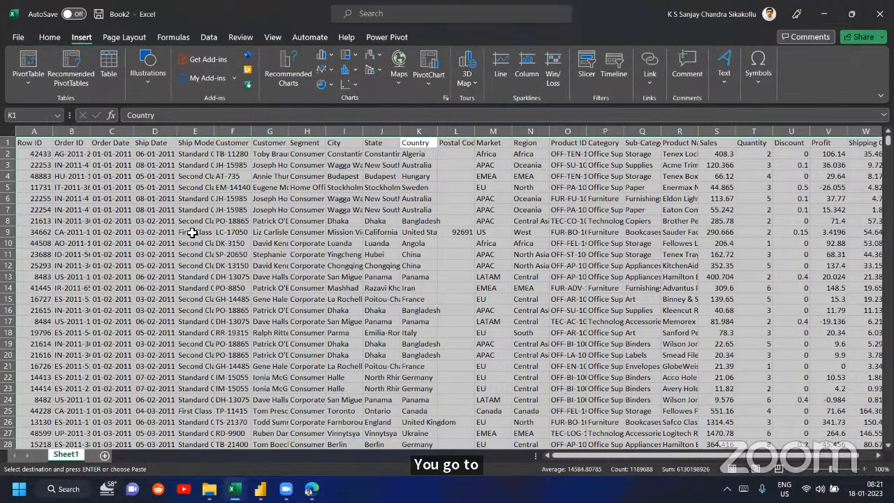
pyautogui.click(49, 38)
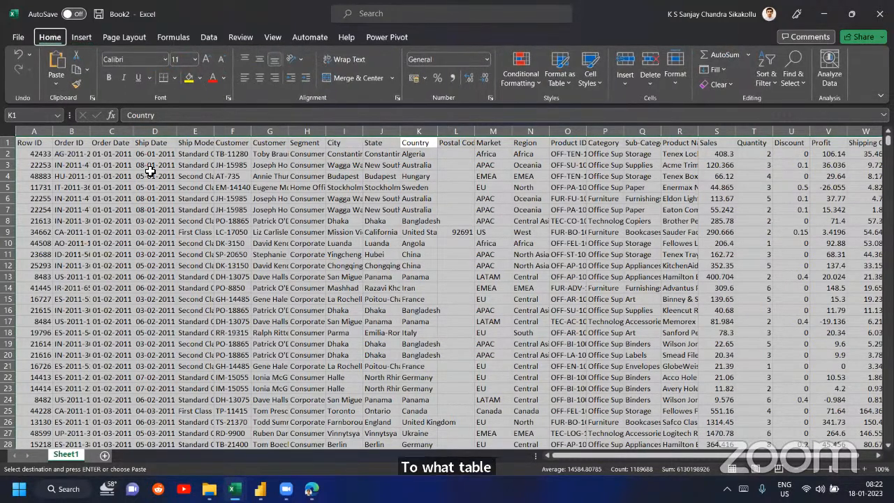
pyautogui.hotkey('alt', 'd')
pyautogui.press('p')
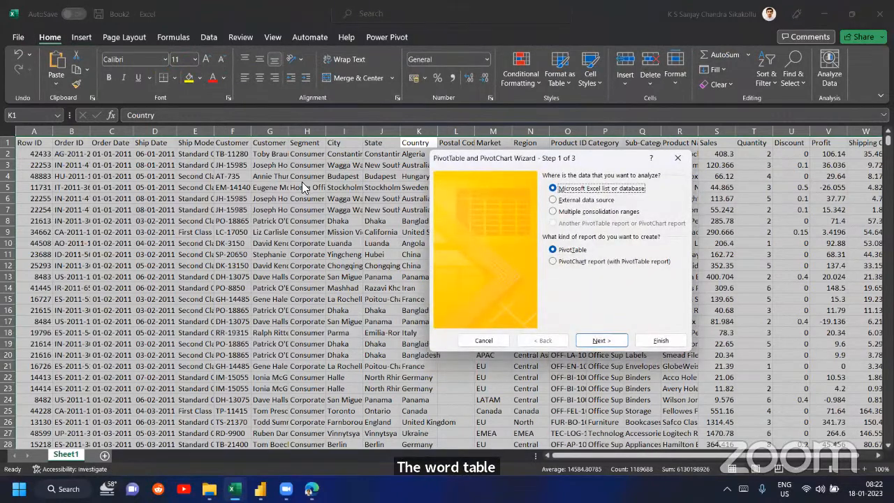
pyautogui.click(677, 158)
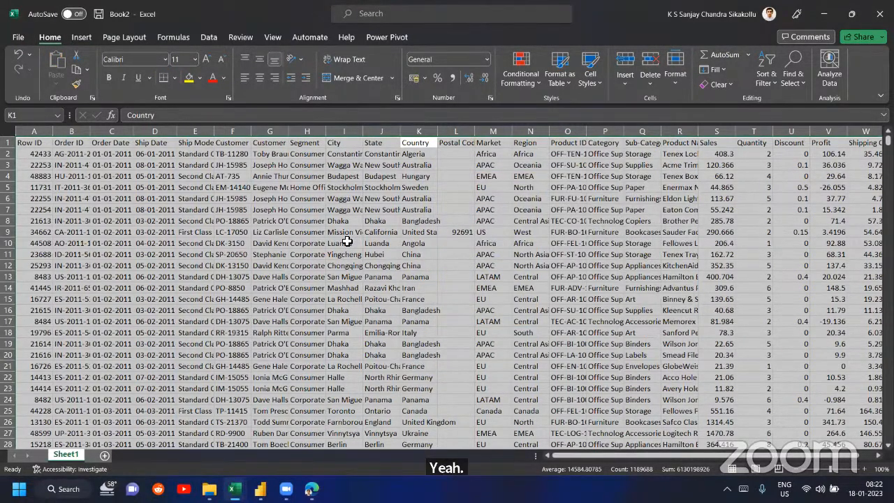
# - Create a PivotTable from the selected superstore range on a new worksheet
pyautogui.press('alt')
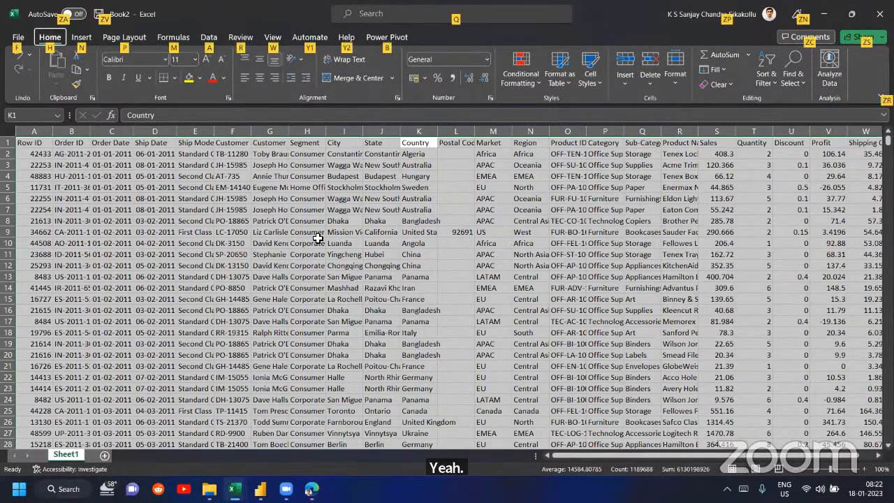
pyautogui.press('n')
pyautogui.press('v')
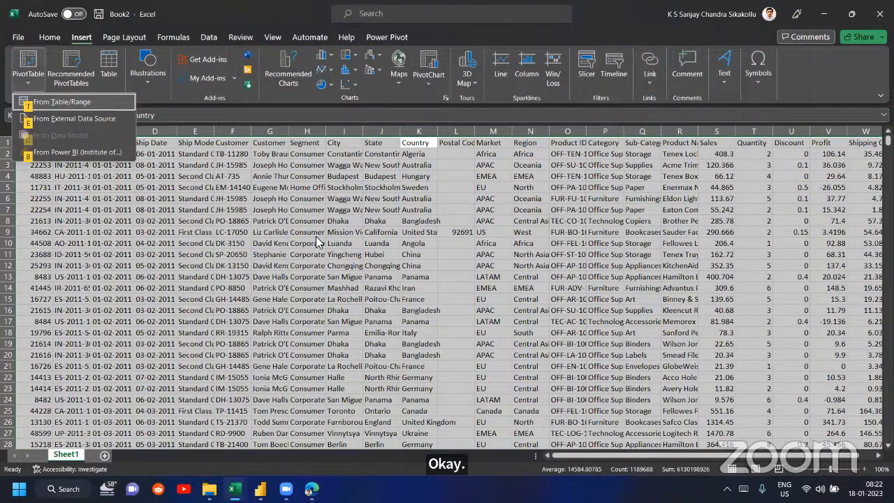
pyautogui.click(77, 105)
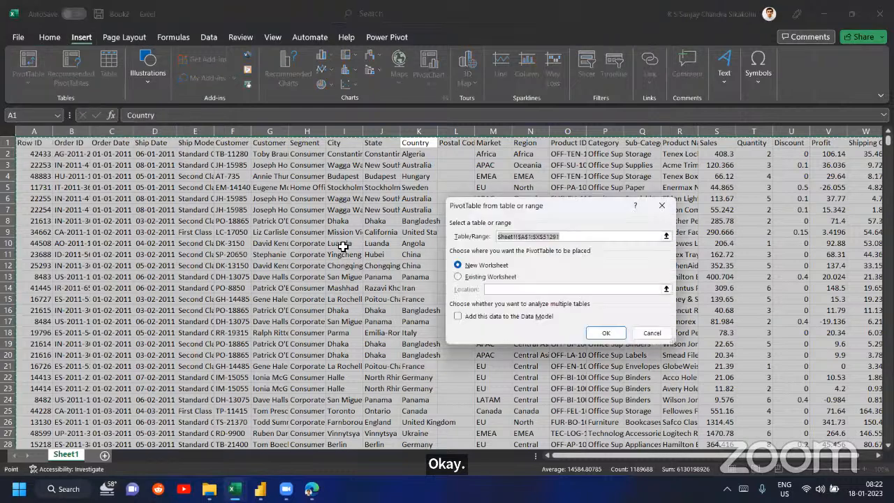
pyautogui.press('Return')
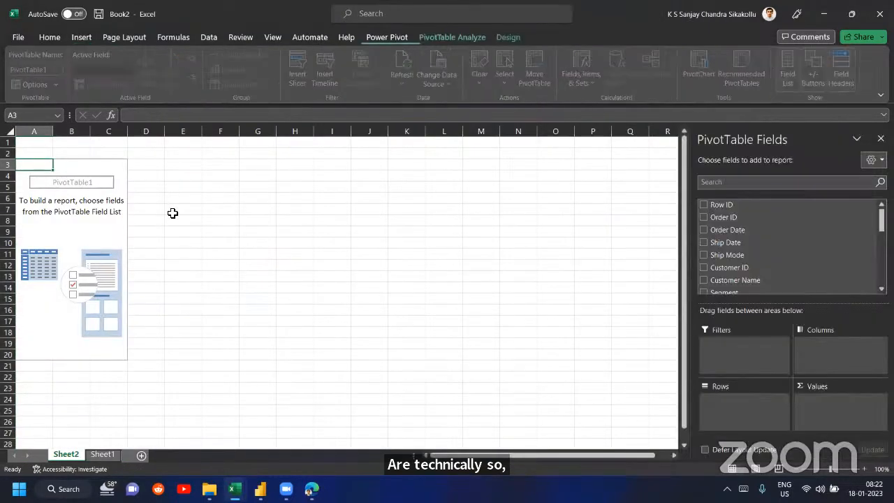
# - Summarize sales by country in the PivotTable, with Country in Rows and the sum of Sales in Values
pyautogui.scroll(-4, 691, 263)
pyautogui.scroll(-1, 733, 259)
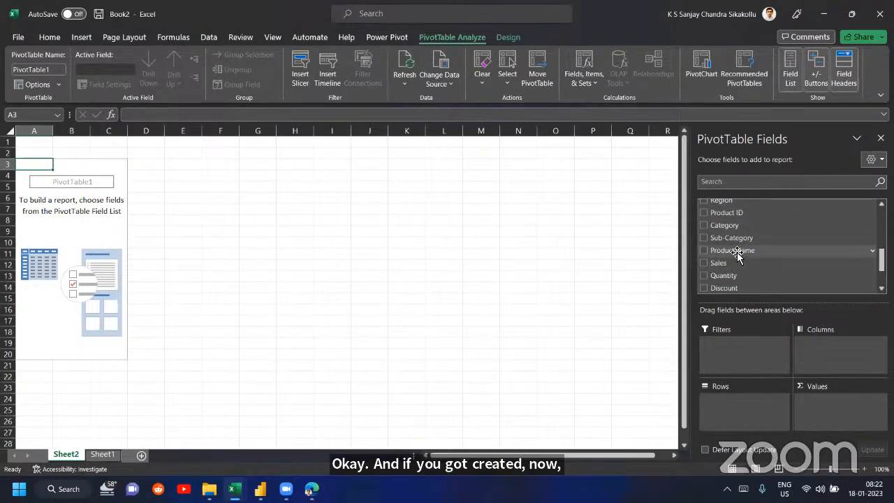
pyautogui.scroll(3, 739, 257)
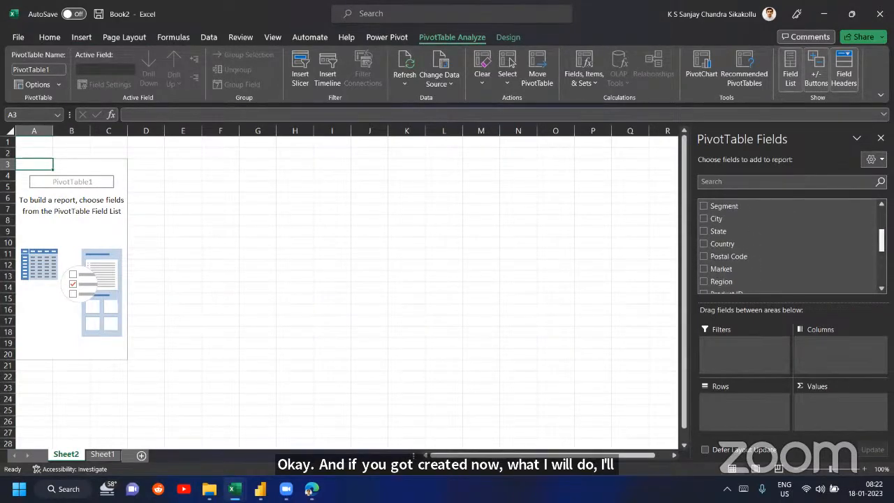
pyautogui.scroll(1, 741, 258)
pyautogui.moveTo(762, 268); pyautogui.dragTo(753, 398)
pyautogui.scroll(-1, 810, 247)
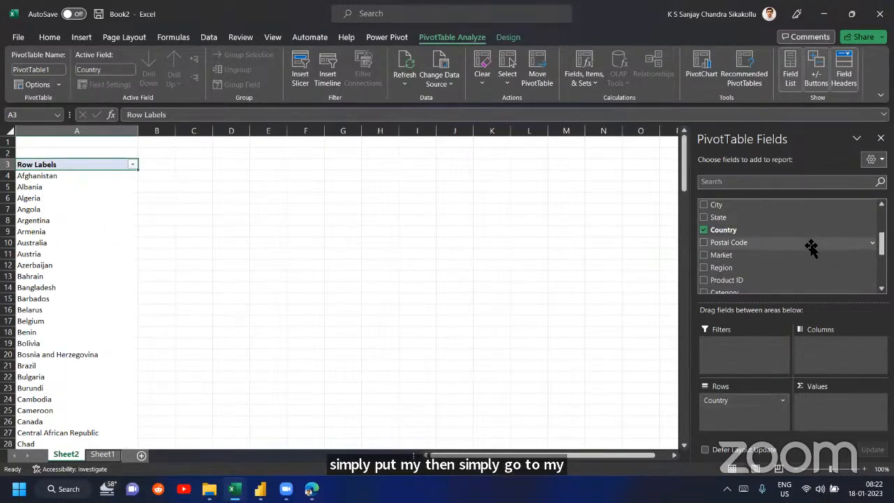
pyautogui.scroll(-4, 810, 247)
pyautogui.moveTo(759, 209); pyautogui.dragTo(835, 400)
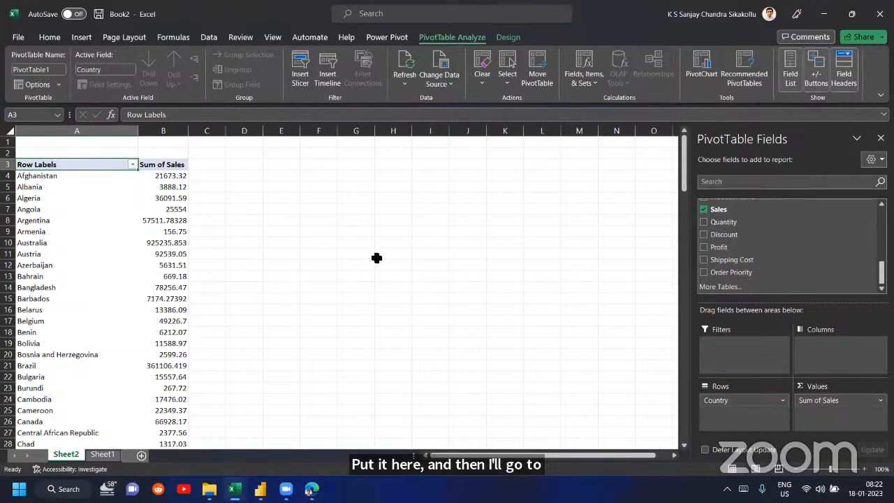
pyautogui.scroll(-20, 377, 258)
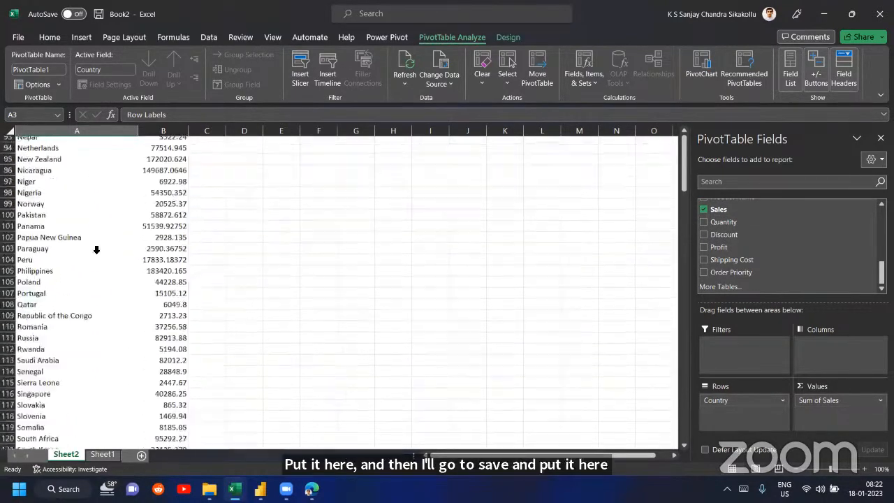
pyautogui.scroll(-15, 97, 249)
pyautogui.scroll(20, 97, 249)
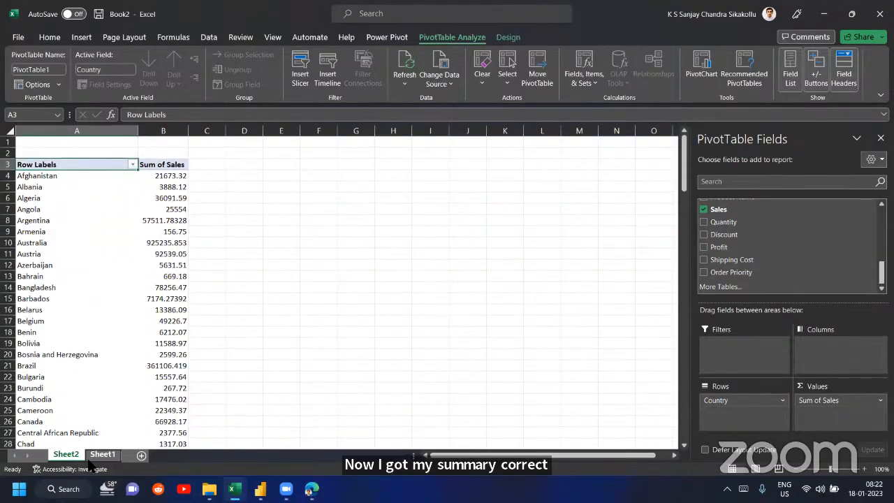
# - Review the PivotTable from Table/Range option on the Sheet1 source data and return to the PivotTable on Sheet2
pyautogui.click(102, 454)
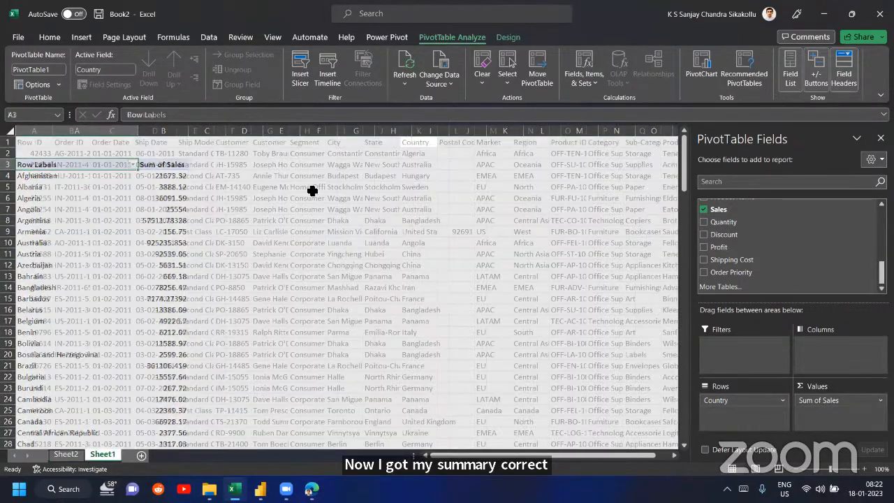
pyautogui.click(81, 38)
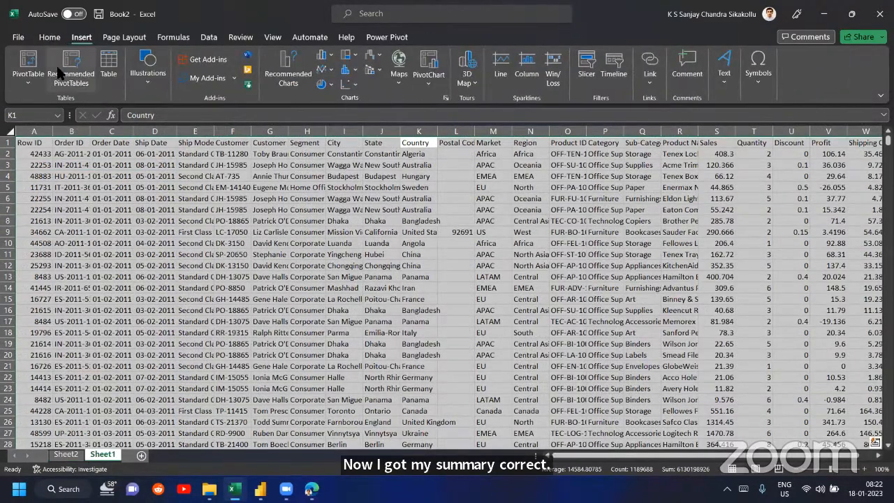
pyautogui.click(29, 79)
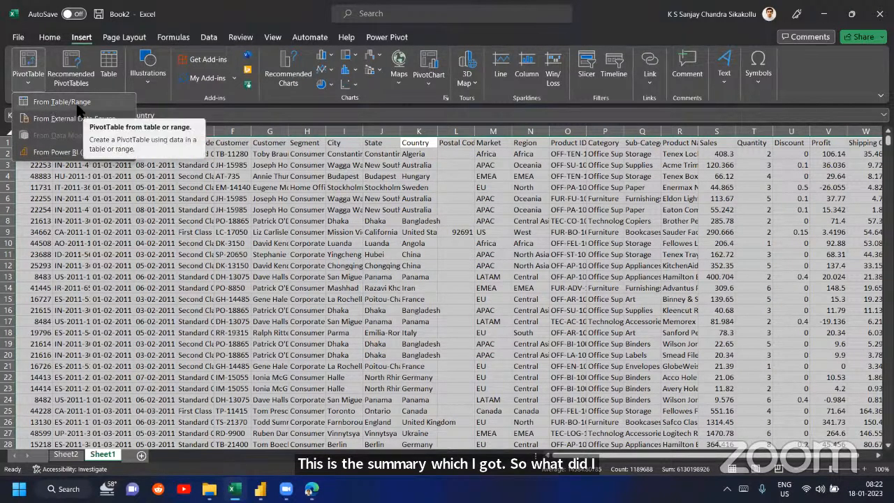
pyautogui.click(76, 455)
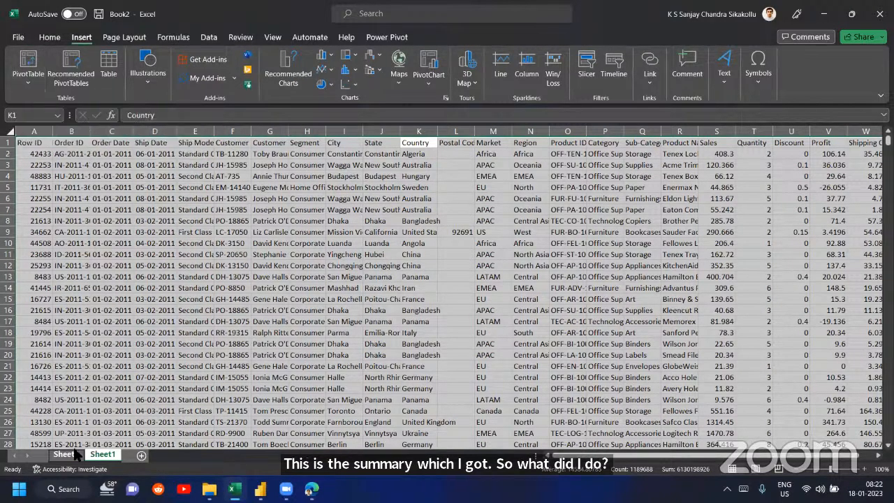
pyautogui.click(76, 454)
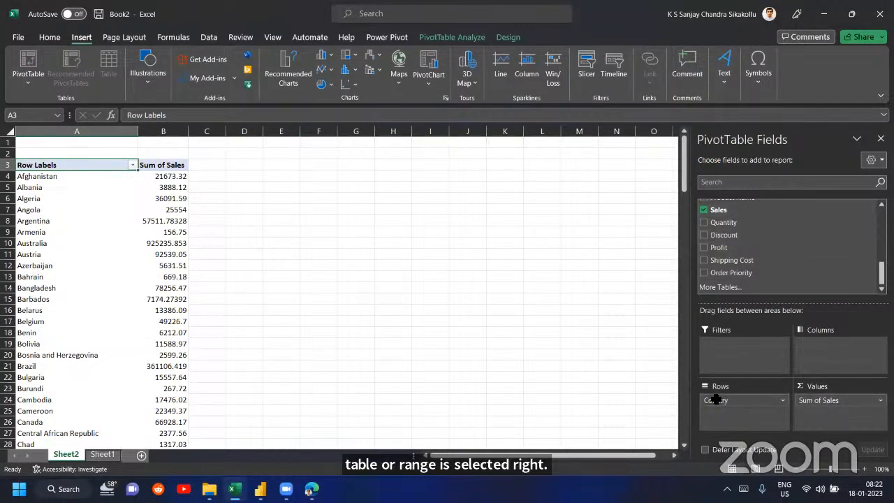
# - Point out the country row labels and the Sum of Sales values in the PivotTable by selecting them
pyautogui.moveTo(81, 145); pyautogui.dragTo(74, 355)
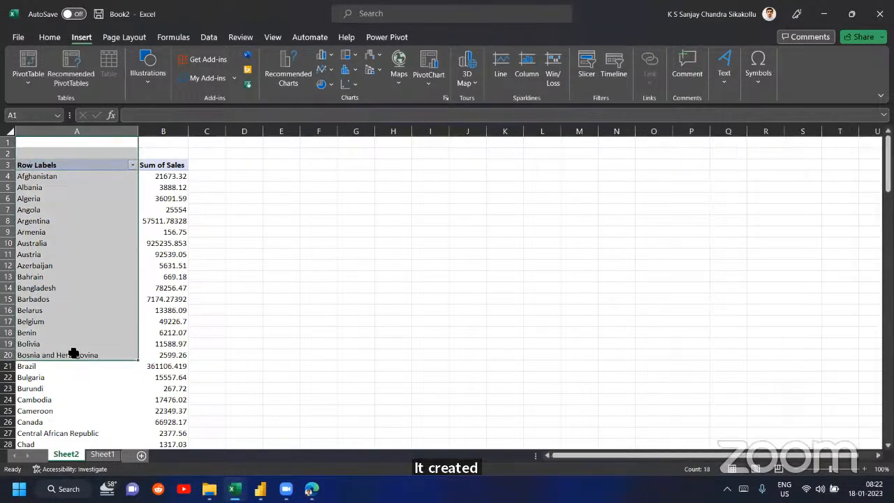
pyautogui.moveTo(8, 210); pyautogui.dragTo(9, 335)
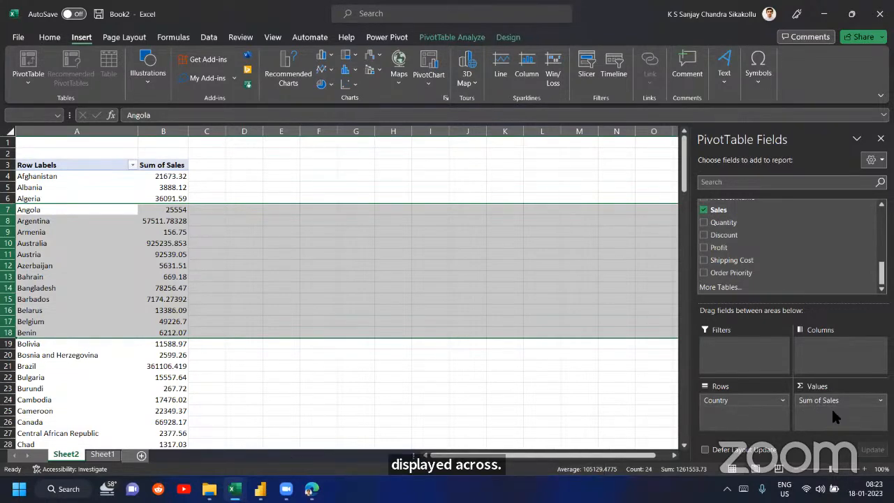
pyautogui.moveTo(163, 176); pyautogui.dragTo(155, 443)
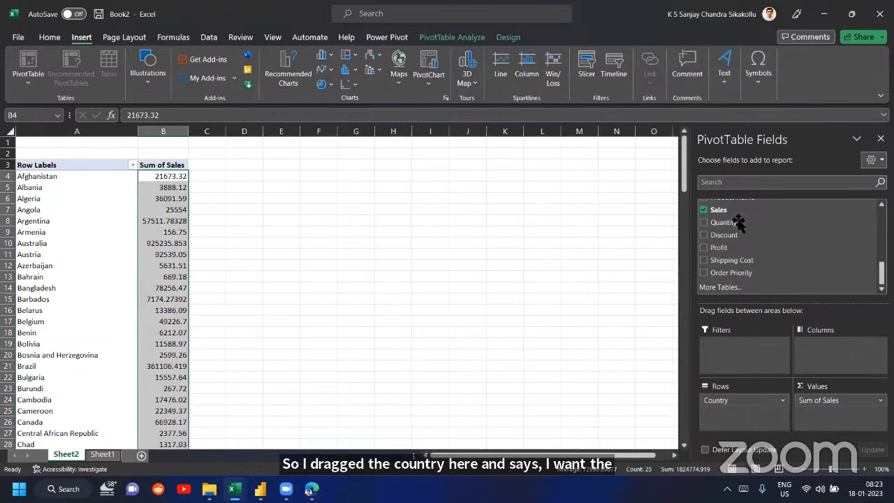
pyautogui.click(168, 188)
pyautogui.click(49, 37)
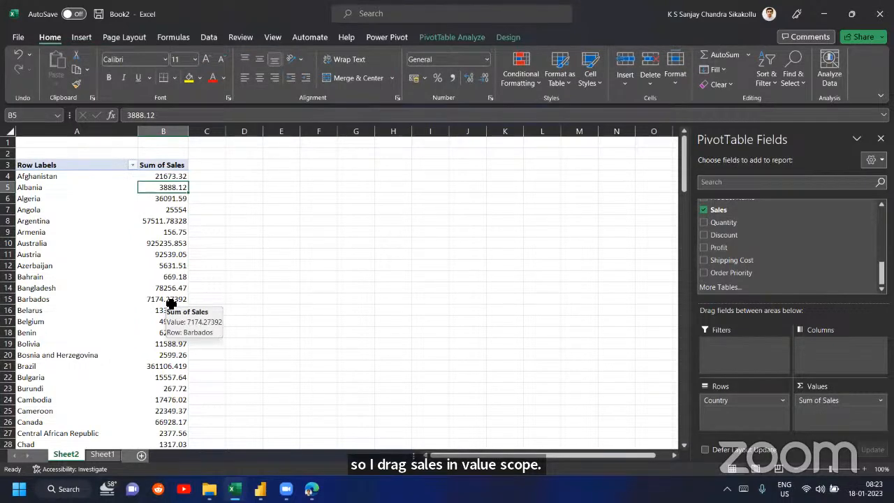
# - Switch to the Power Query Editor window and duplicate the superstore_dataset2011-2015 query
pyautogui.click(260, 490)
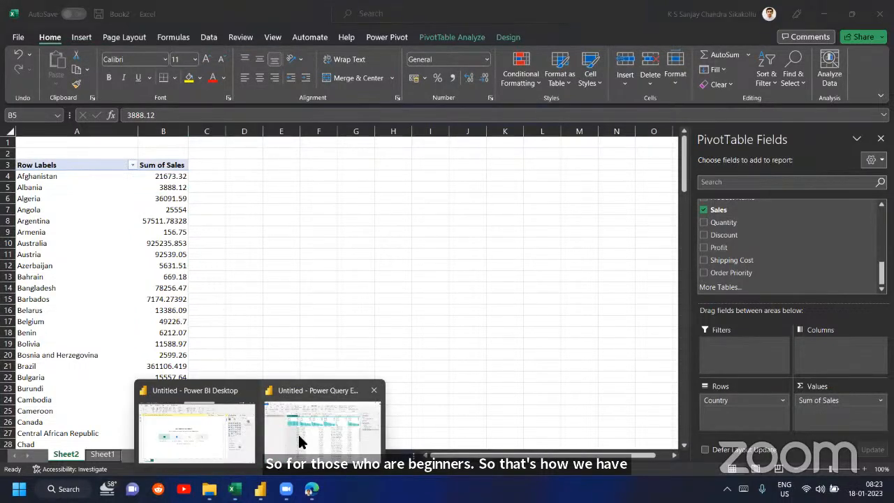
pyautogui.click(302, 441)
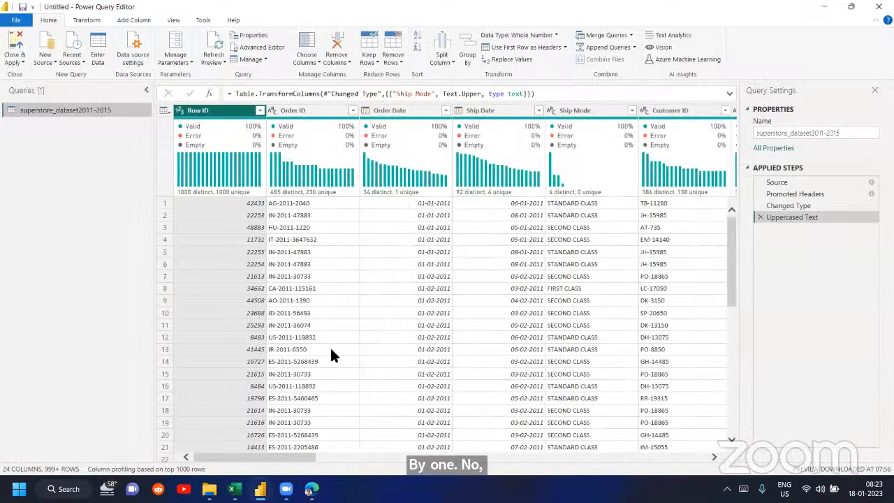
pyautogui.rightClick(78, 113)
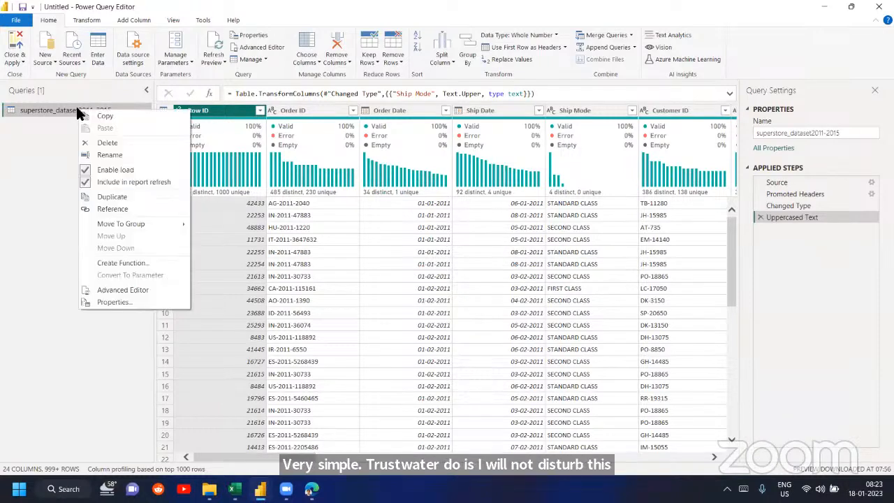
pyautogui.click(107, 196)
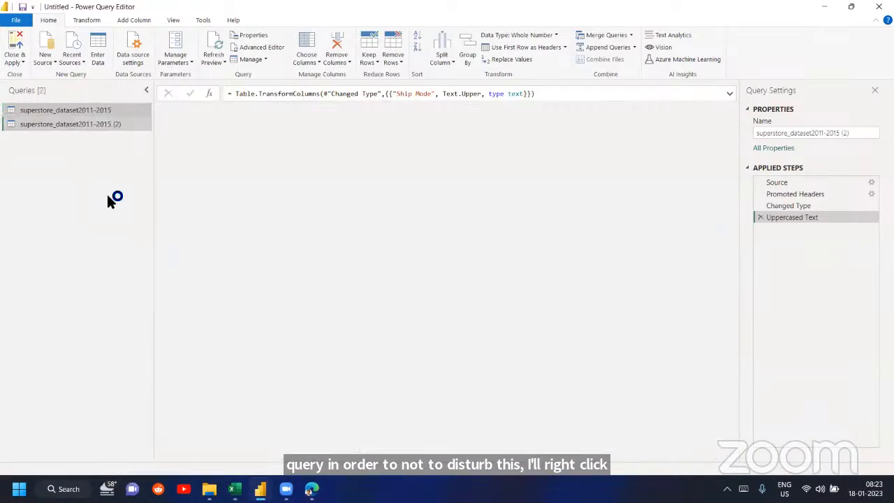
# - Rename the duplicated query as countrysummary and remove its Uppercased Text step
pyautogui.doubleClick(69, 124)
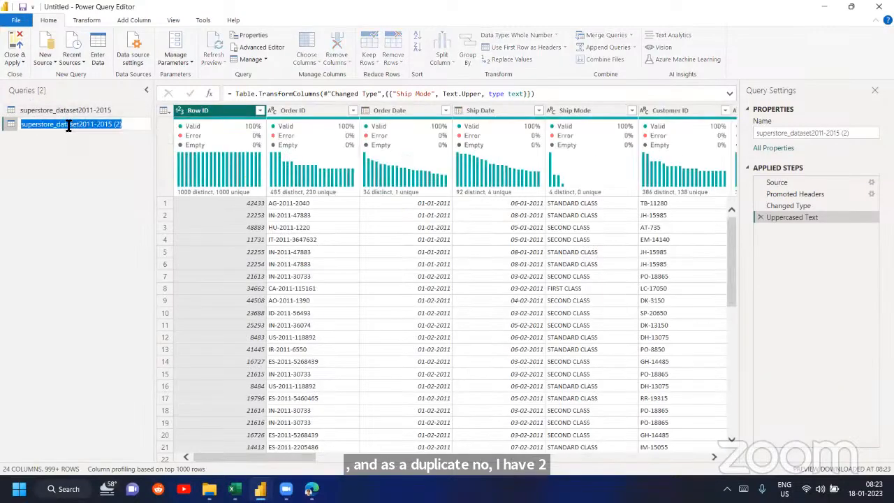
pyautogui.write('countrysum')
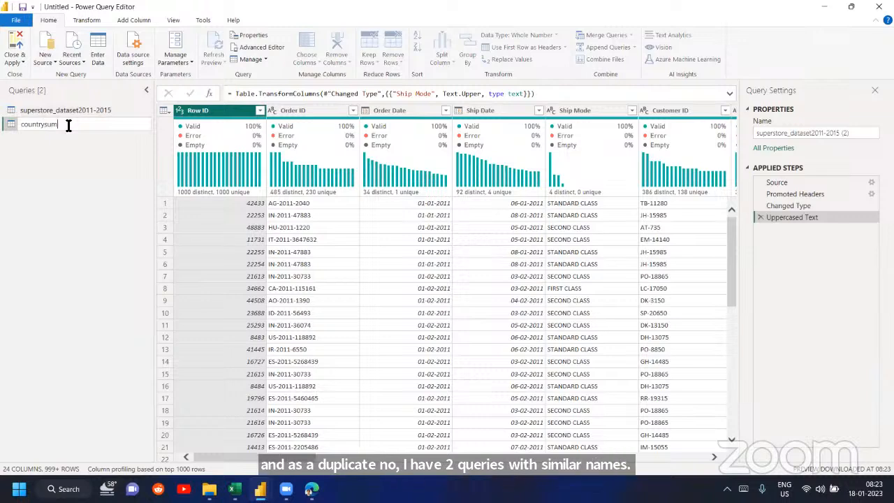
pyautogui.write('mary')
pyautogui.press('Return')
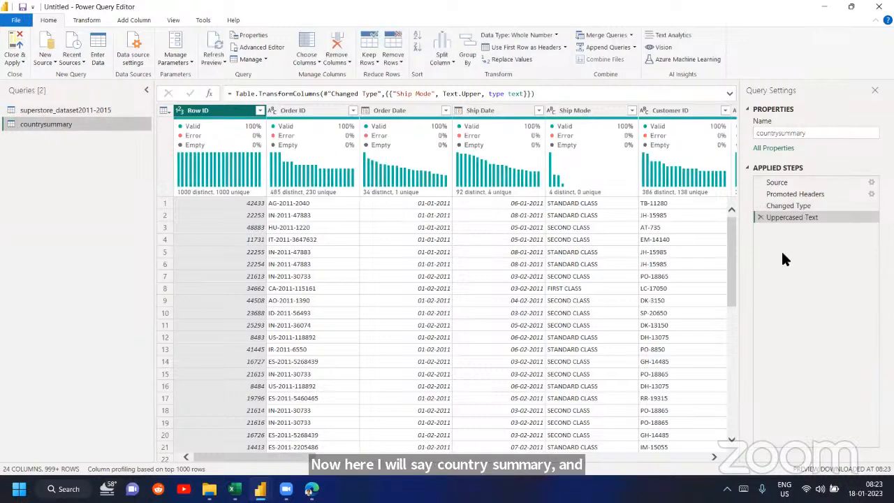
pyautogui.click(761, 218)
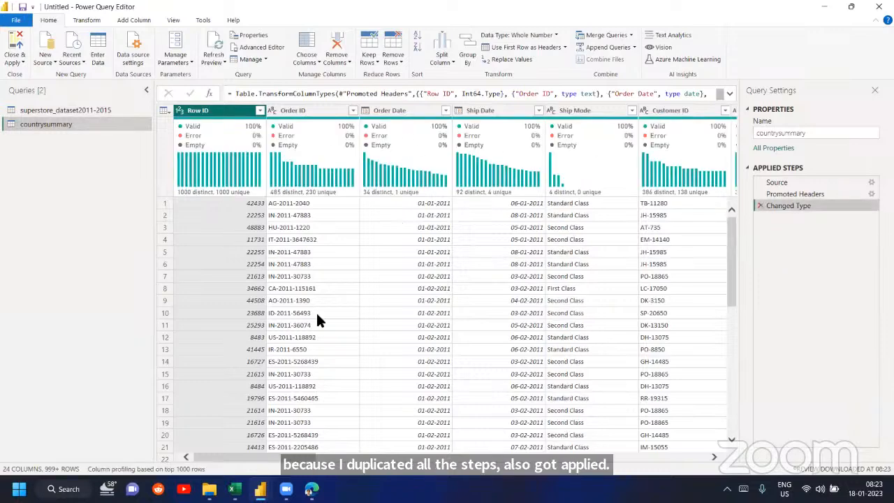
# - Look at the PivotTable in Excel again for reference and return to the Power Query Editor
pyautogui.click(350, 426)
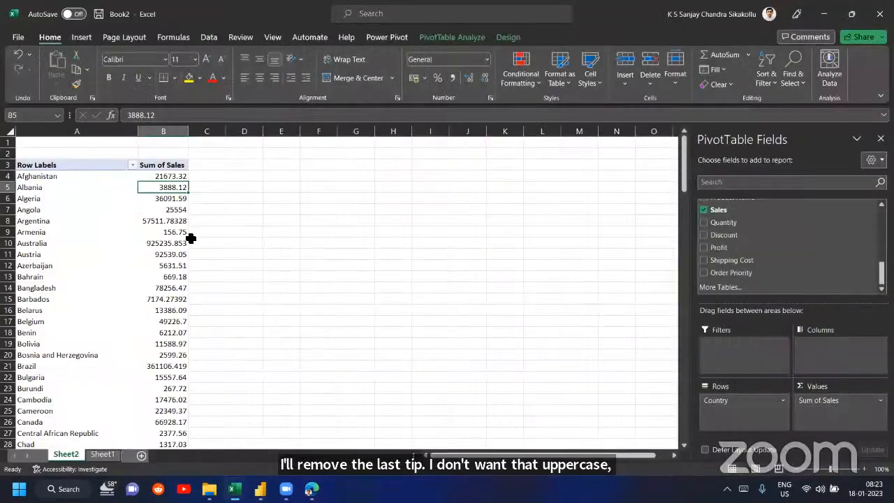
pyautogui.moveTo(261, 489)
pyautogui.click(192, 425)
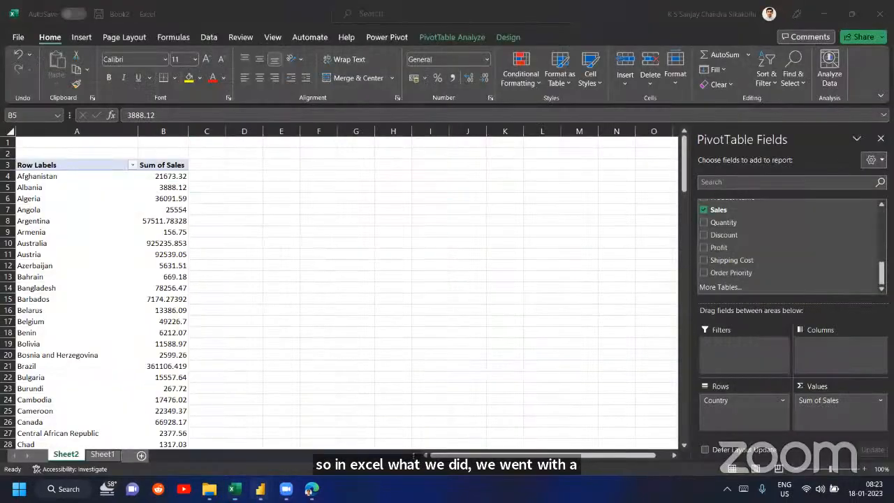
pyautogui.click(310, 436)
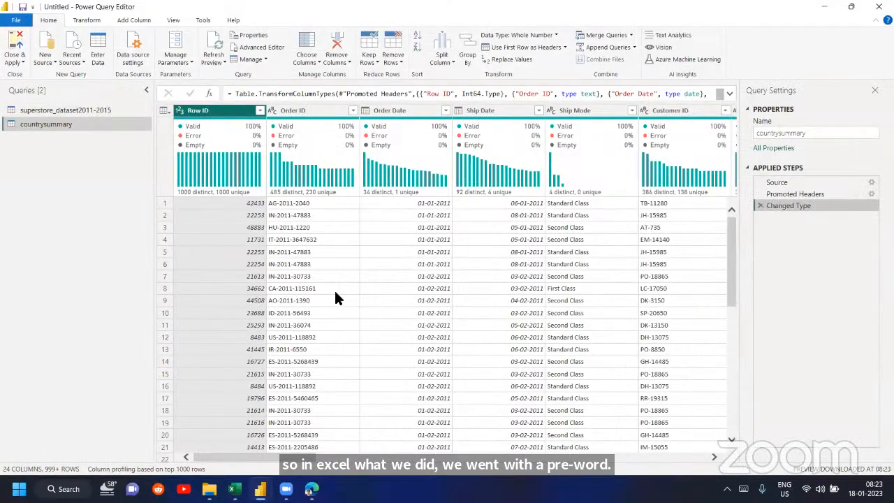
# - Start a basic Group By on the countrysummary query by Country, naming the new column Total Sales
pyautogui.click(87, 21)
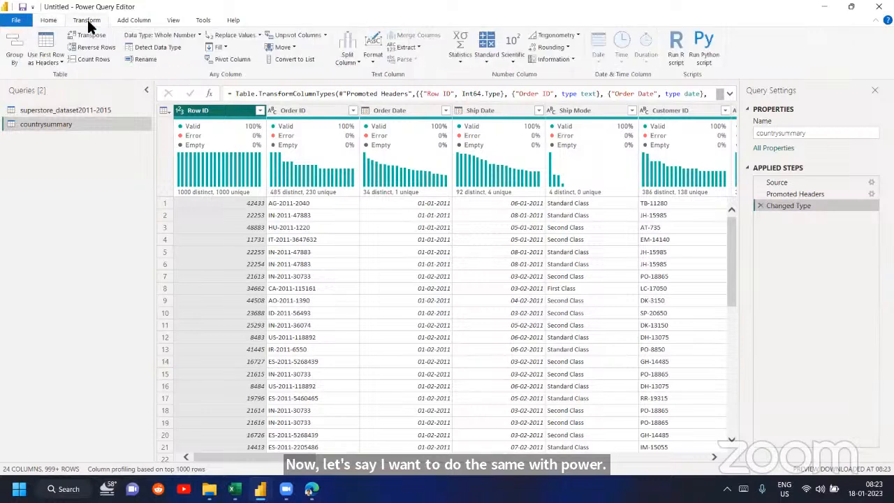
pyautogui.click(15, 56)
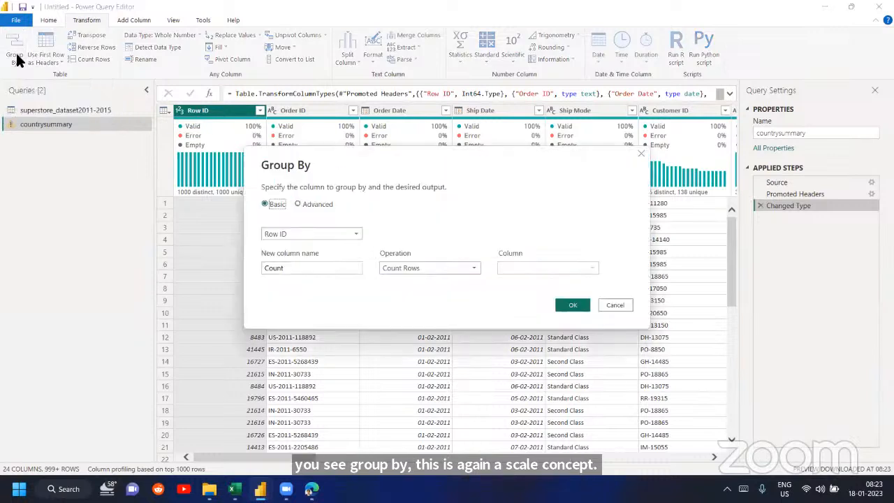
pyautogui.click(295, 234)
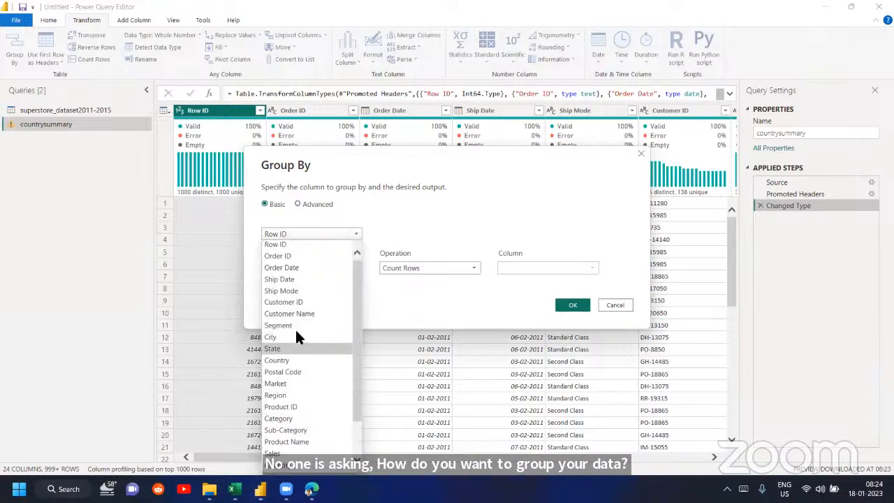
pyautogui.scroll(-1, 294, 336)
pyautogui.click(295, 355)
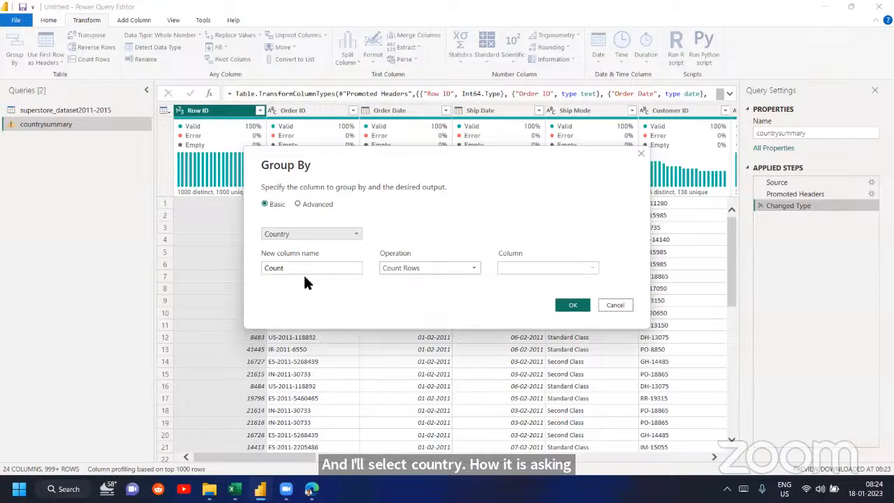
pyautogui.moveTo(293, 268); pyautogui.dragTo(250, 266)
pyautogui.write('S')
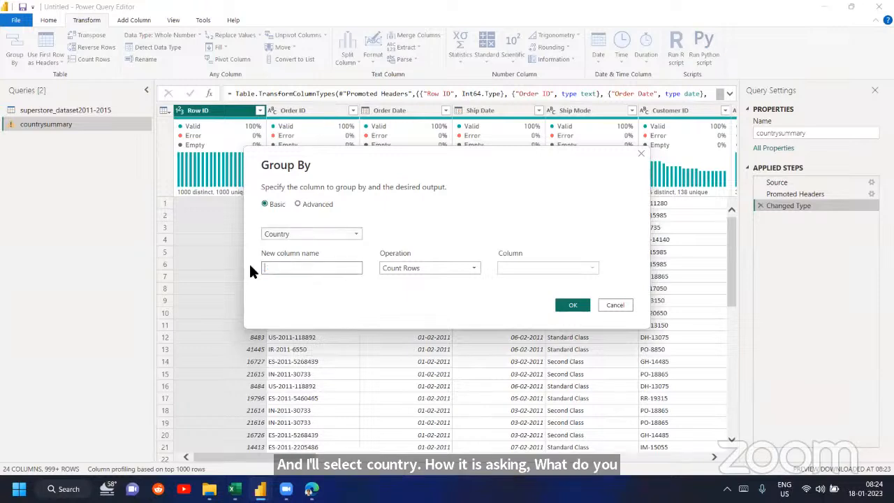
pyautogui.write('otal Sales')
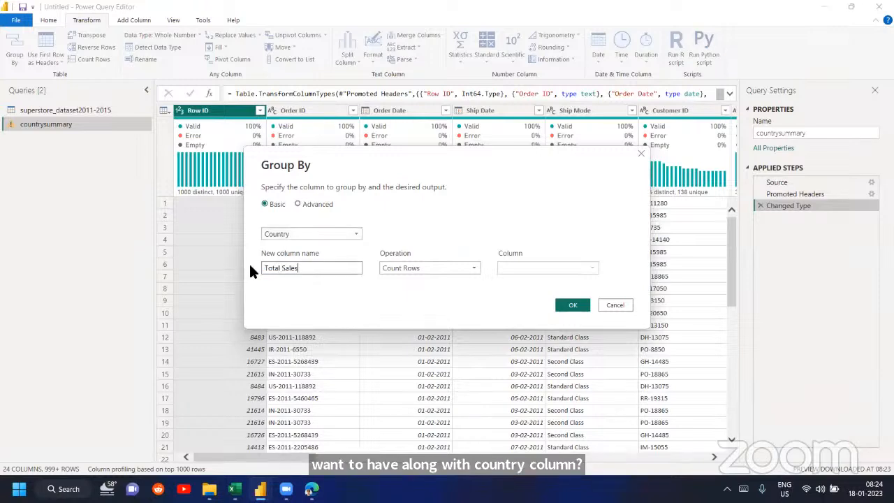
# - Set the aggregation to the Sum of the Sales column and apply the grouping
pyautogui.click(401, 268)
pyautogui.click(405, 280)
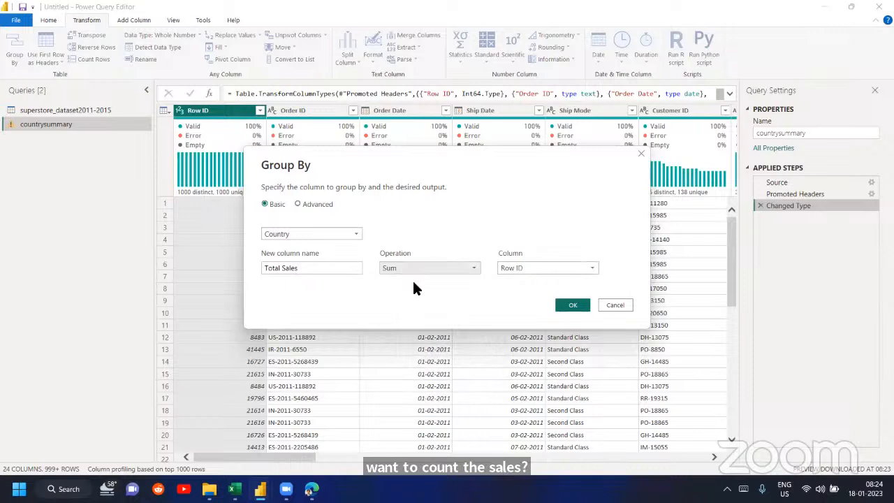
pyautogui.click(526, 268)
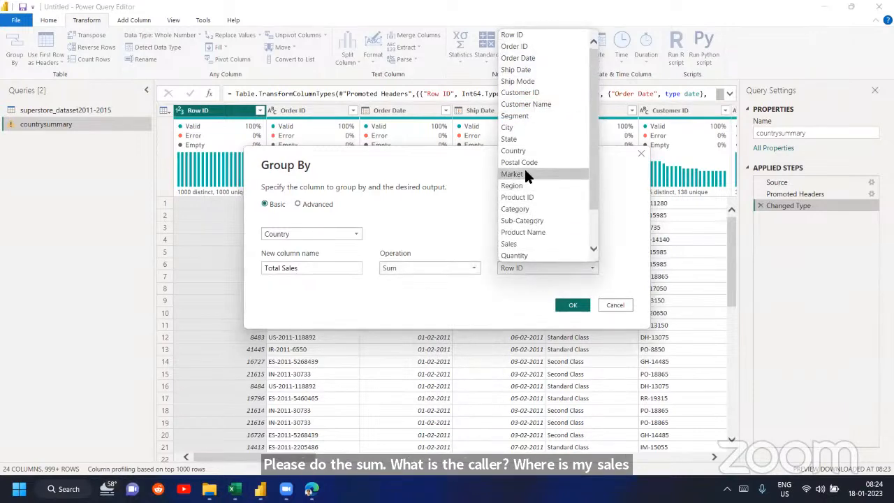
pyautogui.click(518, 244)
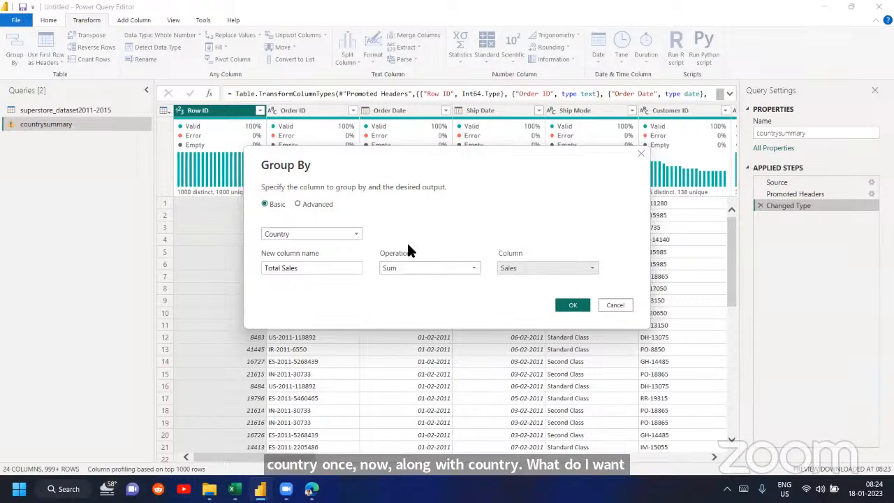
pyautogui.tripleClick(313, 269)
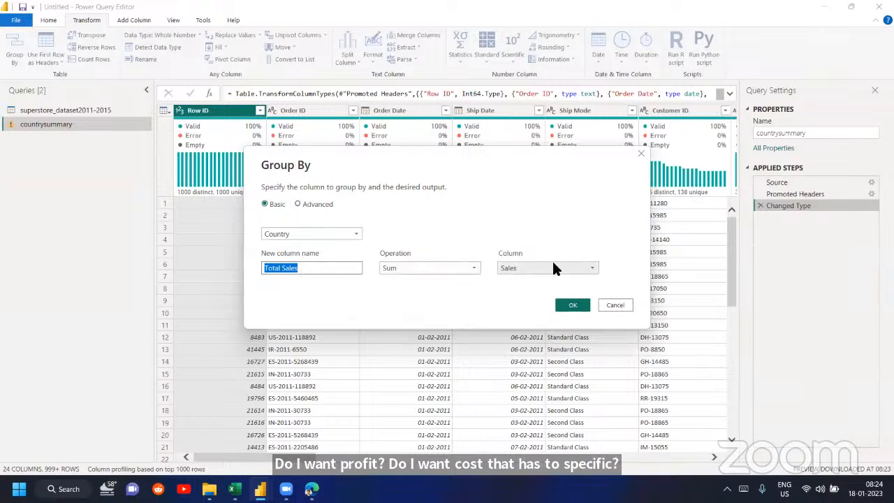
pyautogui.click(572, 305)
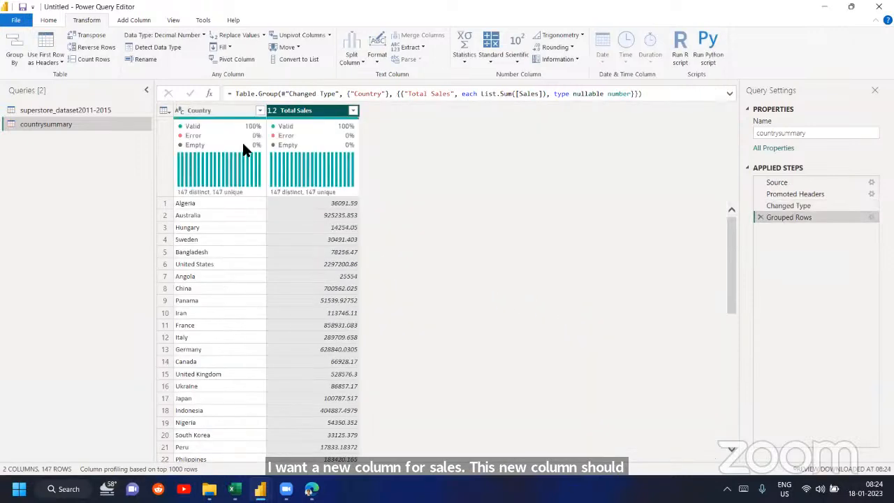
# - Look through the grouped Country and Total Sales rows, then switch to Excel to compare them with the PivotTable
pyautogui.scroll(-9, 461, 328)
pyautogui.scroll(-20, 461, 327)
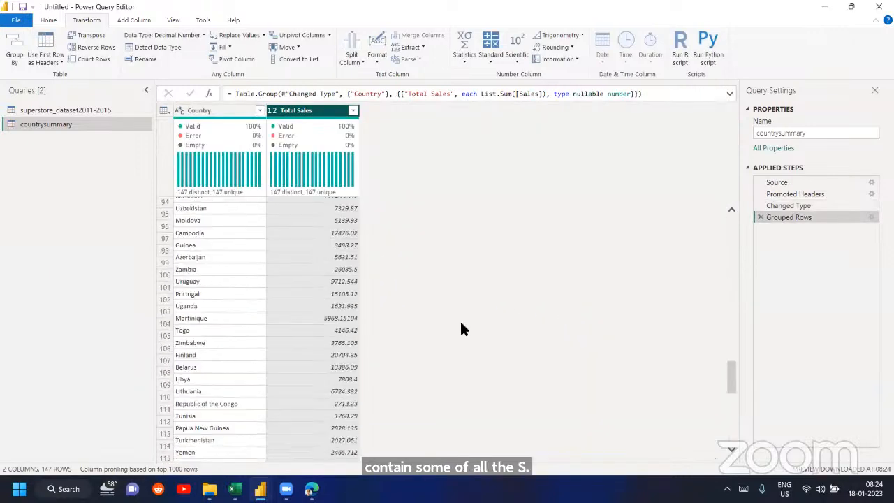
pyautogui.scroll(20, 461, 327)
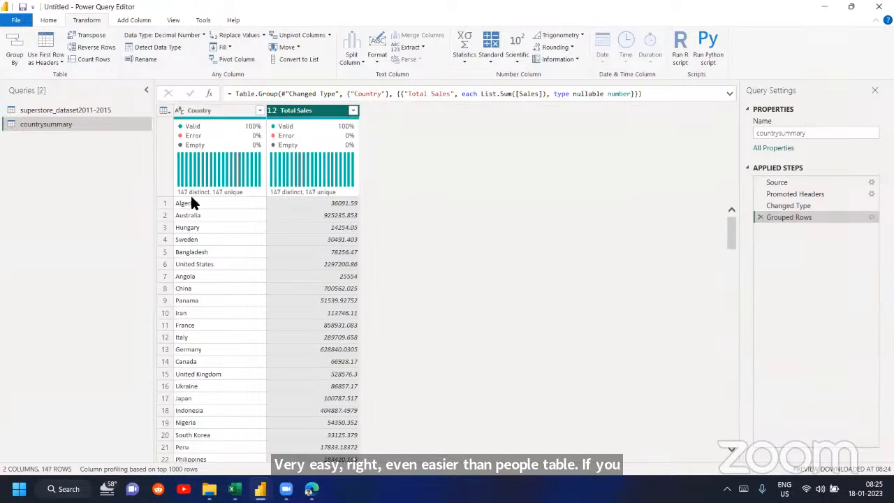
pyautogui.scroll(-20, 190, 203)
pyautogui.scroll(20, 203, 231)
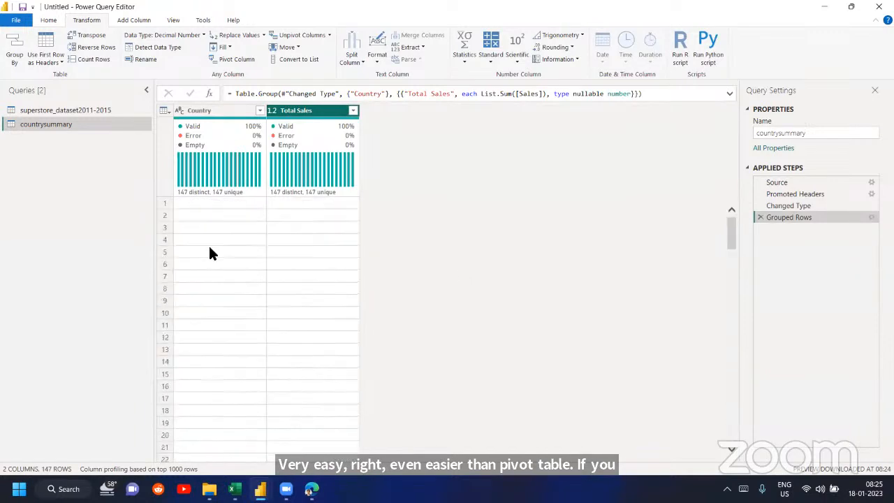
pyautogui.moveTo(234, 489)
pyautogui.click(330, 432)
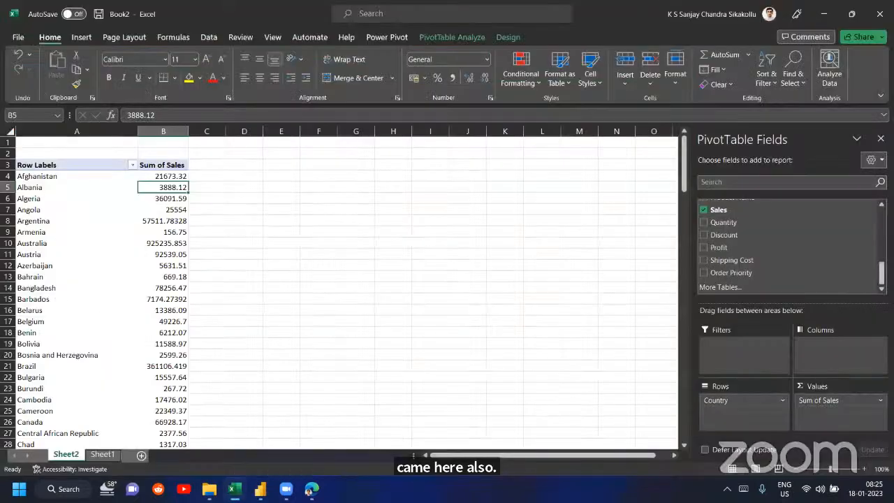
# - Switch to the Power Query Editor, try reversing the grouped country rows, and remove the reversal
pyautogui.moveTo(260, 490)
pyautogui.click(328, 428)
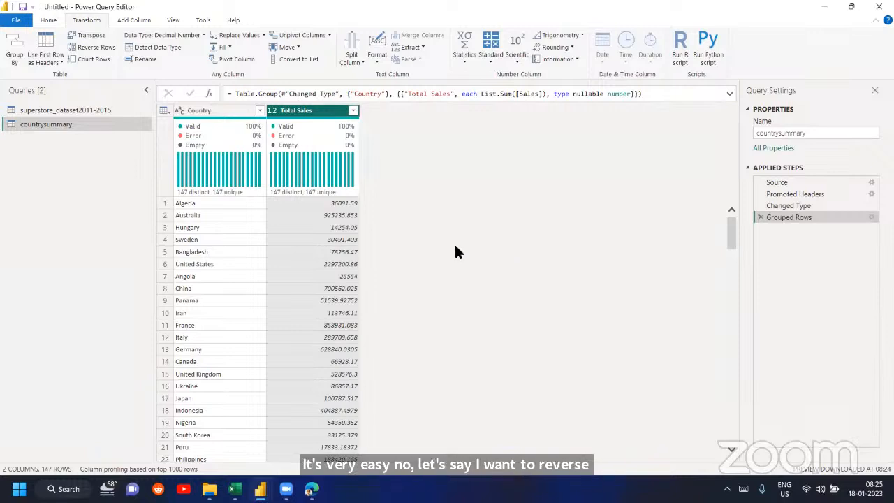
pyautogui.click(114, 47)
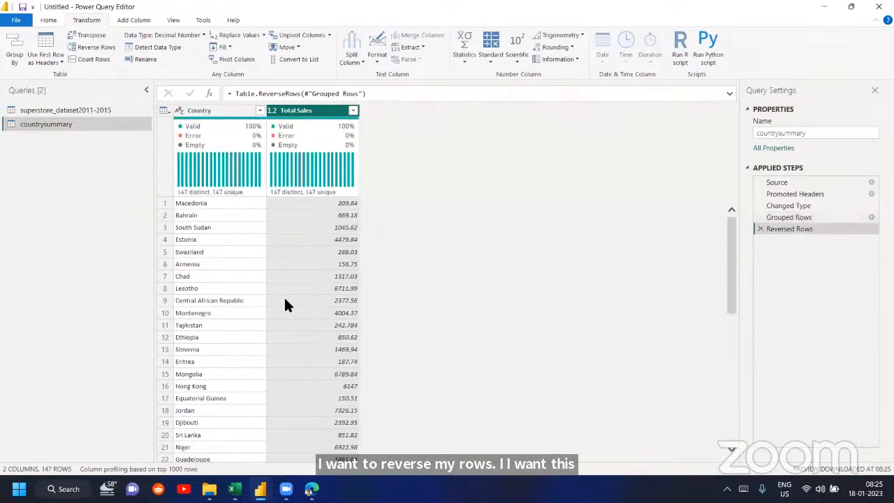
pyautogui.scroll(-20, 370, 324)
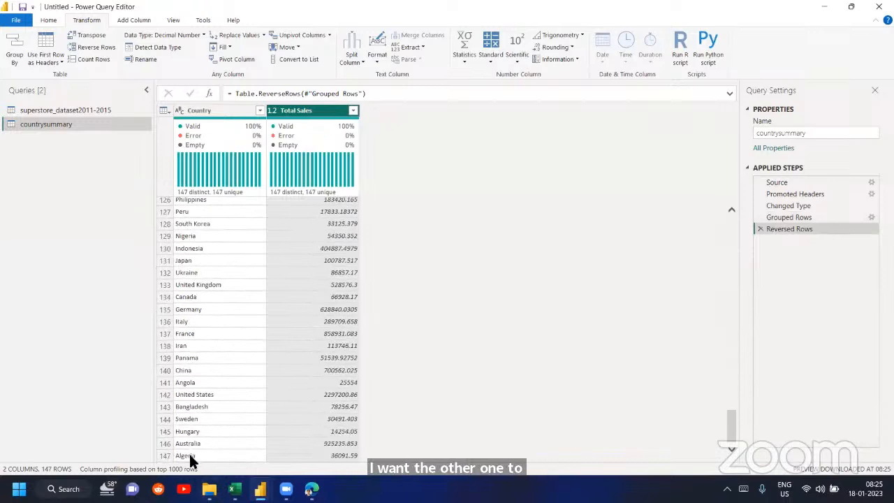
pyautogui.scroll(20, 192, 454)
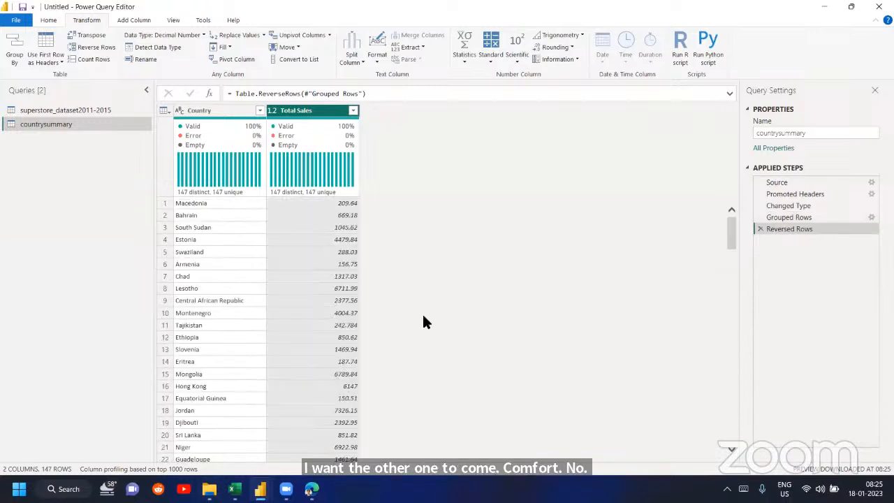
pyautogui.click(761, 229)
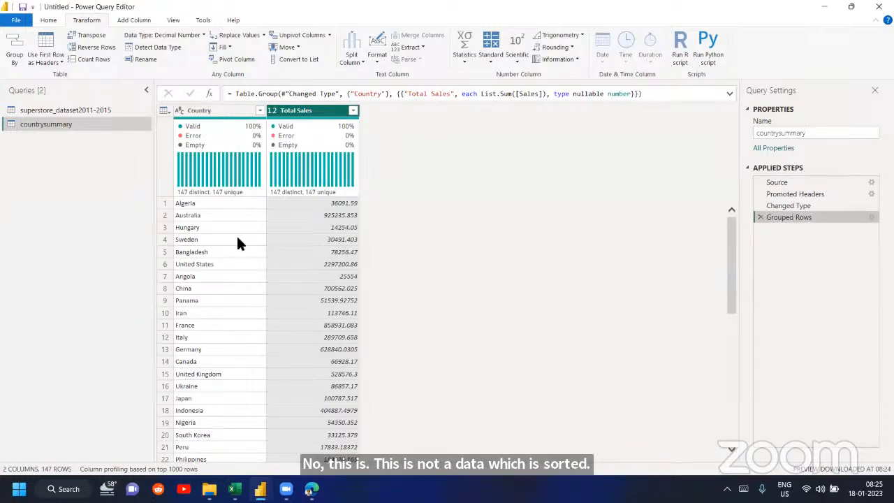
# - Reverse the countrysummary rows once more, check the end of the table, and delete the Reversed Rows step
pyautogui.click(91, 47)
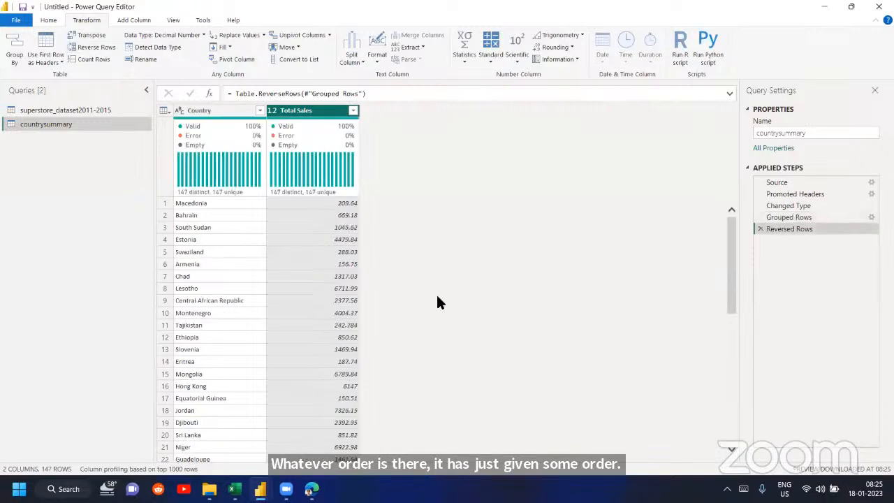
pyautogui.scroll(-10, 438, 298)
pyautogui.scroll(-20, 438, 296)
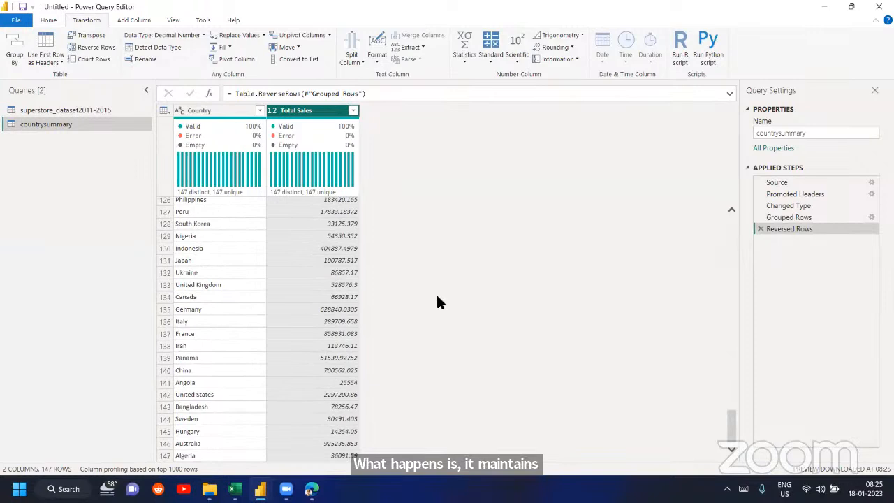
pyautogui.click(760, 229)
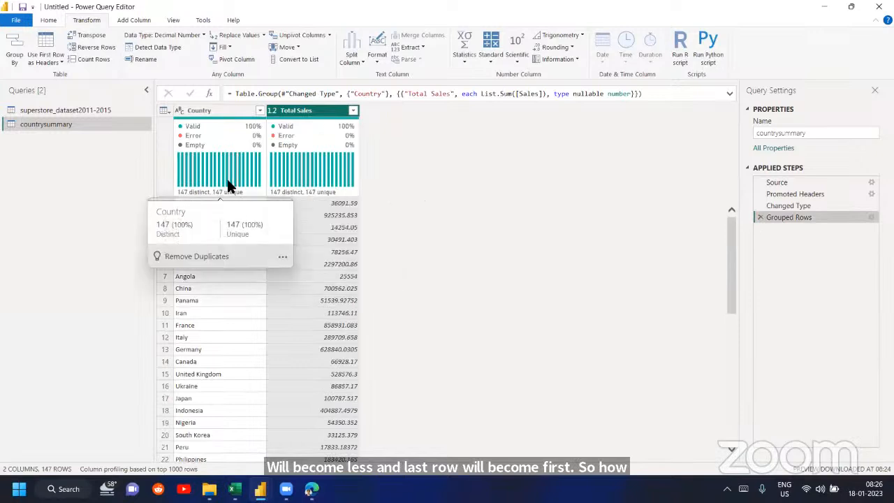
# - Review the Group By settings of the Grouped Rows step and close them without changes
pyautogui.click(233, 113)
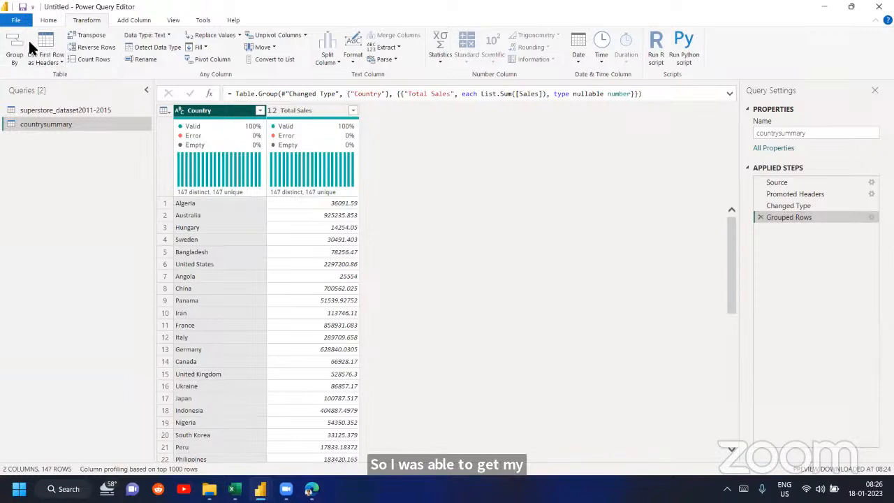
pyautogui.click(50, 20)
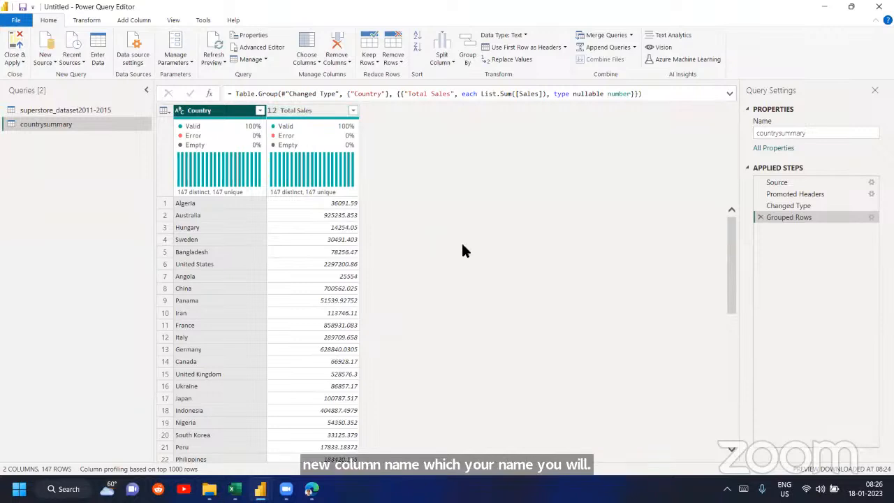
pyautogui.click(871, 218)
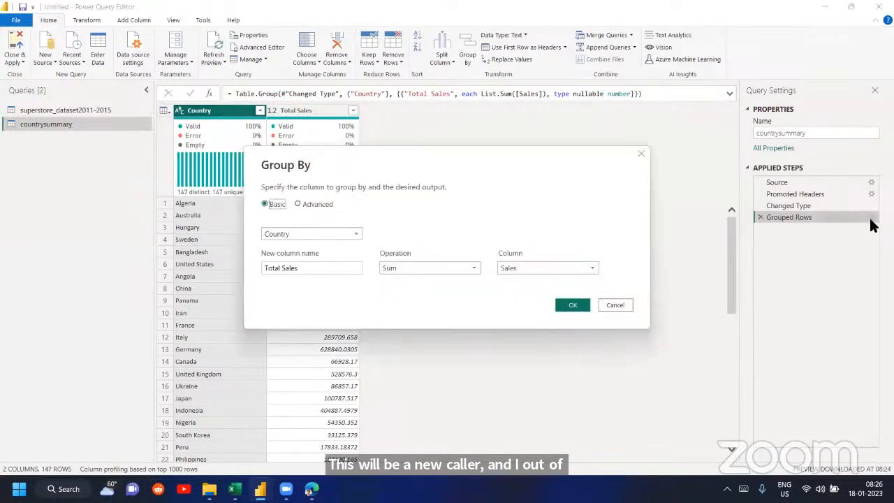
pyautogui.click(455, 268)
pyautogui.click(615, 305)
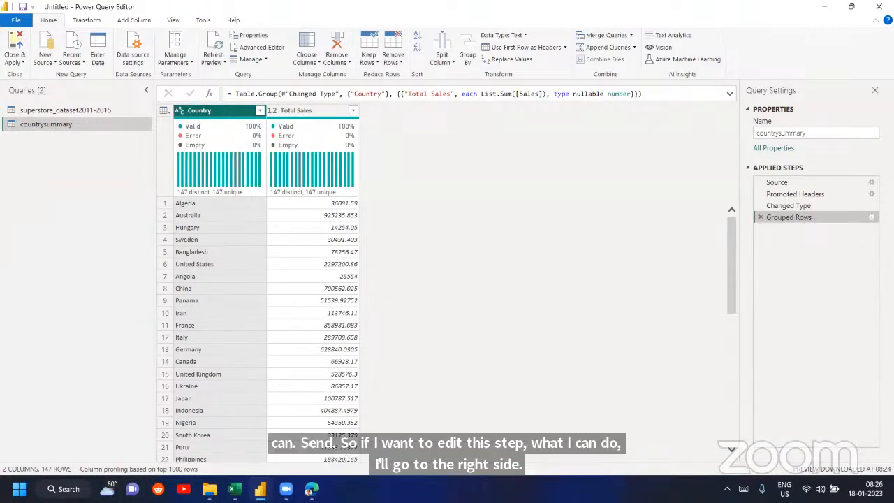
# - Edit the Grouped Rows step so Total Sales uses the Average of the Sales column, and apply it
pyautogui.click(872, 218)
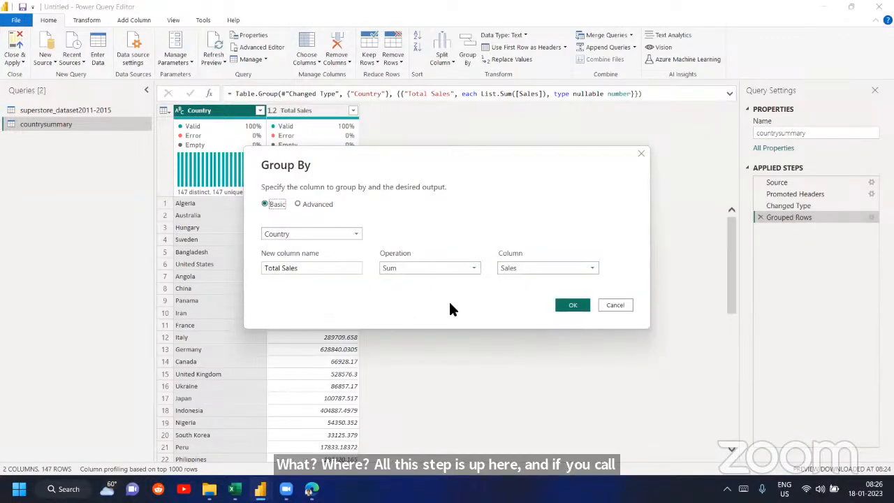
pyautogui.click(415, 268)
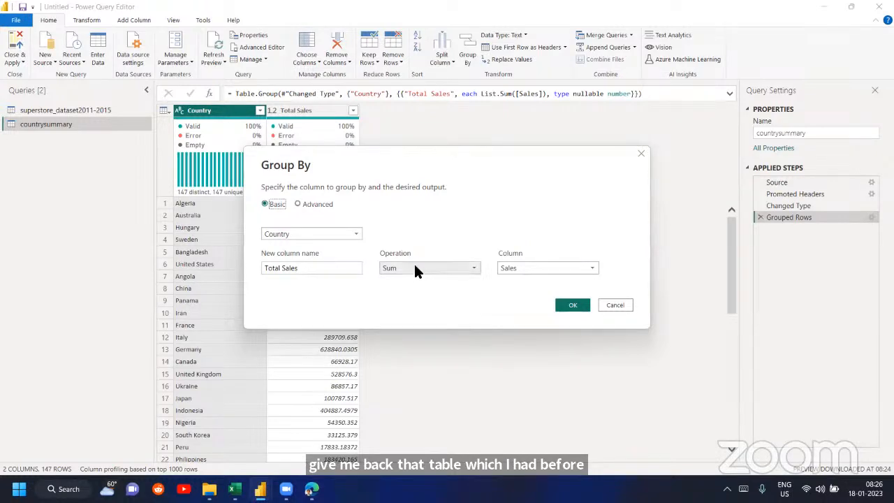
pyautogui.click(419, 292)
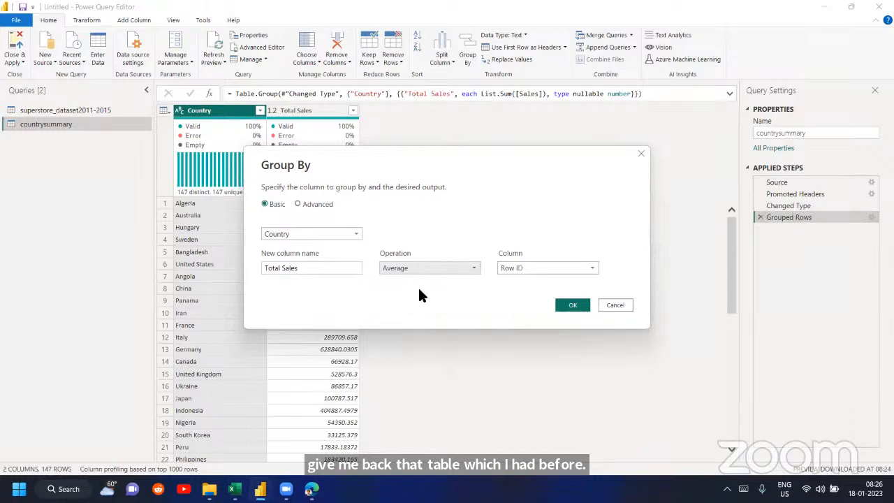
pyautogui.click(534, 268)
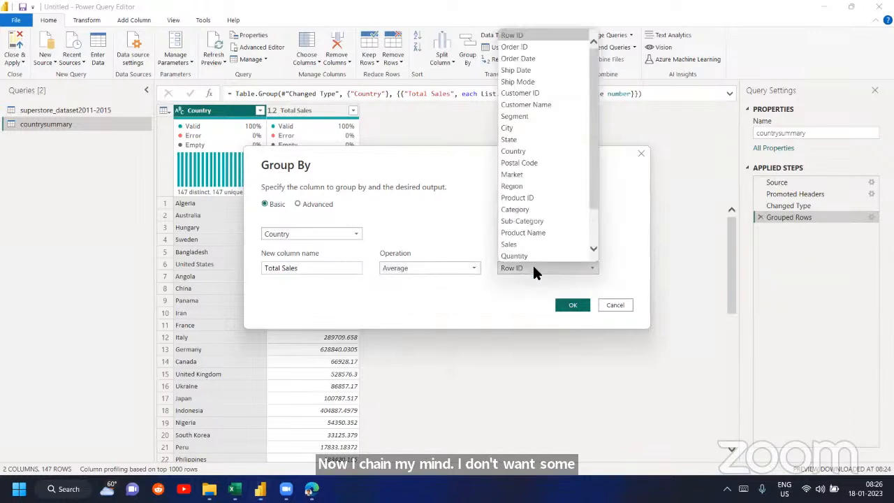
pyautogui.scroll(-1, 533, 199)
pyautogui.click(532, 196)
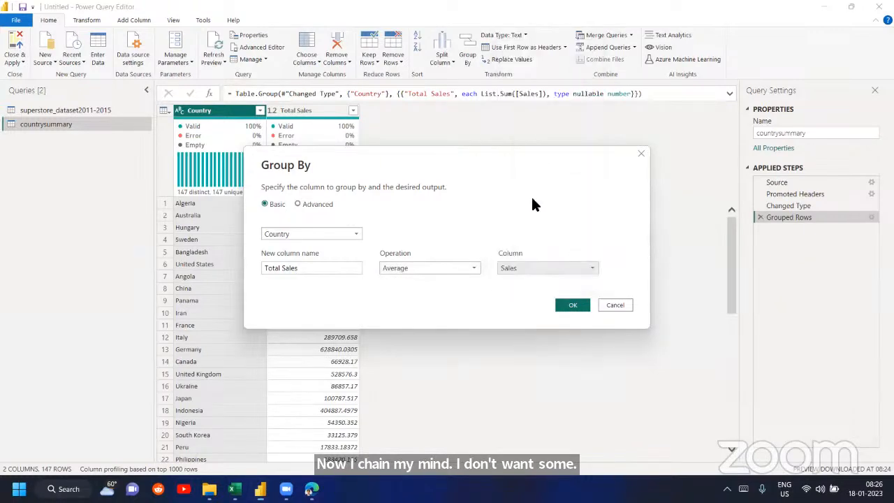
pyautogui.click(572, 302)
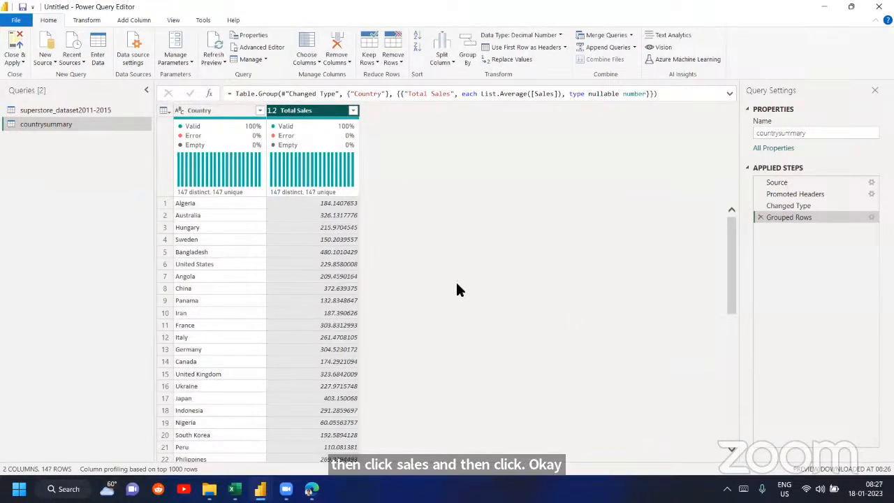
pyautogui.click(871, 218)
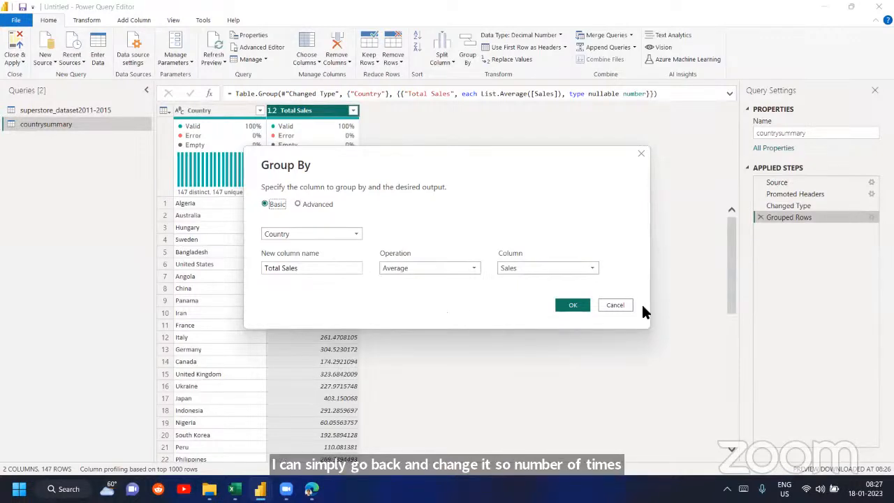
pyautogui.click(616, 306)
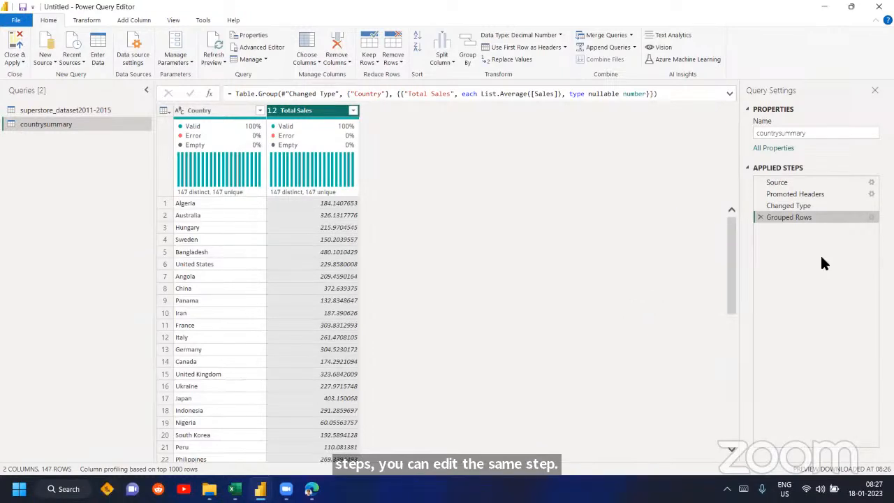
# - Reopen the Grouped Rows settings, switch to the Book2 workbook in Excel, and add City below Country in the PivotTable rows
pyautogui.click(871, 217)
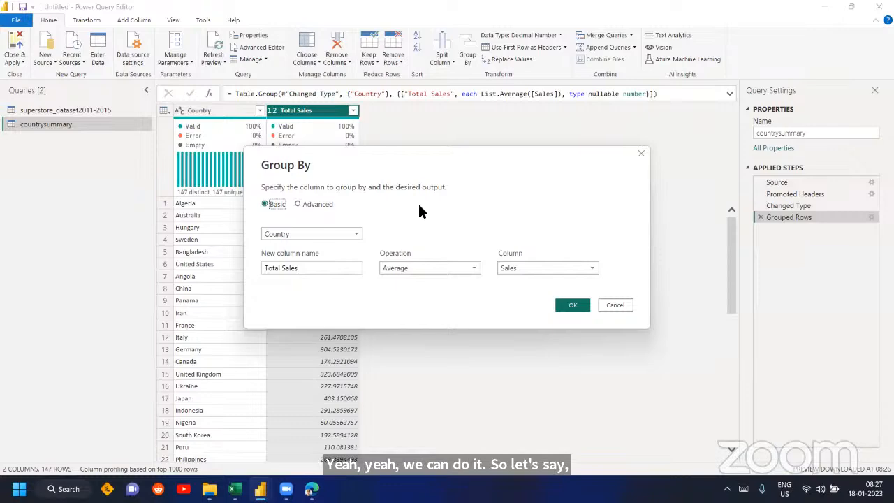
pyautogui.moveTo(234, 489)
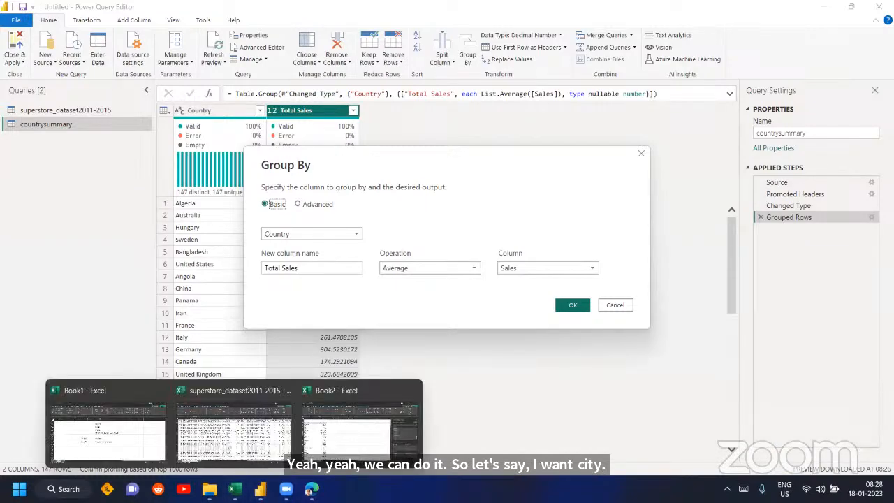
pyautogui.click(335, 420)
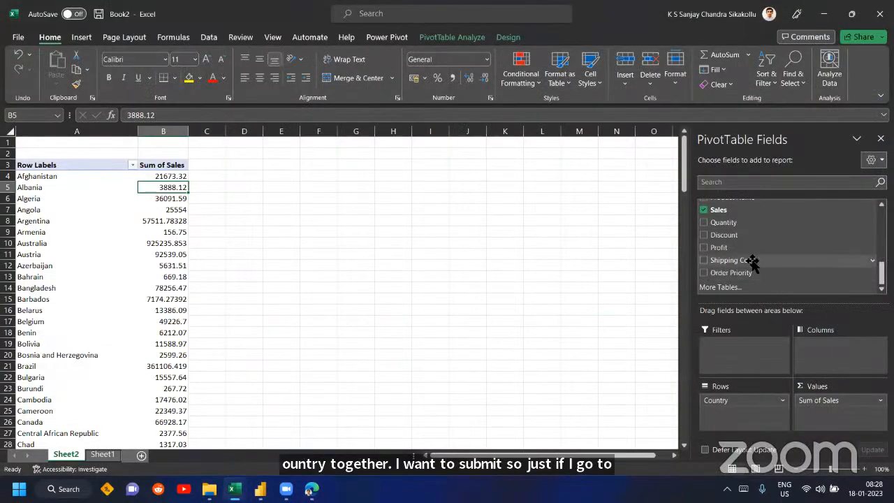
pyautogui.scroll(3, 753, 262)
pyautogui.scroll(1, 754, 262)
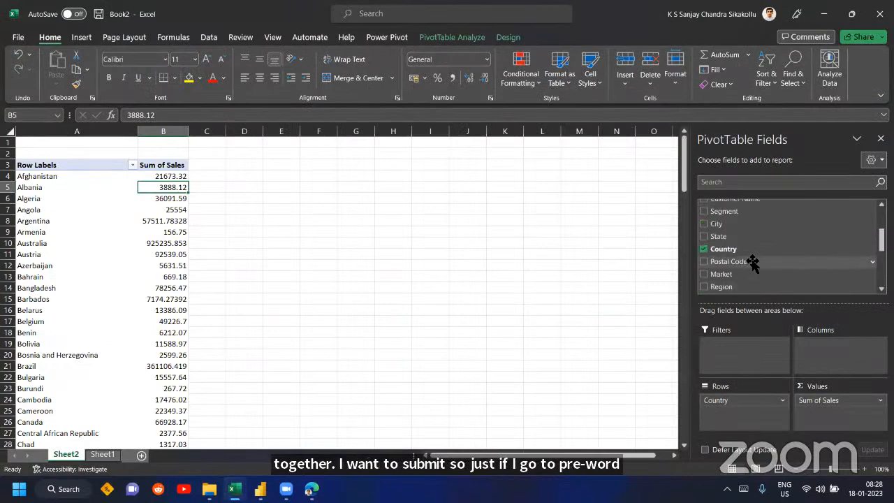
pyautogui.moveTo(731, 229); pyautogui.dragTo(745, 414)
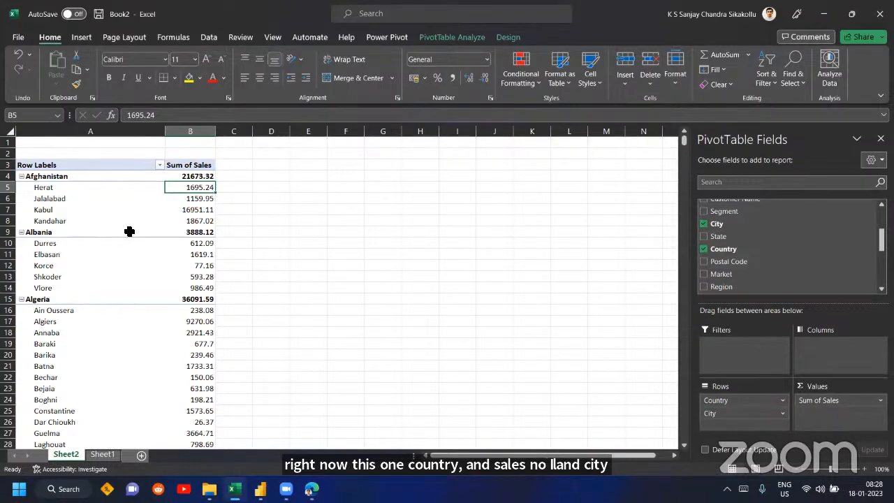
pyautogui.click(72, 177)
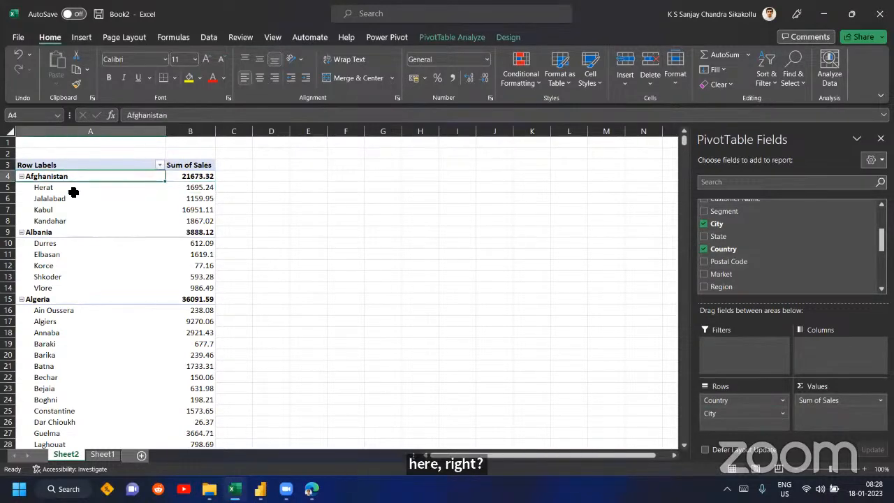
pyautogui.click(72, 190)
# - Switch back from Excel to the open Group By settings of the Power Query Editor
pyautogui.moveTo(260, 489)
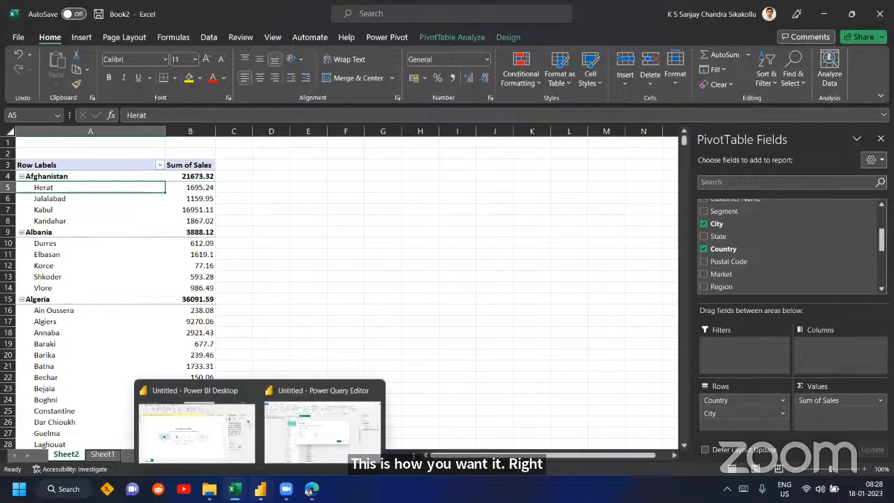
pyautogui.click(318, 426)
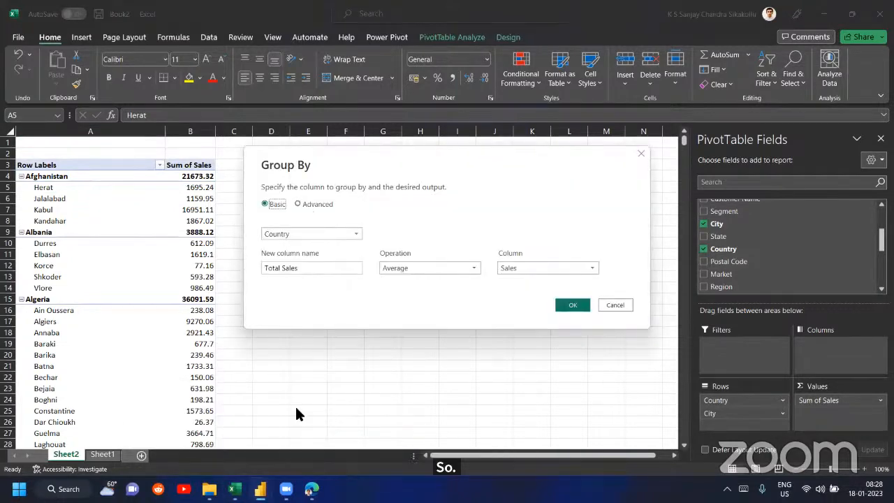
pyautogui.moveTo(260, 489)
pyautogui.click(237, 440)
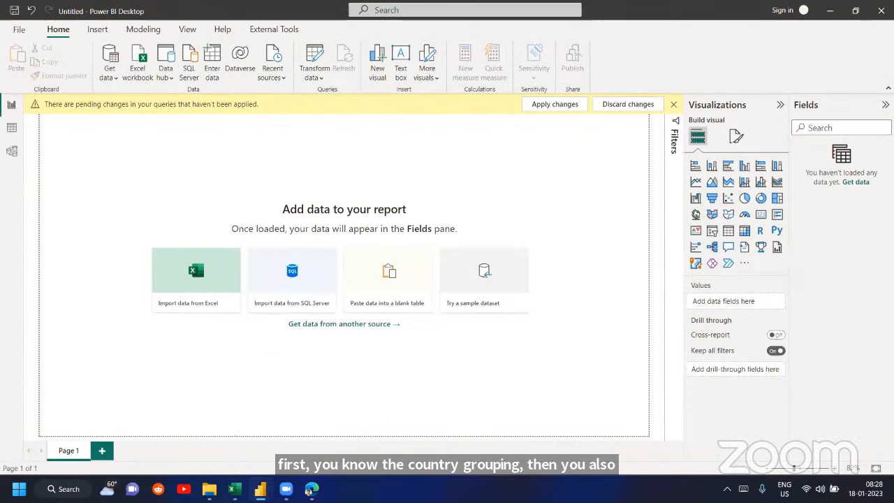
pyautogui.click(825, 14)
pyautogui.click(323, 433)
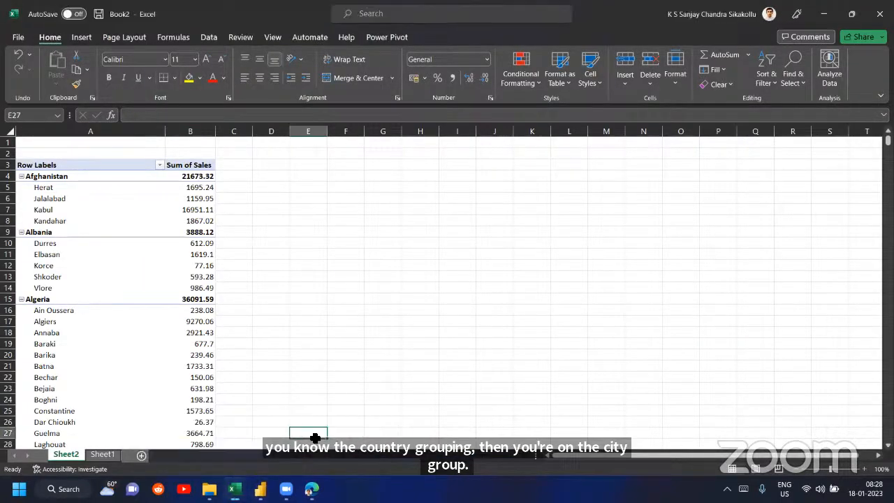
pyautogui.click(235, 489)
pyautogui.click(830, 12)
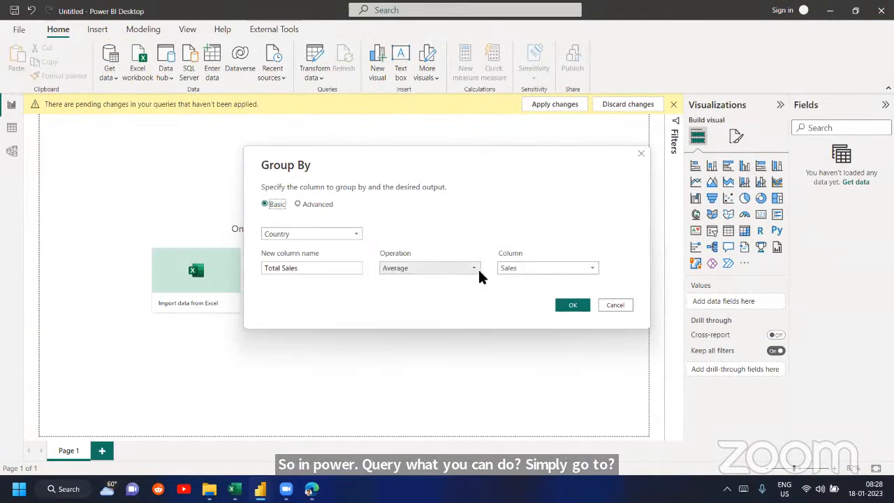
# - Switch the Group By settings to Advanced, add City as the second grouping column below Country, and apply them
pyautogui.click(300, 204)
pyautogui.click(299, 254)
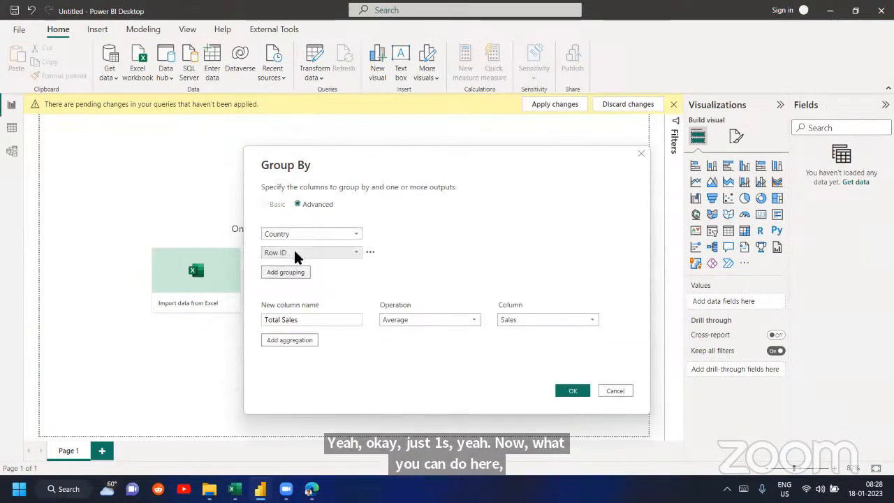
pyautogui.click(306, 254)
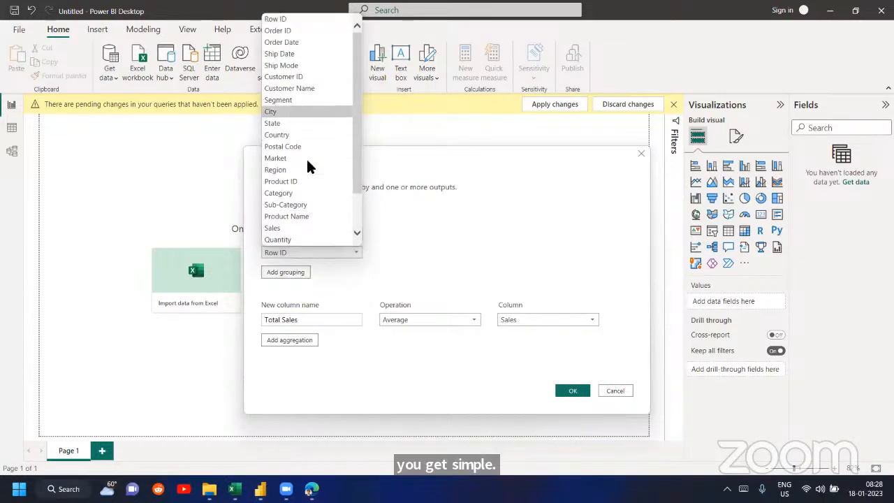
pyautogui.click(292, 115)
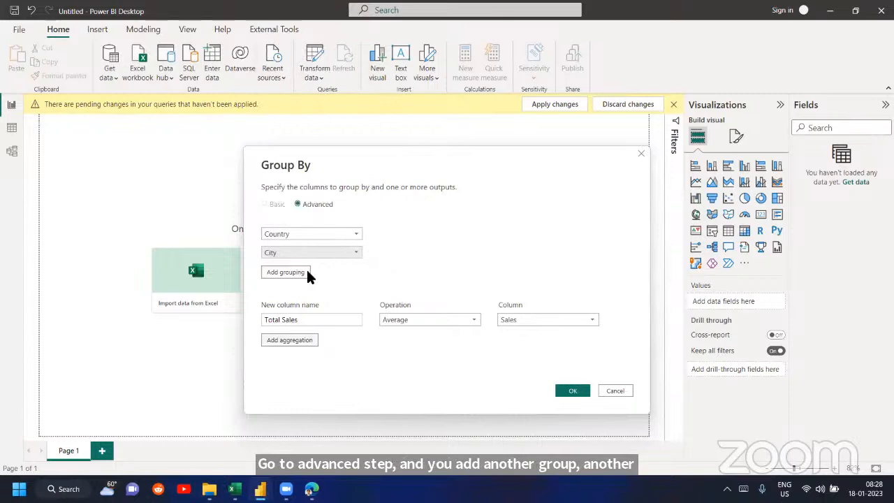
pyautogui.click(416, 323)
pyautogui.click(418, 344)
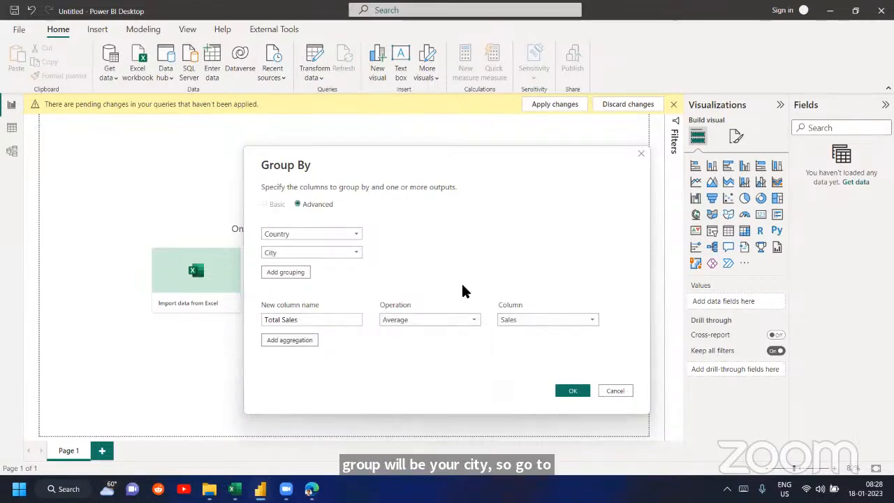
pyautogui.click(566, 391)
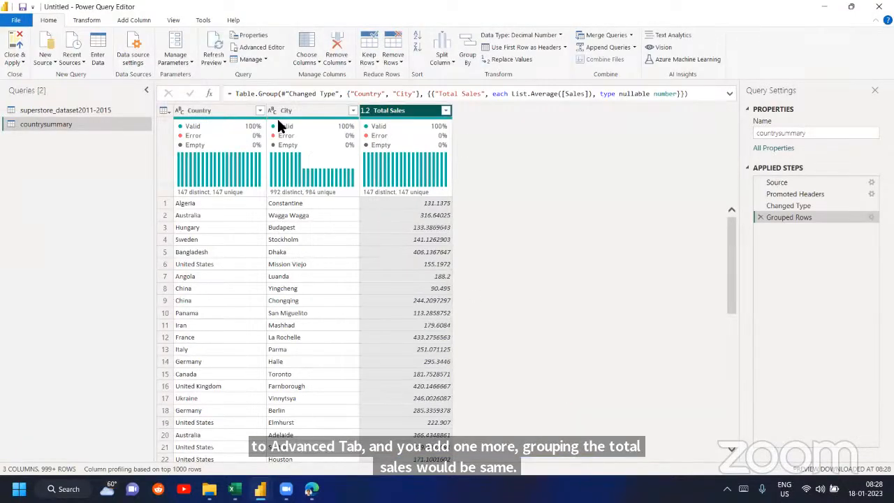
# - Sort the grouped countrysummary table by the Country column in ascending order
pyautogui.click(259, 110)
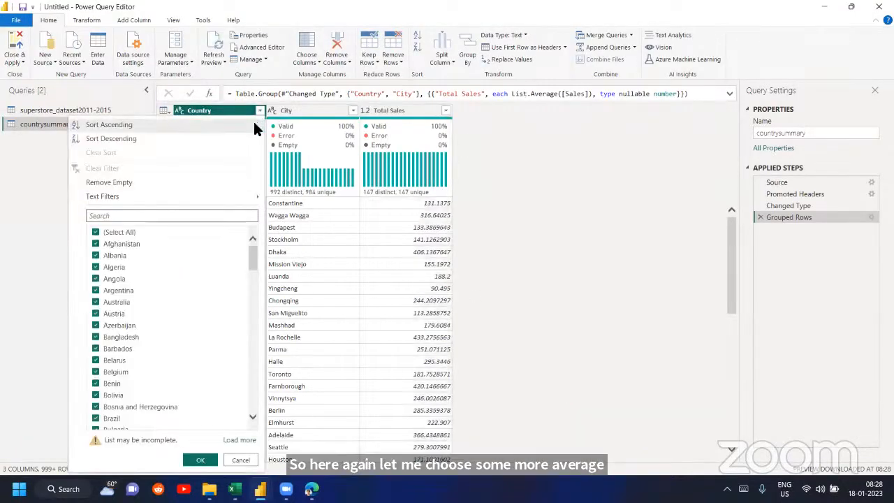
pyautogui.click(253, 123)
pyautogui.click(236, 205)
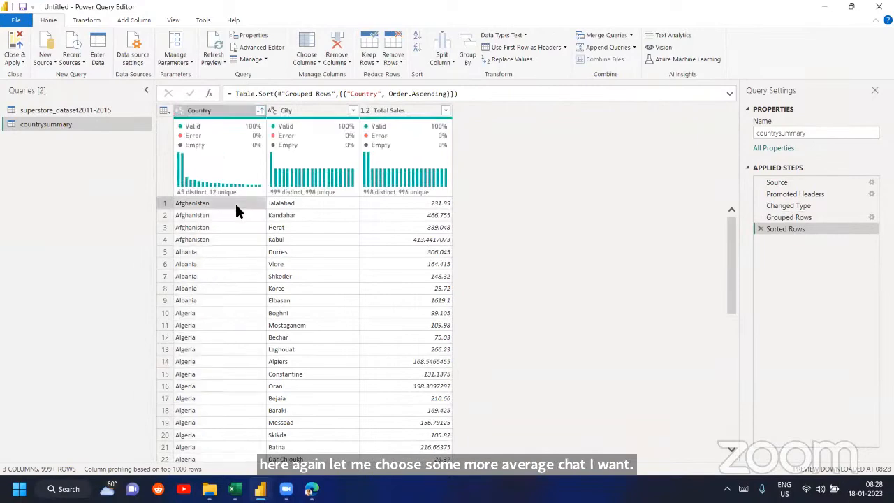
pyautogui.click(300, 203)
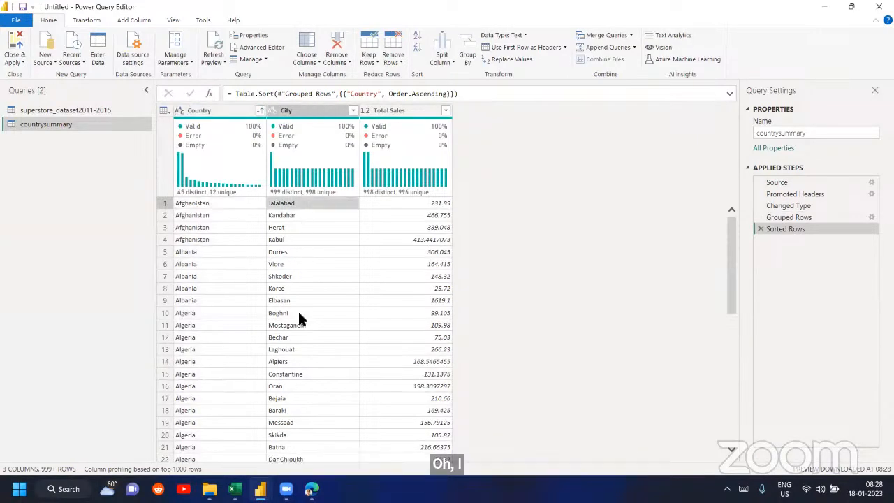
# - Compare the Afghanistan cities with the PivotTable in the Book2 Excel workbook, and return to the Power Query Editor
pyautogui.moveTo(234, 489)
pyautogui.click(334, 429)
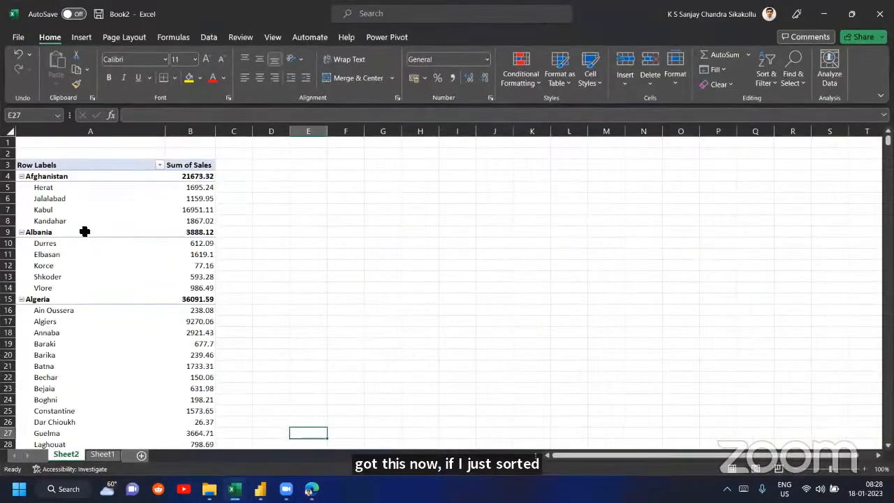
pyautogui.moveTo(62, 177); pyautogui.dragTo(66, 234)
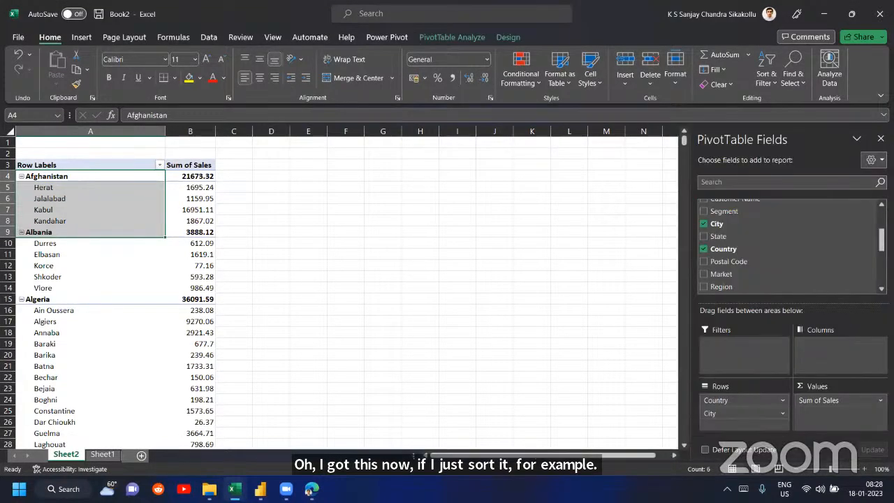
pyautogui.moveTo(260, 489)
pyautogui.click(302, 447)
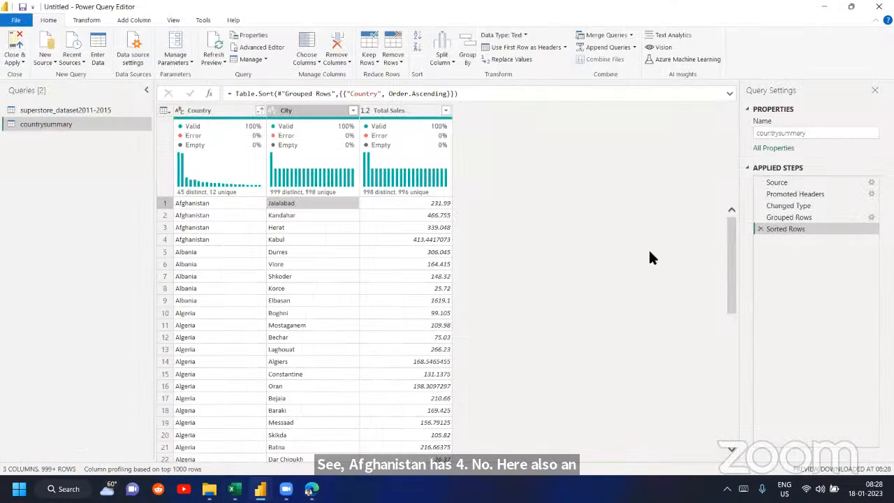
# - Delete the Sorted Rows step from countrysummary, and check the Grouped Rows settings without changing them
pyautogui.click(761, 229)
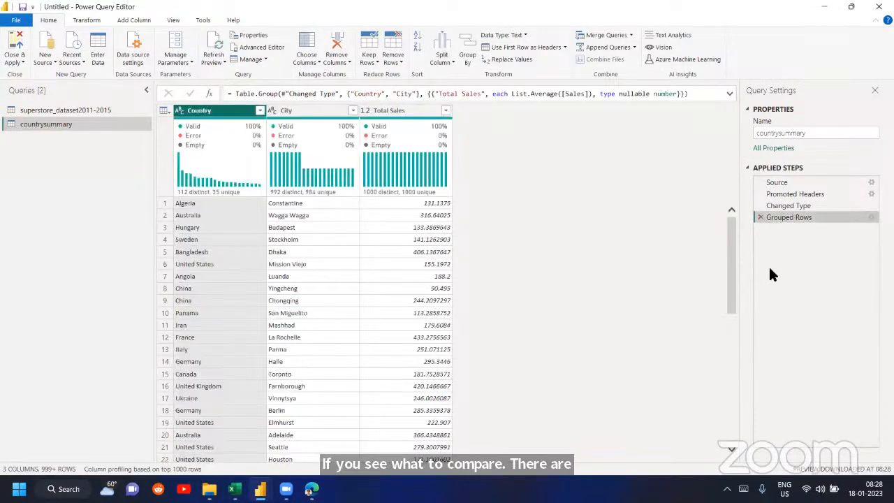
pyautogui.click(871, 217)
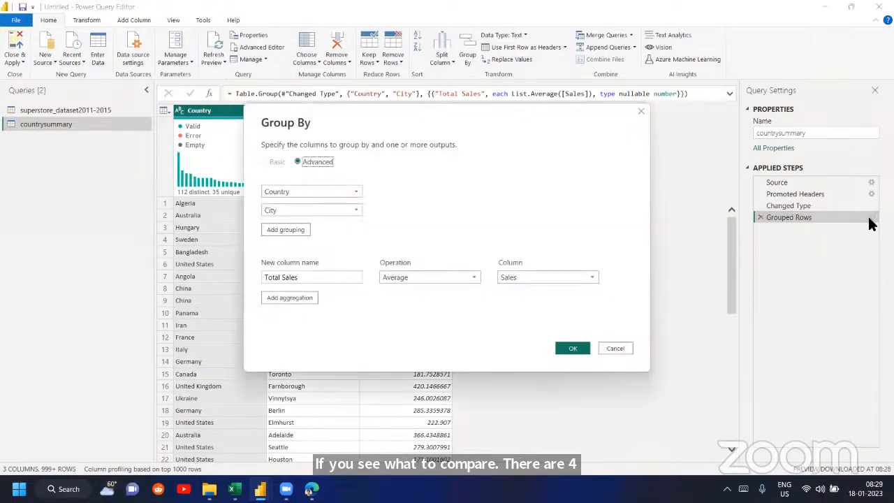
pyautogui.click(616, 348)
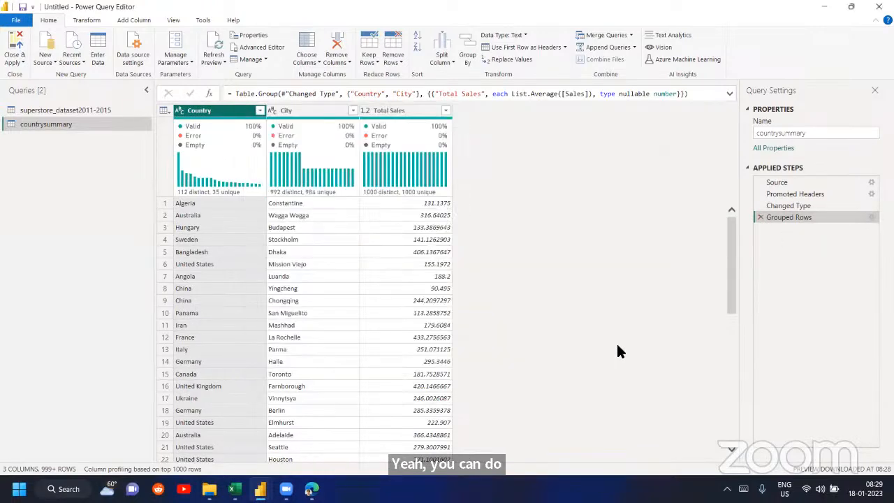
# - Edit the Grouped Rows step to remove the City grouping, keep only Country, and apply it
pyautogui.click(871, 217)
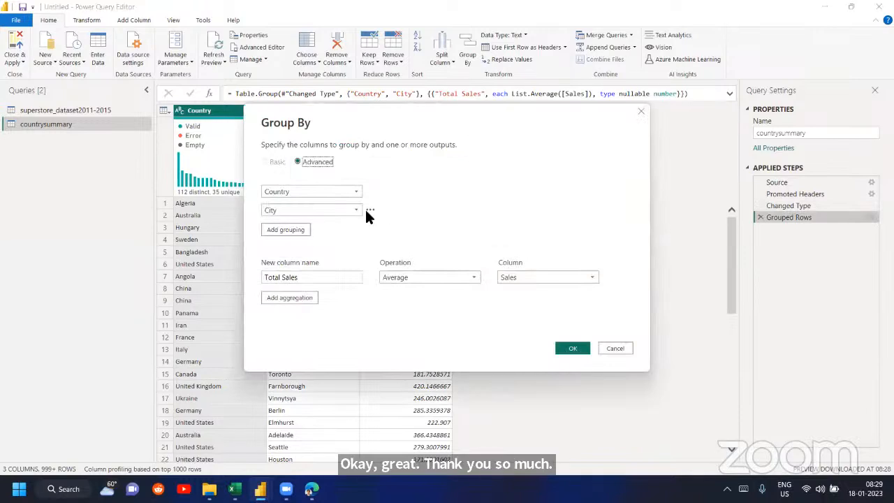
pyautogui.click(370, 211)
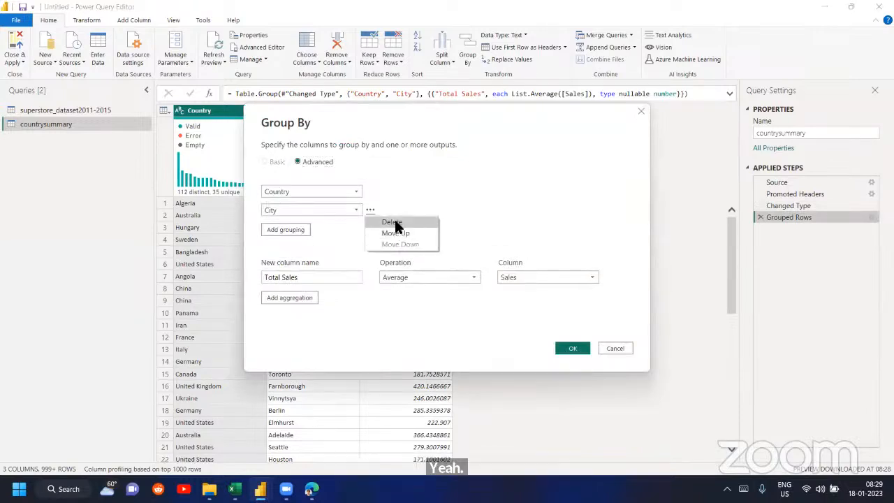
pyautogui.click(395, 223)
pyautogui.click(581, 327)
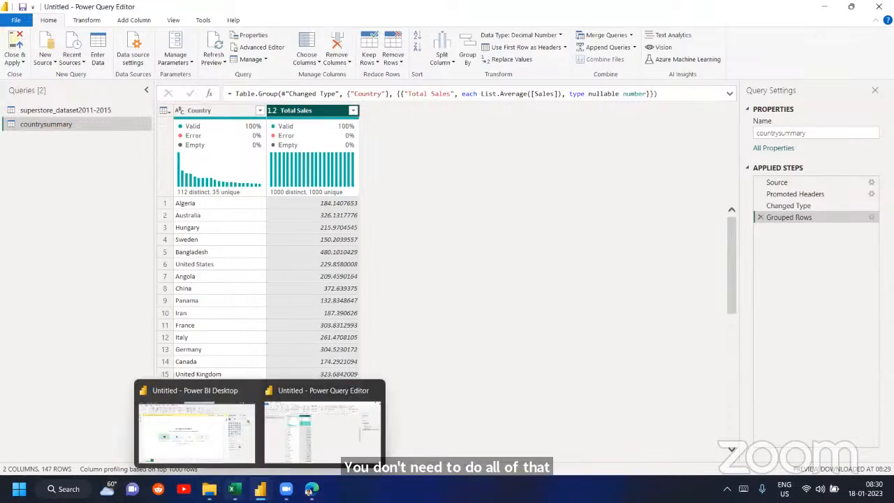
# - Switch to the Book1 workbook in Excel and examine the Get Data source categories, from files and databases to Azure, Power Platform and online services
pyautogui.moveTo(235, 490)
pyautogui.click(150, 407)
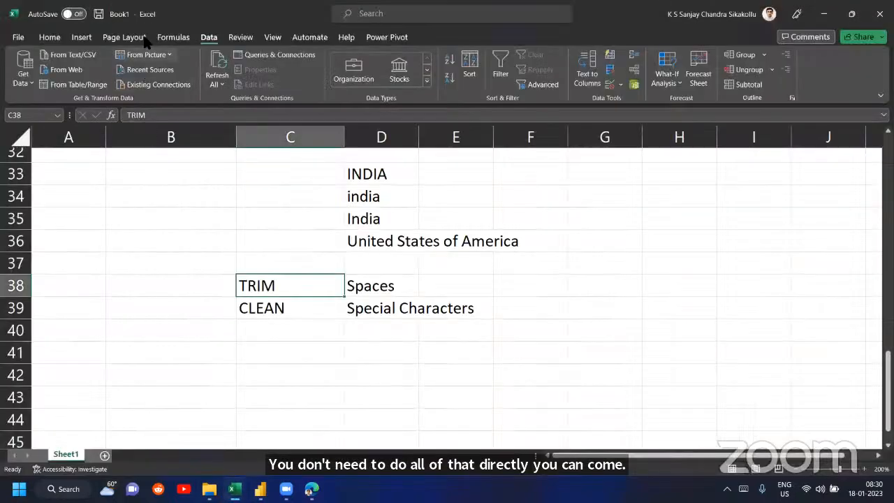
pyautogui.click(28, 79)
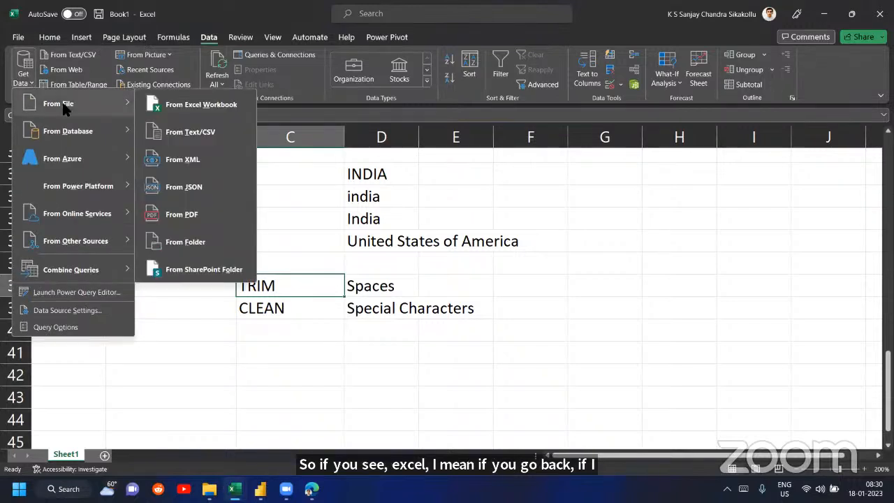
pyautogui.moveTo(74, 125)
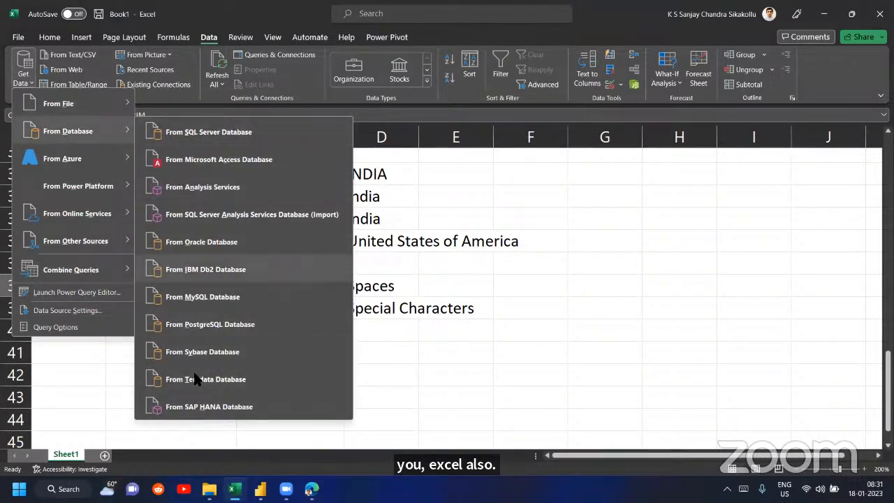
pyautogui.moveTo(95, 159)
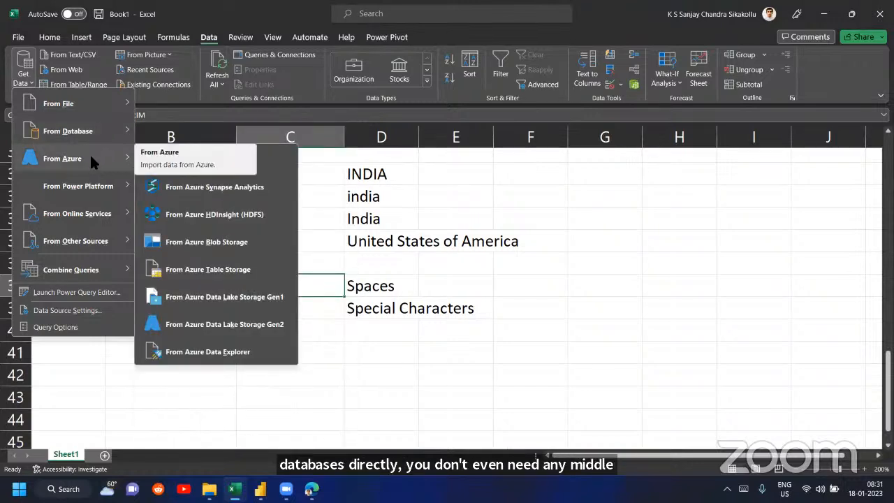
pyautogui.moveTo(88, 140)
pyautogui.moveTo(96, 194)
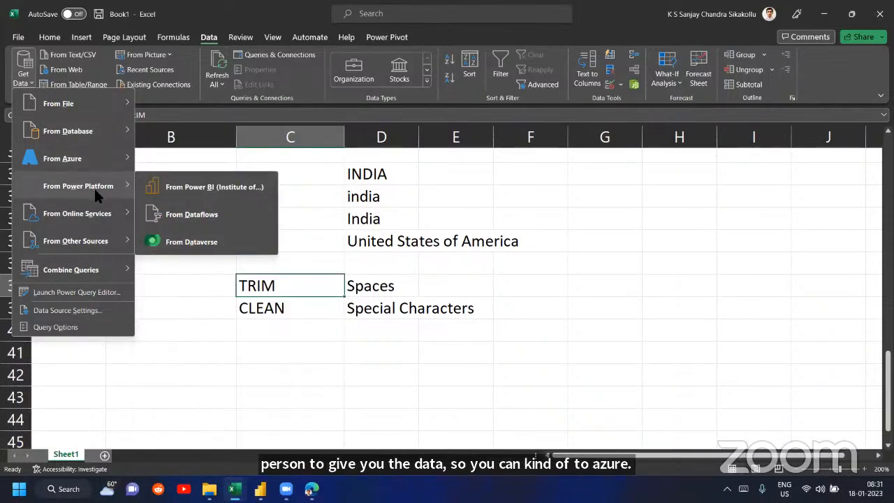
pyautogui.moveTo(95, 220)
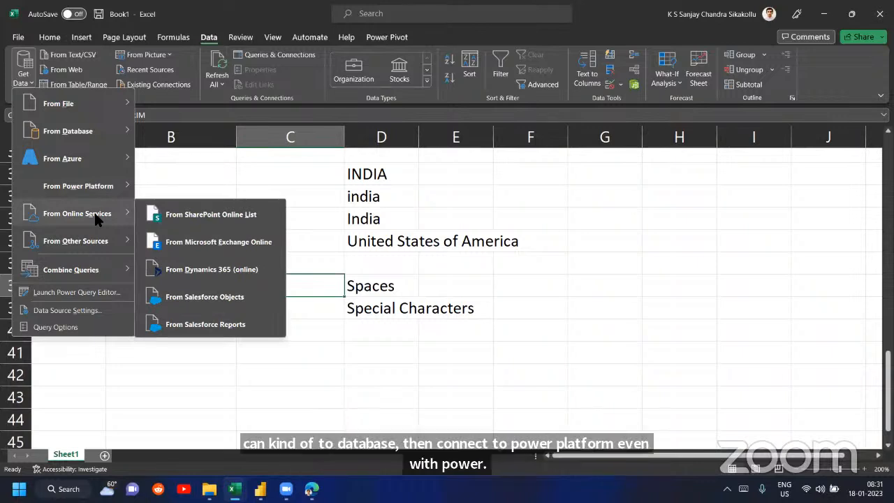
pyautogui.moveTo(94, 239)
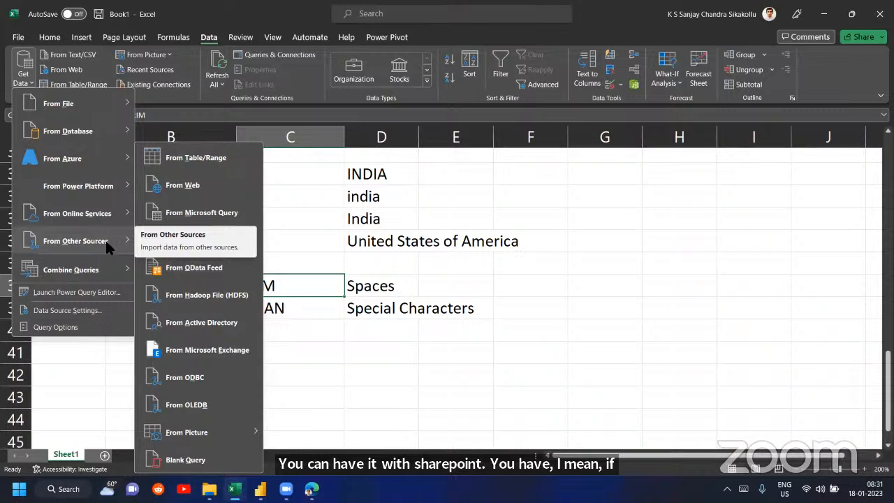
pyautogui.moveTo(87, 102)
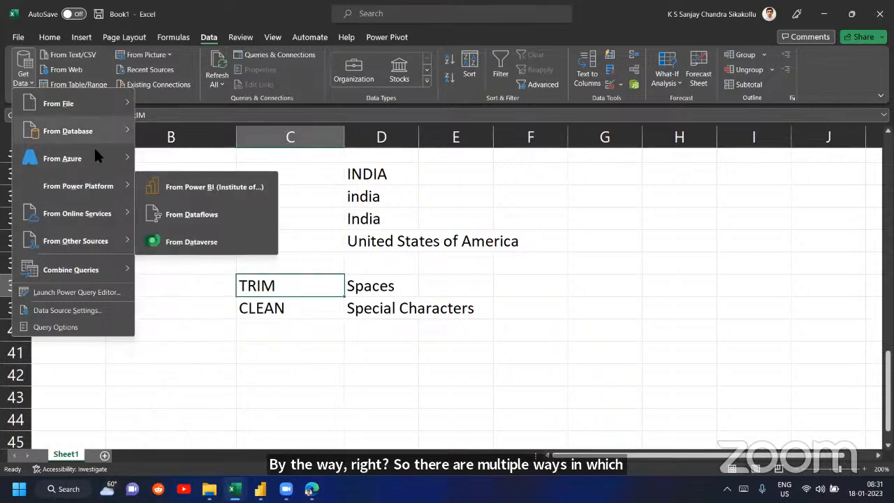
pyautogui.click(25, 83)
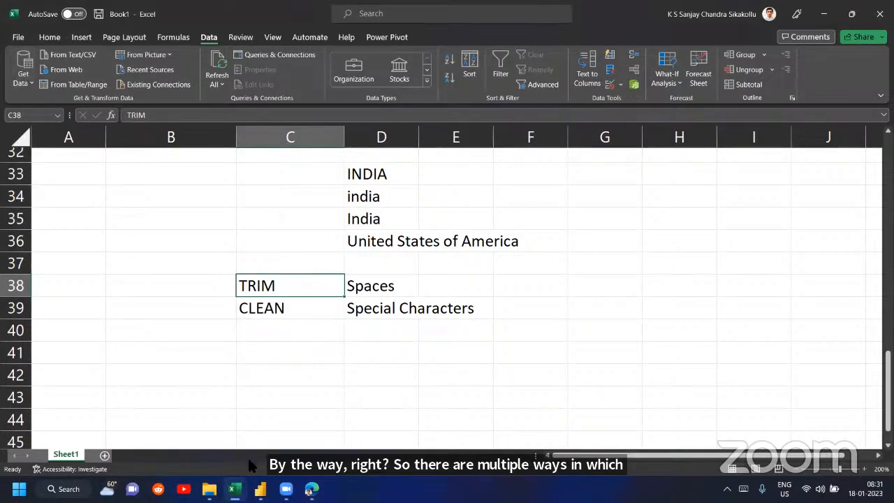
# - Switch to the Edge browser and search the web for "wiki population by country"
pyautogui.moveTo(279, 466)
pyautogui.click(311, 489)
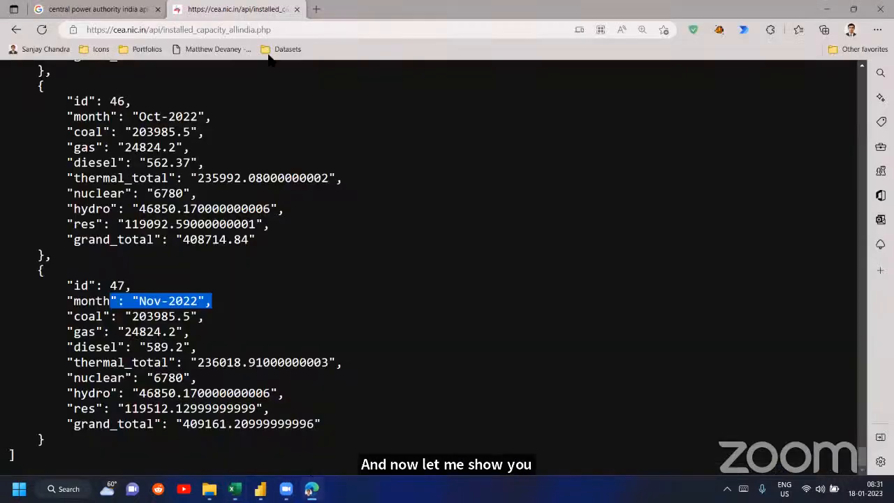
pyautogui.click(260, 31)
pyautogui.write('wiki ')
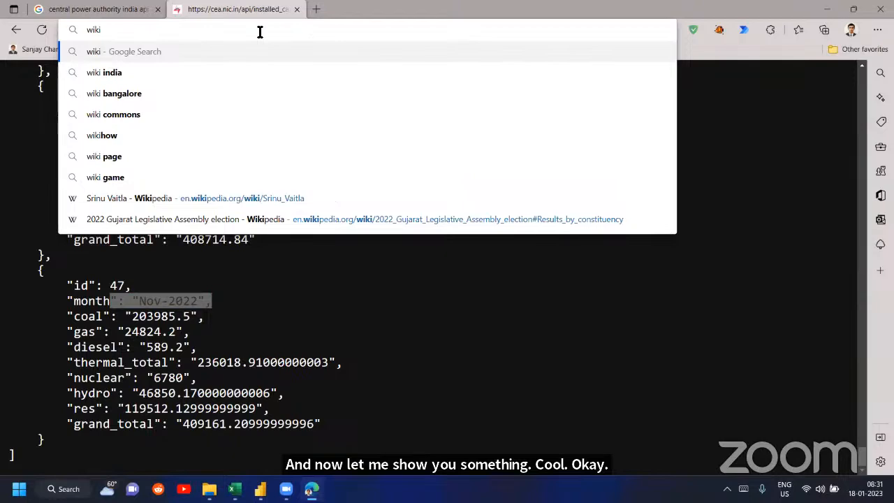
pyautogui.write('population ')
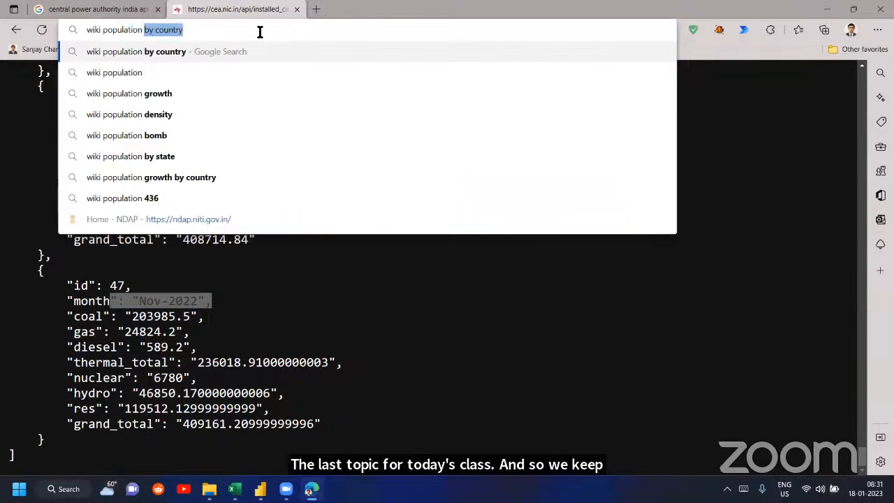
pyautogui.write('by country')
pyautogui.press('Return')
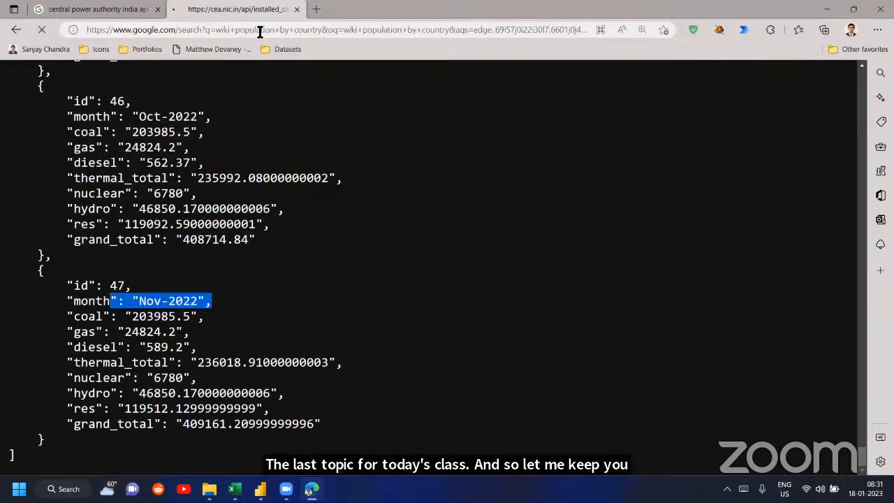
# - Open Wikipedia's "List of countries and dependencies by population" in its own tab, close the old power authority search, and view the population table
pyautogui.click(196, 369)
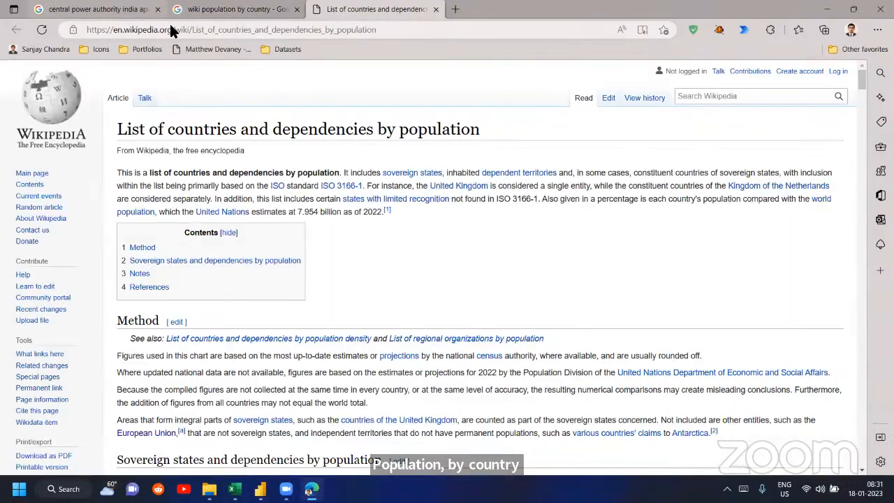
pyautogui.click(158, 9)
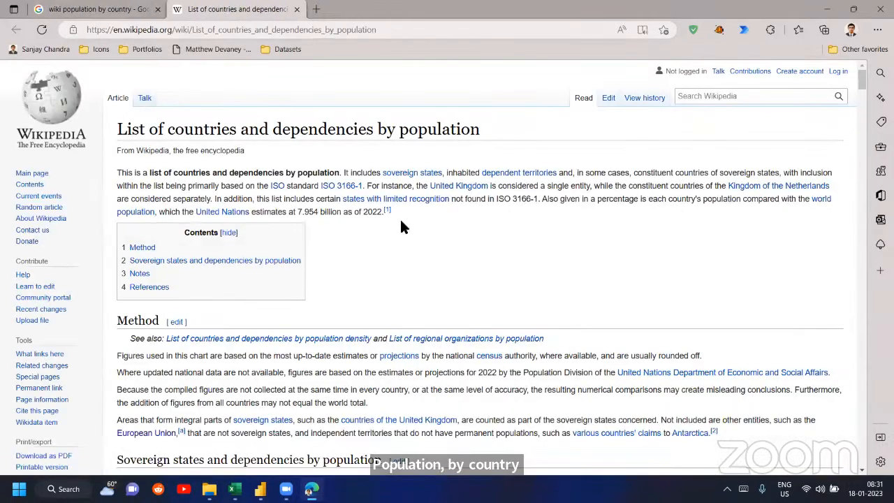
pyautogui.scroll(-5, 402, 220)
pyautogui.scroll(-1, 426, 229)
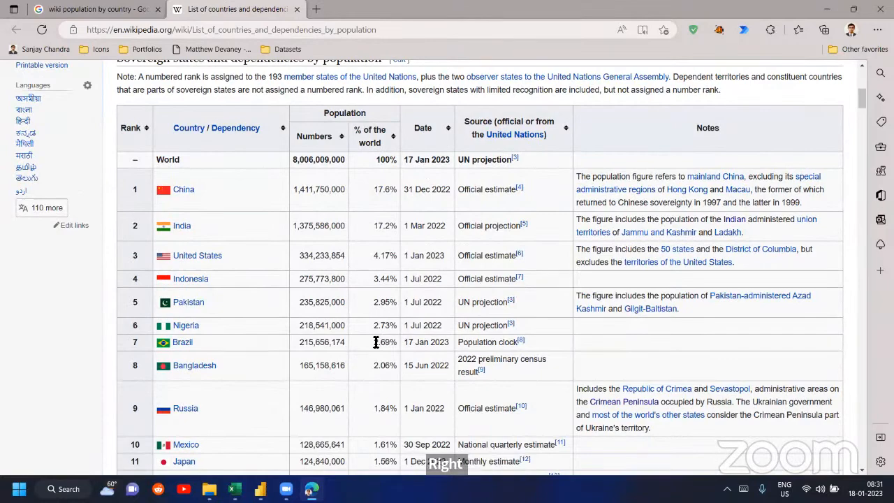
pyautogui.scroll(7, 375, 276)
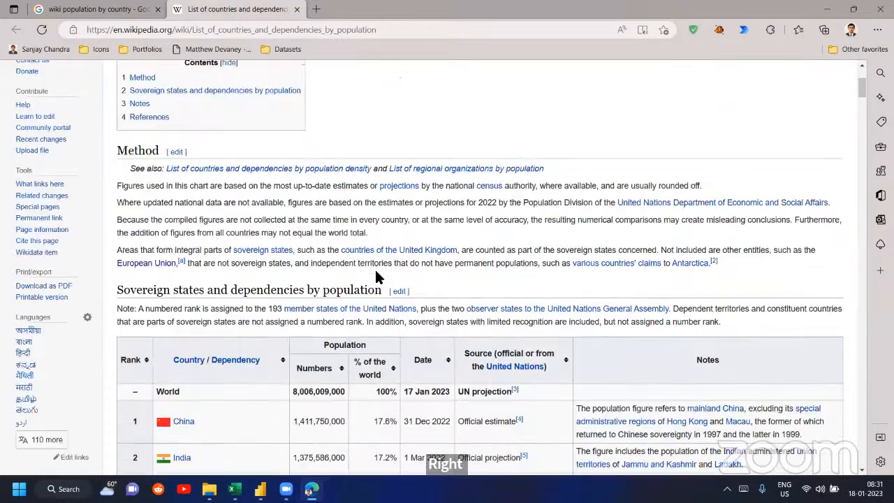
pyautogui.scroll(-6, 355, 225)
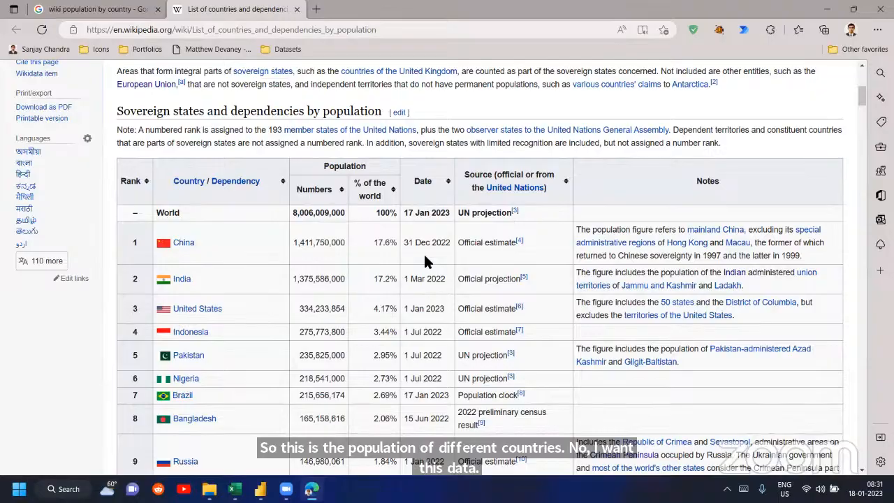
# - Examine the Wikipedia population table, checking the country figures and the update dates for World and Brazil
pyautogui.scroll(-10, 424, 257)
pyautogui.scroll(-15, 428, 259)
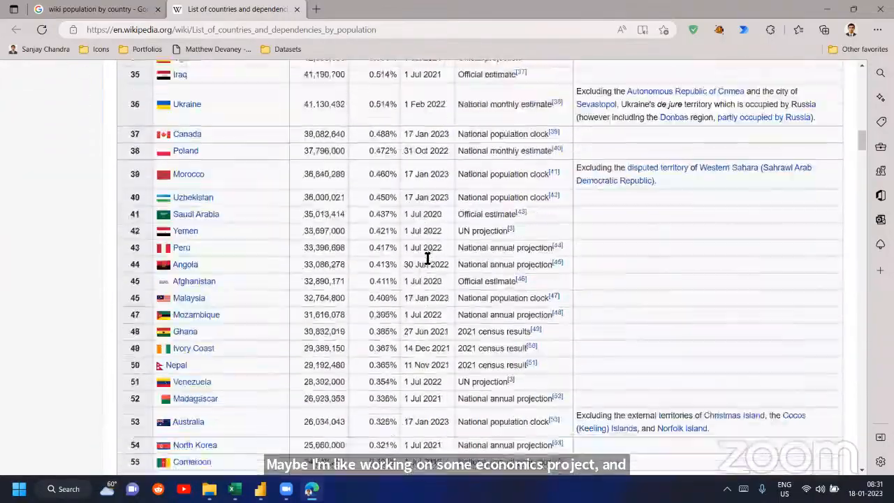
pyautogui.scroll(7, 426, 260)
pyautogui.scroll(15, 425, 258)
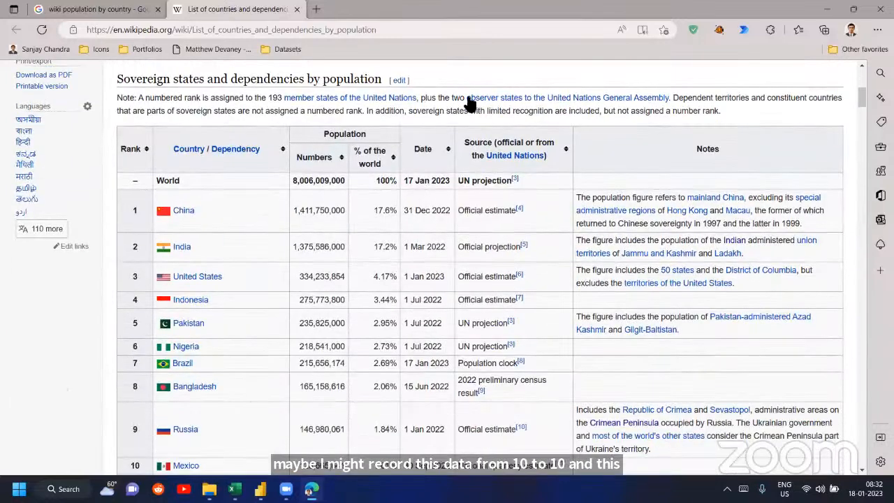
pyautogui.moveTo(405, 181); pyautogui.dragTo(453, 185)
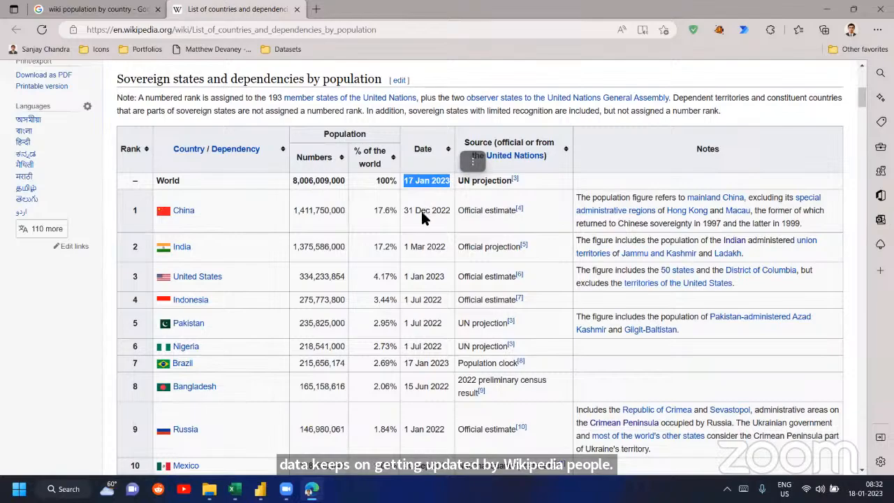
pyautogui.scroll(-3, 420, 233)
pyautogui.scroll(3, 420, 236)
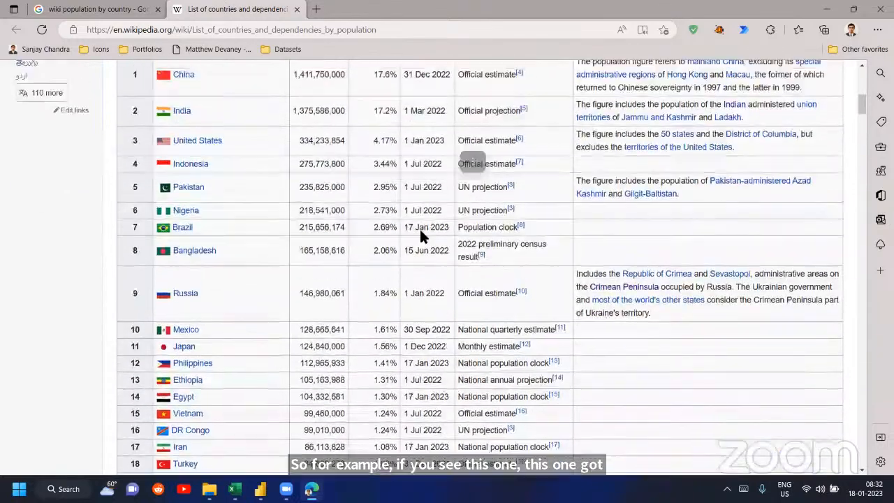
pyautogui.moveTo(406, 319); pyautogui.dragTo(448, 322)
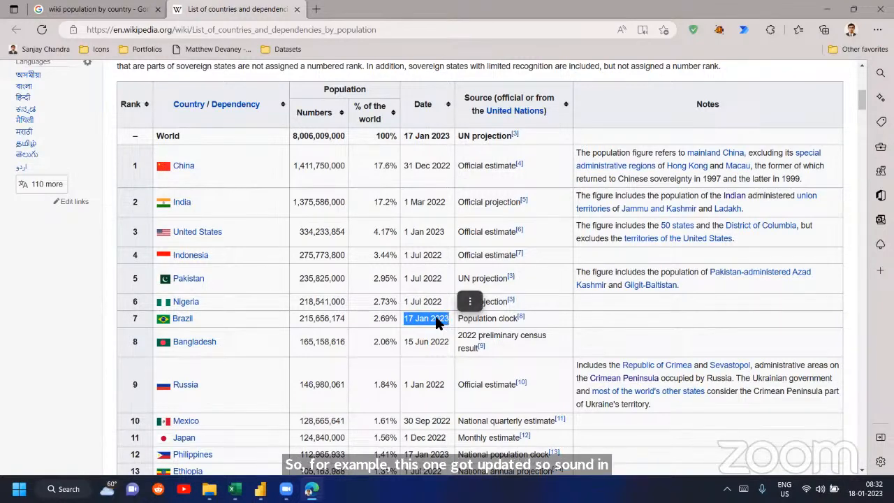
pyautogui.click(433, 206)
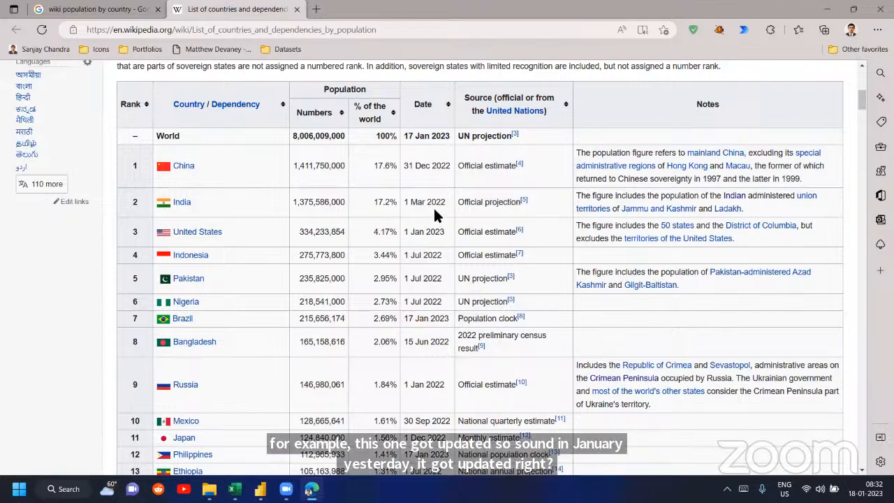
pyautogui.scroll(1, 433, 206)
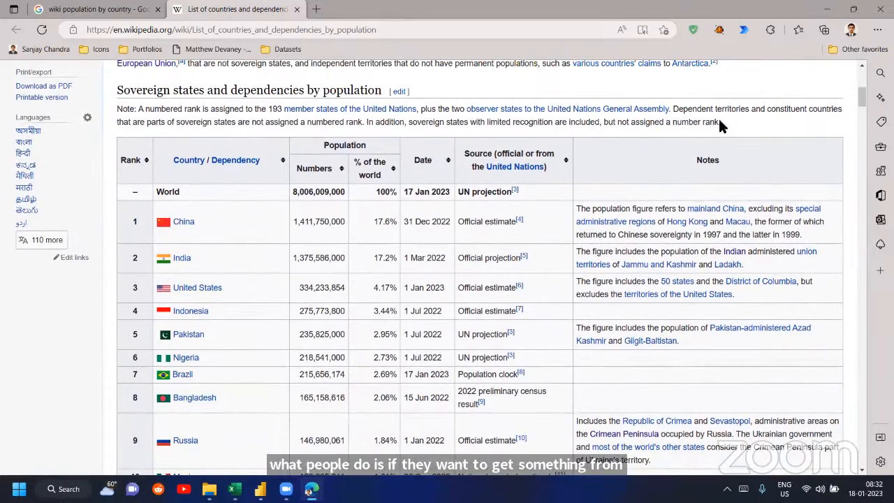
# - Try to copy the Wikipedia population table rows manually into cell G6 of the Book2 workbook in Excel
pyautogui.moveTo(718, 117); pyautogui.dragTo(707, 391)
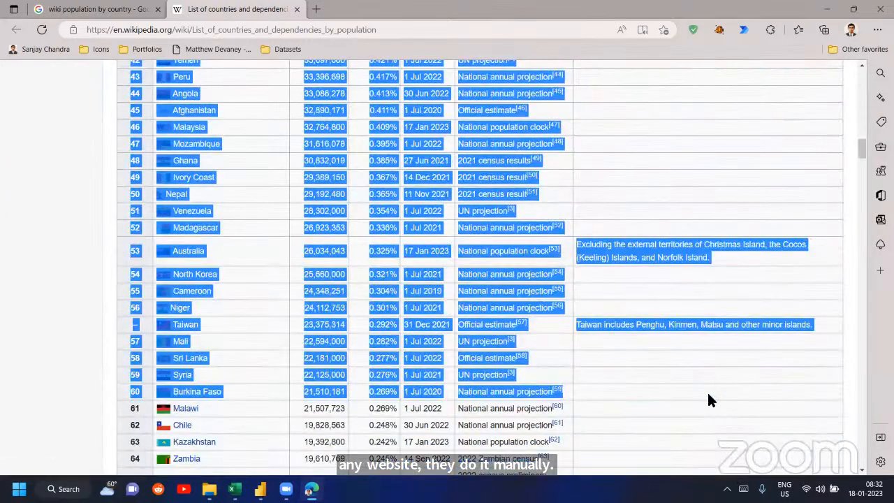
pyautogui.moveTo(235, 489)
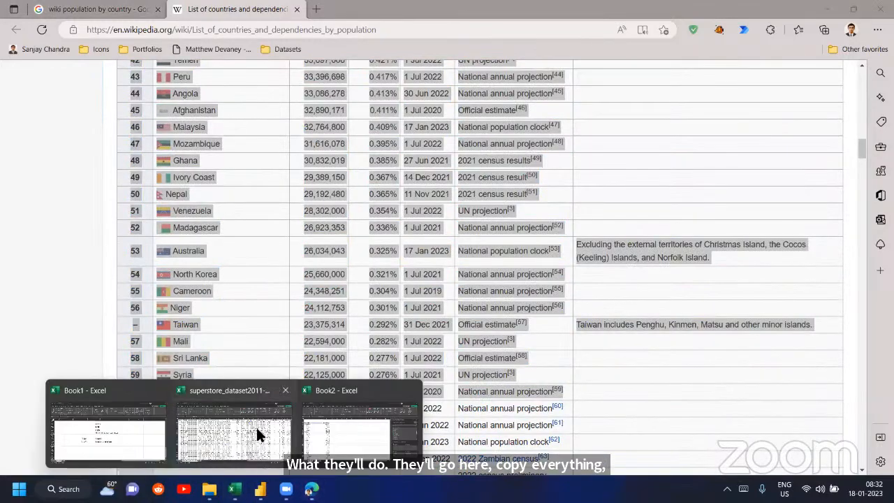
pyautogui.click(369, 423)
pyautogui.click(377, 202)
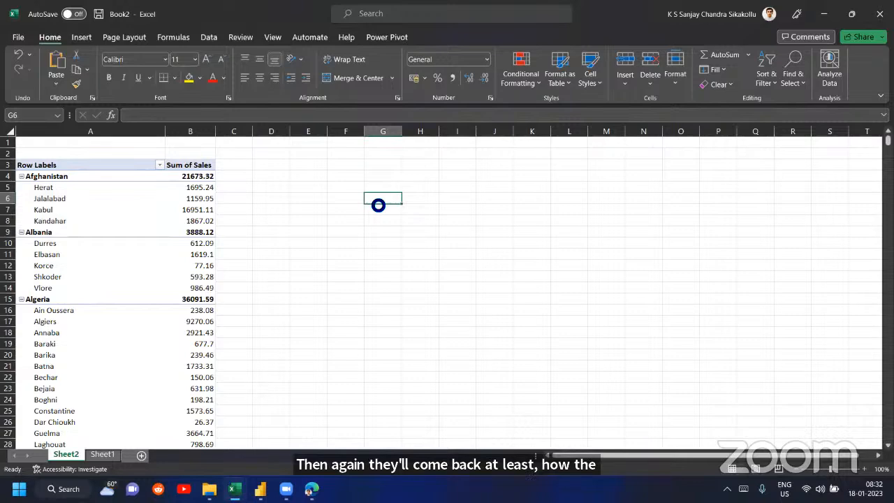
pyautogui.hotkey('ctrl', 'v')
pyautogui.hotkey('ctrl', 'z')
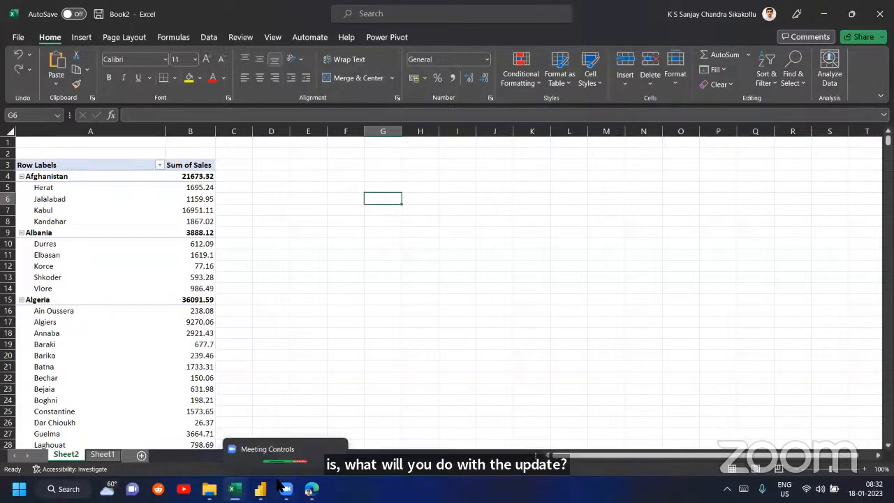
# - Return to the Wikipedia population page in Edge, clear the table selection, and copy the page's web address
pyautogui.click(312, 489)
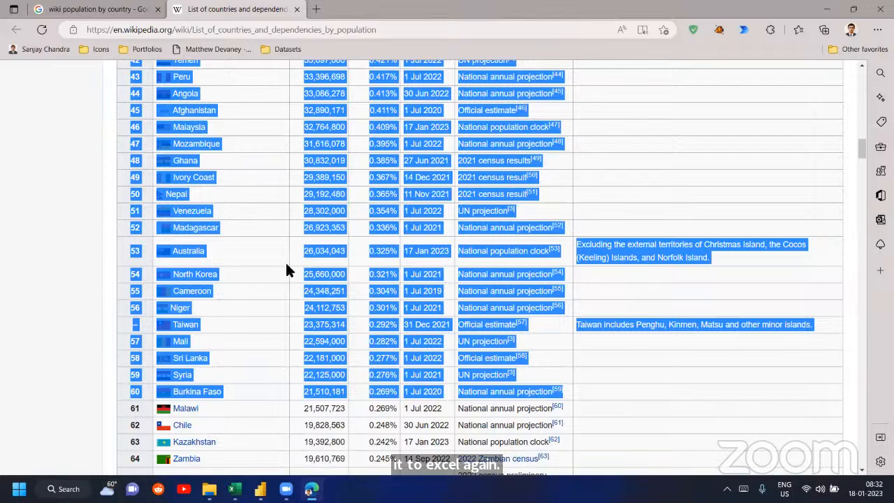
pyautogui.click(286, 202)
pyautogui.scroll(8, 287, 202)
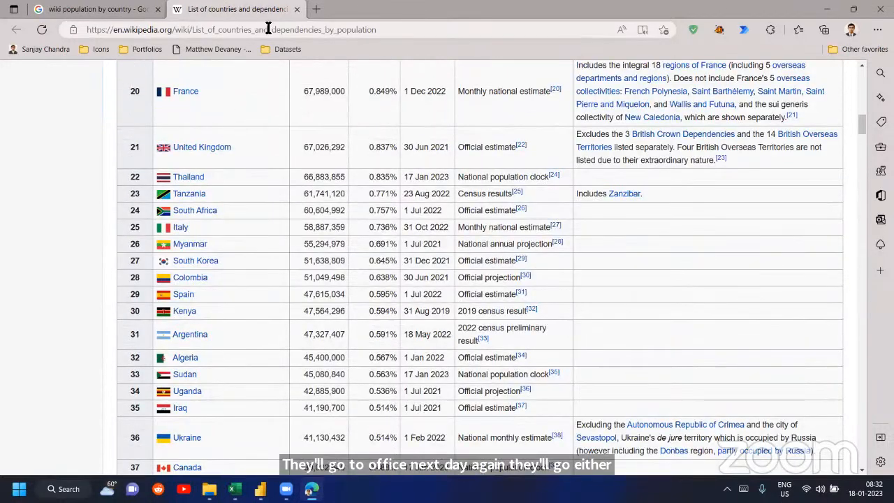
pyautogui.click(266, 29)
pyautogui.hotkey('ctrl', 'c')
# - Switch to the Book1 workbook in Excel and connect to the copied Wikipedia address as a web data source
pyautogui.click(235, 489)
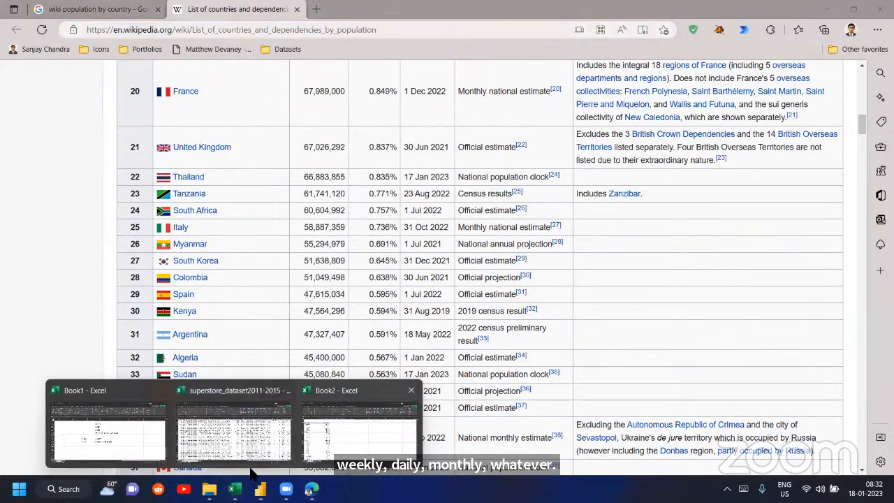
pyautogui.click(108, 437)
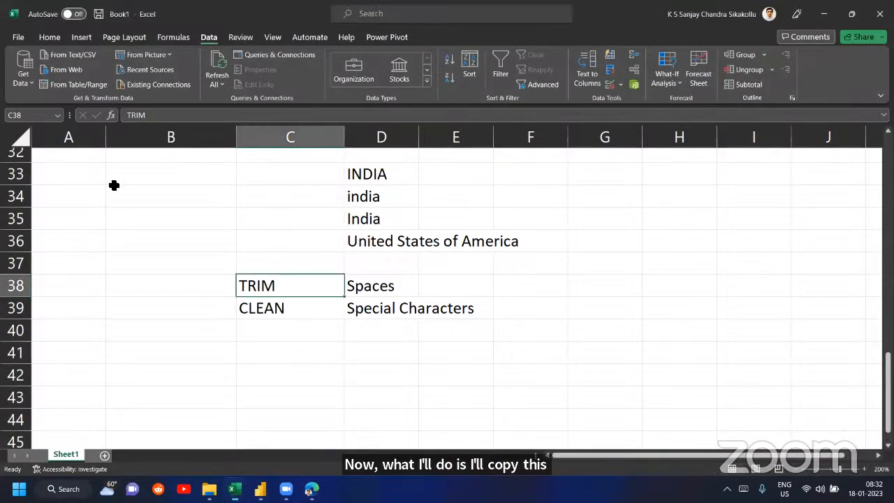
pyautogui.click(67, 70)
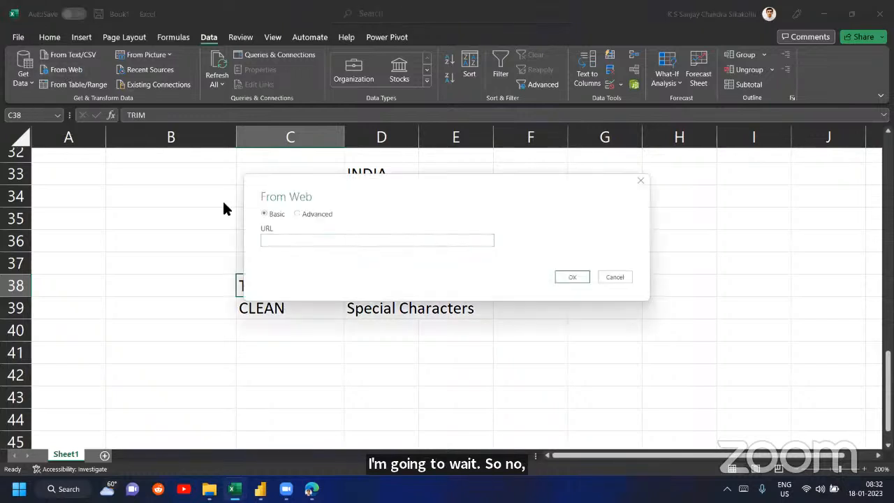
pyautogui.click(320, 240)
pyautogui.hotkey('ctrl', 'v')
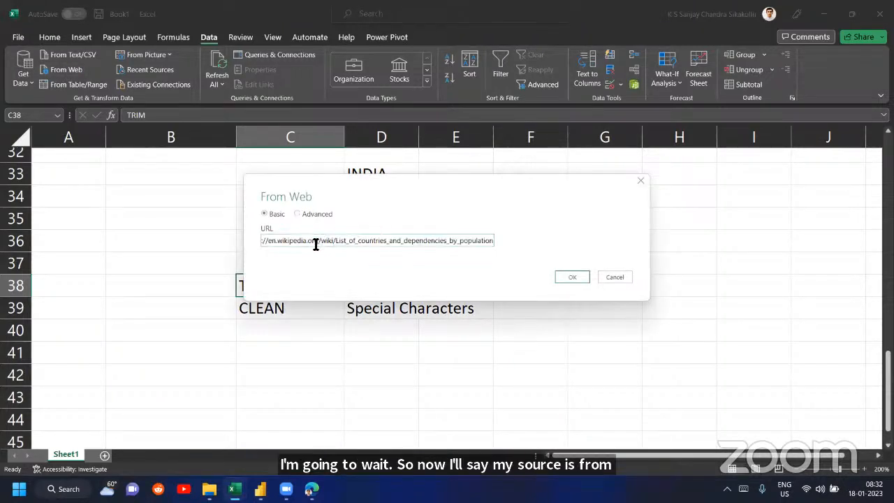
pyautogui.click(564, 276)
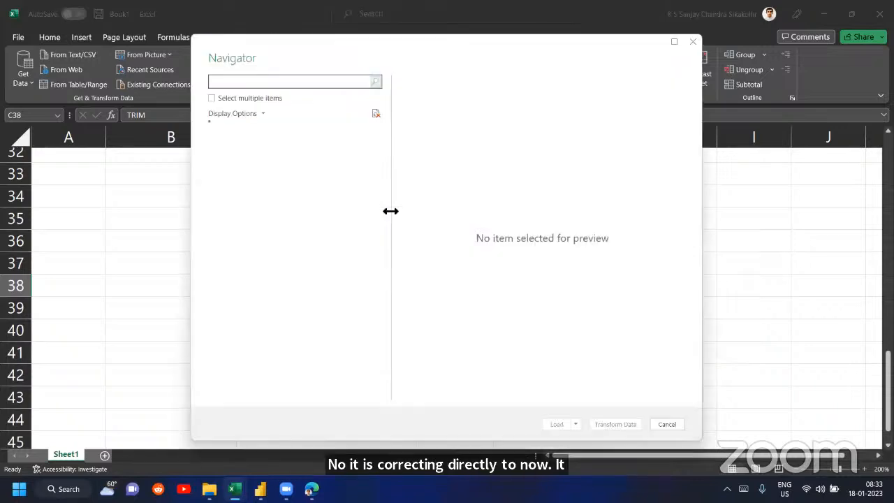
# - Preview the Document and "Sovereign states and dependencies by population" items, and open the latter for transforming in Power Query
pyautogui.click(258, 144)
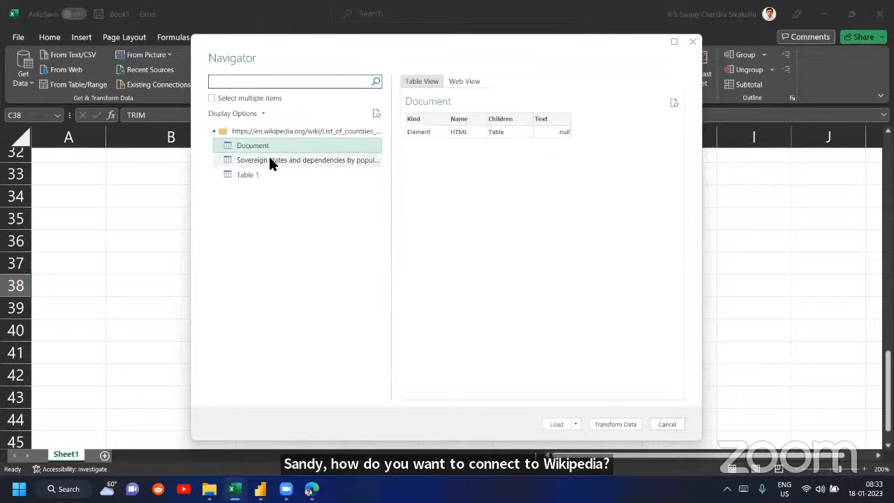
pyautogui.click(268, 157)
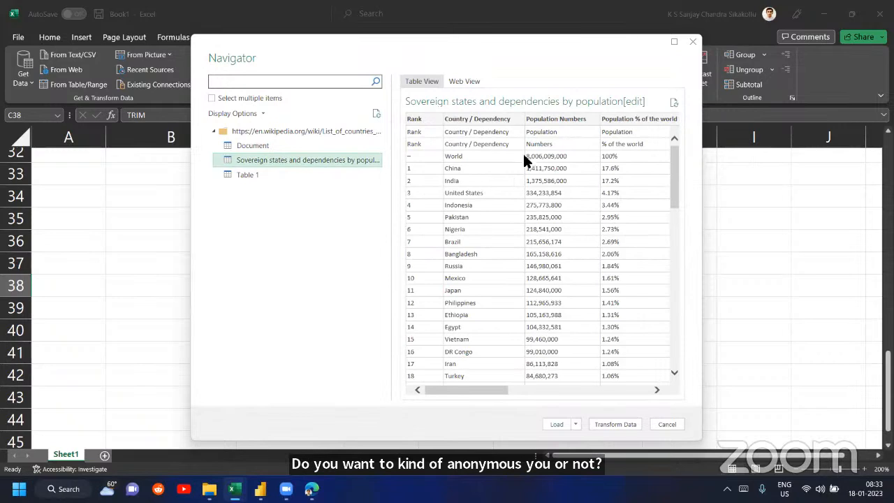
pyautogui.hscroll(2, 588, 184)
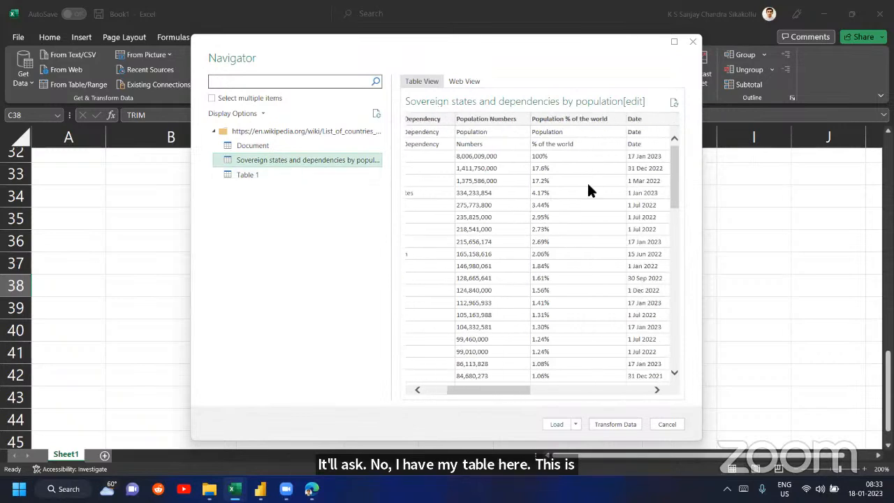
pyautogui.click(612, 424)
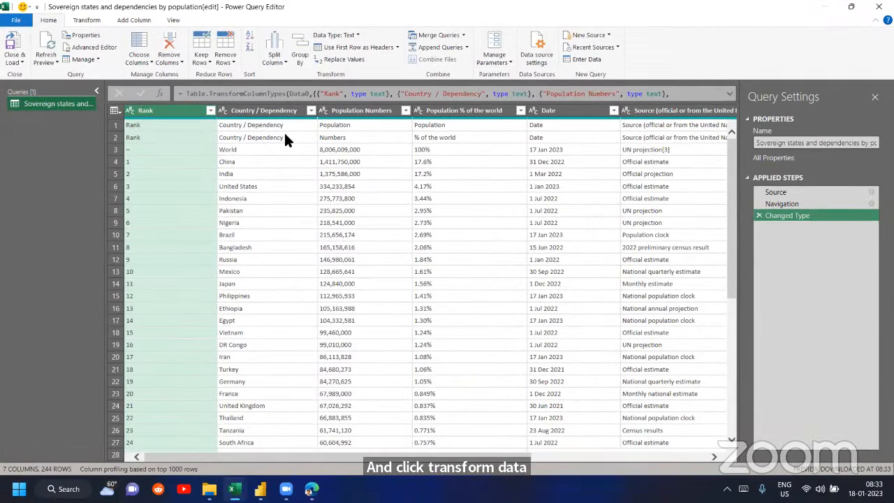
# - Review the query's columns and remove the top 2 rows, which repeat the headers
pyautogui.hscroll(5, 436, 137)
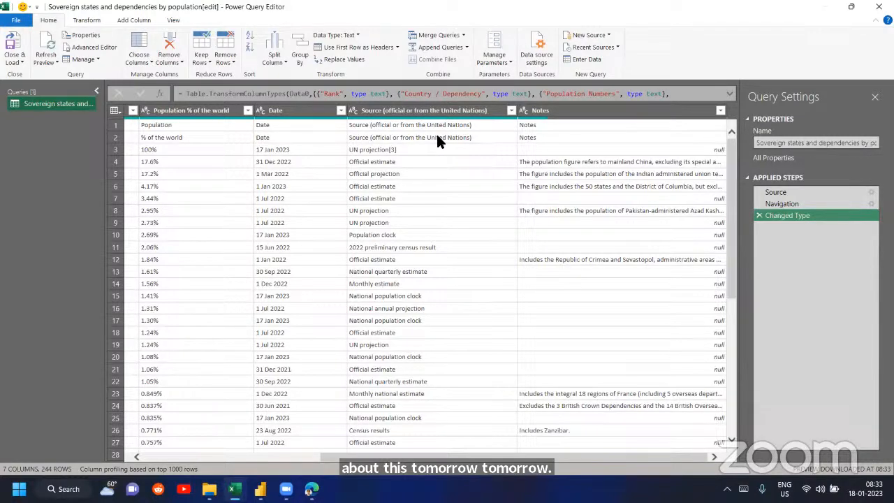
pyautogui.hscroll(-5, 436, 132)
pyautogui.click(141, 109)
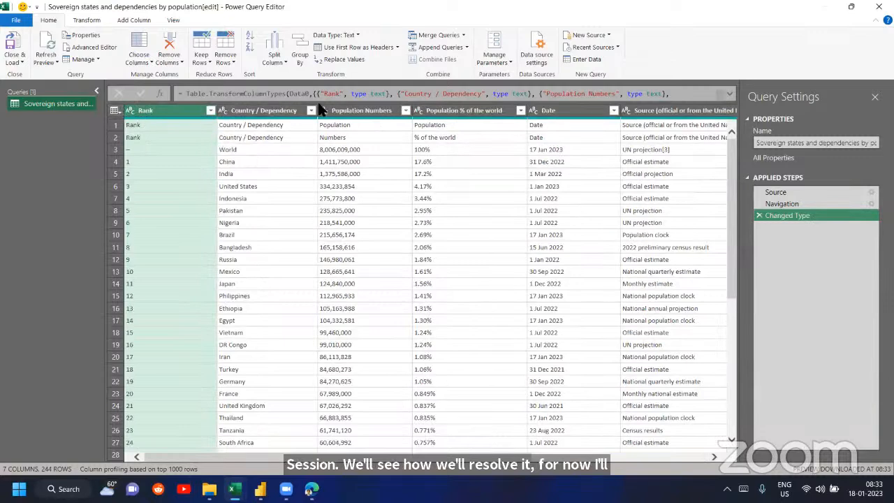
pyautogui.click(225, 61)
pyautogui.click(258, 74)
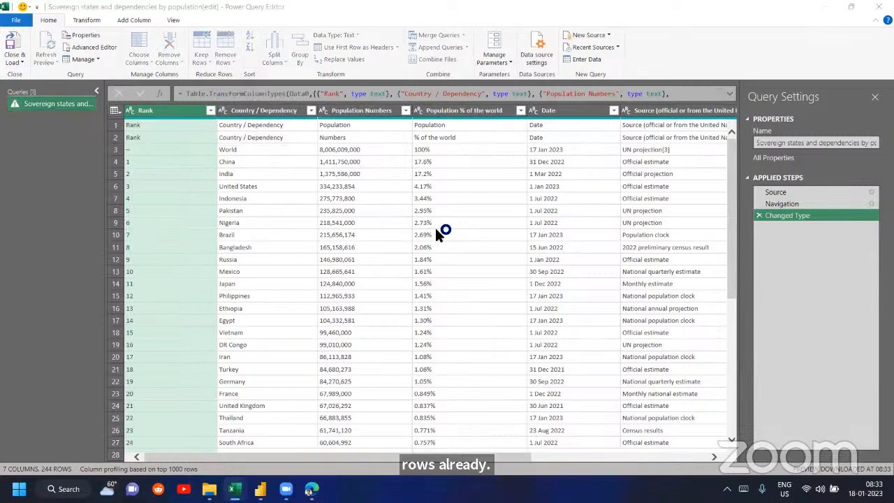
pyautogui.write('2')
pyautogui.click(566, 273)
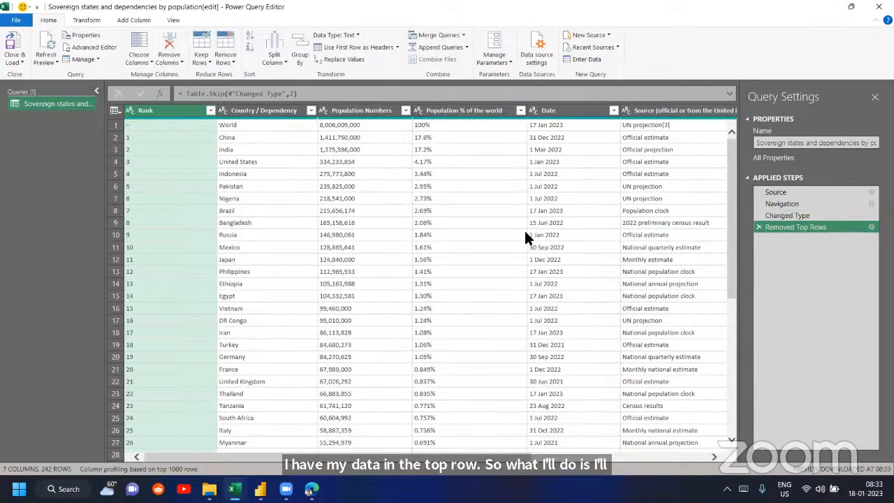
# - Change the data type of "Population % of the world" to Percentage and of the Date column to Date
pyautogui.click(407, 112)
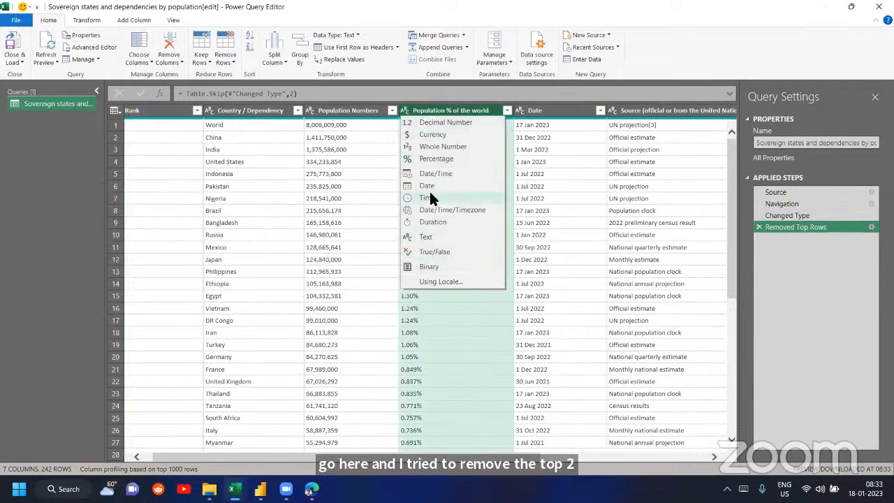
pyautogui.click(429, 160)
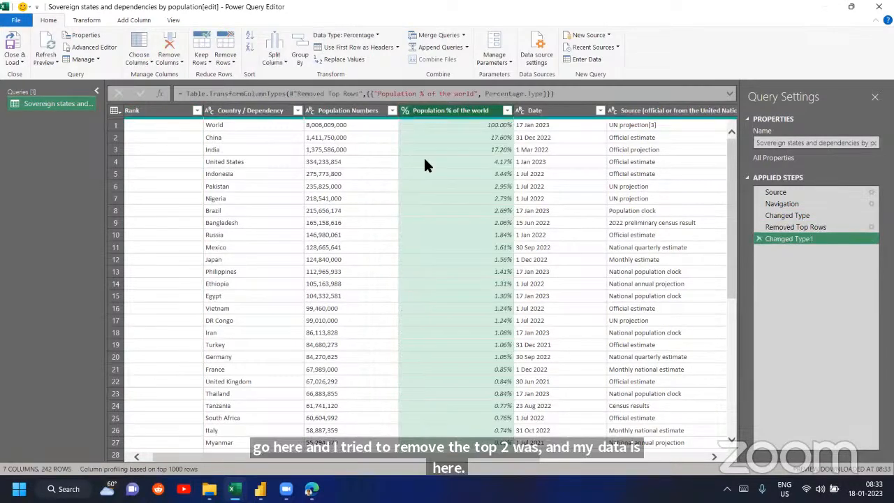
pyautogui.hscroll(5, 424, 155)
pyautogui.click(315, 110)
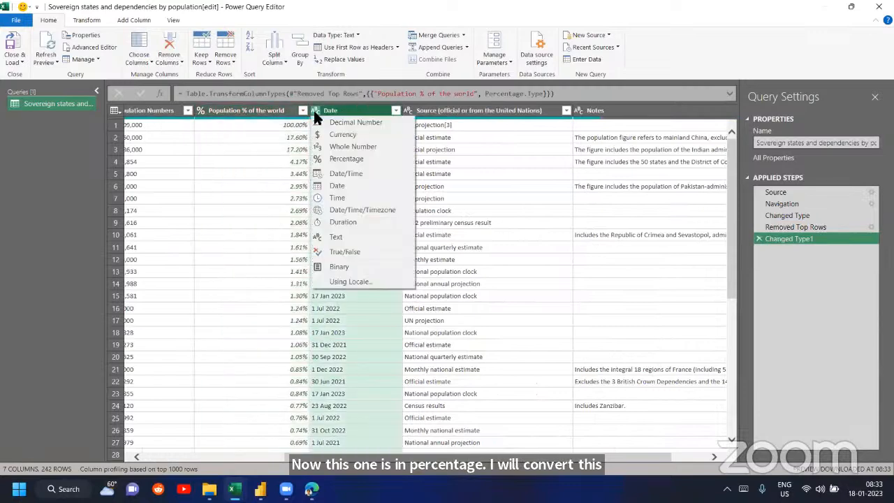
pyautogui.click(337, 186)
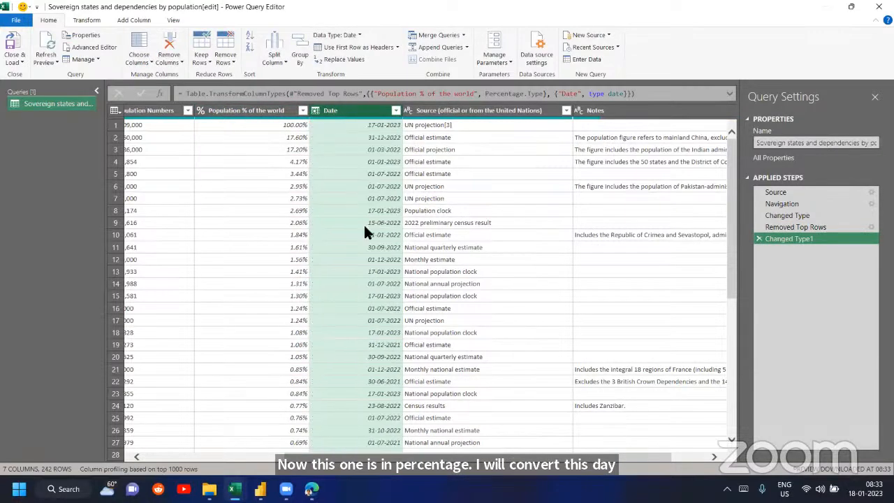
# - Check the remaining columns, close and load the population query into Book1, and select the United States cell in the loaded table
pyautogui.hscroll(2, 366, 231)
pyautogui.click(399, 113)
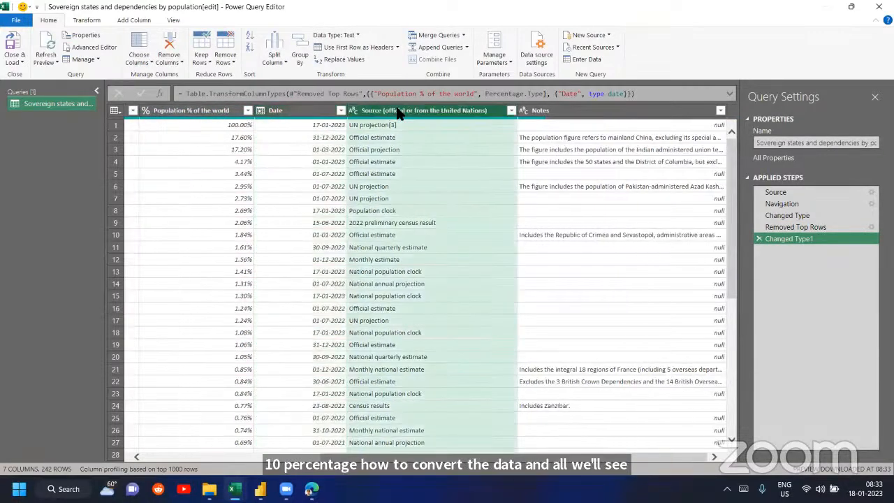
pyautogui.click(577, 110)
pyautogui.hscroll(-6, 444, 207)
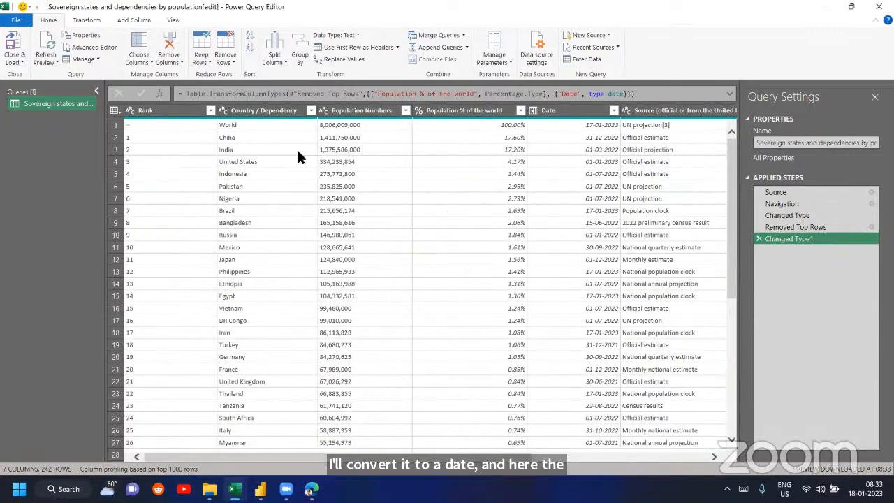
pyautogui.click(184, 112)
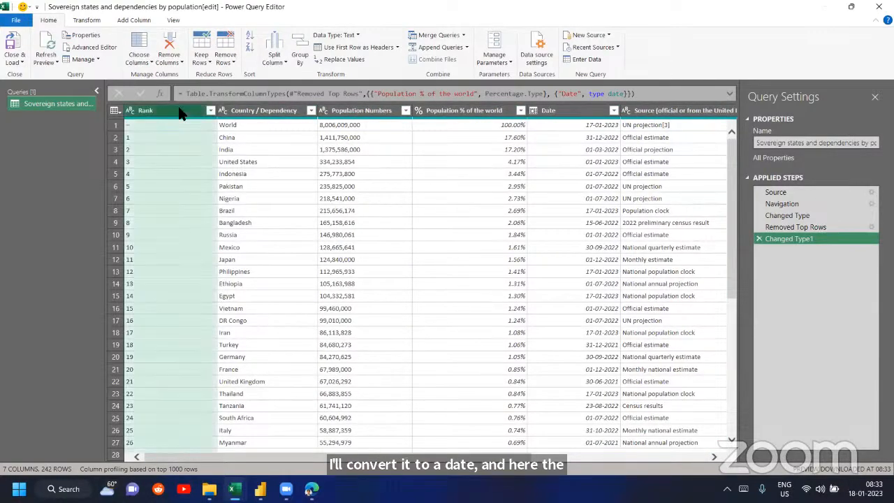
pyautogui.click(15, 44)
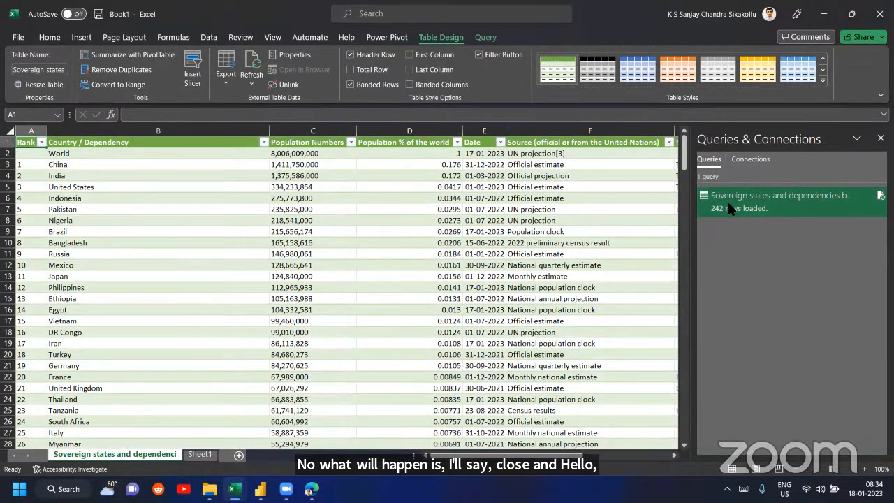
pyautogui.click(91, 187)
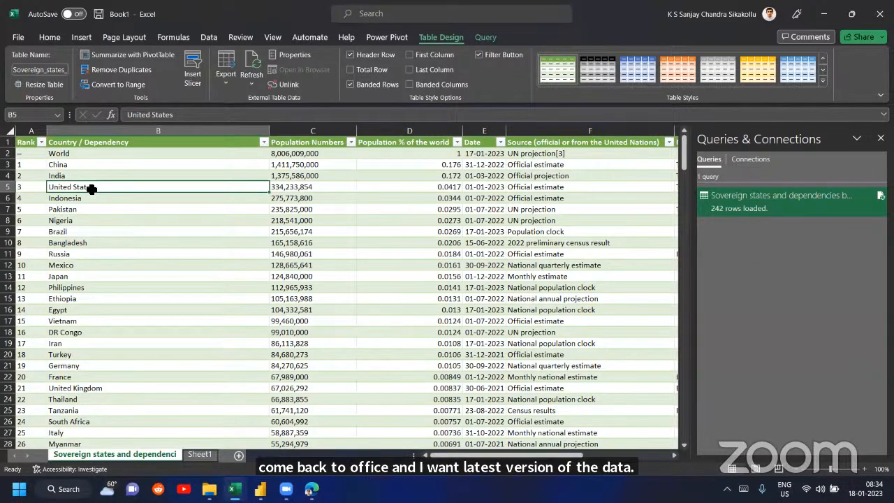
# - Refresh the loaded population table and open its query for editing in Power Query
pyautogui.click(251, 66)
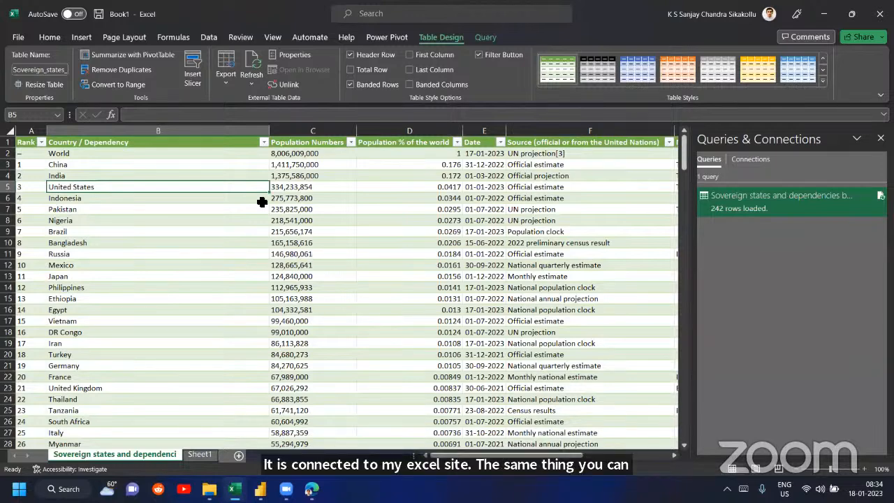
pyautogui.rightClick(723, 213)
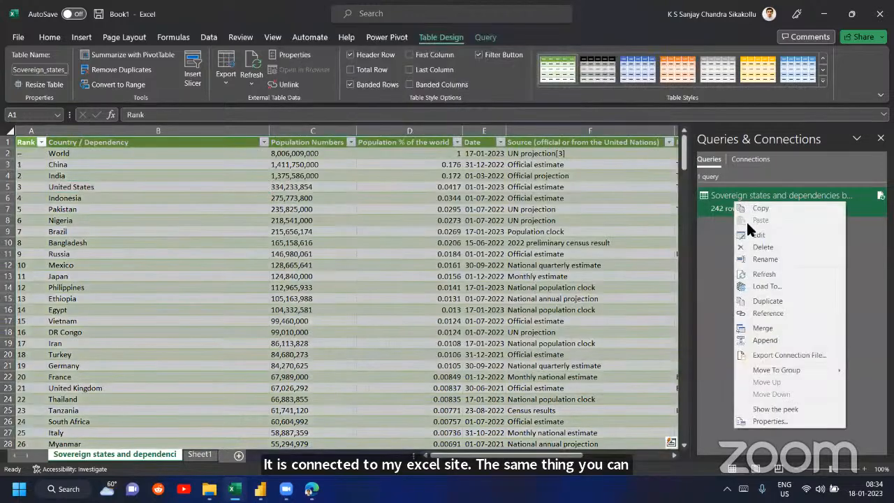
pyautogui.click(756, 235)
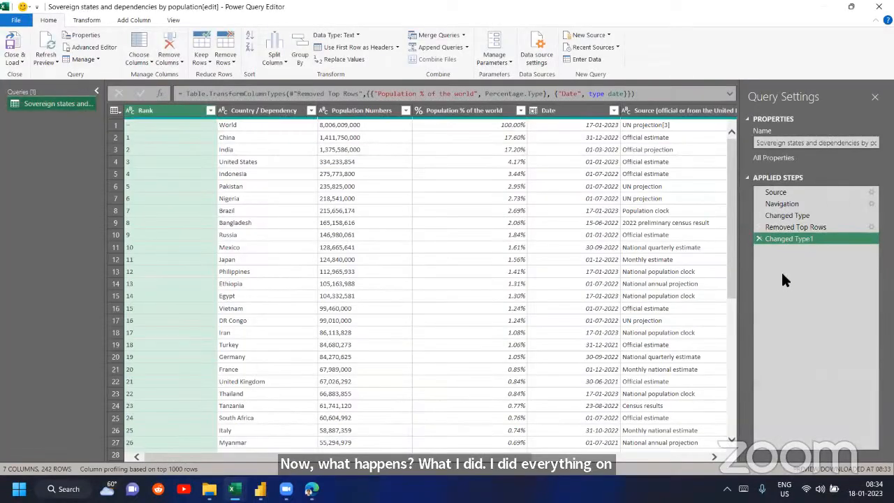
# - Copy the population query's entire M code from the Advanced Editor
pyautogui.click(109, 46)
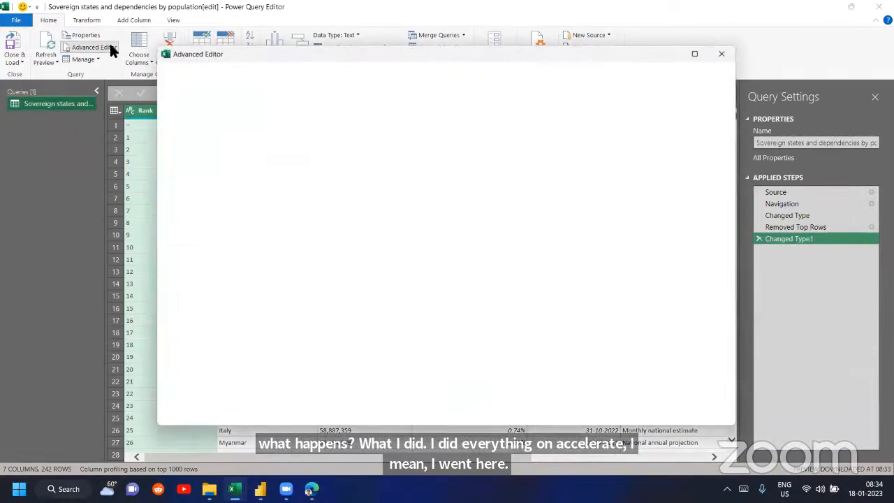
pyautogui.hotkey('ctrl', 'a')
pyautogui.hotkey('ctrl', 'c')
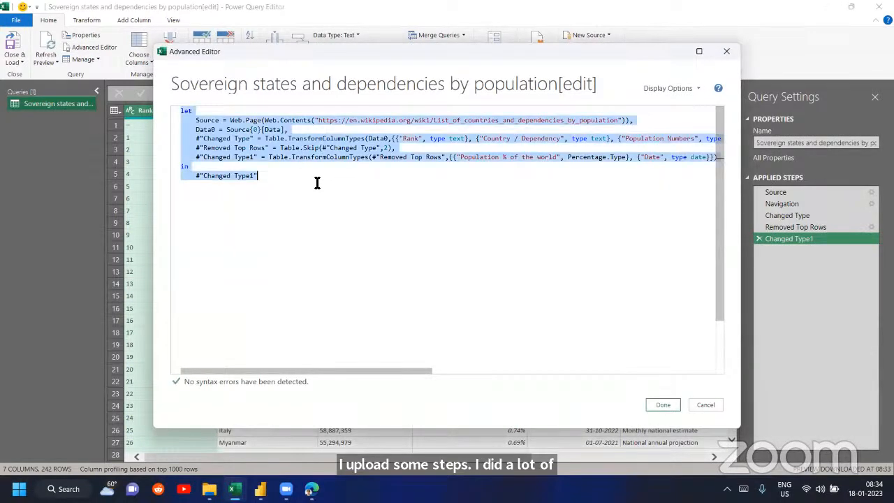
pyautogui.click(663, 405)
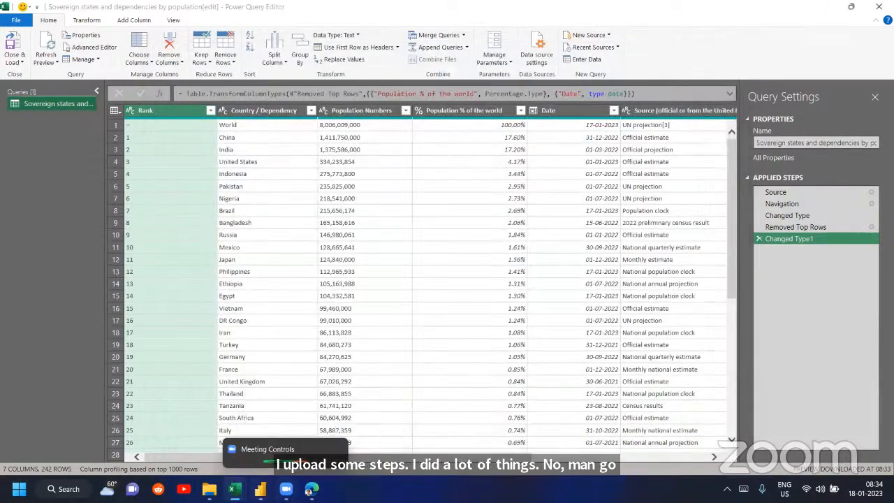
# - Switch to Power BI's Power Query Editor and add a new blank query
pyautogui.click(322, 442)
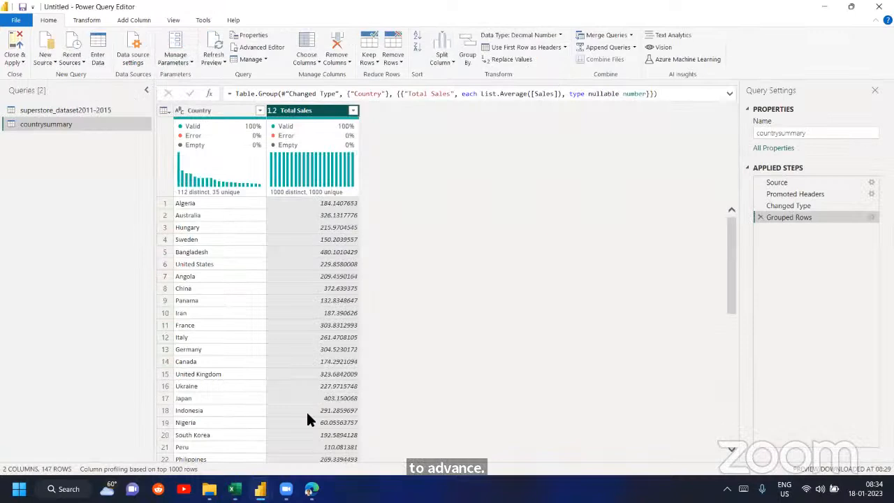
pyautogui.rightClick(84, 145)
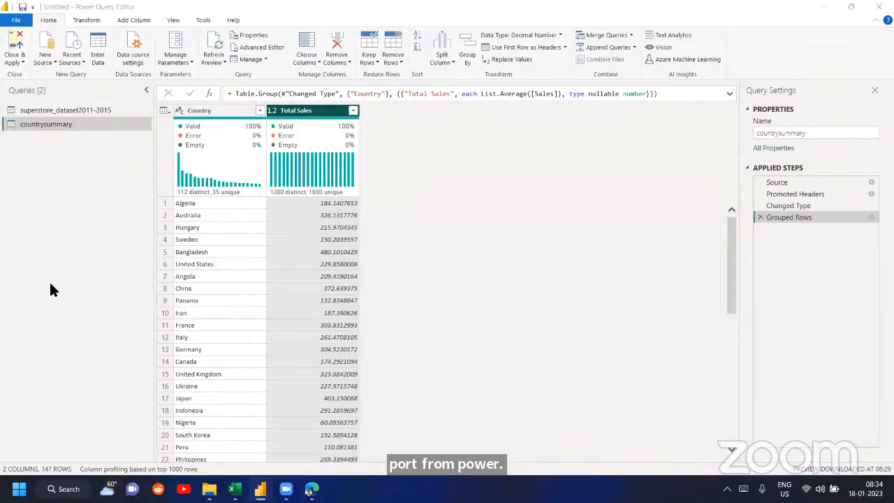
pyautogui.click(46, 62)
pyautogui.click(79, 232)
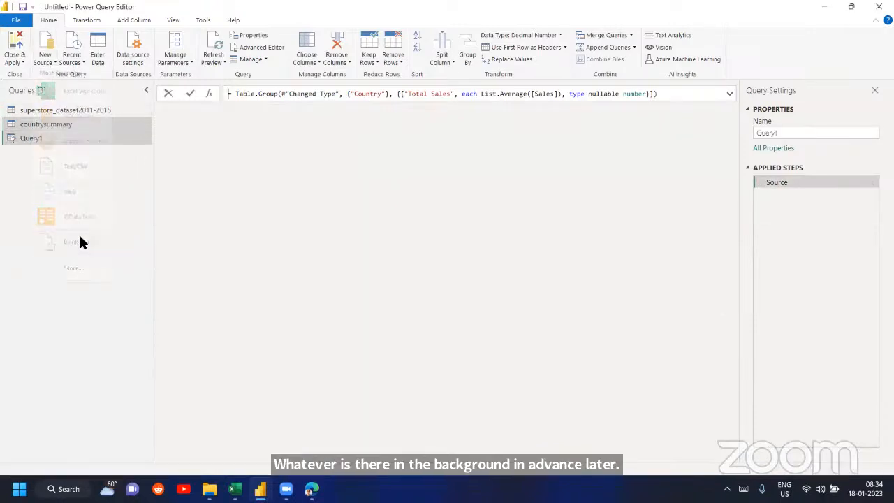
# - Replace the blank query's code in the Advanced Editor with the M code copied from the Excel population query, and apply it
pyautogui.click(260, 47)
pyautogui.hotkey('ctrl', 'a')
pyautogui.hotkey('ctrl', 'v')
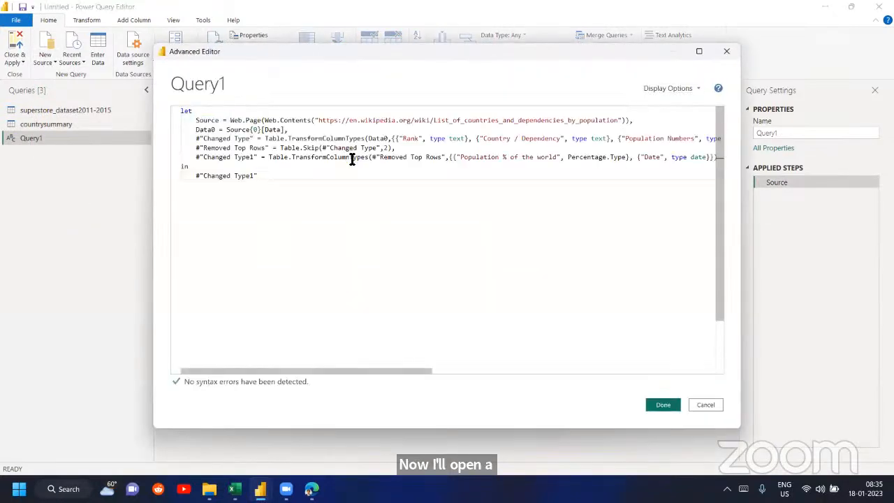
pyautogui.click(664, 406)
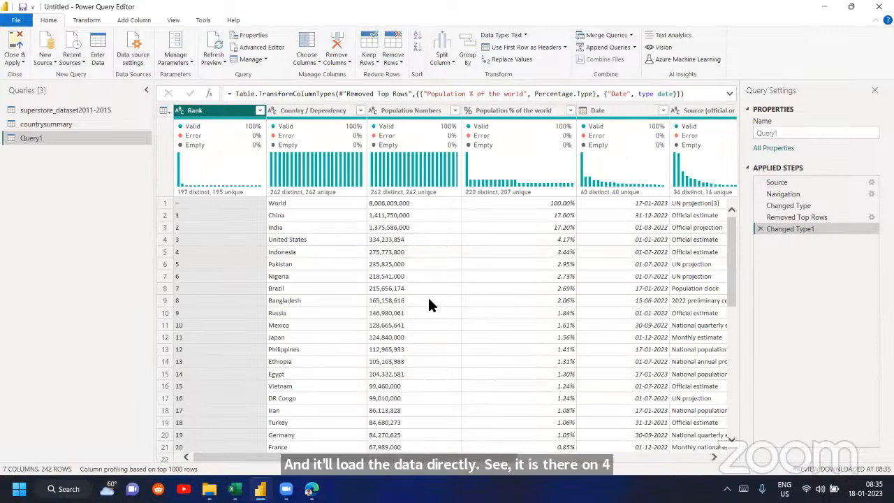
# - Check the columns of Query1 across to Notes and refresh its preview
pyautogui.hscroll(5, 429, 303)
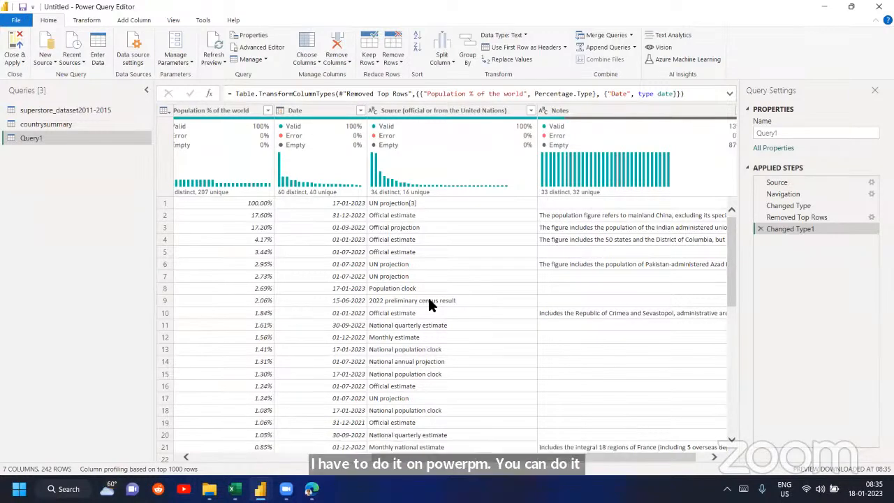
pyautogui.hscroll(-5, 429, 303)
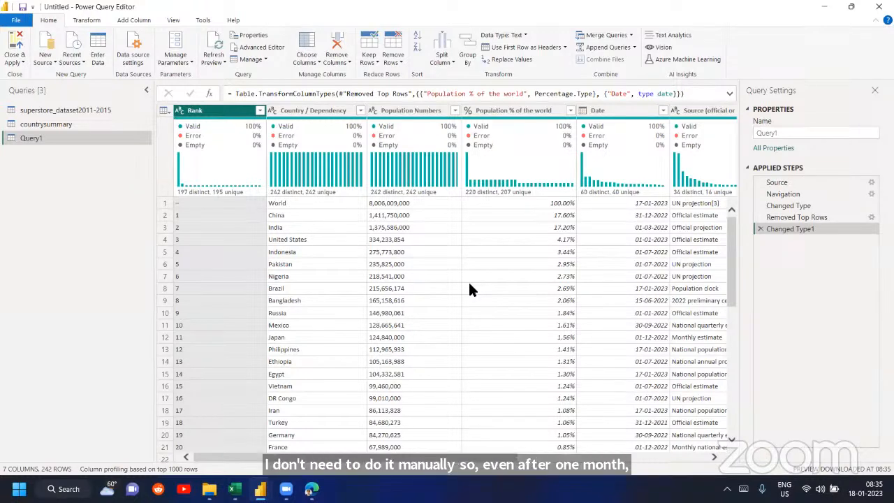
pyautogui.click(213, 43)
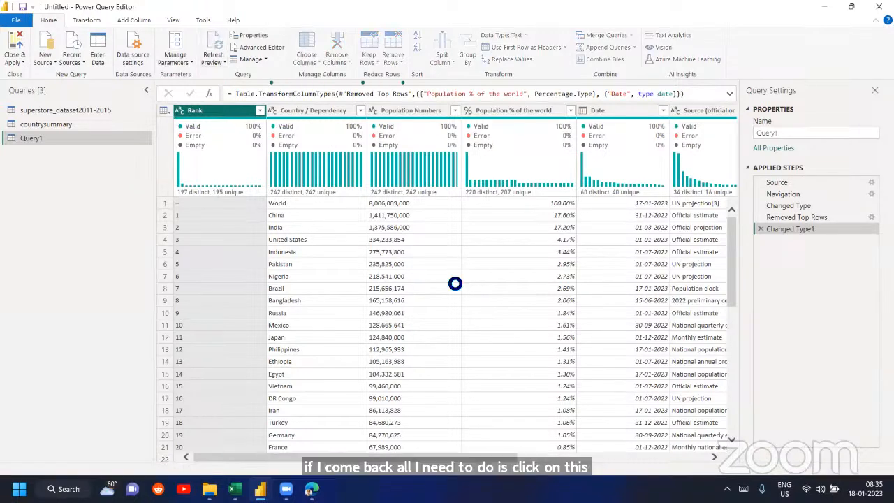